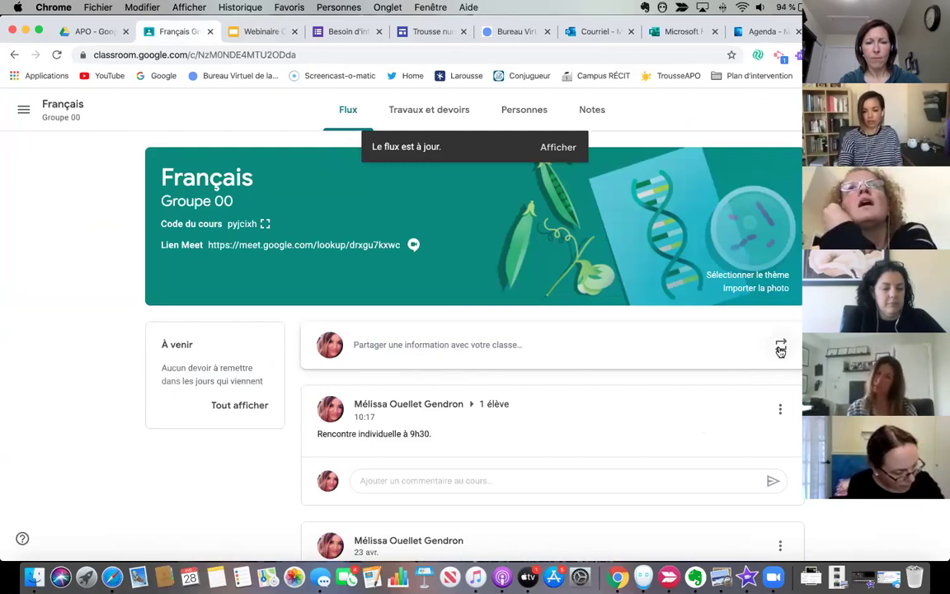
Reuse the 'Bonjour à vous tous' post from CoP Google Édu Primaire, with its Ticket de sortie form.
{"action": "left_click", "coordinate": [780, 346]}
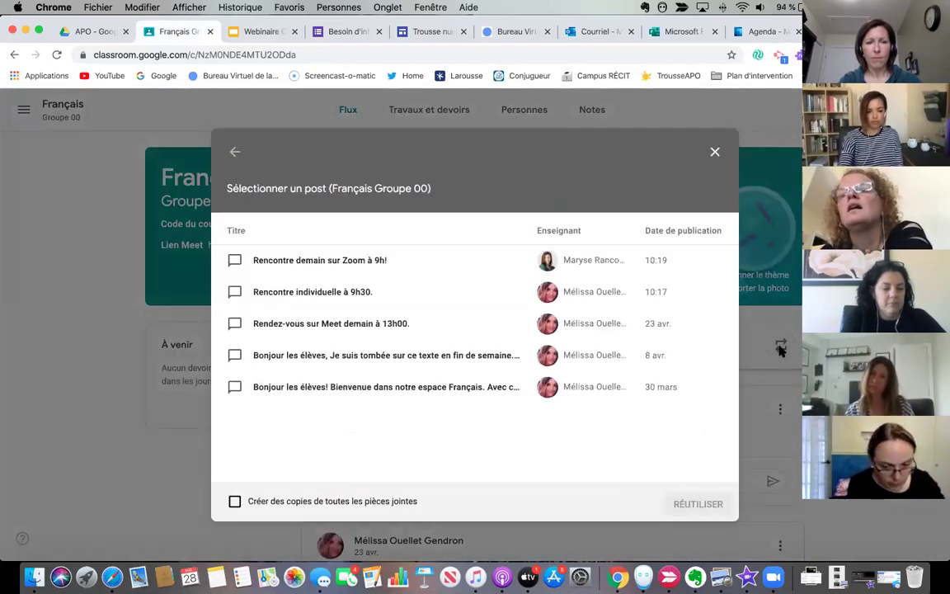
{"action": "left_click", "coordinate": [235, 152]}
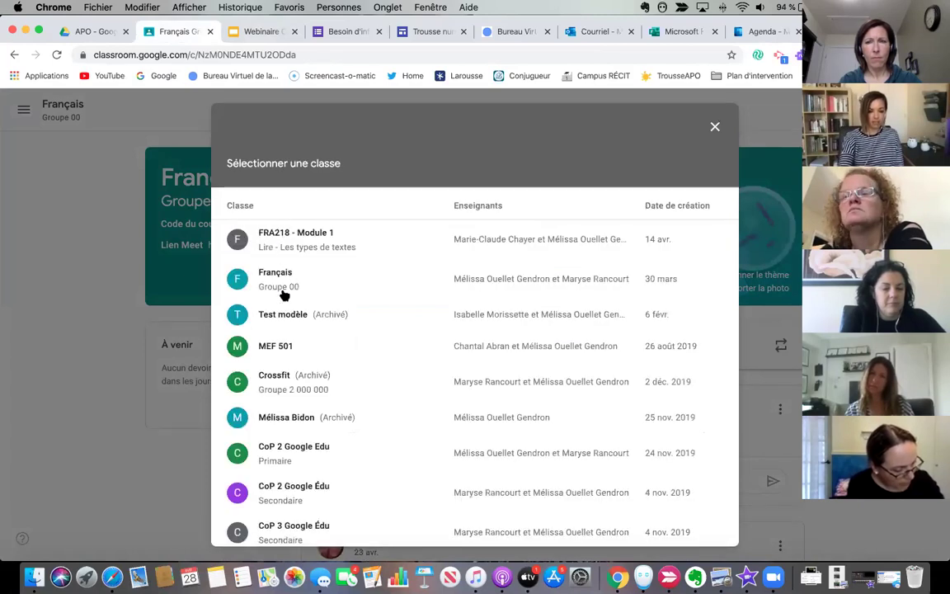
{"action": "scroll", "coordinate": [290, 443], "scroll_direction": "down", "scroll_amount": 3}
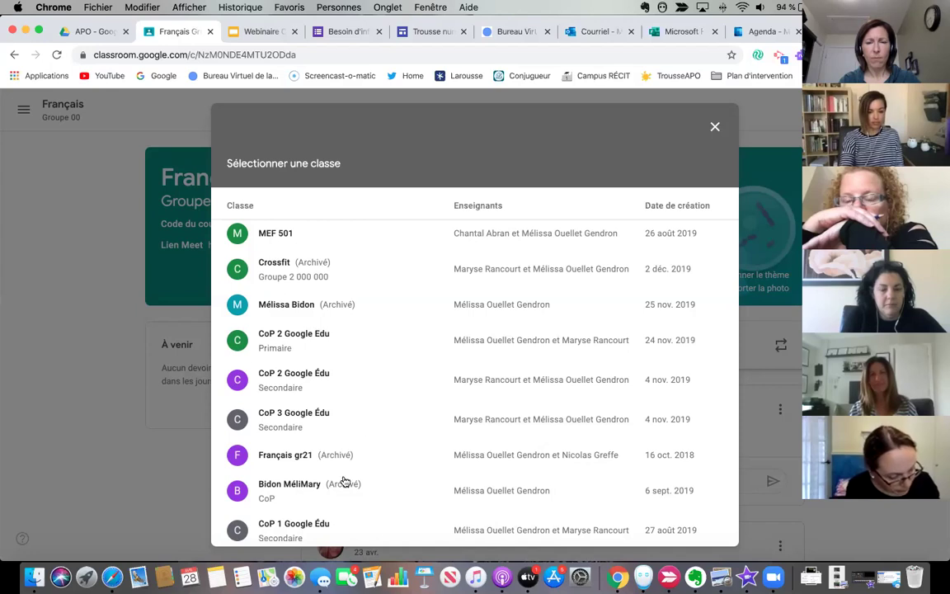
{"action": "scroll", "coordinate": [345, 481], "scroll_direction": "down", "scroll_amount": 2}
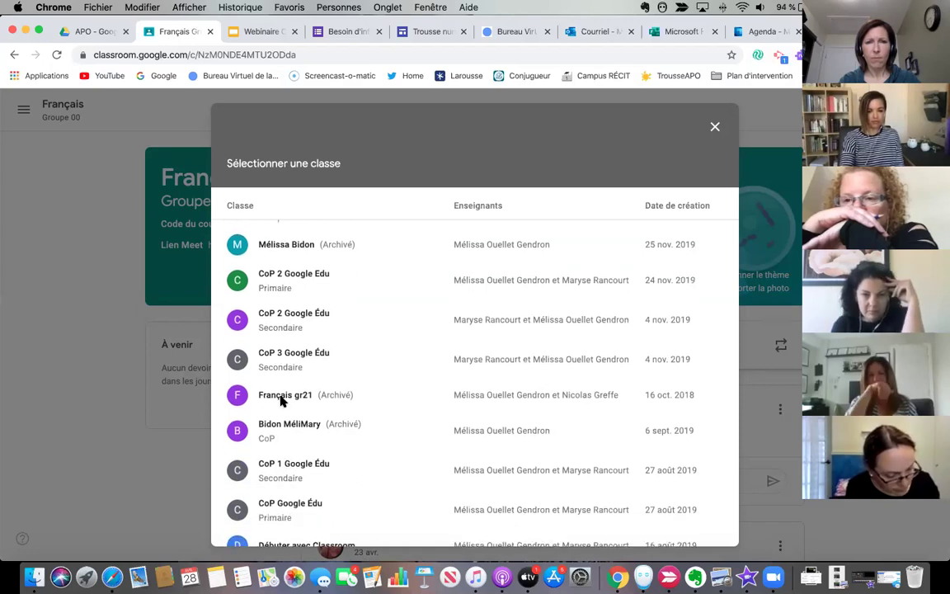
{"action": "left_click", "coordinate": [283, 397]}
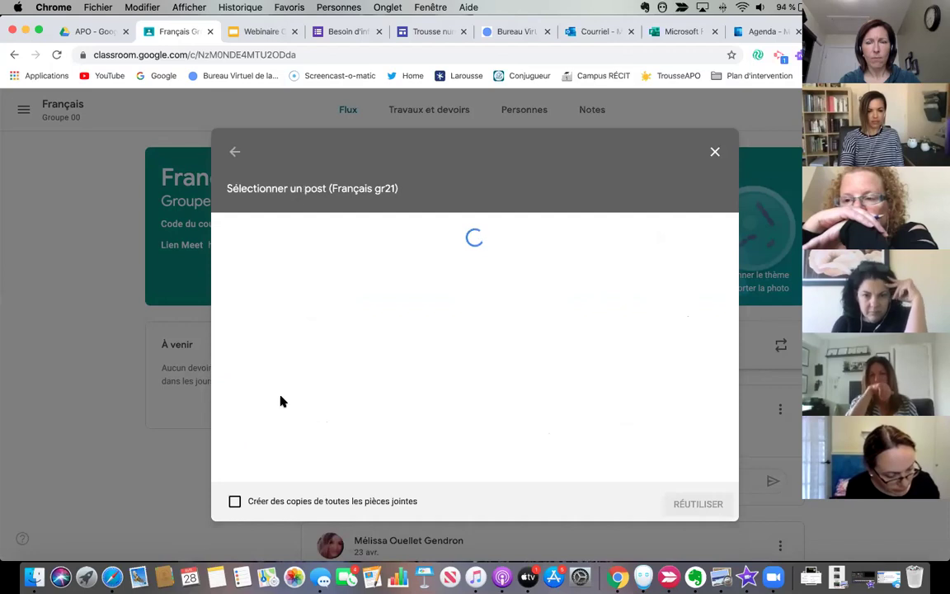
{"action": "left_click", "coordinate": [235, 155]}
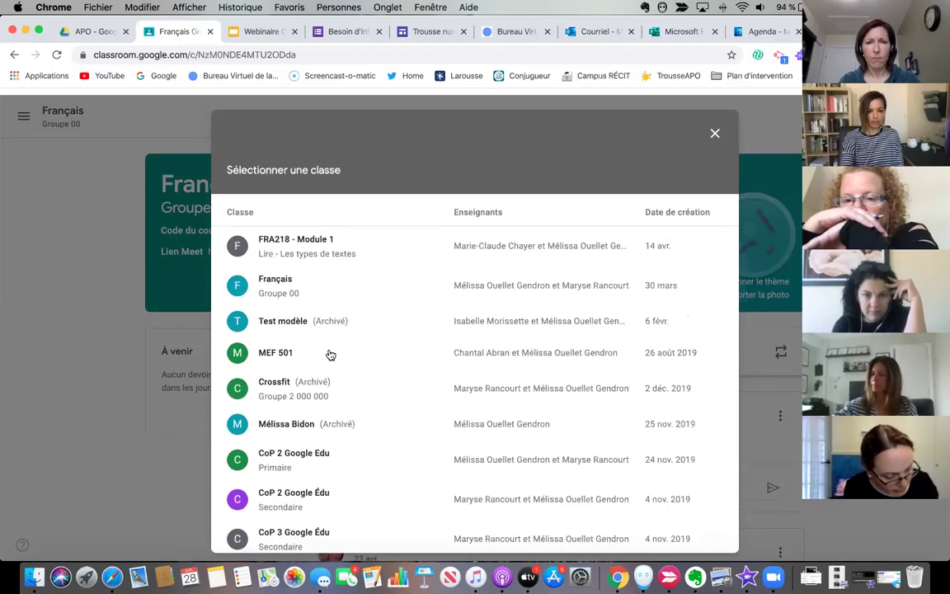
{"action": "scroll", "coordinate": [330, 354], "scroll_direction": "down", "scroll_amount": 5}
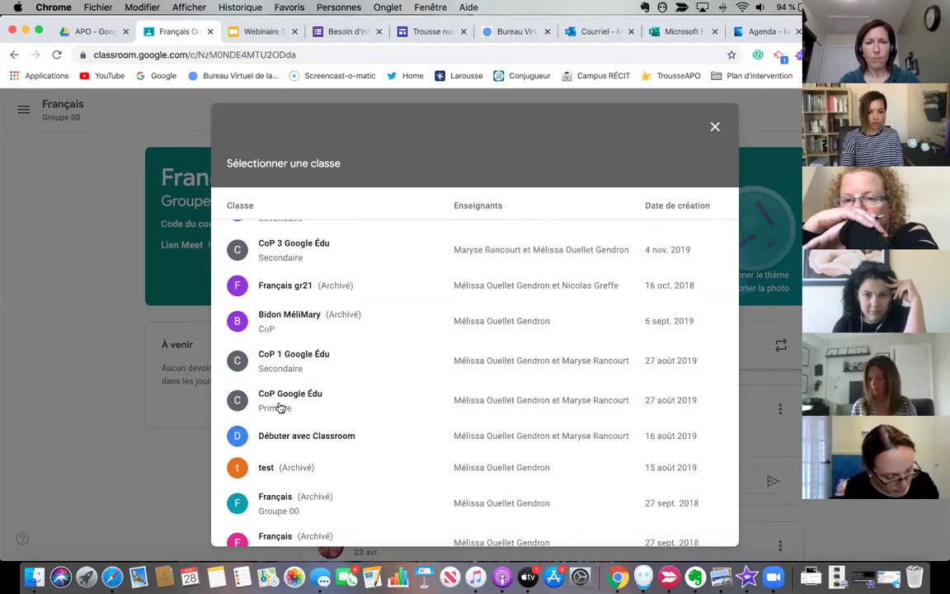
{"action": "left_click", "coordinate": [295, 400]}
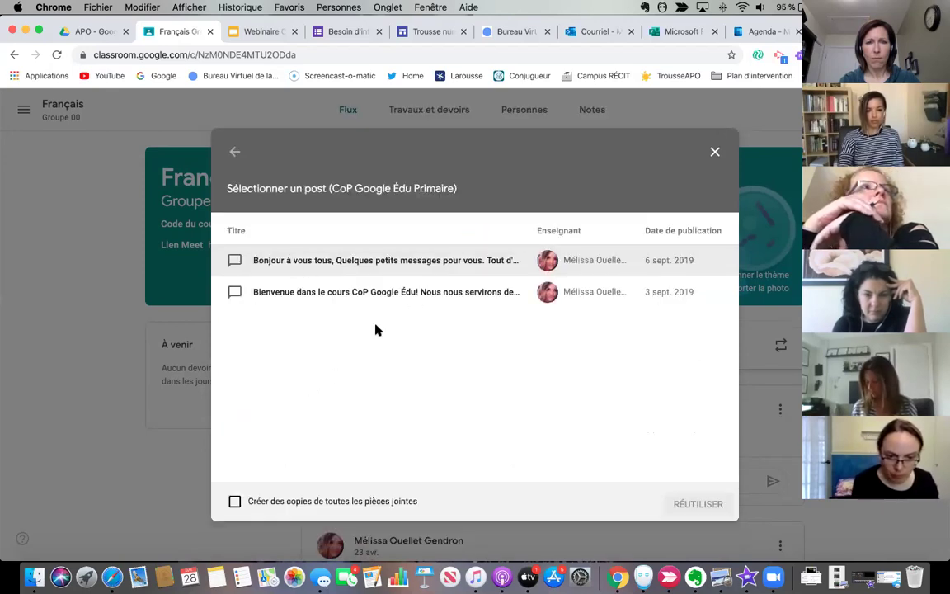
{"action": "left_click", "coordinate": [352, 260]}
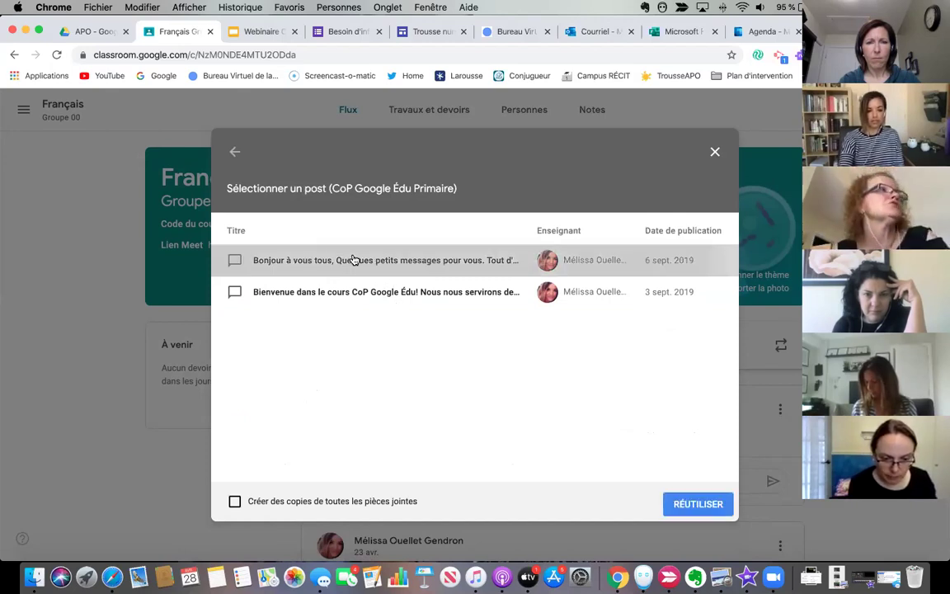
{"action": "left_click", "coordinate": [693, 509]}
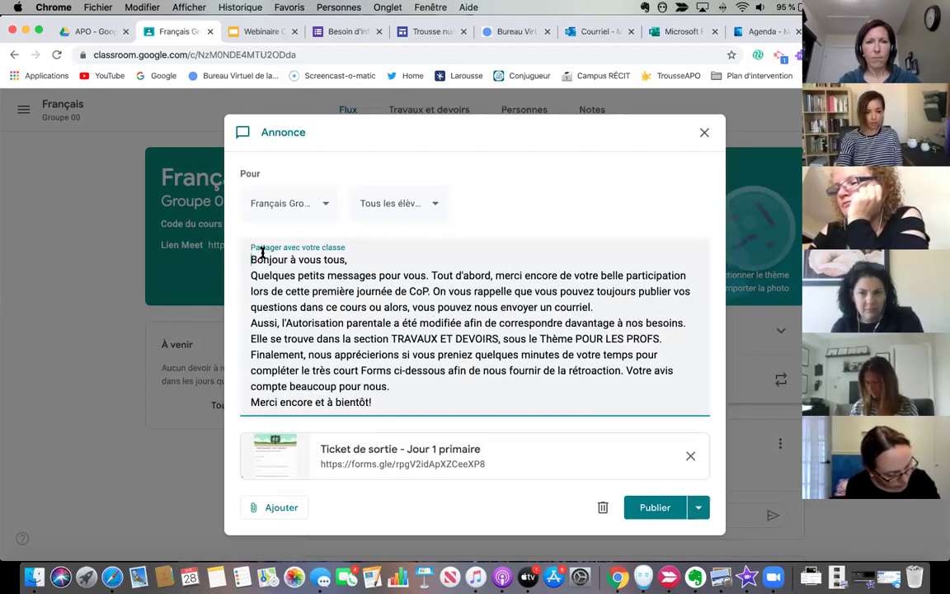
Check the announcement's class and student recipients, leaving them unchanged.
{"action": "left_click", "coordinate": [326, 208]}
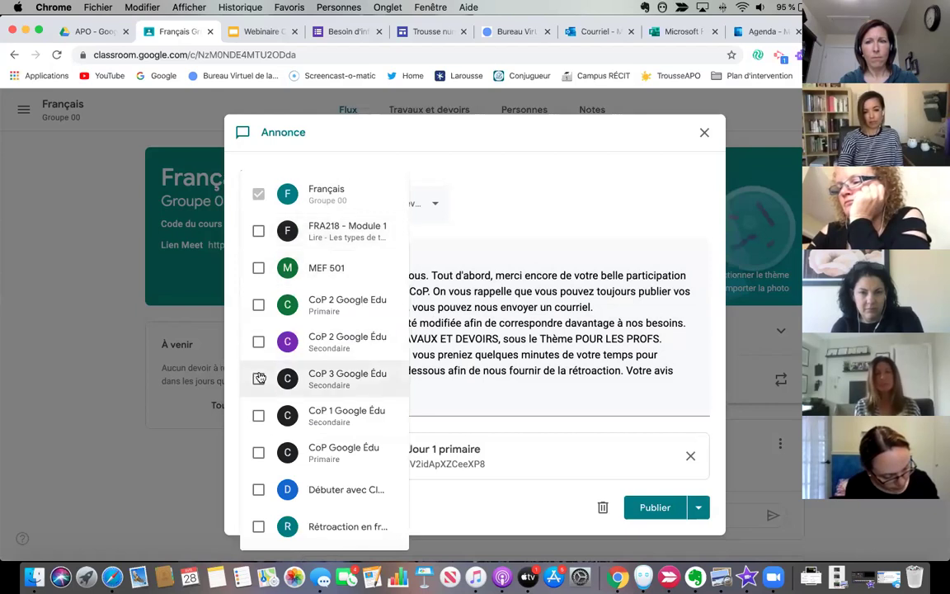
{"action": "left_click", "coordinate": [542, 170]}
{"action": "left_click", "coordinate": [431, 204]}
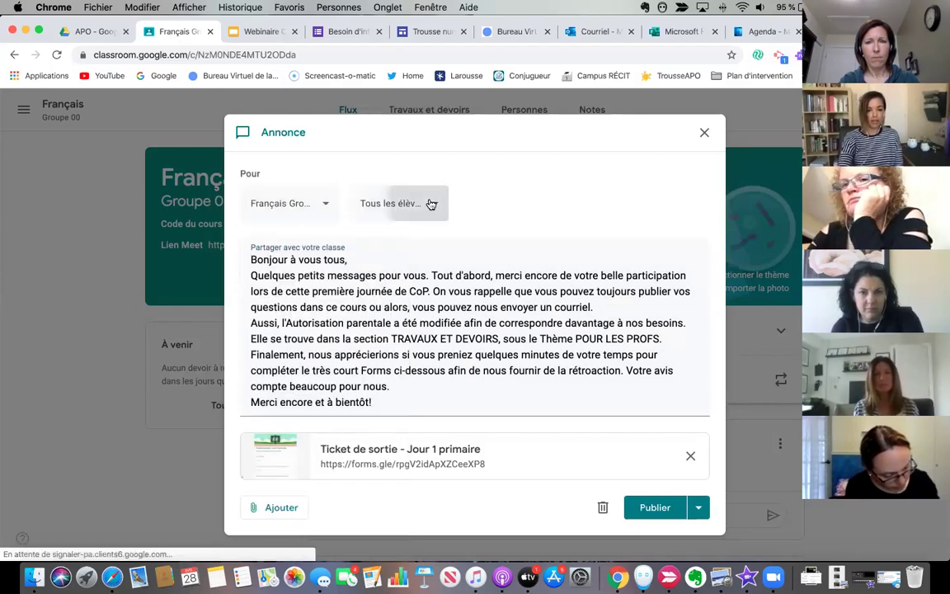
{"action": "left_click", "coordinate": [598, 192]}
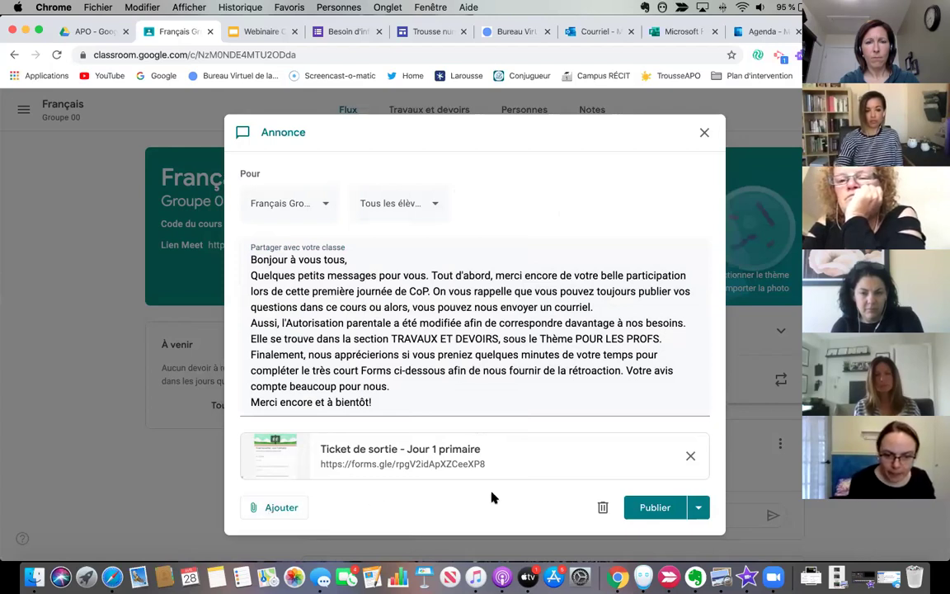
Publish the 'Bonjour à vous tous' announcement to the Français Groupe 00 stream.
{"action": "left_click", "coordinate": [700, 509]}
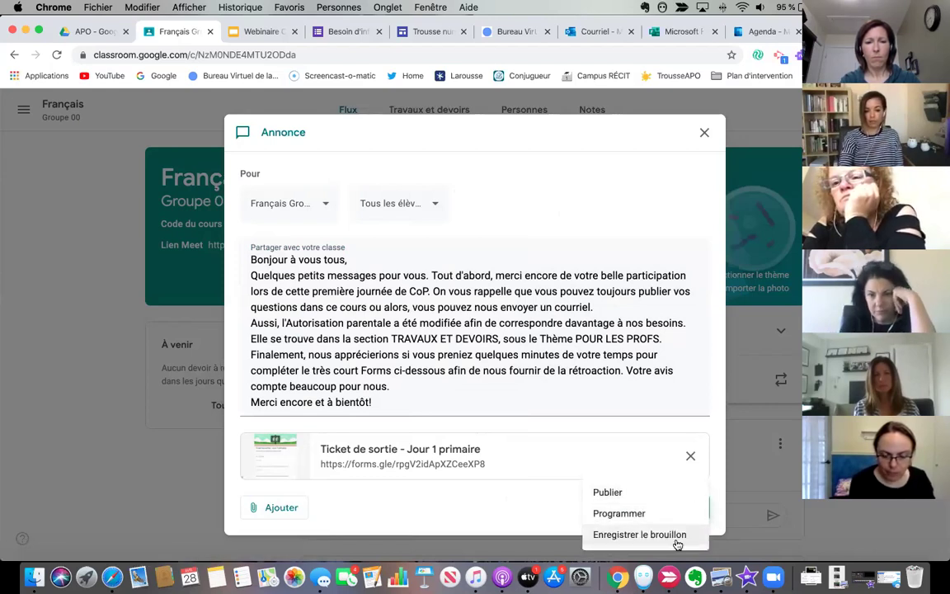
{"action": "left_click", "coordinate": [702, 395]}
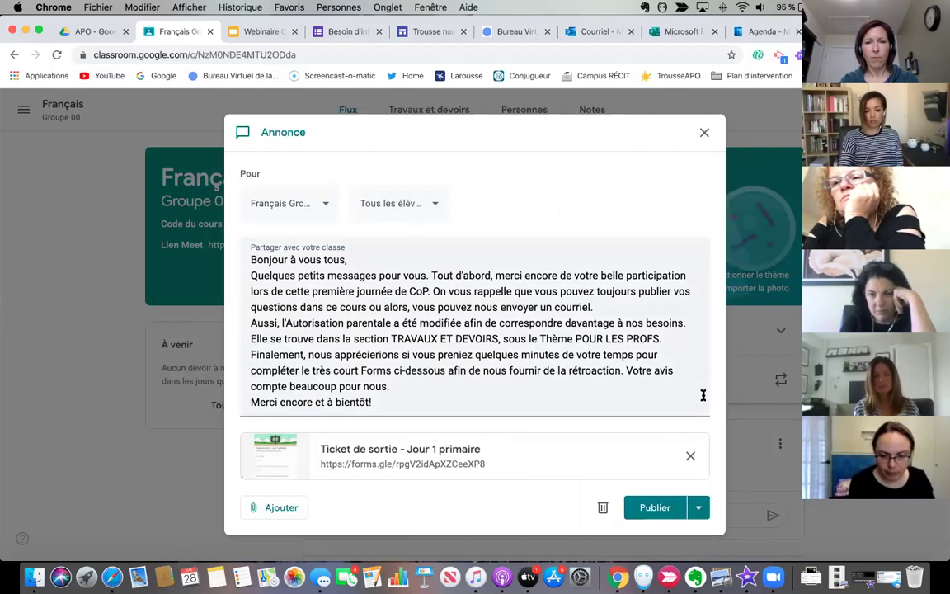
{"action": "left_click", "coordinate": [656, 498]}
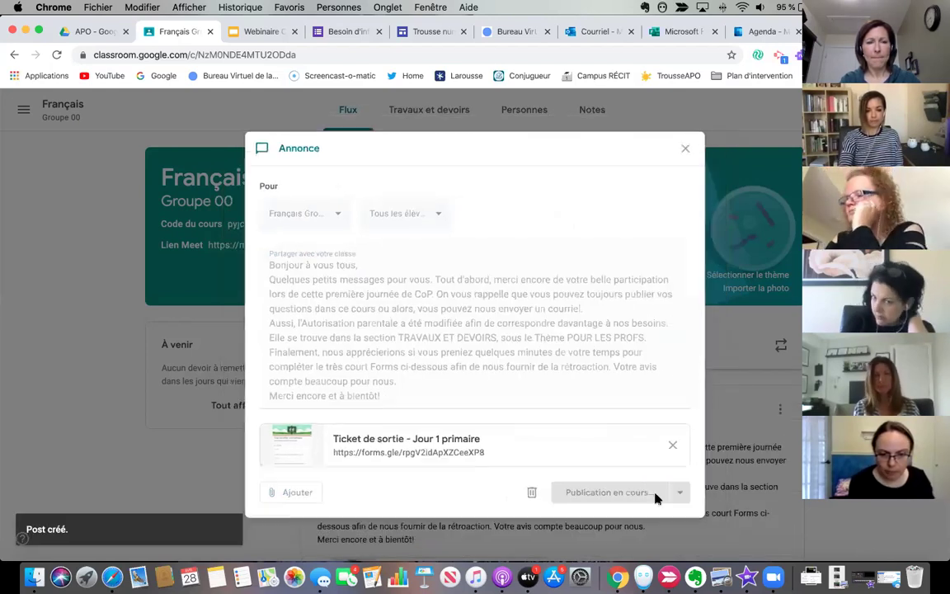
{"action": "scroll", "coordinate": [655, 499], "scroll_direction": "down", "scroll_amount": 2}
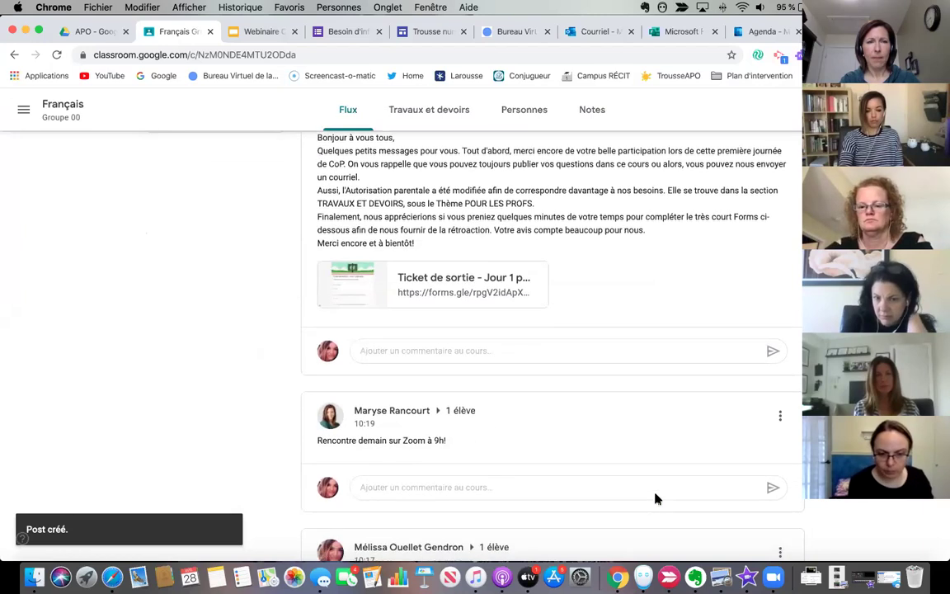
{"action": "scroll", "coordinate": [655, 499], "scroll_direction": "up", "scroll_amount": 3}
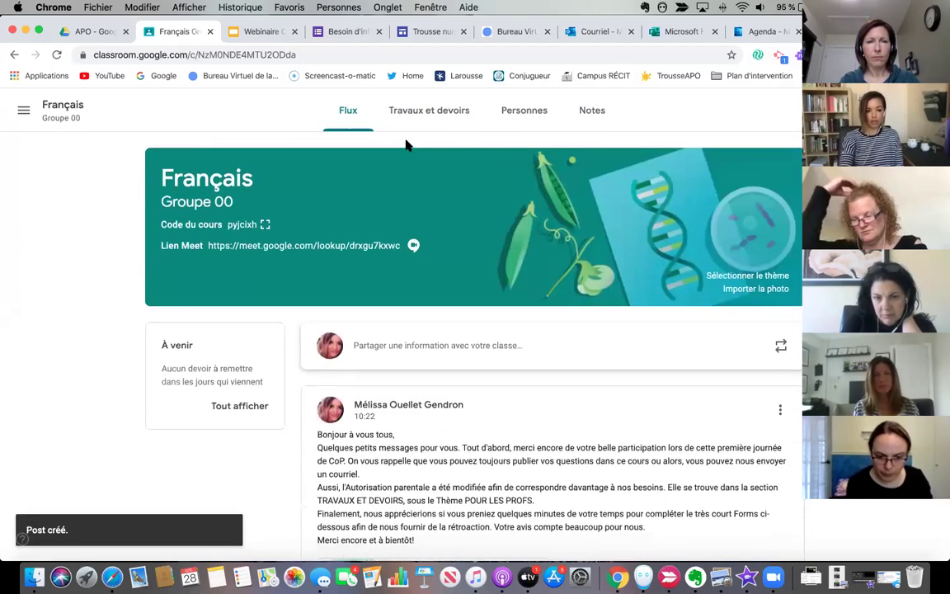
From Travaux et devoirs, reuse the États d'âme post from CoP 2 Google Edu Primaire.
{"action": "left_click", "coordinate": [422, 114]}
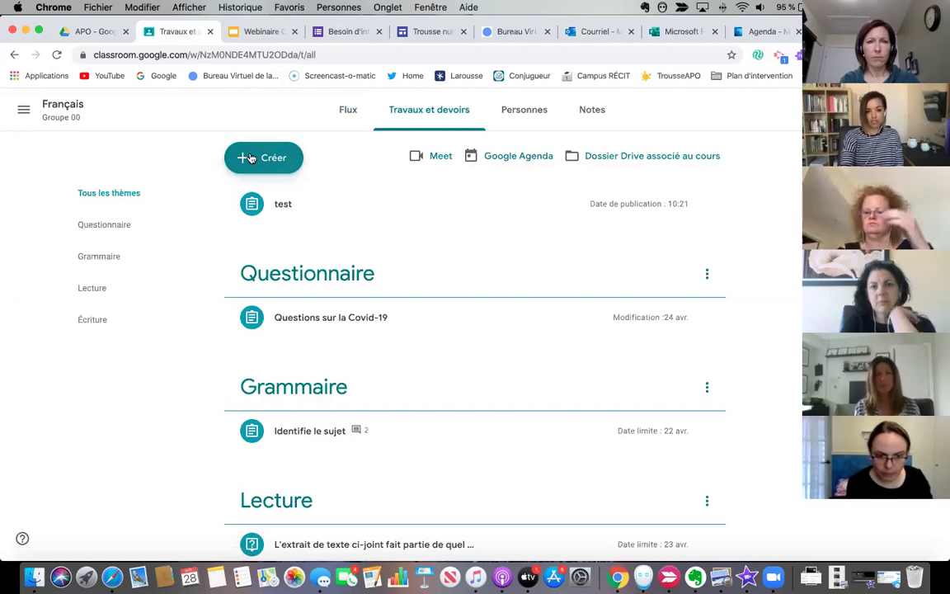
{"action": "left_click", "coordinate": [251, 168]}
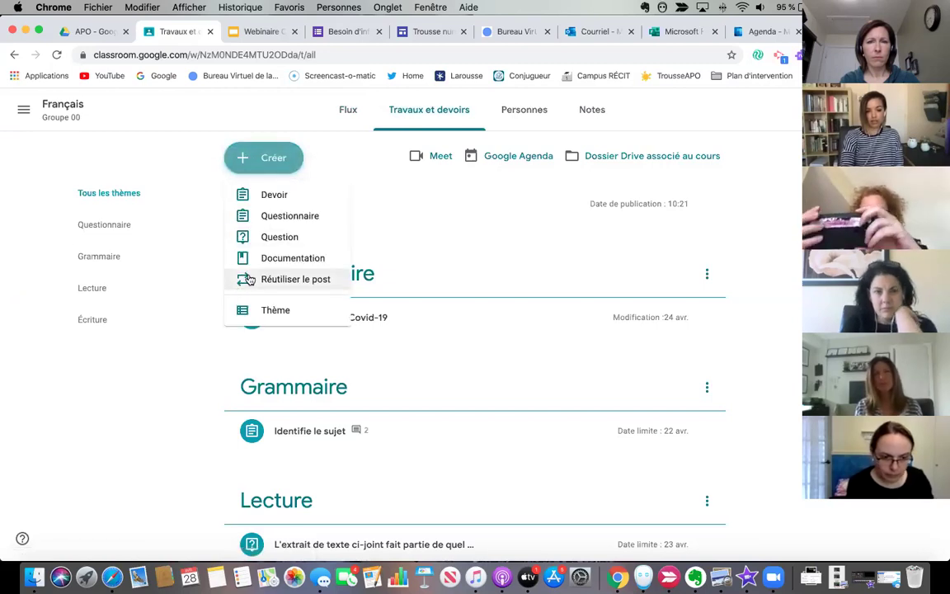
{"action": "left_click", "coordinate": [313, 280]}
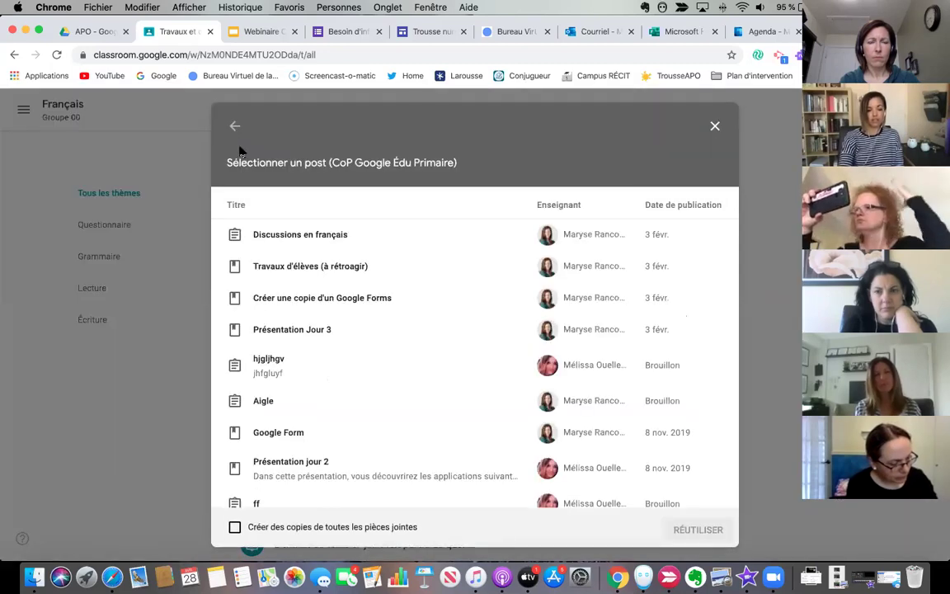
{"action": "left_click", "coordinate": [234, 126]}
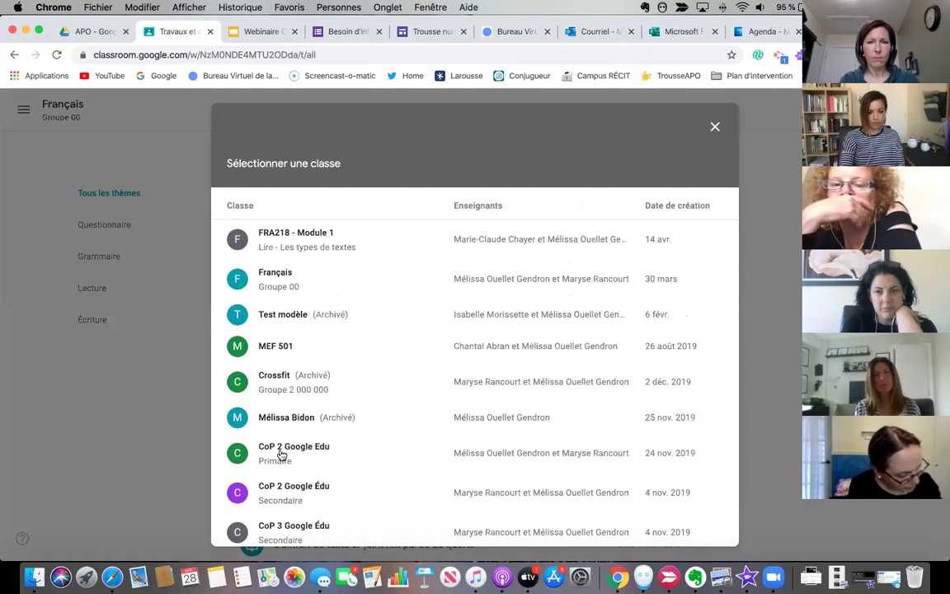
{"action": "left_click", "coordinate": [281, 453]}
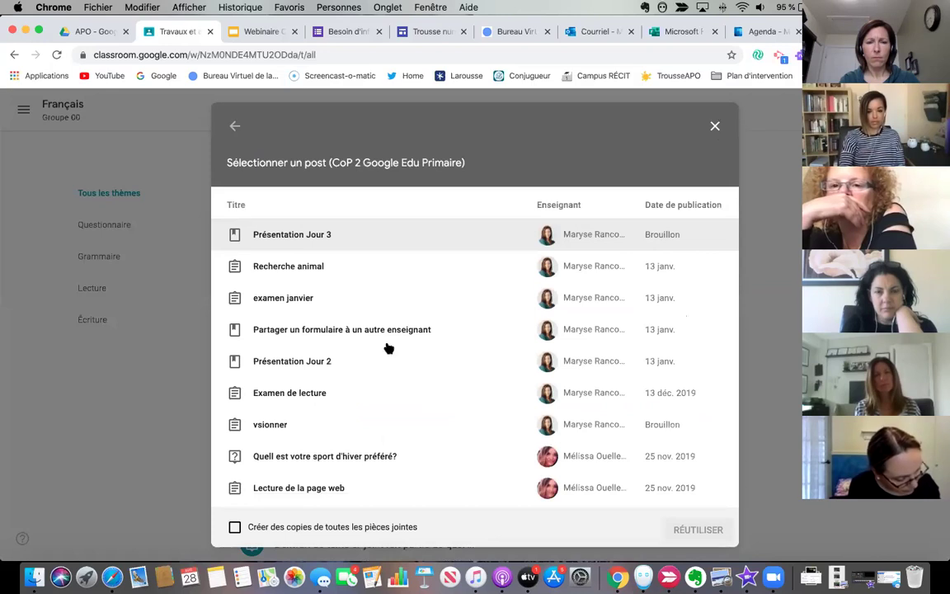
{"action": "scroll", "coordinate": [389, 347], "scroll_direction": "down", "scroll_amount": 5}
{"action": "scroll", "coordinate": [388, 346], "scroll_direction": "down", "scroll_amount": 2}
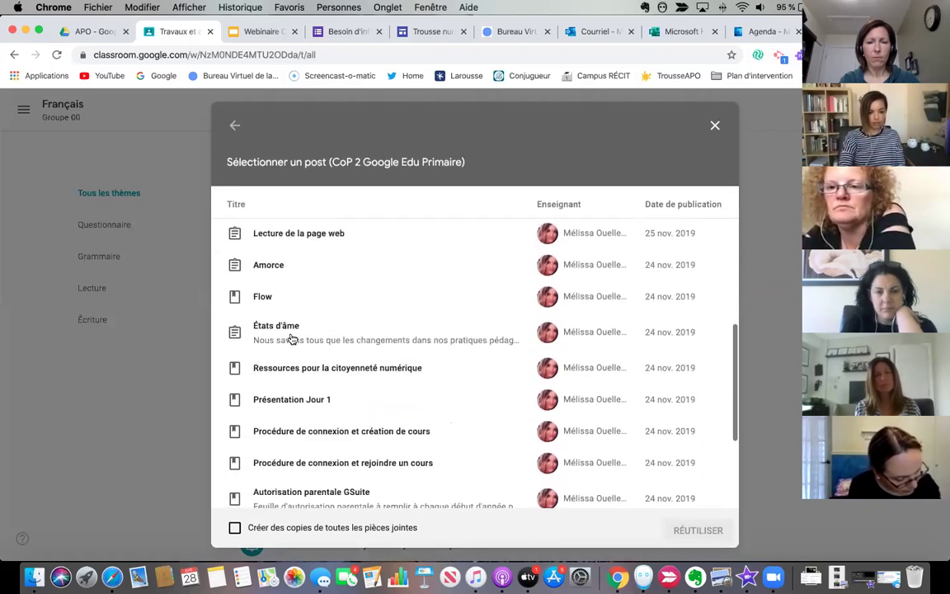
{"action": "left_click", "coordinate": [289, 334]}
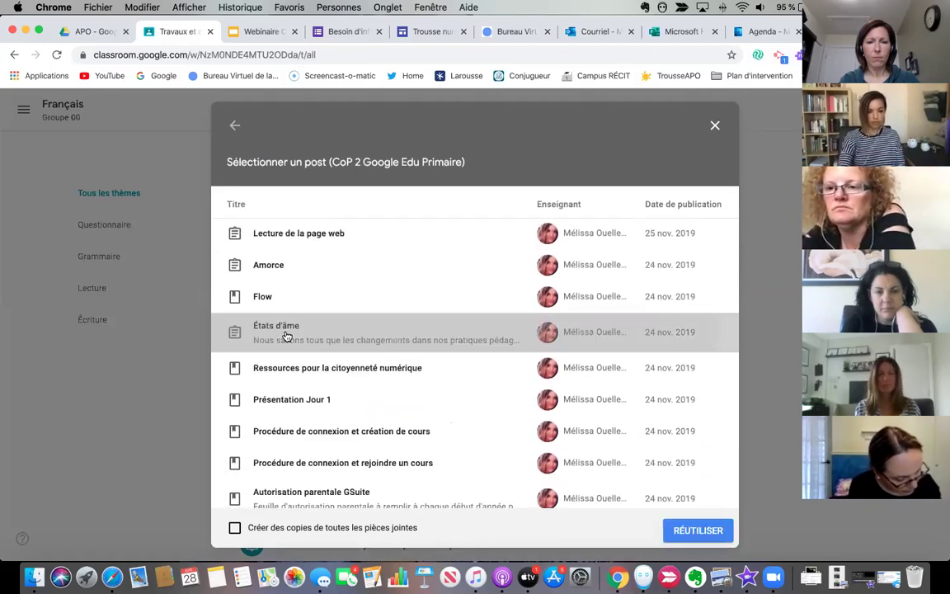
{"action": "left_click", "coordinate": [699, 532]}
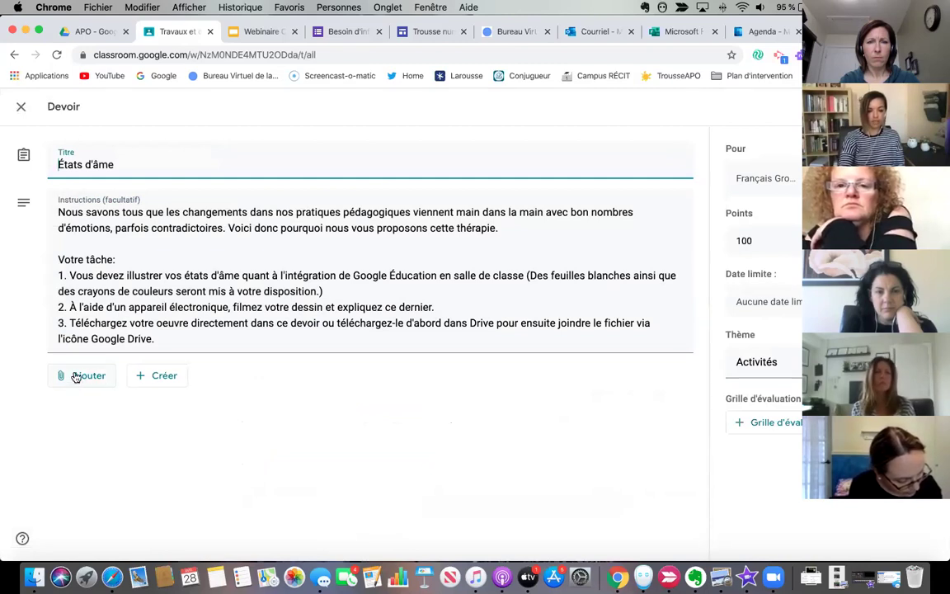
Close the États d'âme assignment editor, leaving it saved as a draft.
{"action": "left_click", "coordinate": [154, 375]}
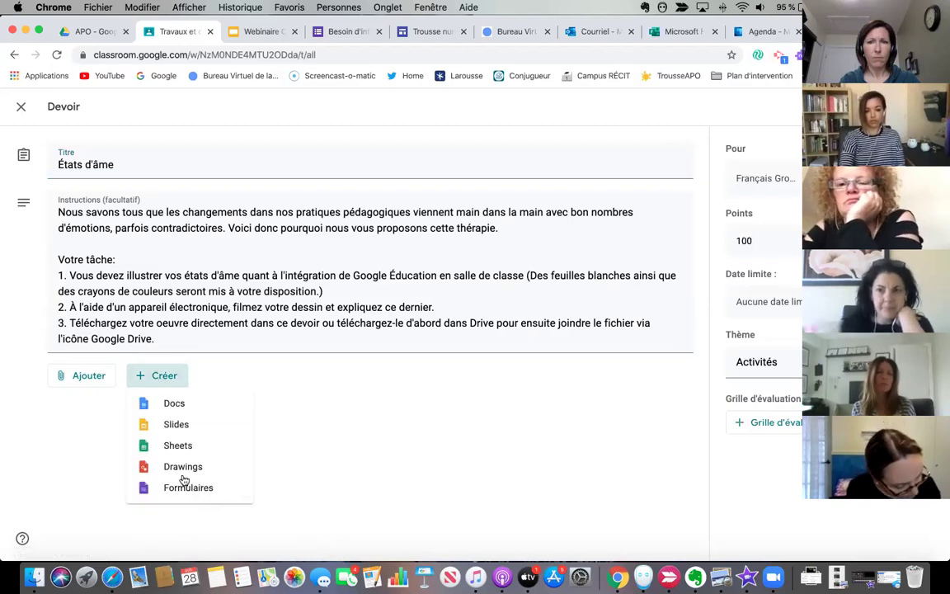
{"action": "left_click", "coordinate": [470, 384]}
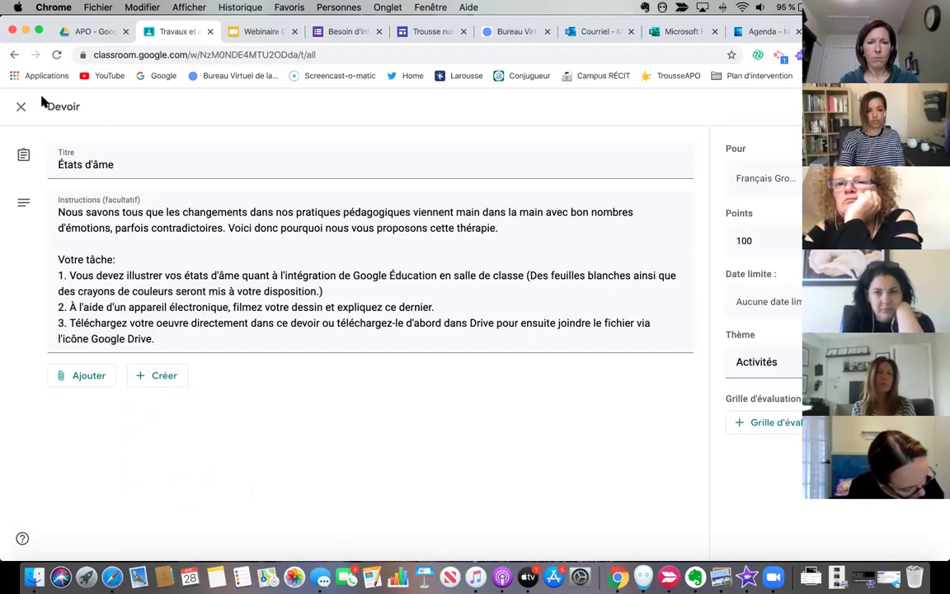
{"action": "left_click", "coordinate": [21, 112]}
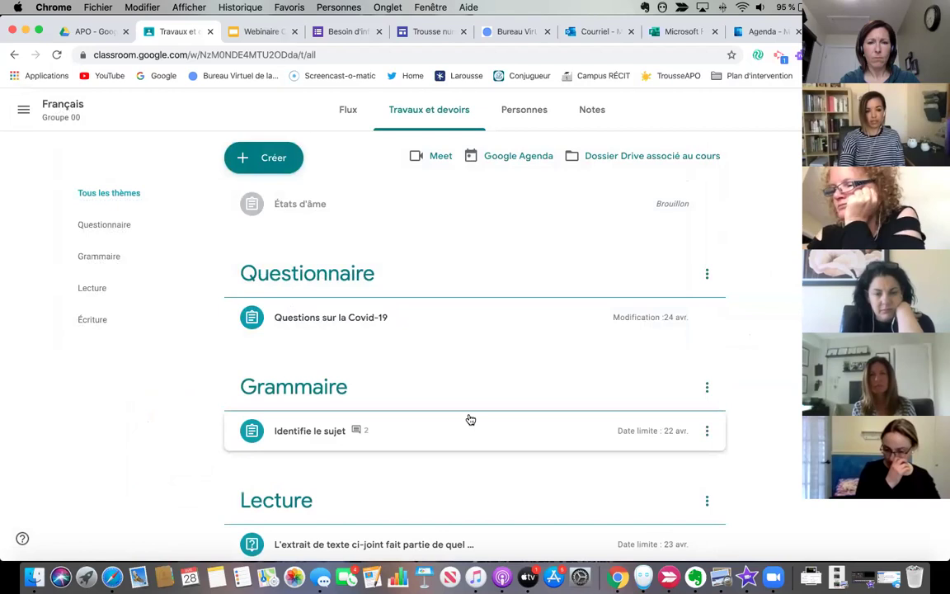
Create a new assignment titled 'test'.
{"action": "left_click", "coordinate": [240, 159]}
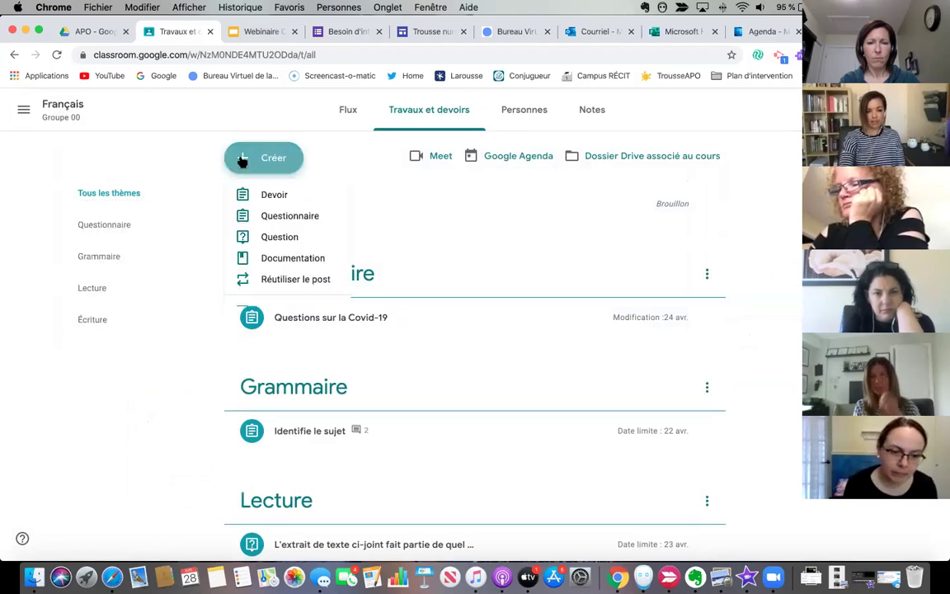
{"action": "left_click", "coordinate": [273, 194]}
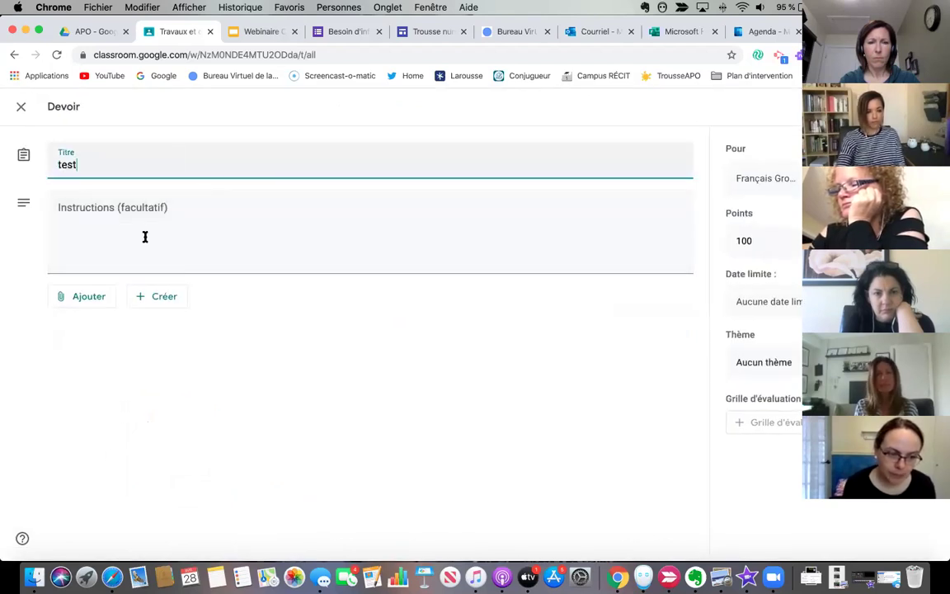
{"action": "left_click", "coordinate": [119, 374]}
Attach the Google Doc 'Besoins des milieux CSDL' from Google Drive, viewable by students.
{"action": "left_click", "coordinate": [82, 305]}
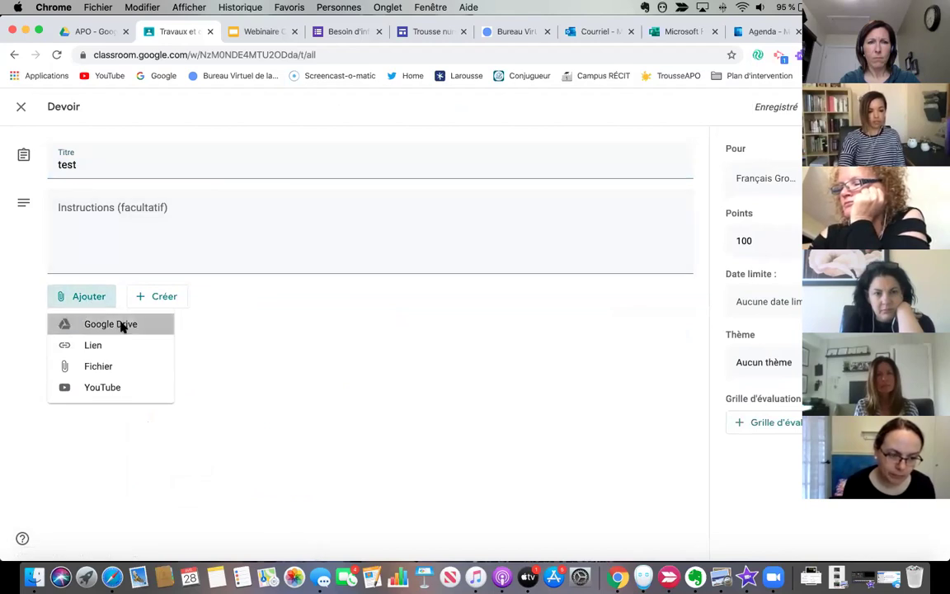
{"action": "left_click", "coordinate": [121, 324]}
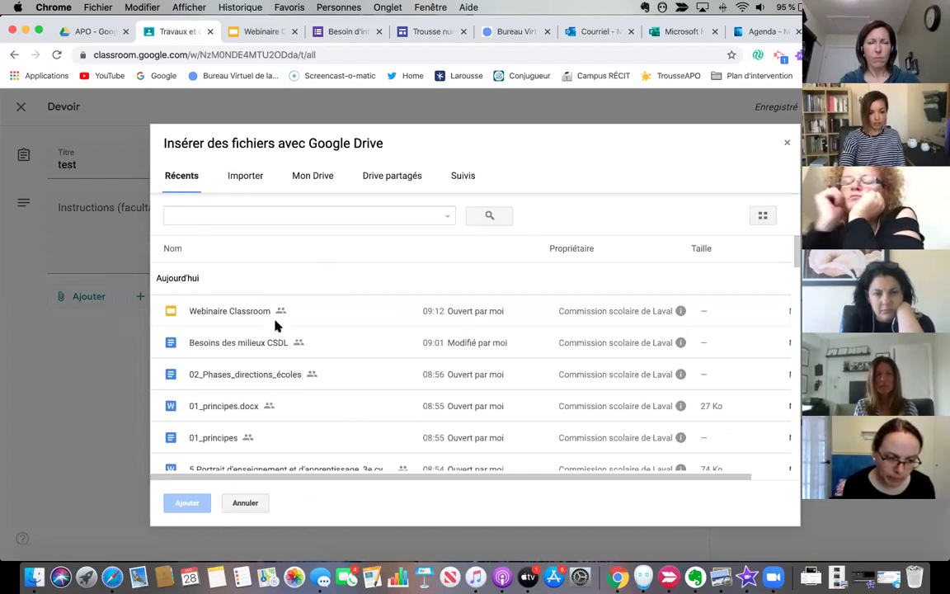
{"action": "left_click", "coordinate": [235, 344]}
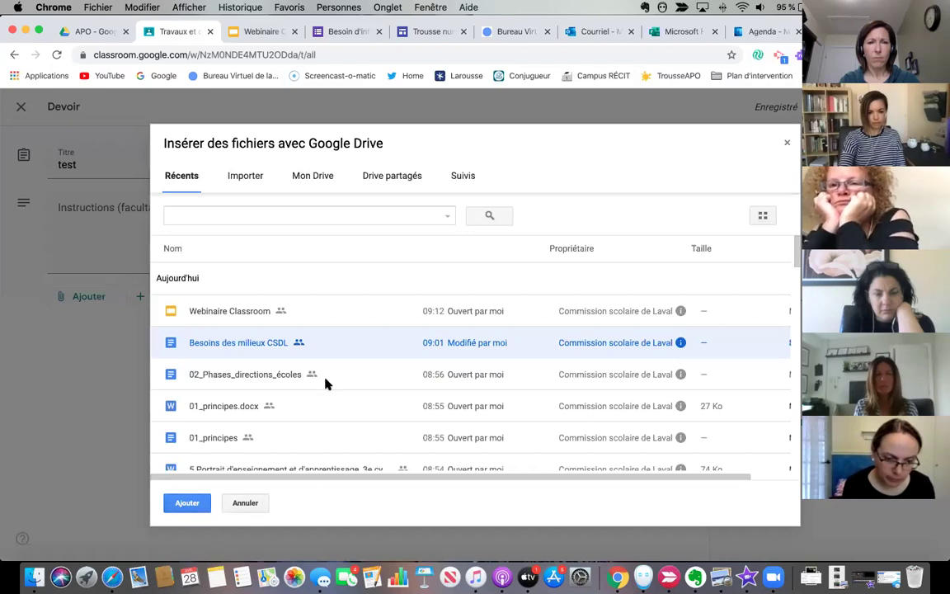
{"action": "scroll", "coordinate": [327, 383], "scroll_direction": "down", "scroll_amount": 5}
{"action": "scroll", "coordinate": [327, 384], "scroll_direction": "down", "scroll_amount": 5}
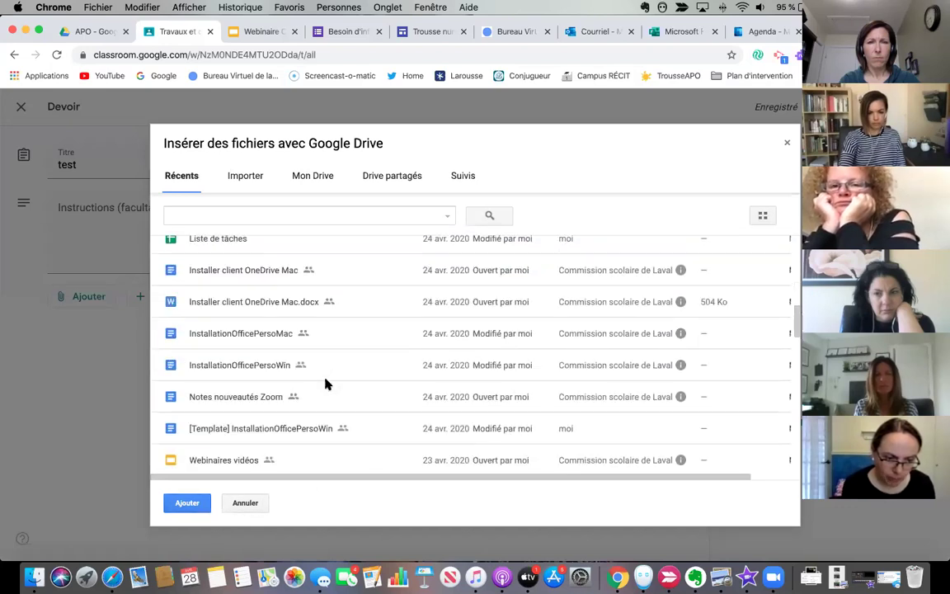
{"action": "scroll", "coordinate": [327, 383], "scroll_direction": "up", "scroll_amount": 3}
{"action": "scroll", "coordinate": [326, 383], "scroll_direction": "up", "scroll_amount": 10}
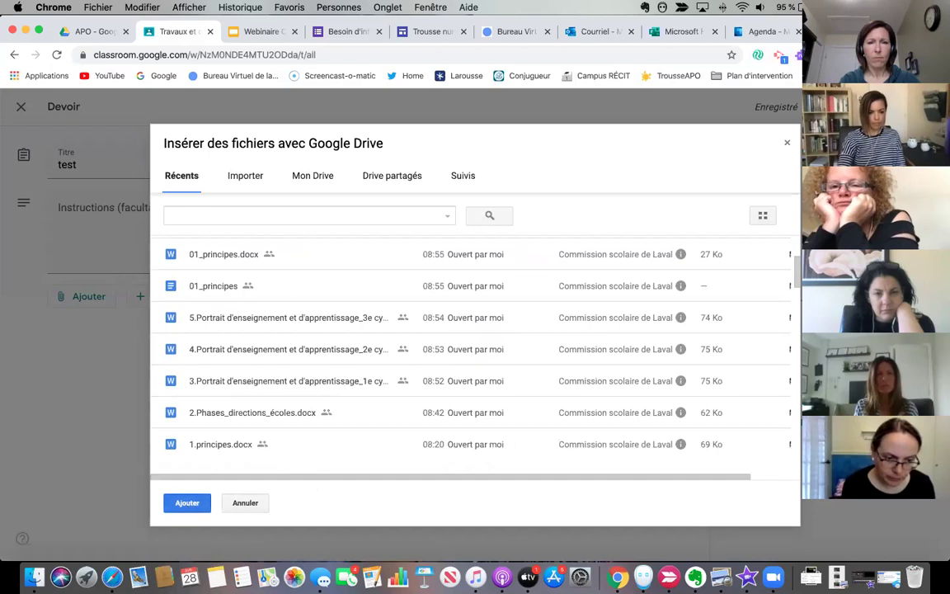
{"action": "left_click", "coordinate": [186, 502]}
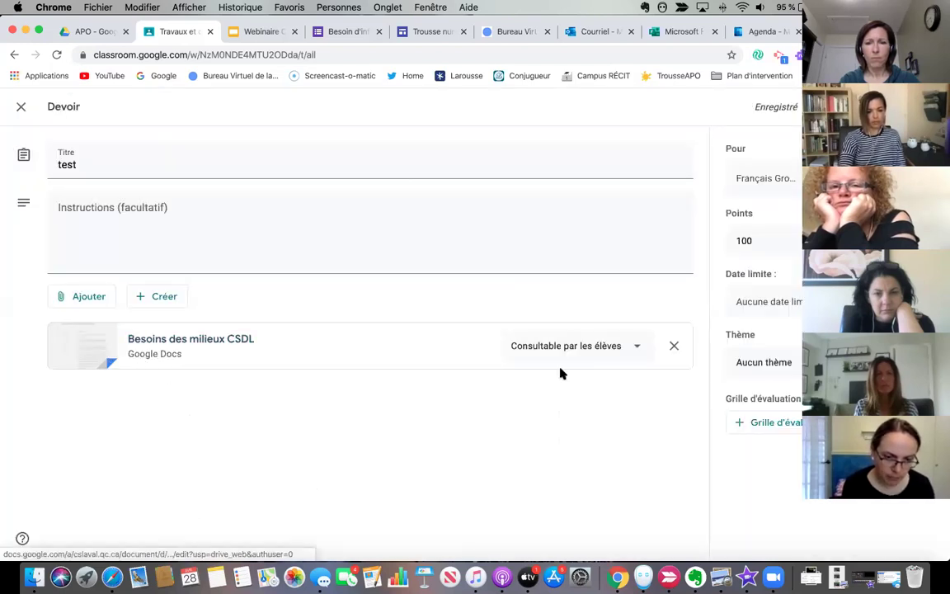
{"action": "left_click", "coordinate": [648, 351]}
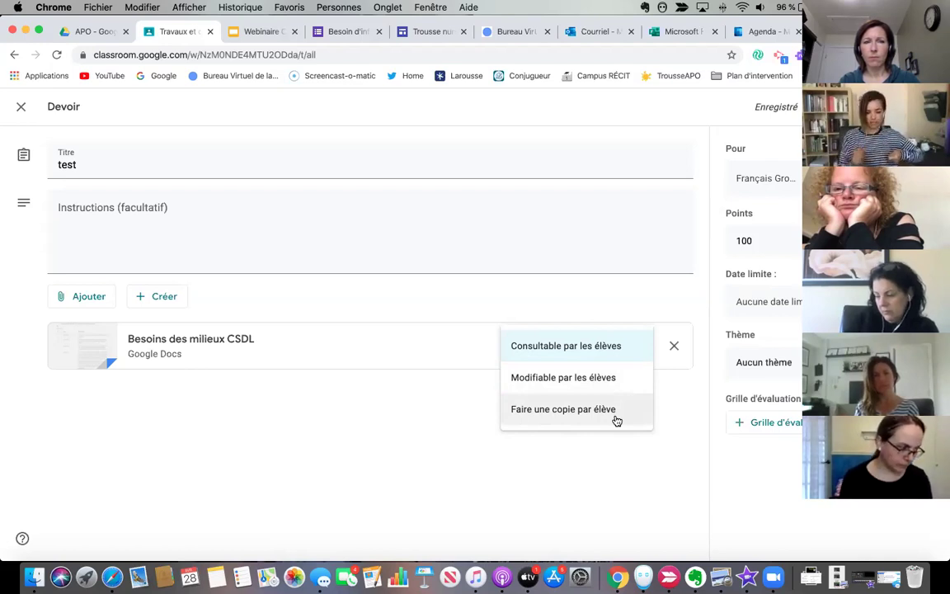
{"action": "left_click", "coordinate": [418, 394]}
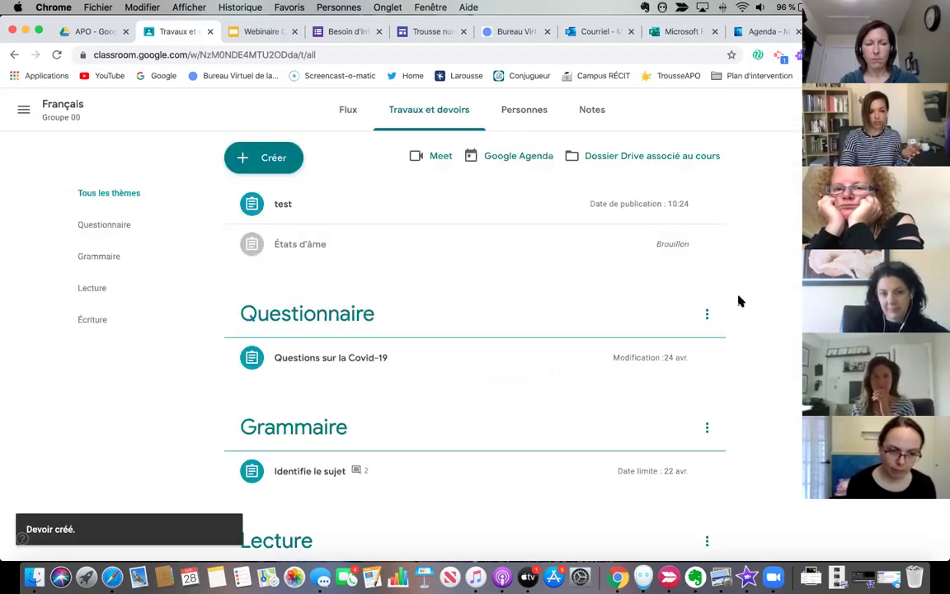
Open the 'test' assignment's Instructions page and show its Modifier and Supprimer options.
{"action": "left_click", "coordinate": [287, 205]}
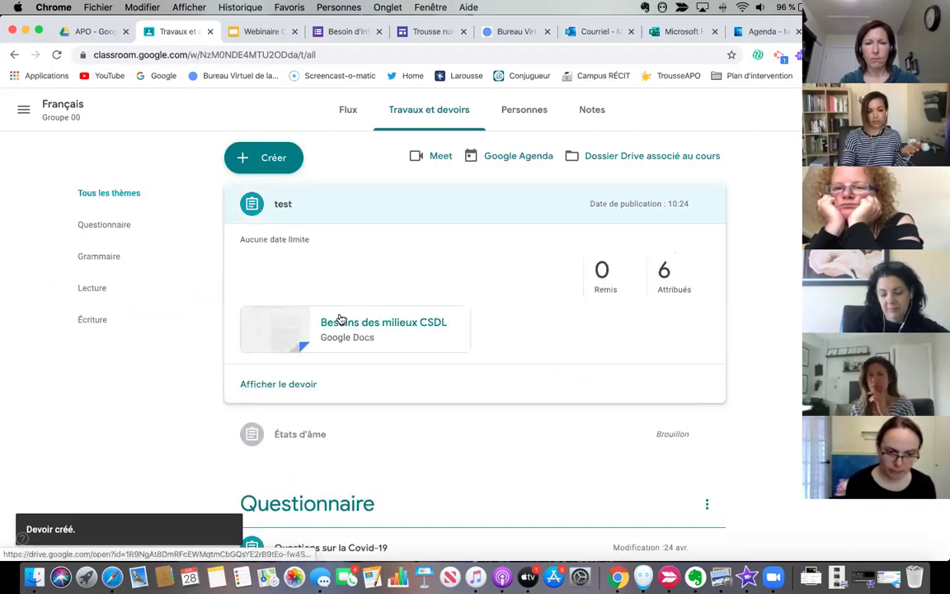
{"action": "left_click", "coordinate": [350, 207]}
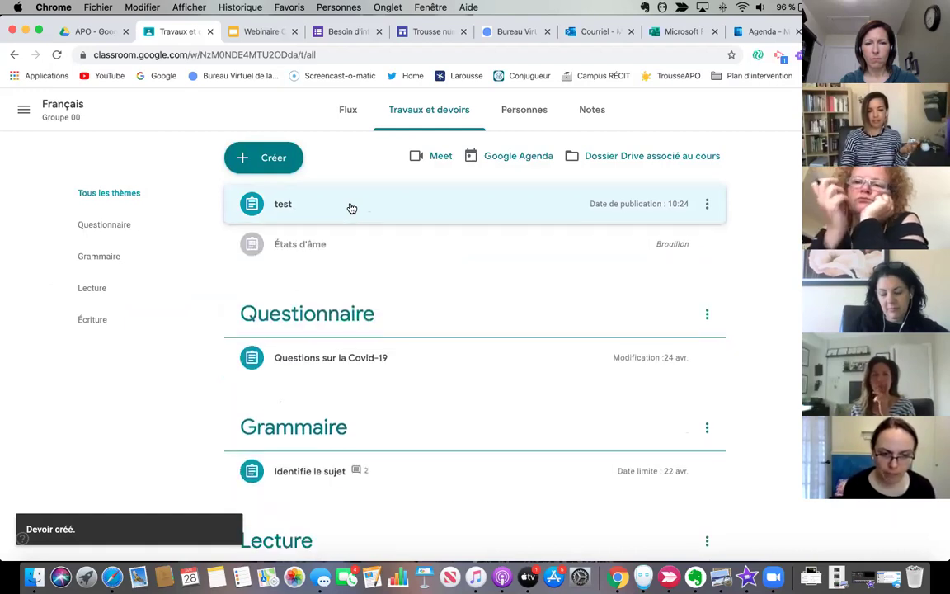
{"action": "left_click", "coordinate": [352, 207]}
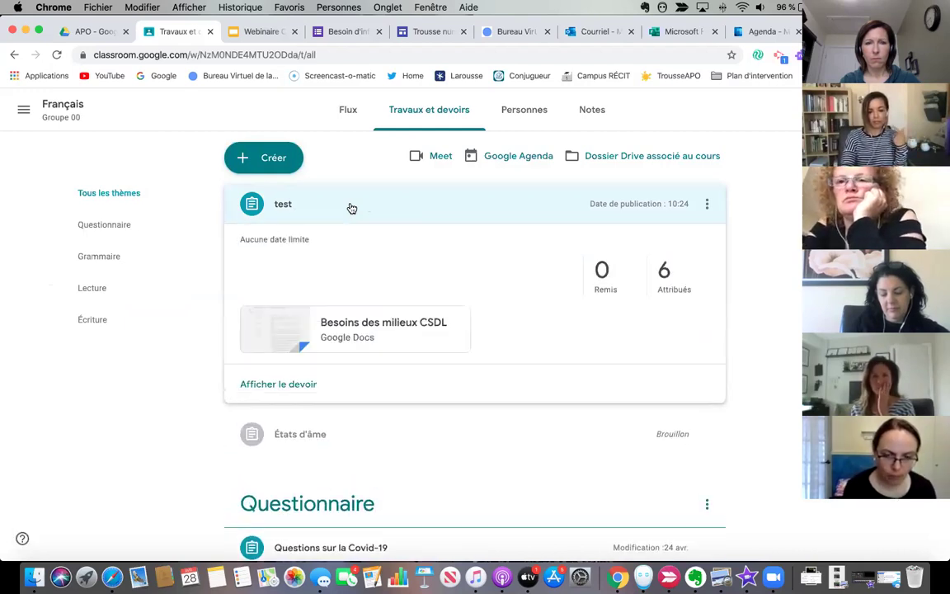
{"action": "left_click", "coordinate": [289, 382]}
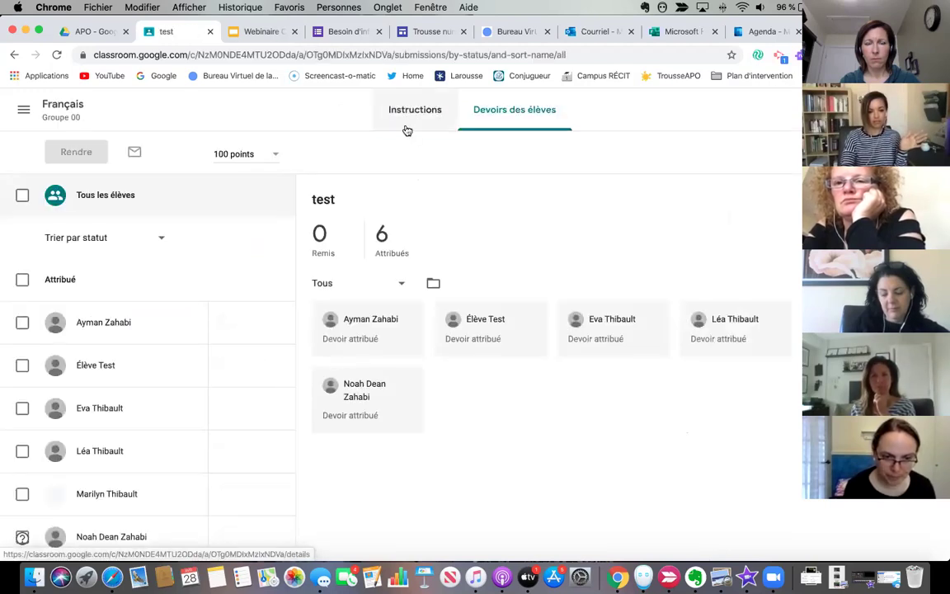
{"action": "left_click", "coordinate": [397, 115]}
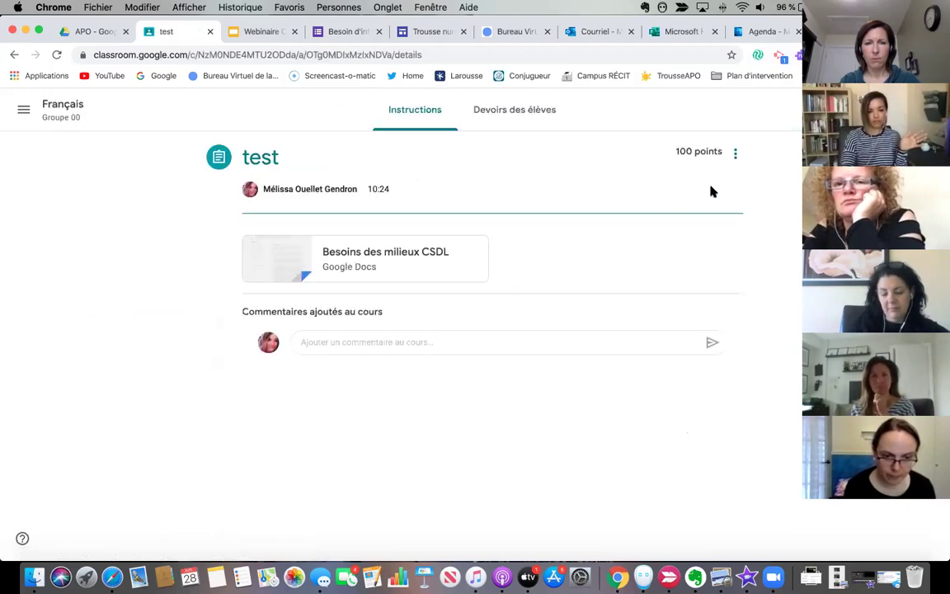
{"action": "left_click", "coordinate": [735, 154]}
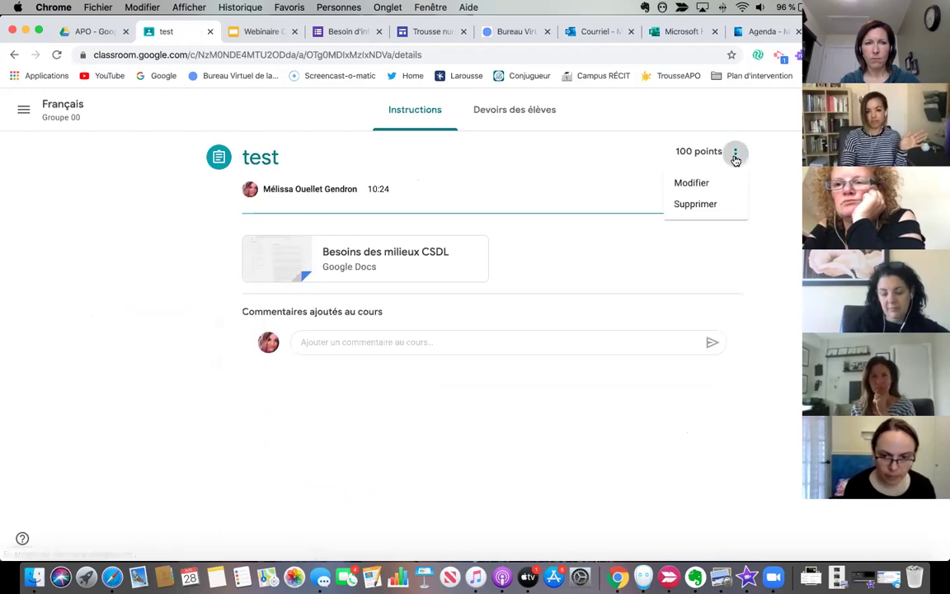
Review the 'test' assignment's edit form and doc access choices, then close it unchanged.
{"action": "left_click", "coordinate": [693, 184]}
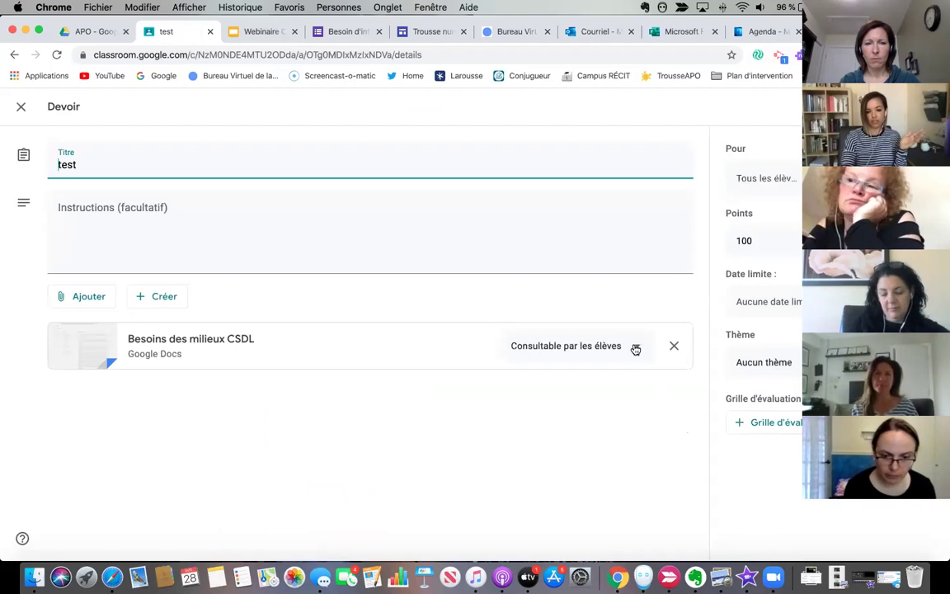
{"action": "left_click", "coordinate": [635, 348]}
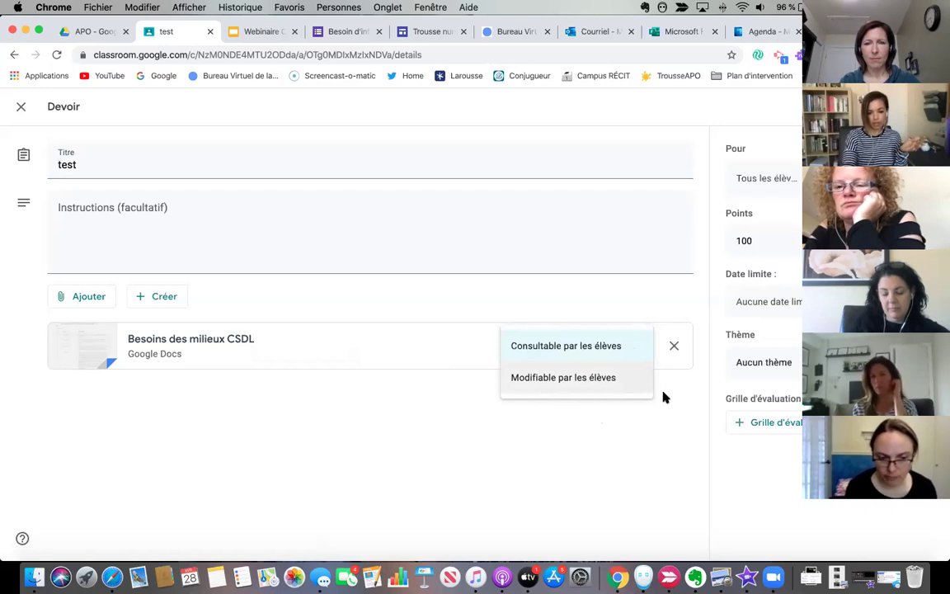
{"action": "left_click", "coordinate": [567, 292]}
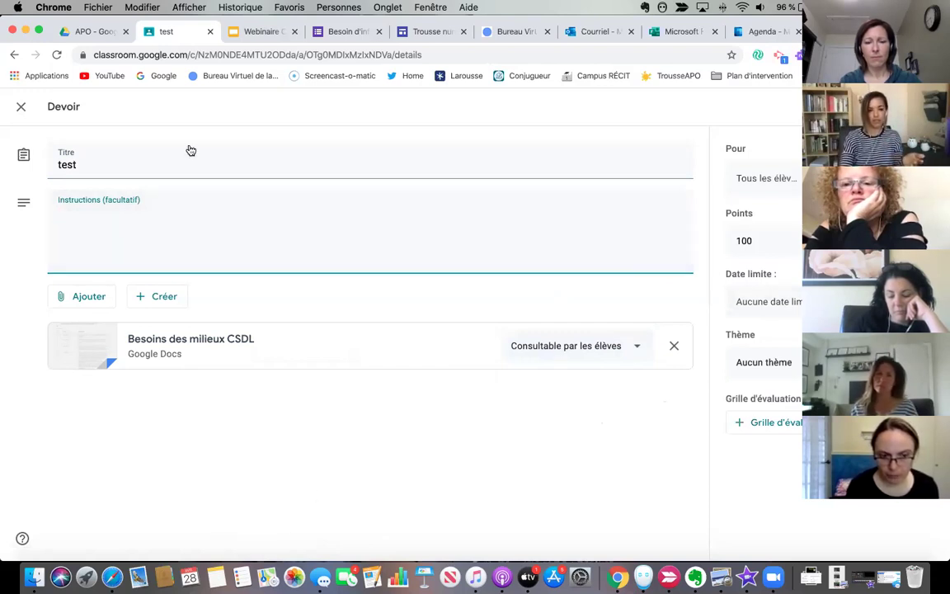
{"action": "left_click", "coordinate": [21, 107]}
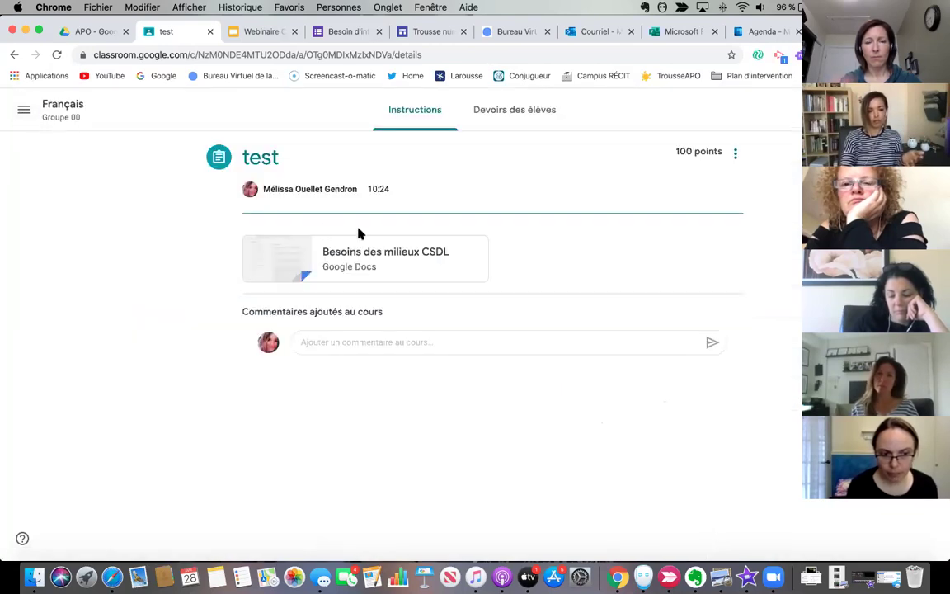
Reuse the 'test' post from Français Groupe 00 as a new assignment in Travaux et devoirs.
{"action": "left_click", "coordinate": [57, 104]}
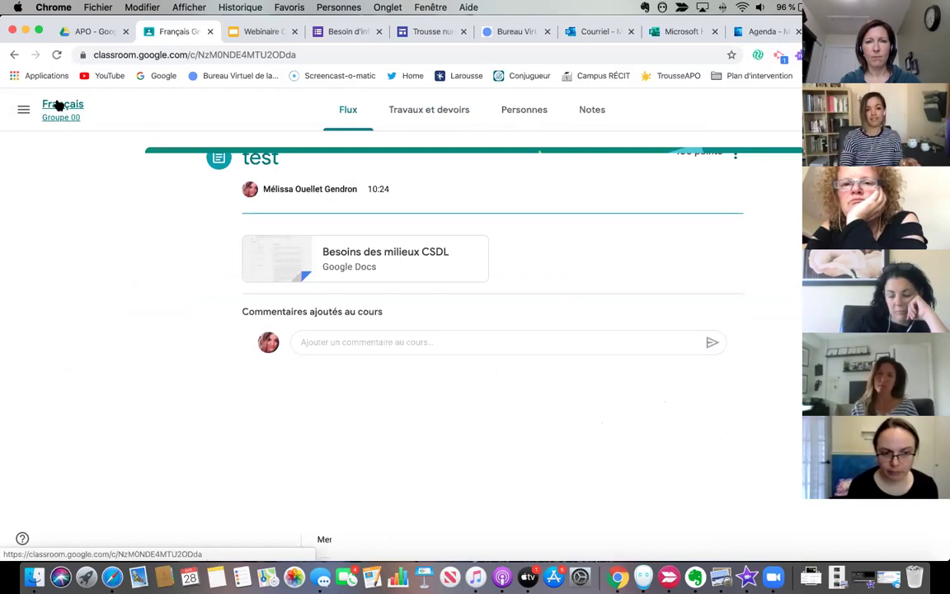
{"action": "left_click", "coordinate": [409, 112]}
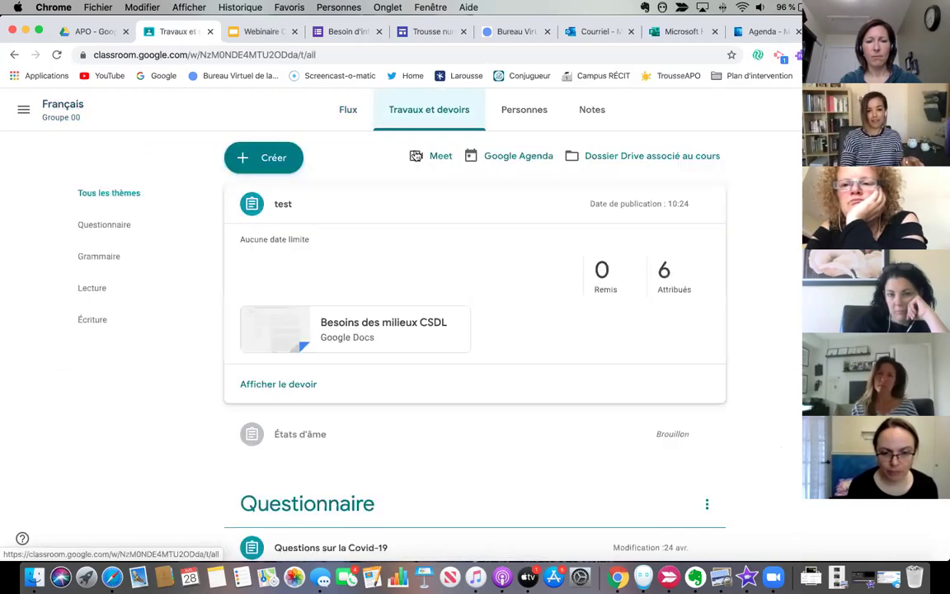
{"action": "left_click", "coordinate": [263, 157]}
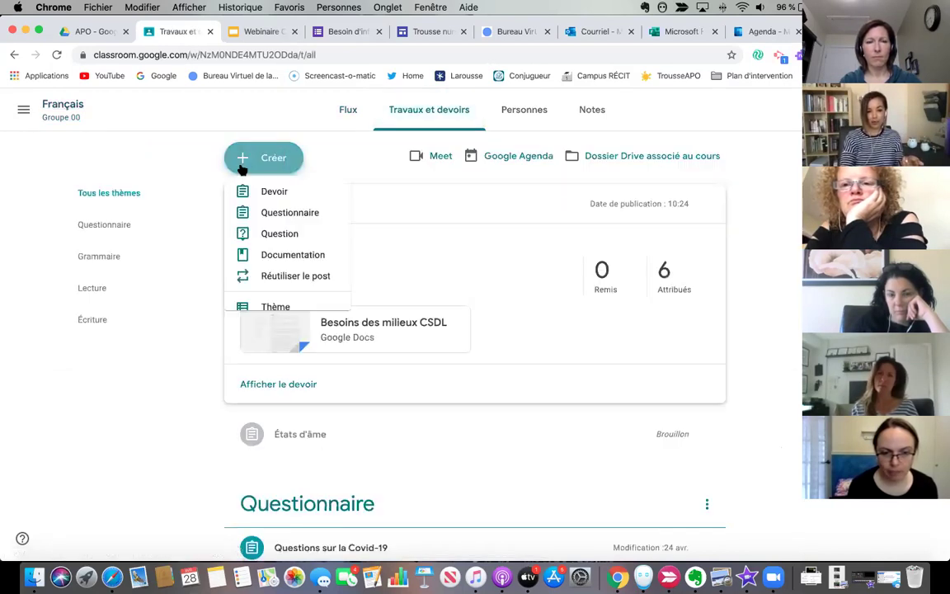
{"action": "left_click", "coordinate": [280, 280]}
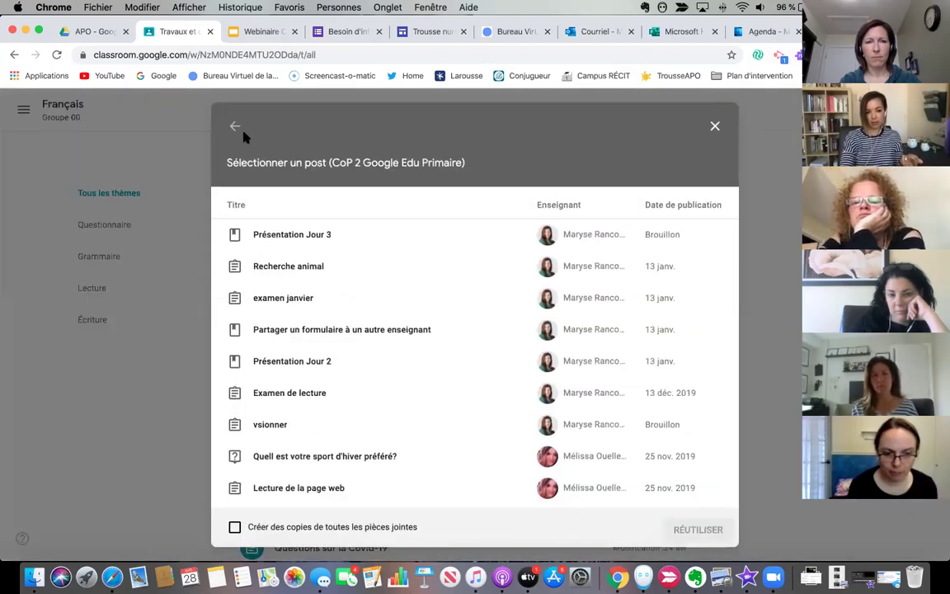
{"action": "left_click", "coordinate": [234, 129]}
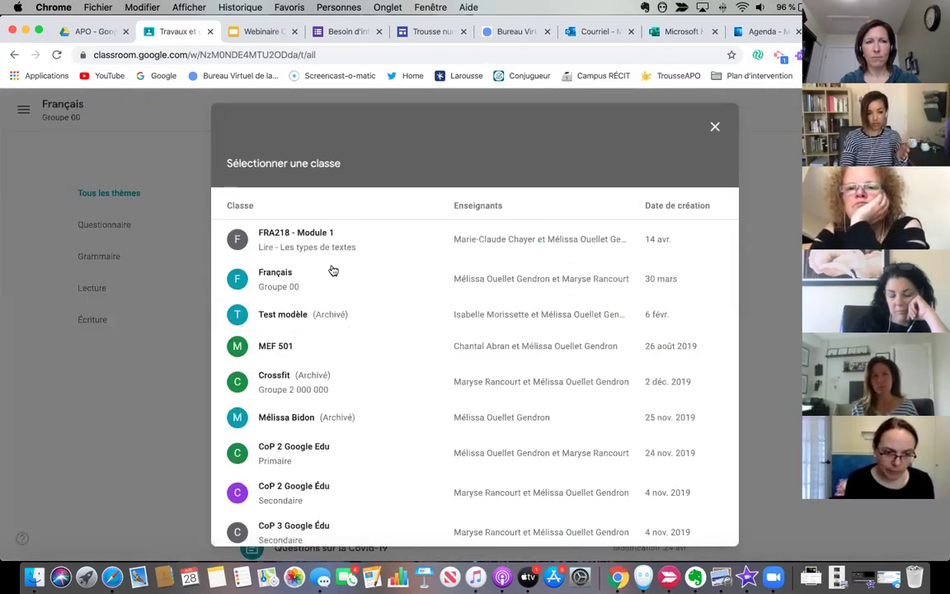
{"action": "left_click", "coordinate": [280, 275]}
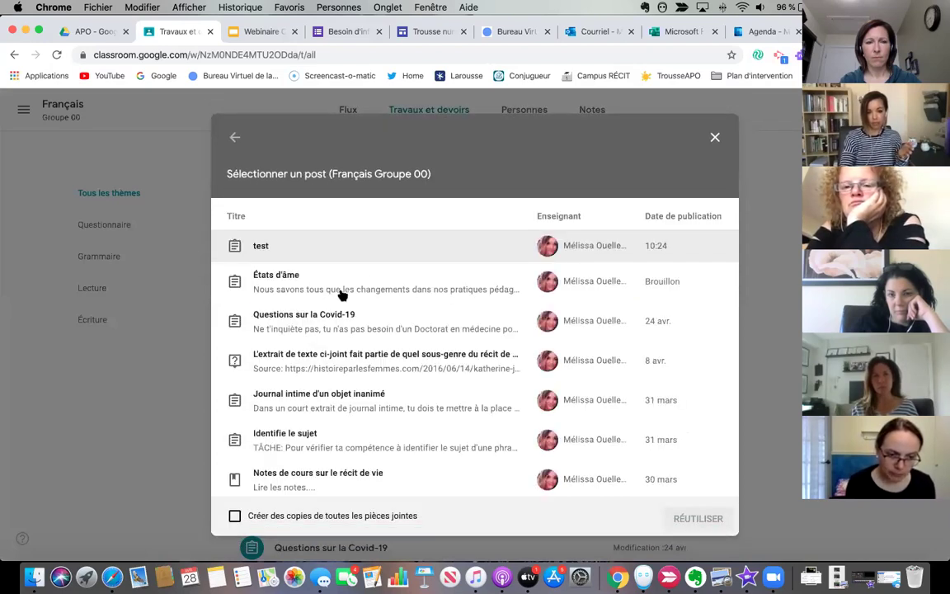
{"action": "left_click", "coordinate": [250, 244]}
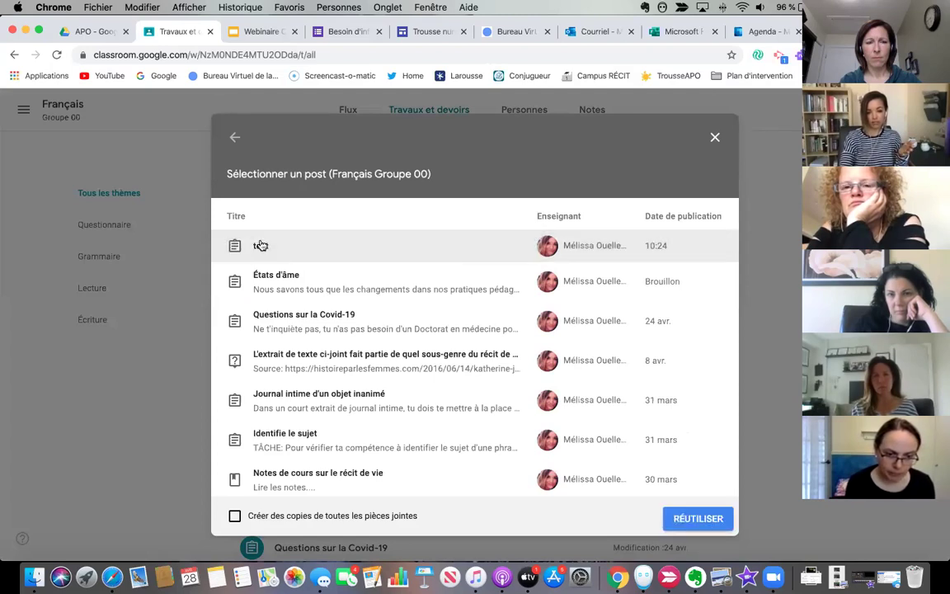
{"action": "left_click", "coordinate": [698, 517]}
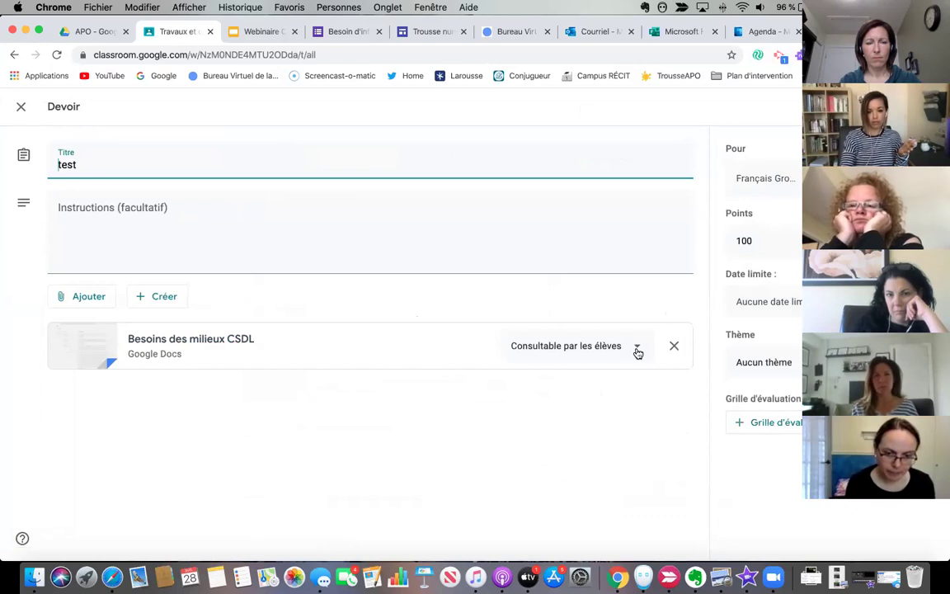
{"action": "left_click", "coordinate": [638, 350]}
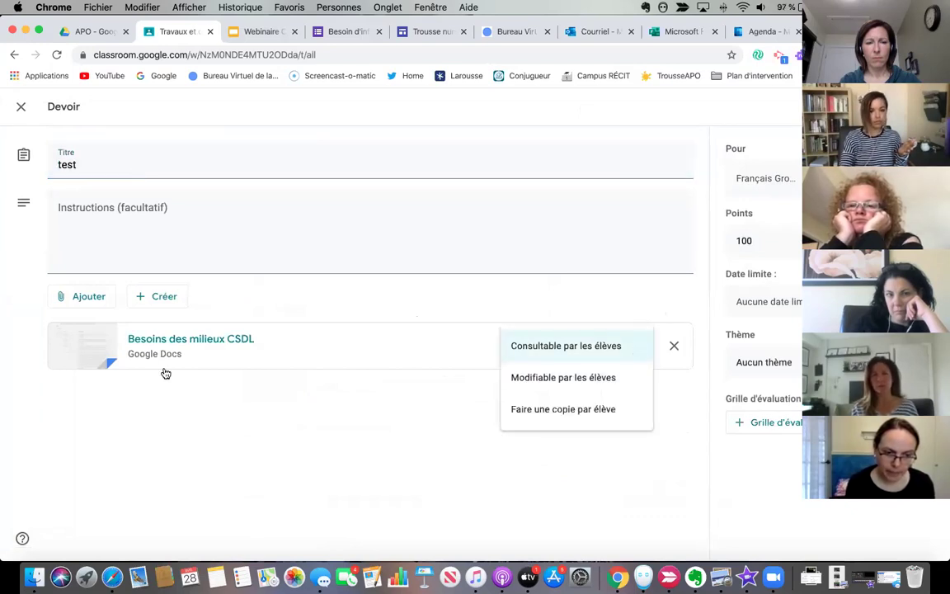
Set the attached doc to Faire une copie par élève and publish the reused 'test' assignment.
{"action": "left_click", "coordinate": [531, 412]}
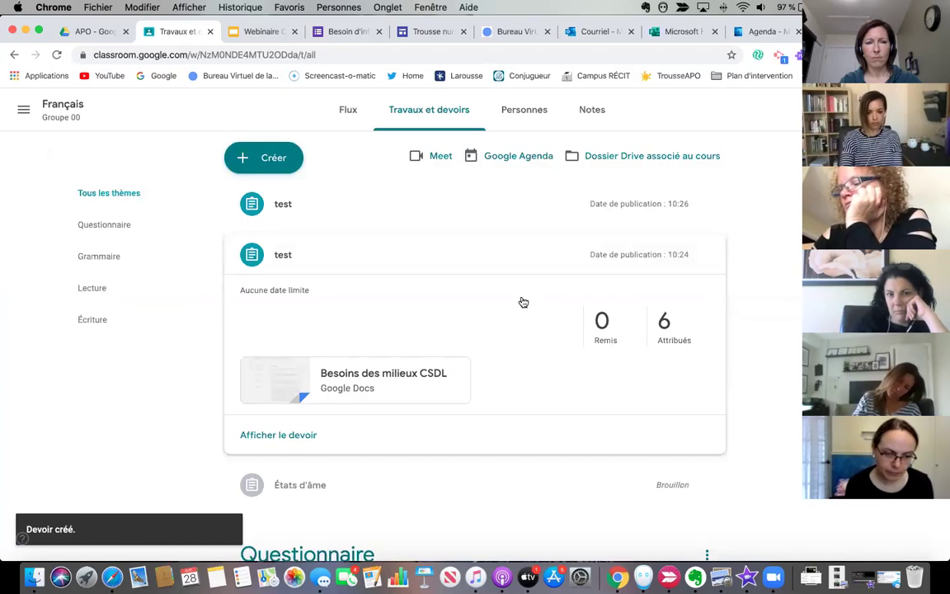
{"action": "left_click", "coordinate": [708, 257]}
Delete the original 10:24 'test' assignment, then present the Webinaire Classroom slides to slide 11.
{"action": "left_click", "coordinate": [661, 310]}
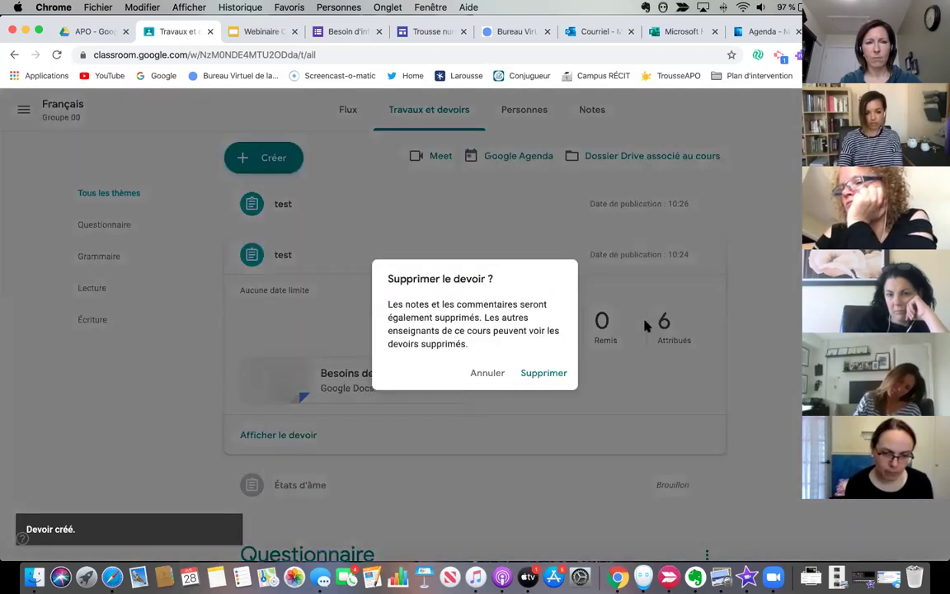
{"action": "left_click", "coordinate": [544, 372]}
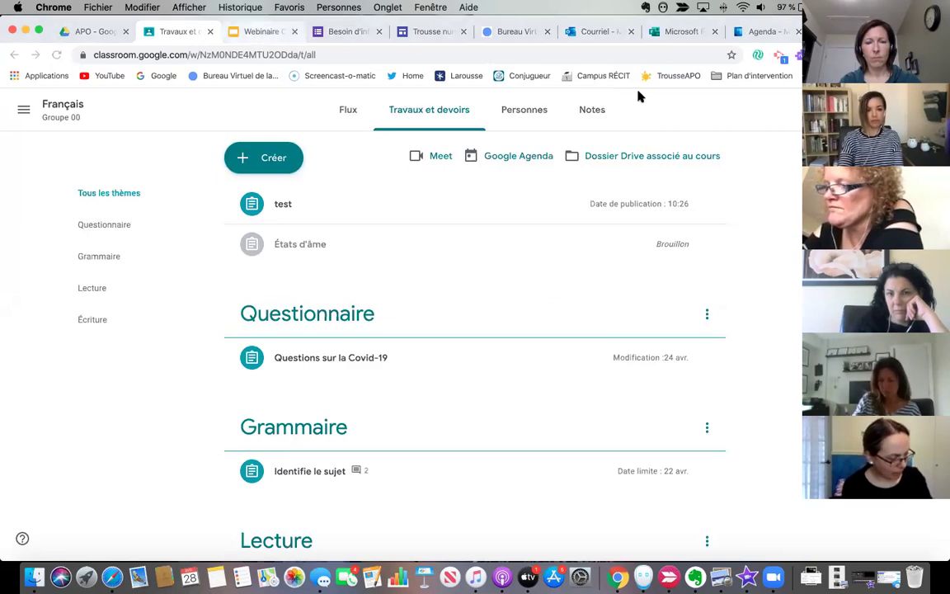
{"action": "left_click", "coordinate": [261, 31]}
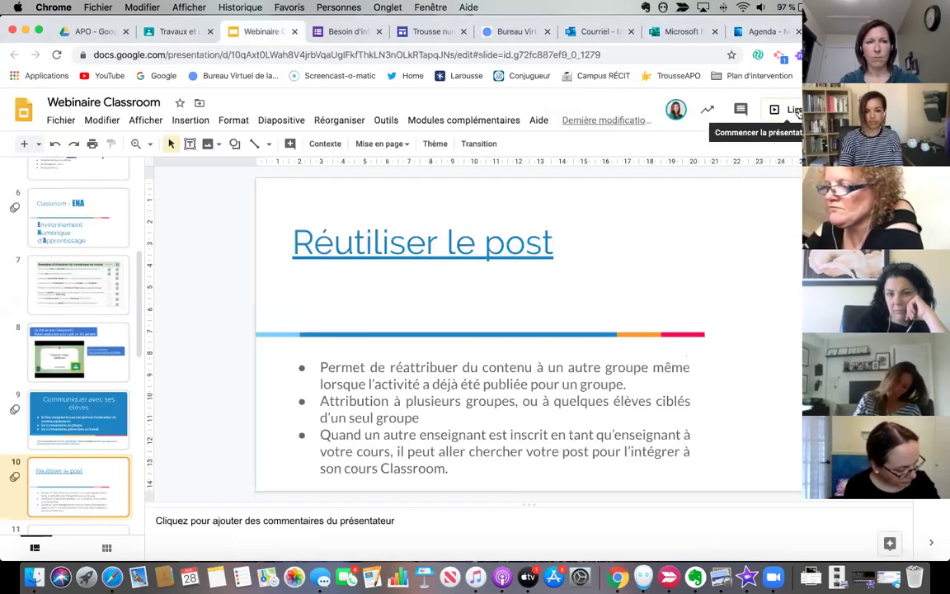
{"action": "left_click", "coordinate": [795, 110]}
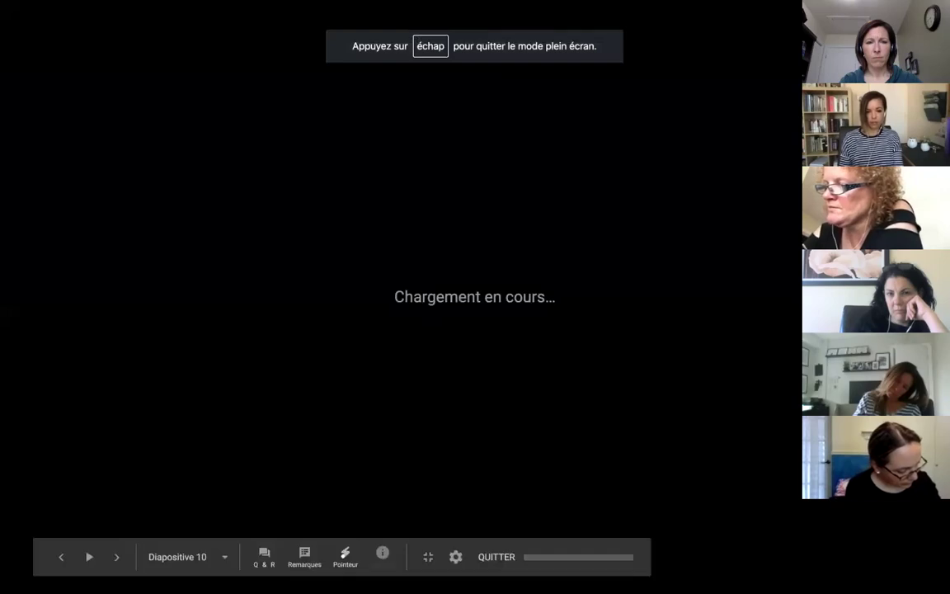
{"action": "key", "text": "Right"}
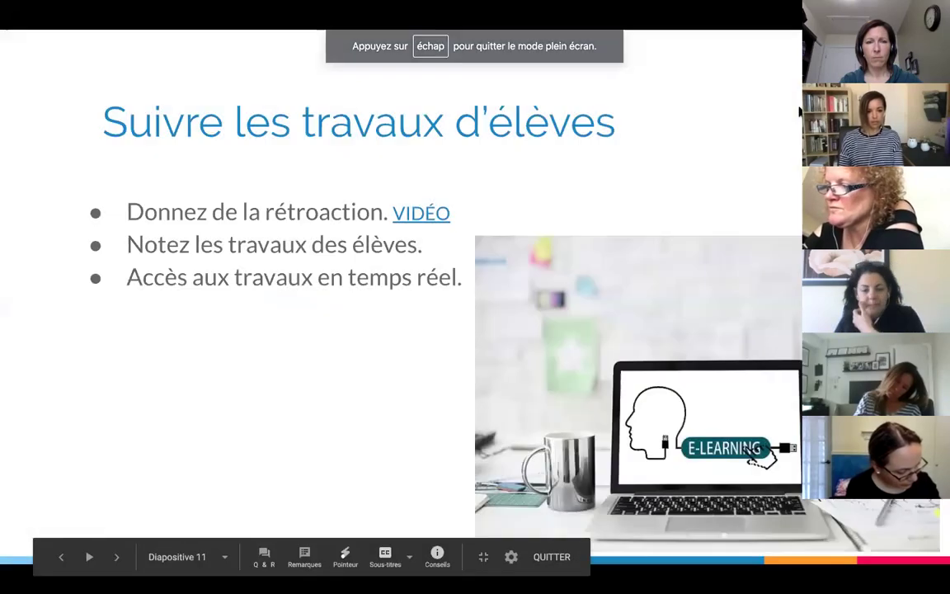
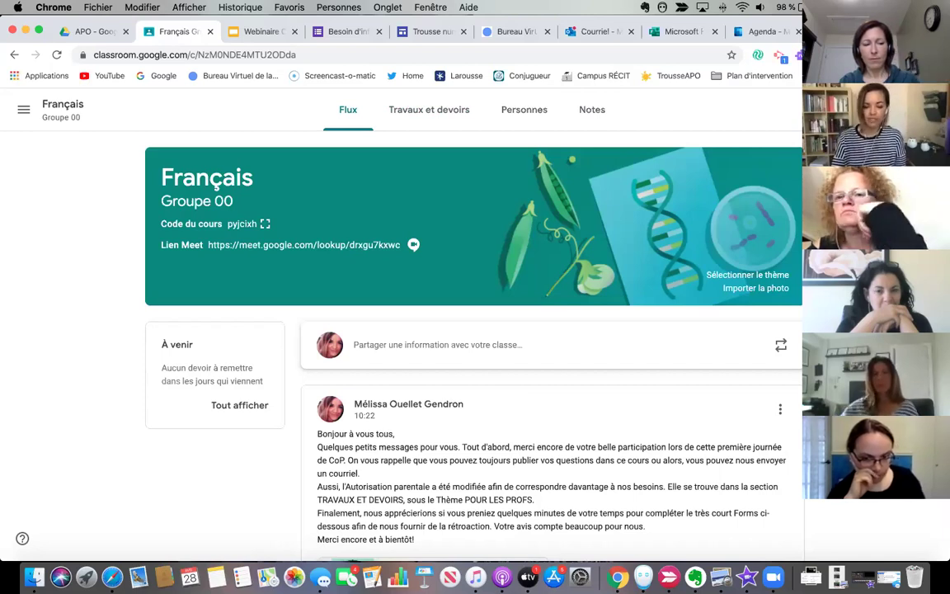
Keep the Meet link visible to students in course settings, then go to Travaux et devoirs.
{"action": "left_click", "coordinate": [858, 109]}
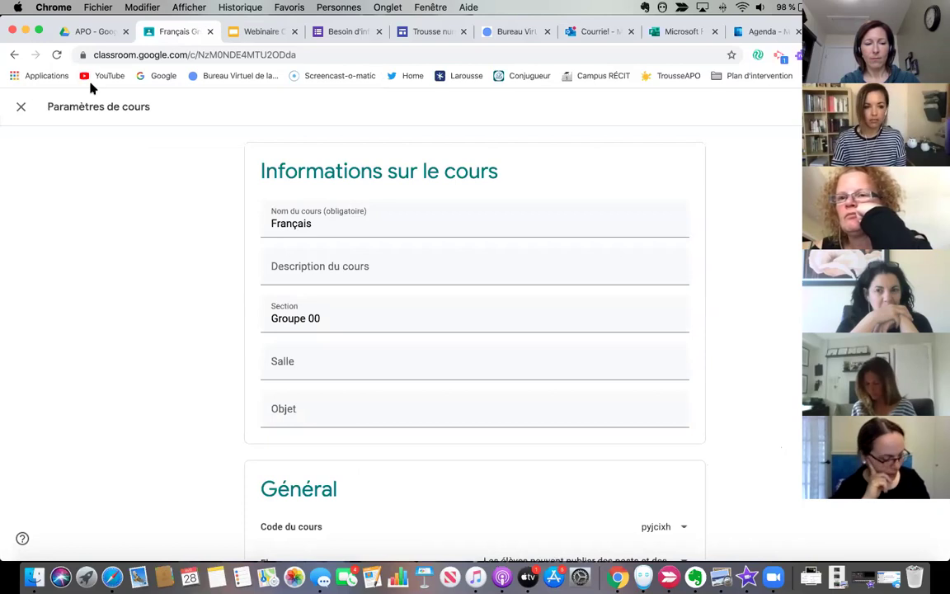
{"action": "left_click", "coordinate": [19, 106]}
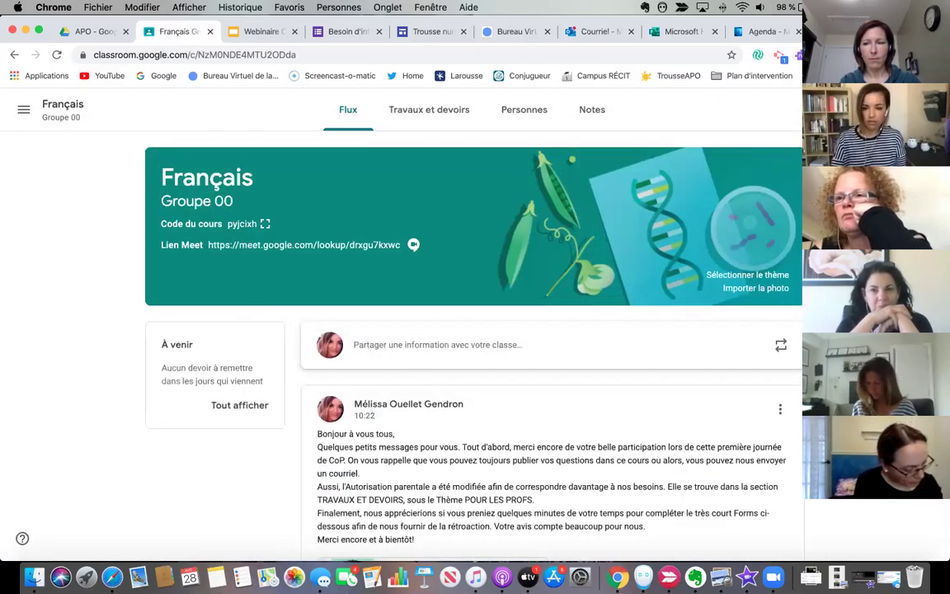
{"action": "left_click", "coordinate": [857, 109]}
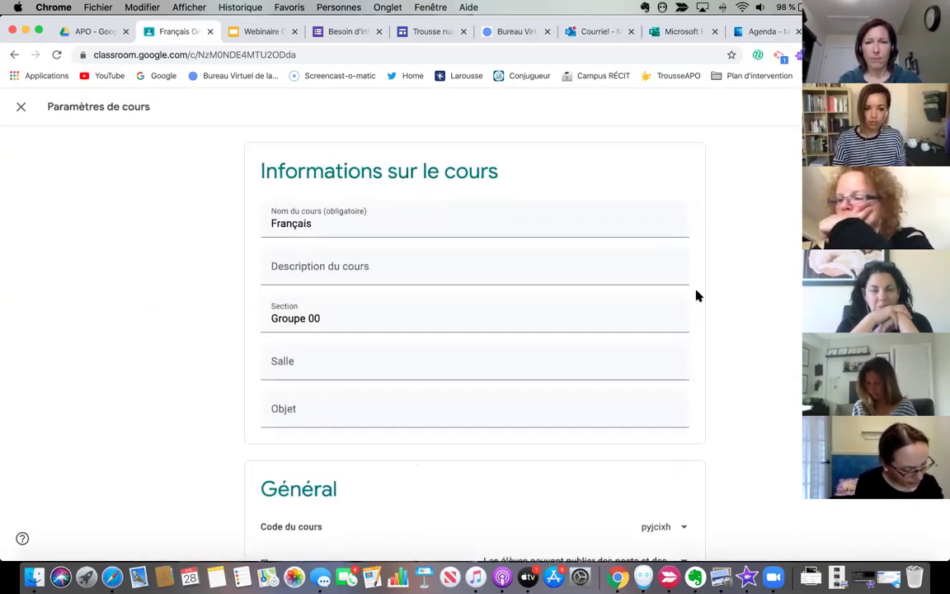
{"action": "scroll", "coordinate": [695, 295], "scroll_direction": "down", "scroll_amount": 10}
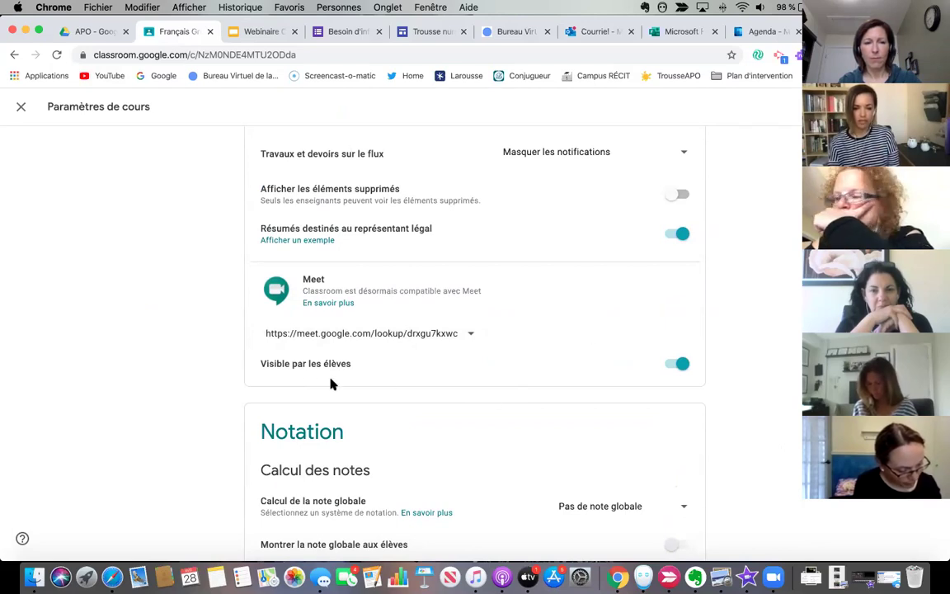
{"action": "left_click", "coordinate": [673, 365]}
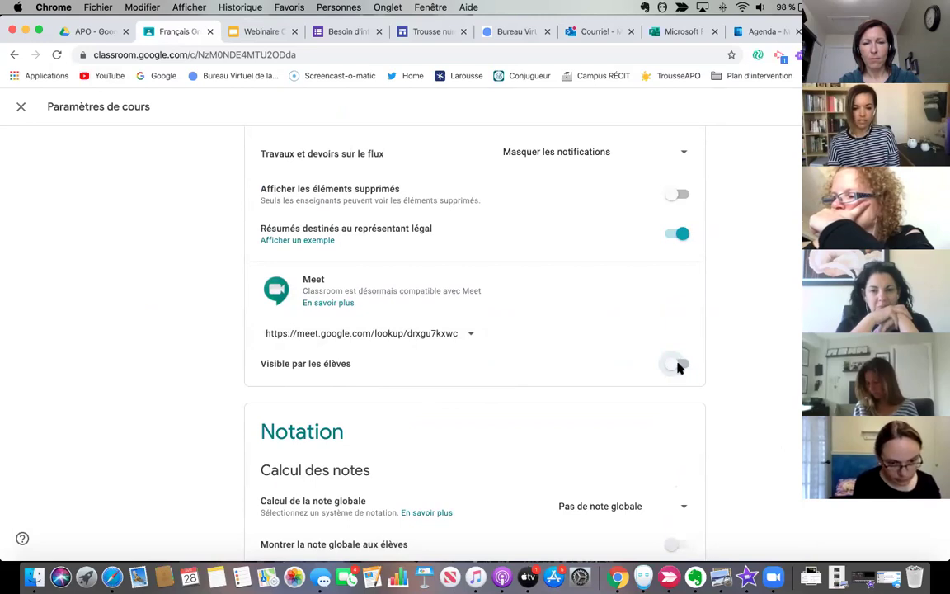
{"action": "left_click", "coordinate": [683, 366]}
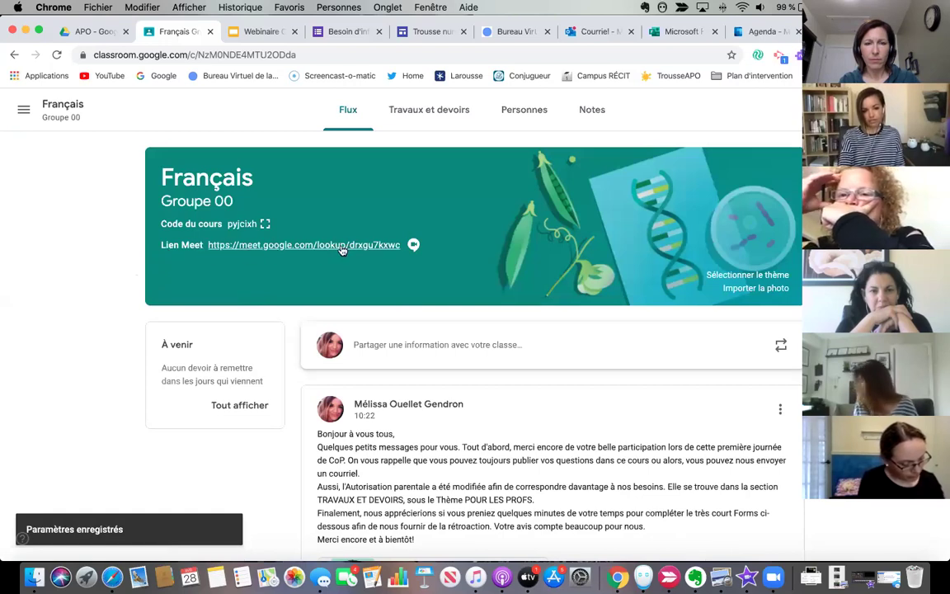
{"action": "left_click", "coordinate": [435, 116]}
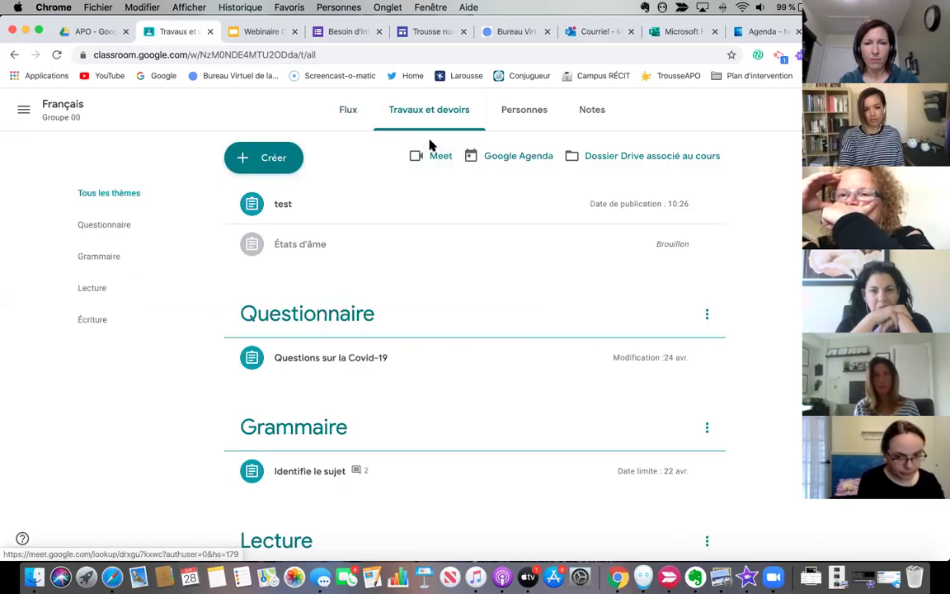
Go back to the Français course Flux with its banner and posts.
{"action": "left_click", "coordinate": [351, 119]}
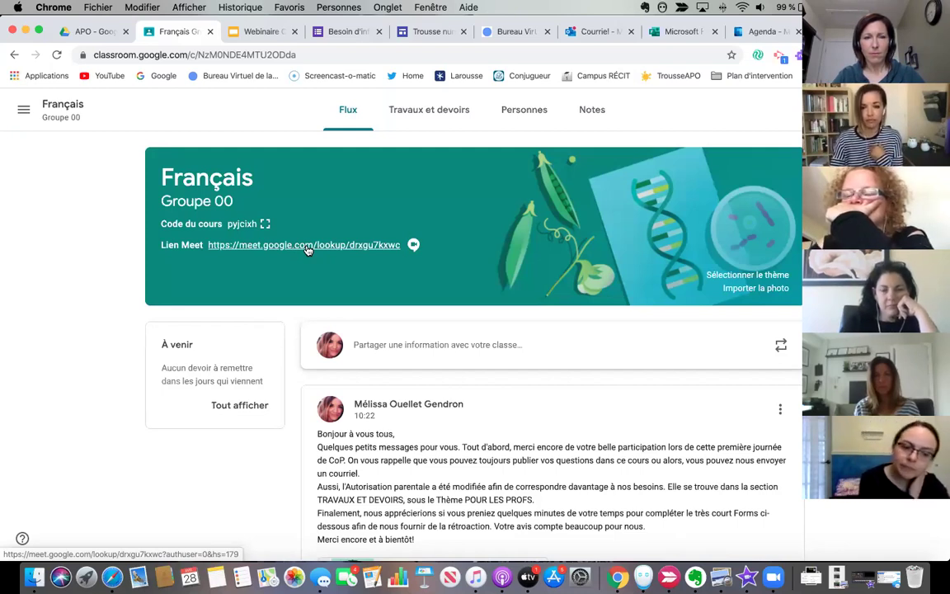
Write and publish the stream announcement 'Rencontre dans Meet. Je réponds à vos questions X'.
{"action": "left_click", "coordinate": [503, 350]}
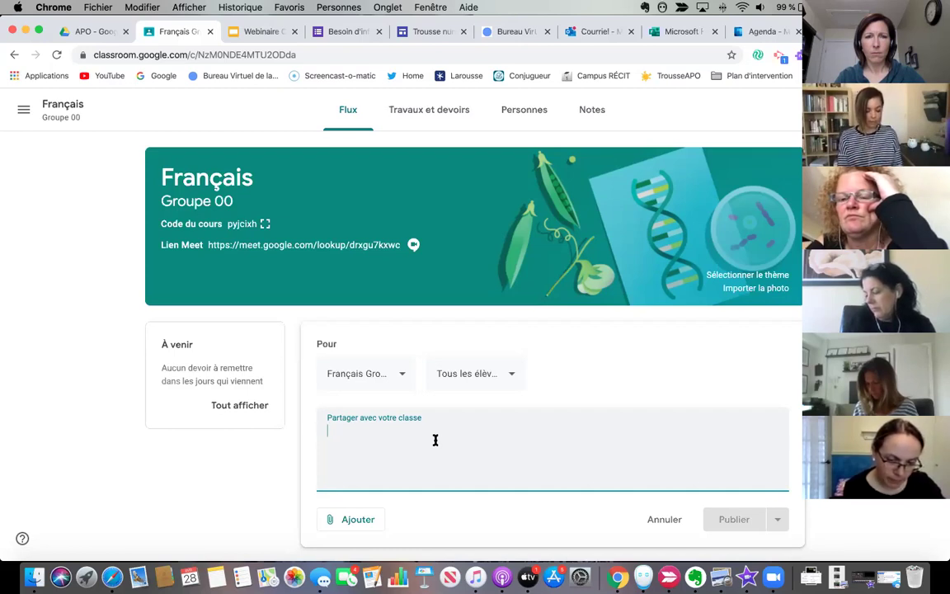
{"action": "type", "text": "Rencontre da"}
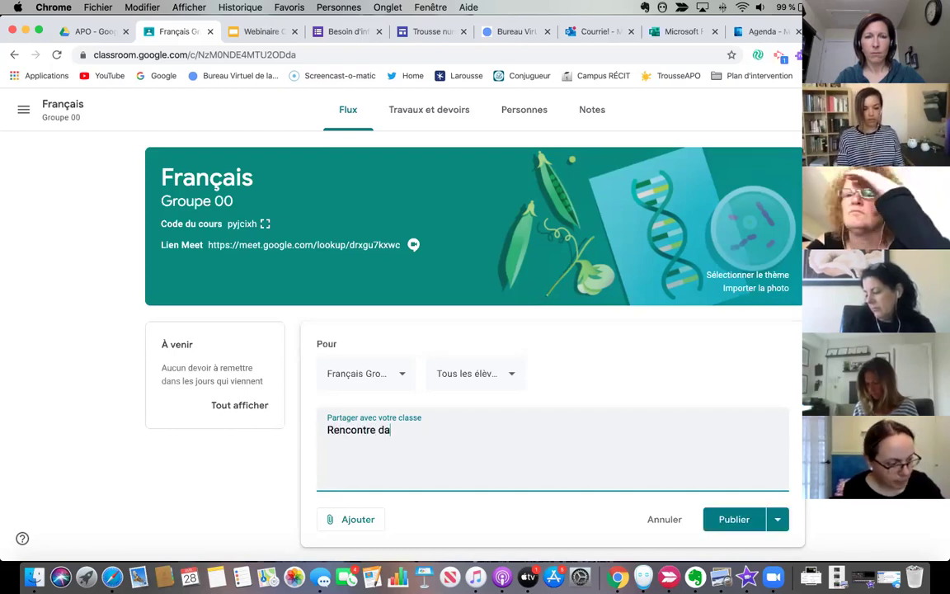
{"action": "type", "text": "ns Meet. Ke"}
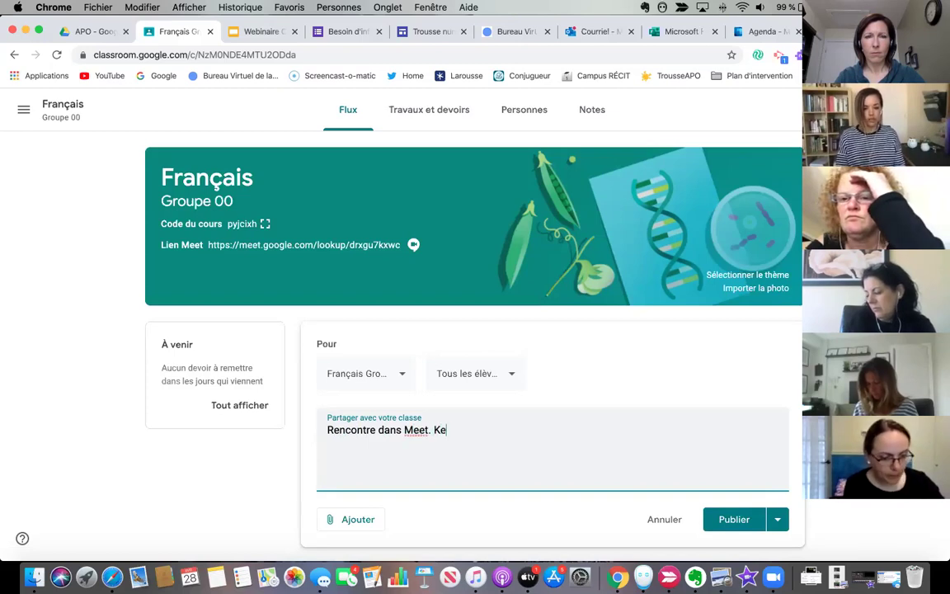
{"action": "key", "text": "BackSpace"}
{"action": "type", "text": "Je réponds à vos questi"}
{"action": "key", "text": "BackSpace"}
{"action": "key", "text": "BackSpace"}
{"action": "type", "text": "tions X"}
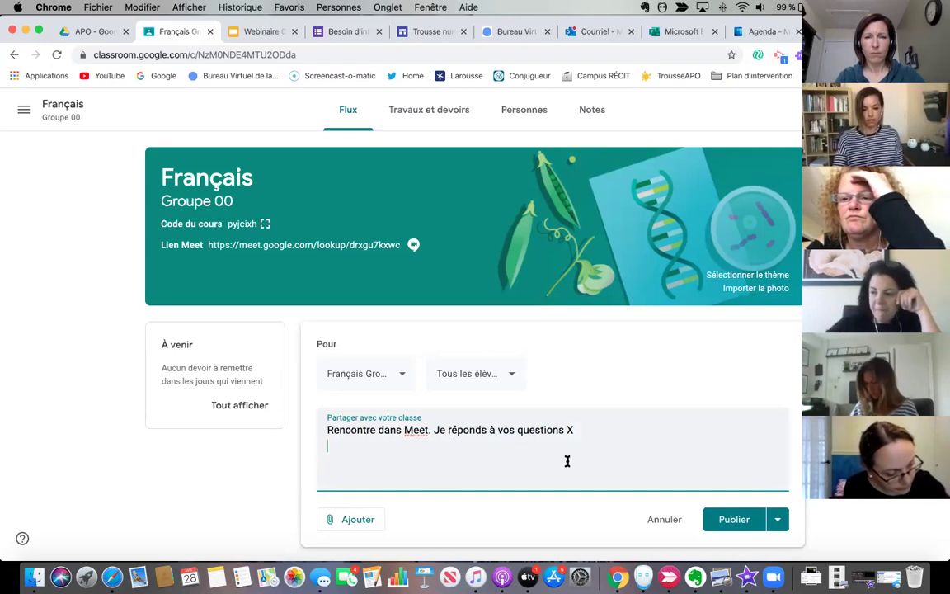
{"action": "left_click", "coordinate": [741, 521]}
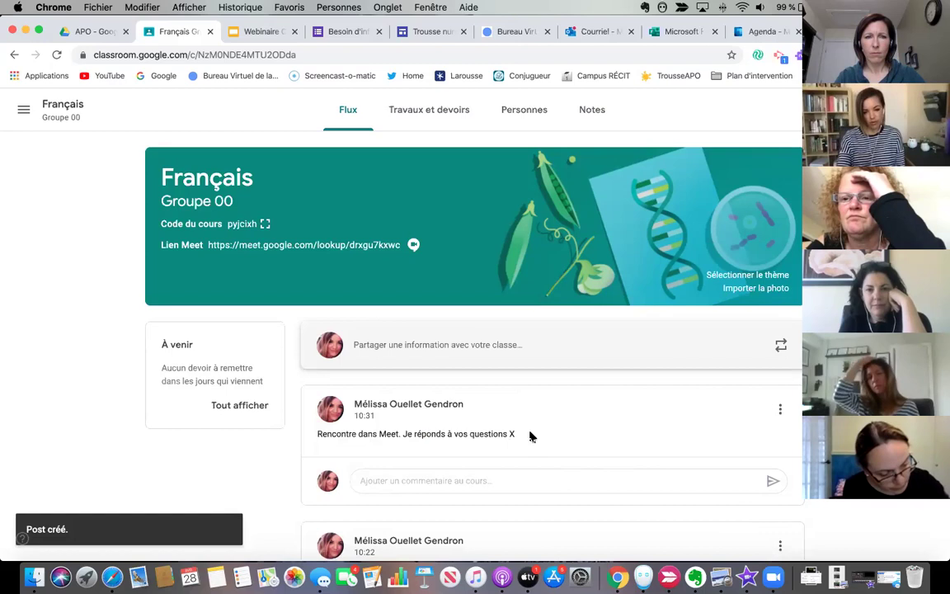
{"action": "left_click", "coordinate": [292, 245]}
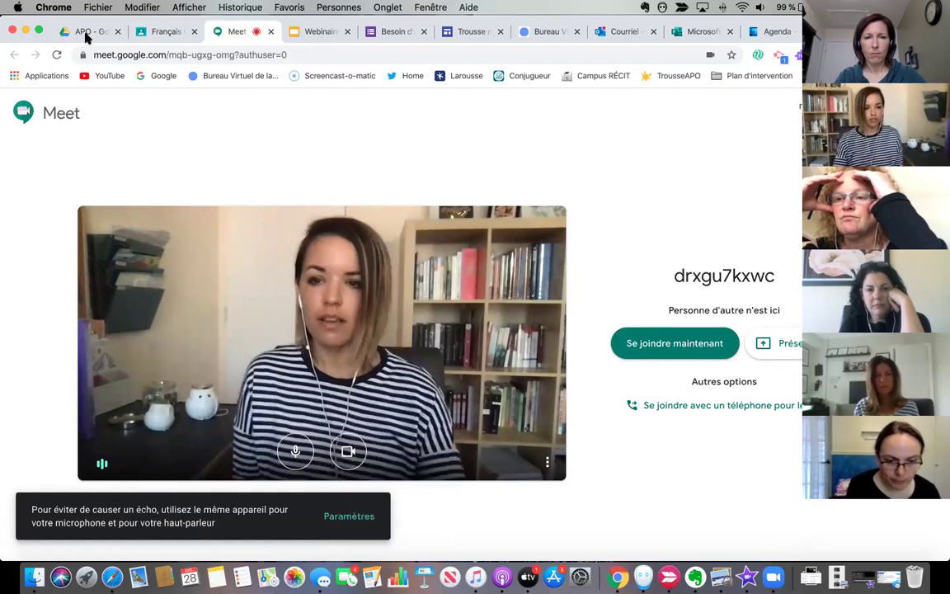
{"action": "left_click", "coordinate": [89, 33]}
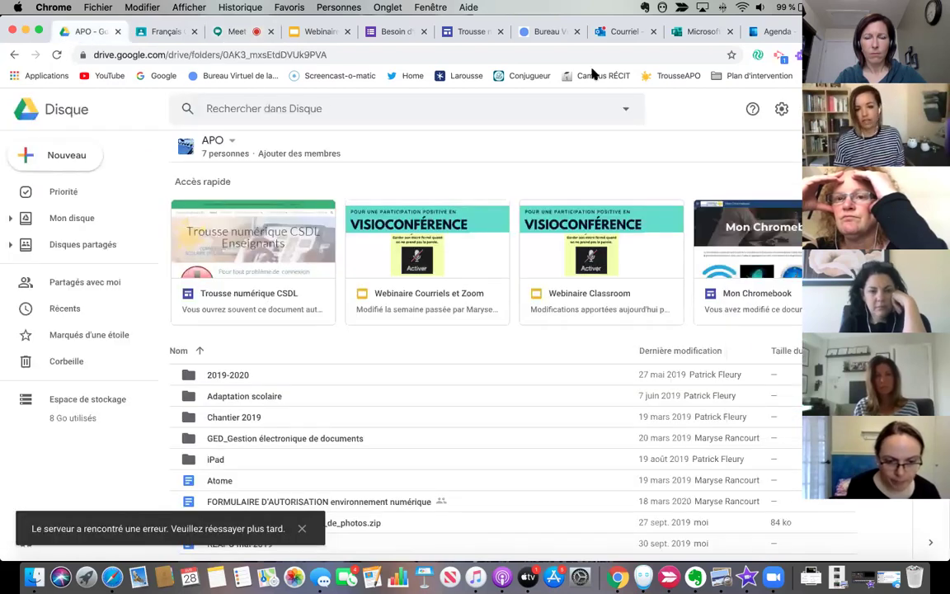
Show the Google apps launcher from Drive's top-right grid button.
{"action": "left_click", "coordinate": [899, 108]}
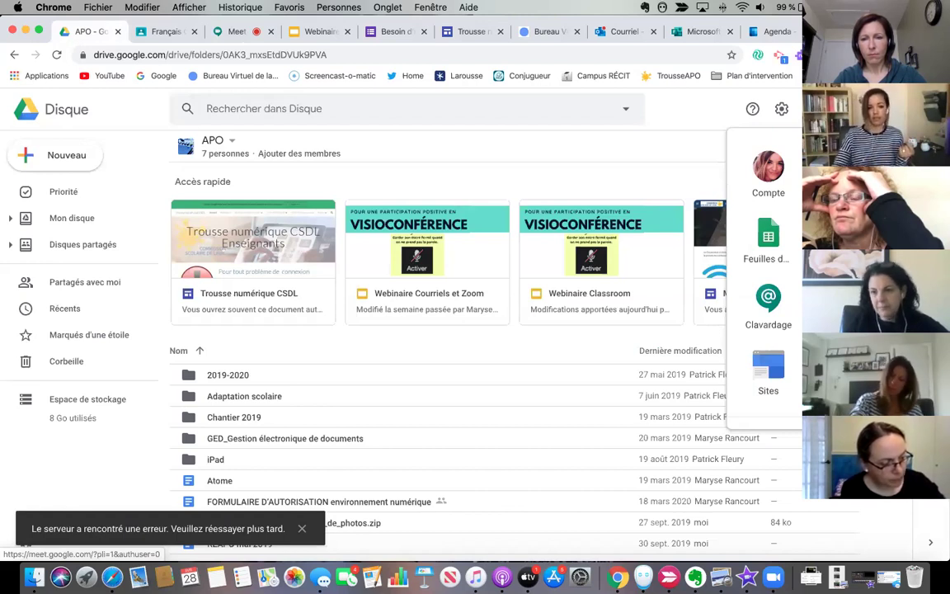
Dismiss the Google apps panel so the APO folder is visible again.
{"action": "left_click", "coordinate": [672, 113]}
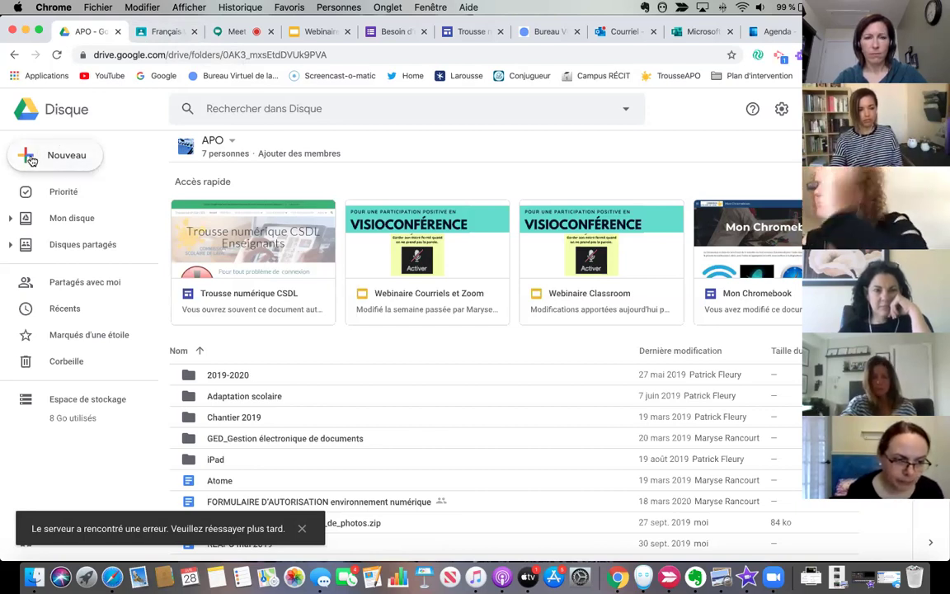
Create a new untitled drawing with Nouveau > Plus > Google Dessins.
{"action": "left_click", "coordinate": [37, 158]}
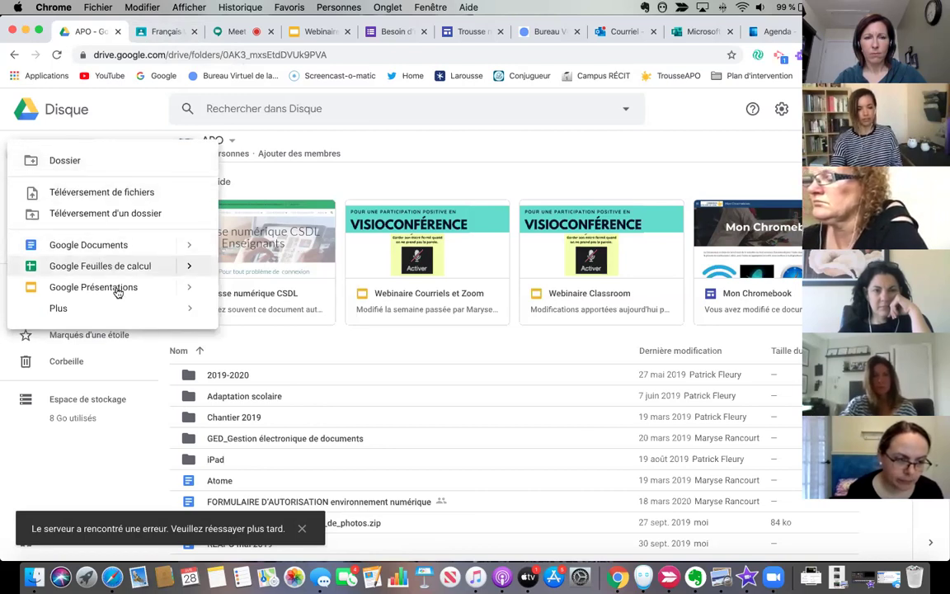
{"action": "mouse_move", "coordinate": [121, 309]}
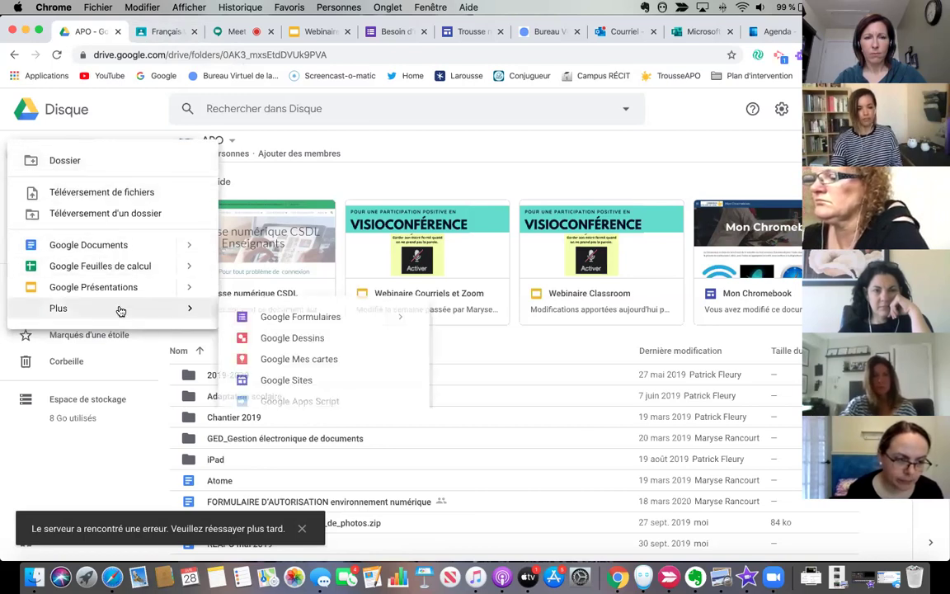
{"action": "left_click", "coordinate": [335, 346]}
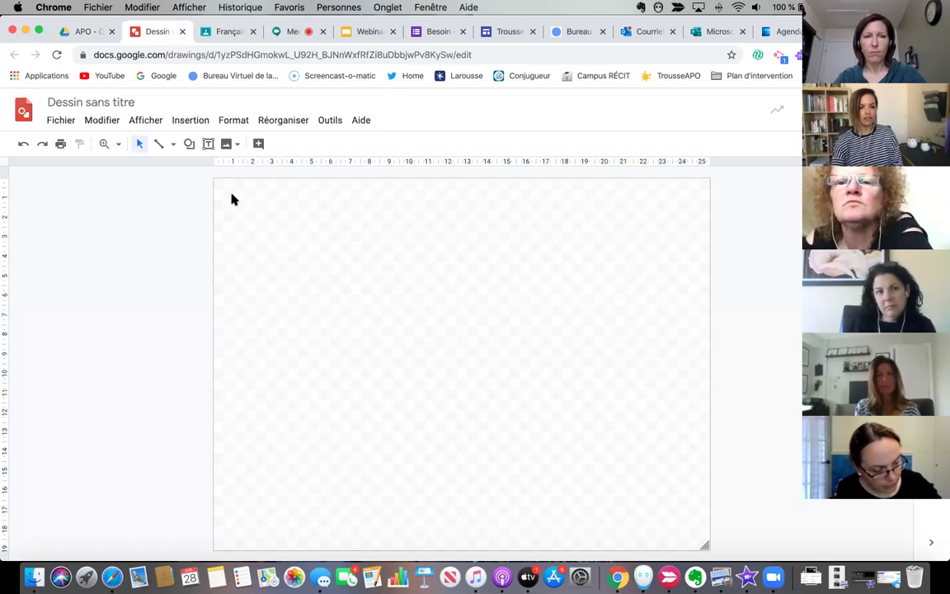
Place a small text box near the top-left of the drawing canvas.
{"action": "left_click", "coordinate": [208, 143]}
{"action": "left_click", "coordinate": [268, 219]}
{"action": "left_click_drag", "start_coordinate": [342, 314], "coordinate": [342, 313]}
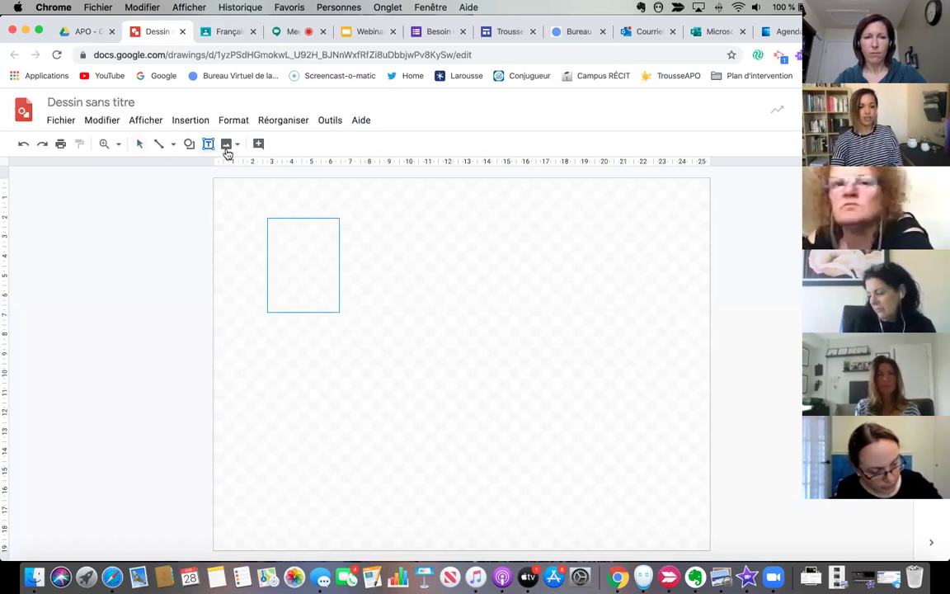
Draw a short diagonal line, then return through the Français class page to the Meet lobby.
{"action": "left_click", "coordinate": [174, 150]}
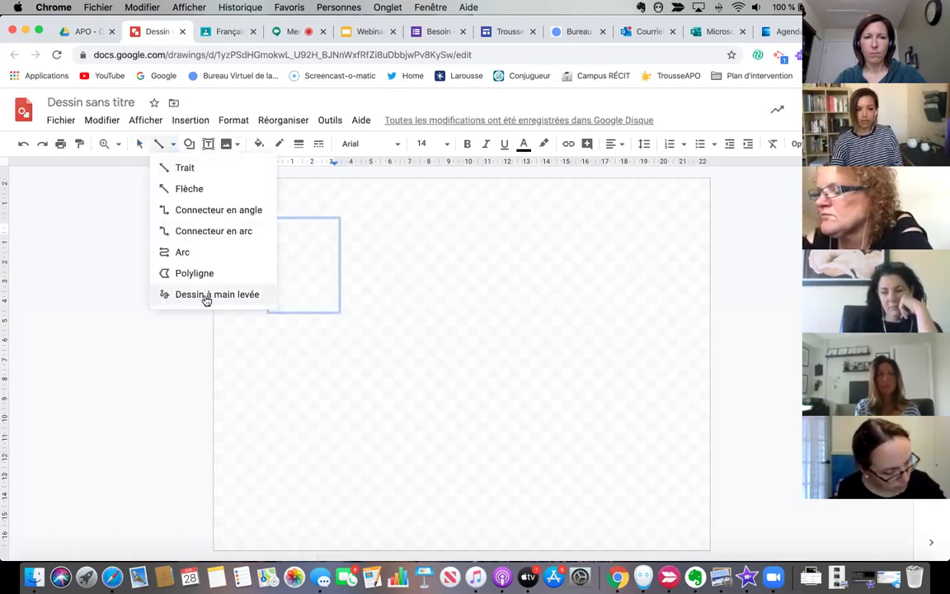
{"action": "left_click", "coordinate": [495, 272]}
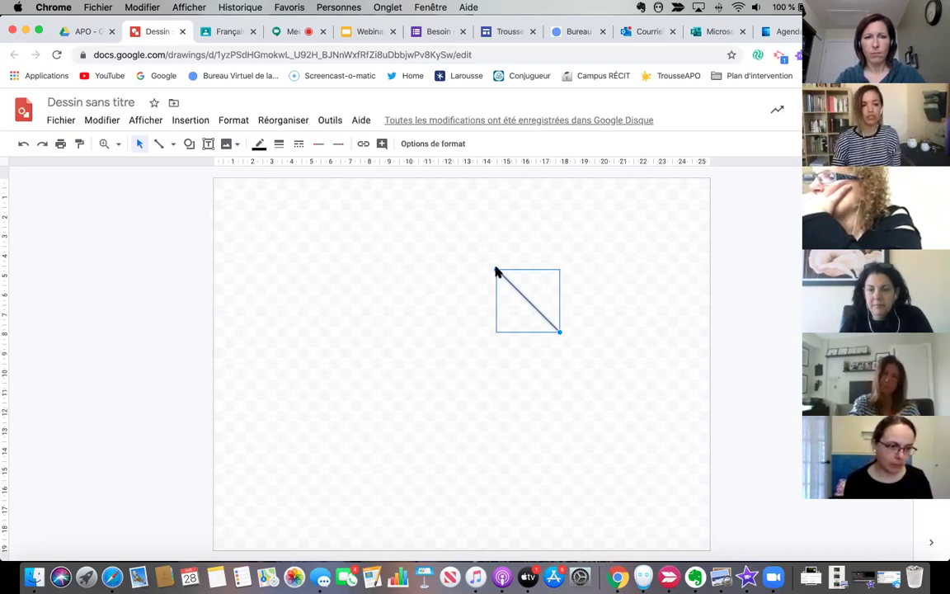
{"action": "left_click", "coordinate": [202, 33]}
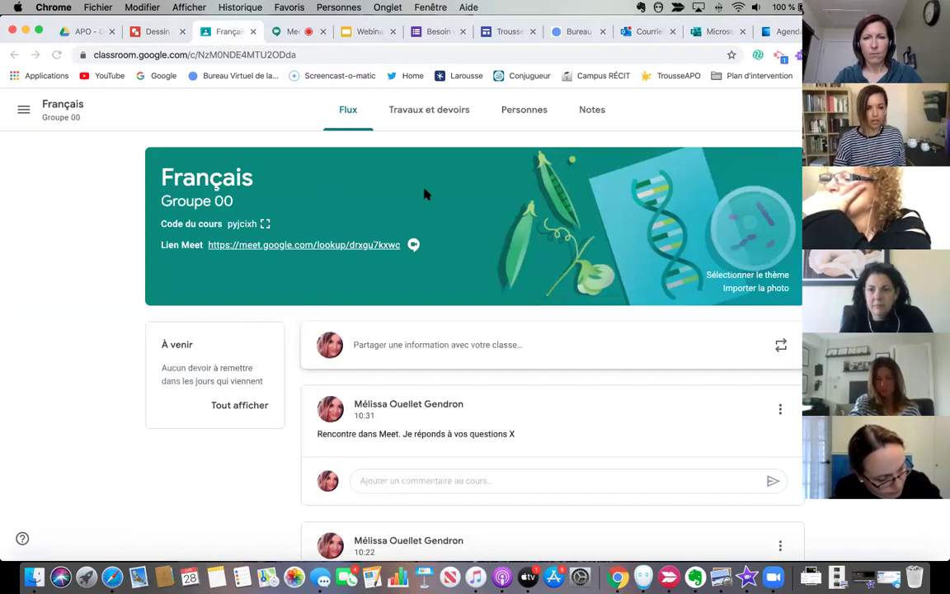
{"action": "left_click", "coordinate": [302, 37]}
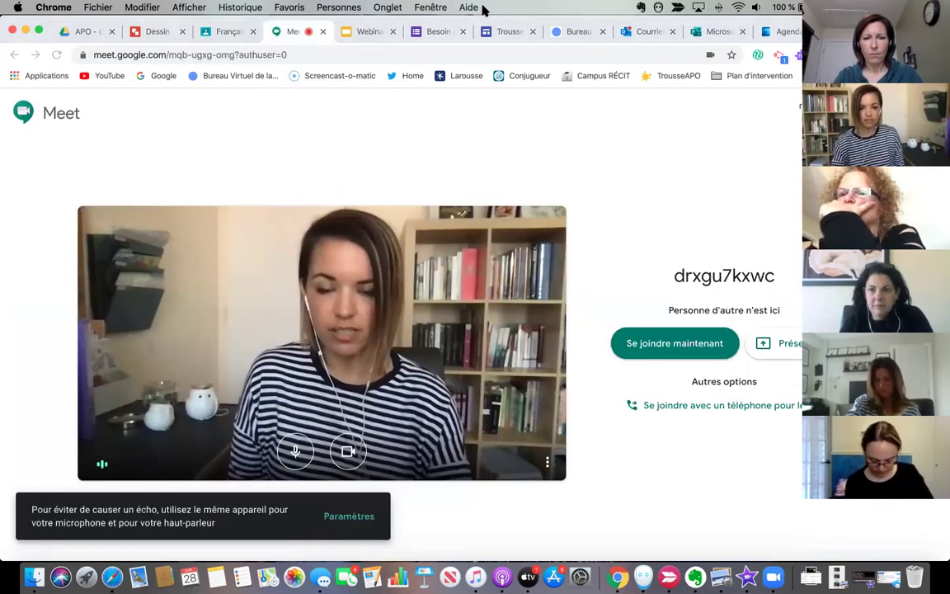
{"action": "left_click", "coordinate": [645, 345]}
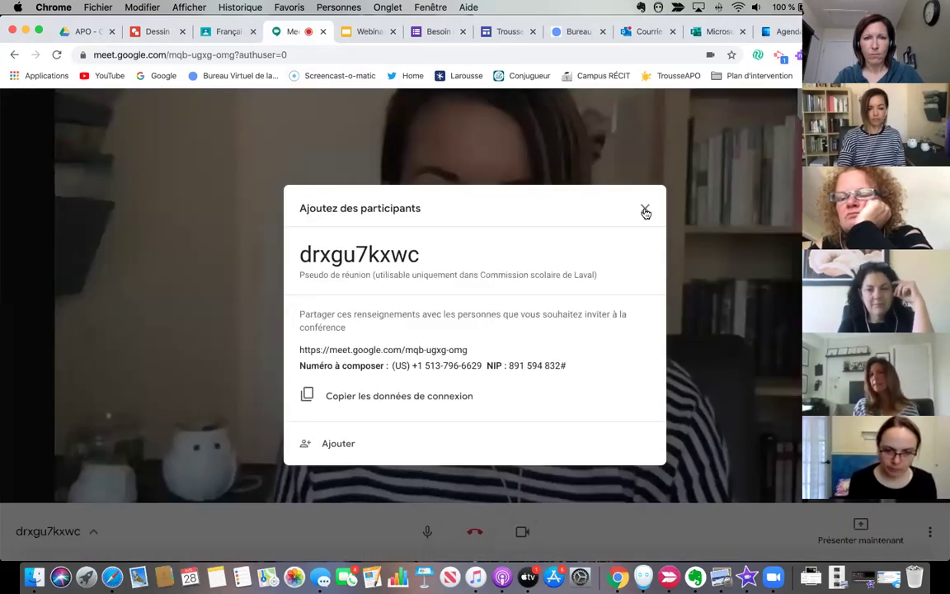
{"action": "left_click", "coordinate": [648, 212]}
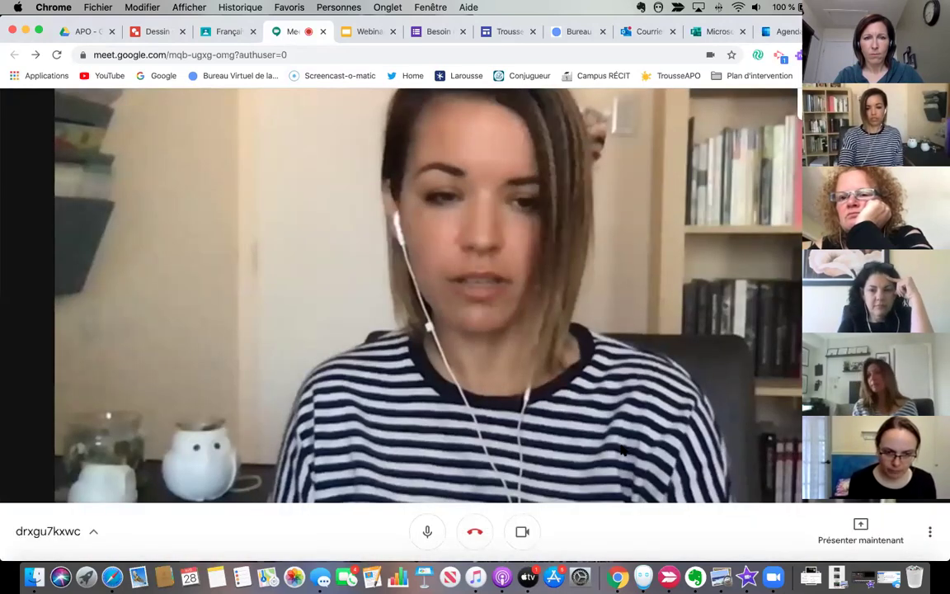
{"action": "left_click", "coordinate": [428, 535]}
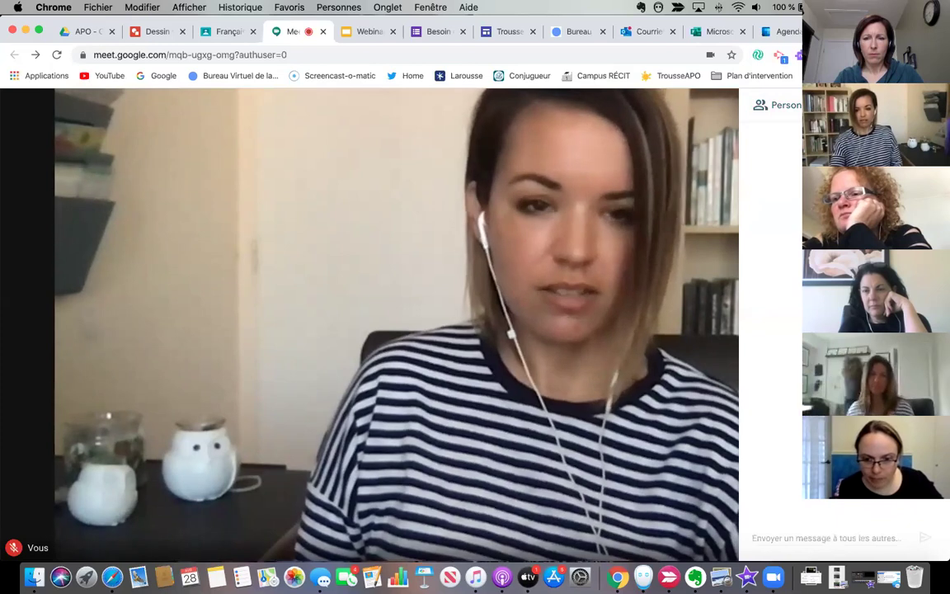
Focus the chat message box, then show the Personnes participant list.
{"action": "left_click", "coordinate": [790, 540]}
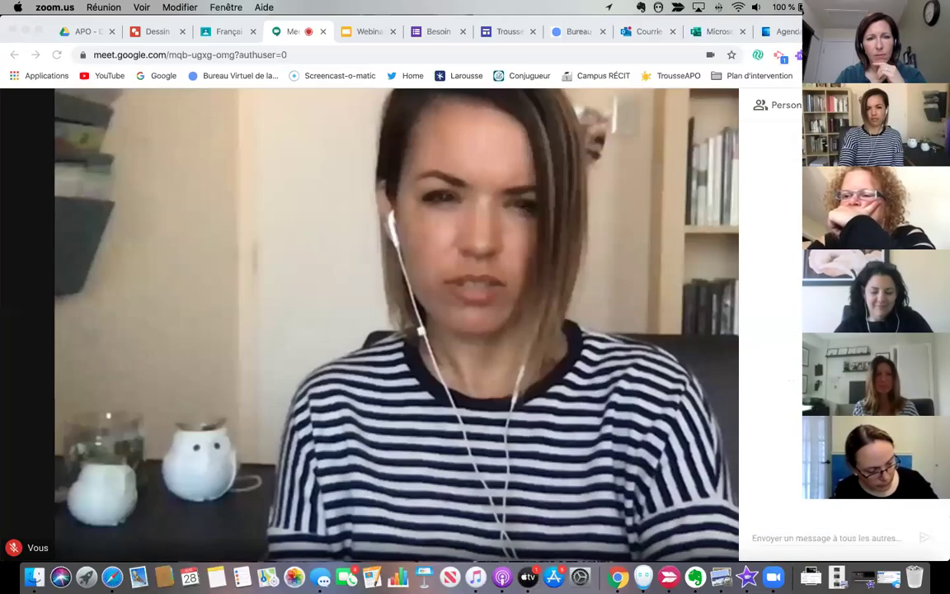
{"action": "left_click", "coordinate": [793, 108]}
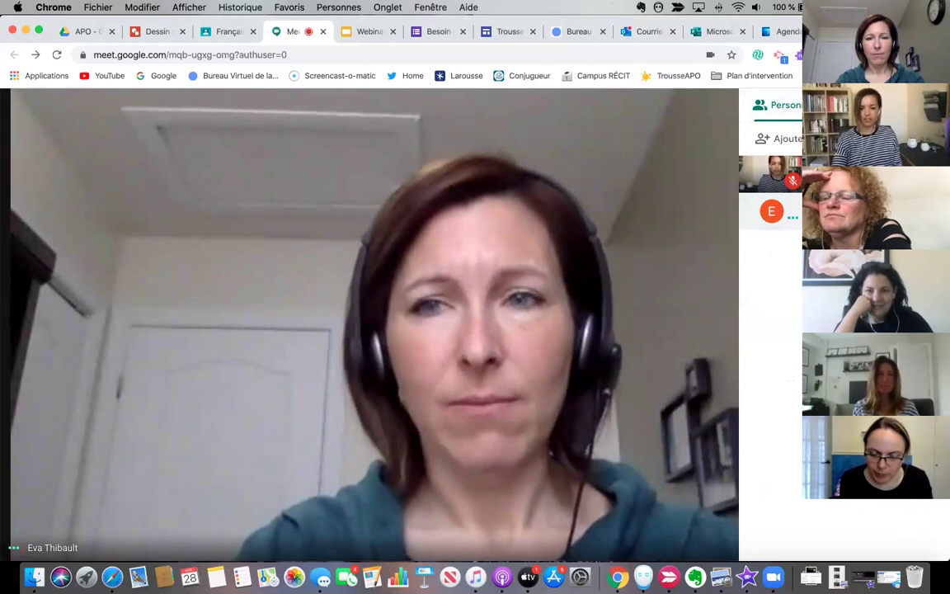
{"action": "mouse_move", "coordinate": [773, 247]}
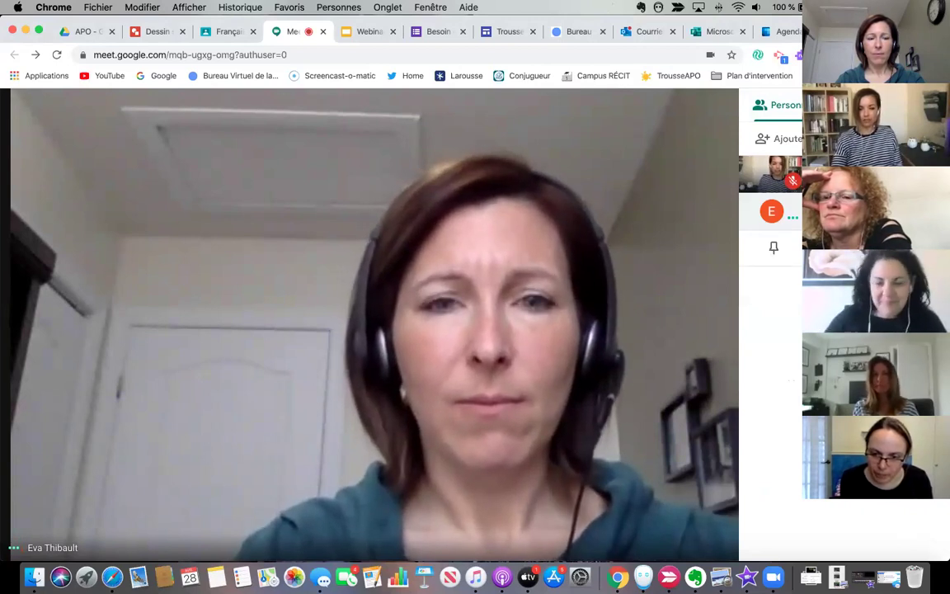
Mute the participant's microphone for everyone with 'Désactiver le micro', then pin her video tile.
{"action": "left_click", "coordinate": [806, 247]}
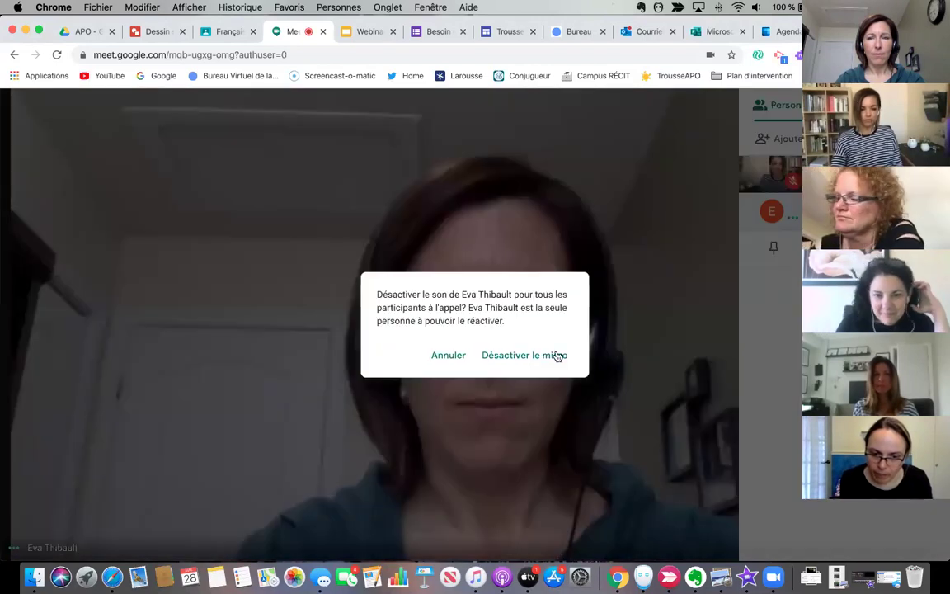
{"action": "left_click", "coordinate": [558, 355]}
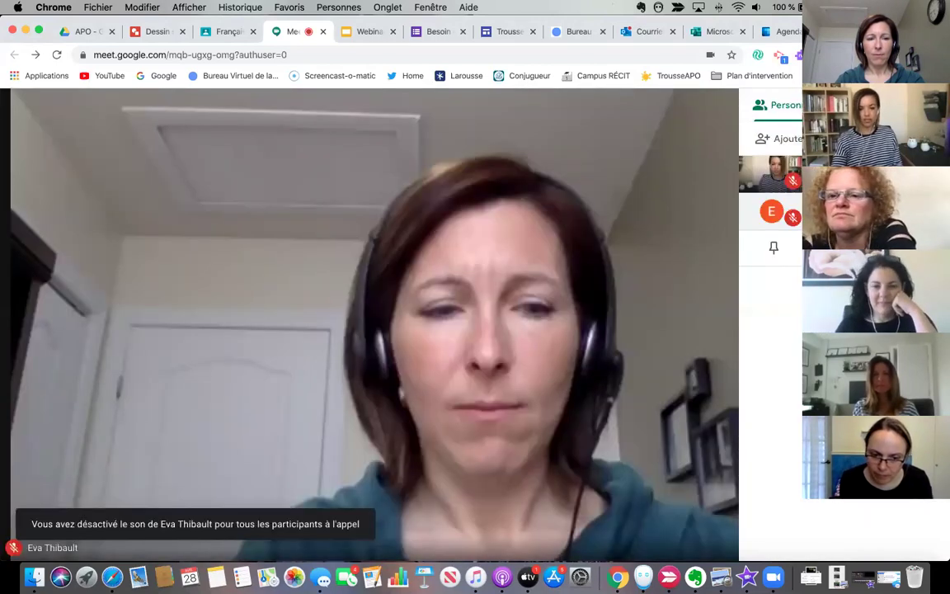
{"action": "left_click", "coordinate": [772, 251]}
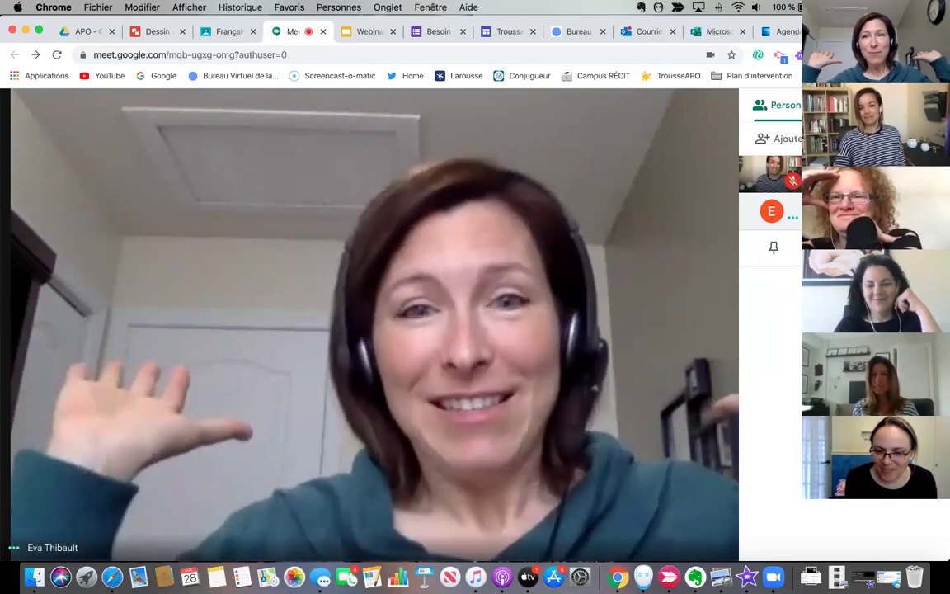
Mute the participant for everyone twice more, confirming 'Désactiver le micro' each time.
{"action": "left_click", "coordinate": [791, 216]}
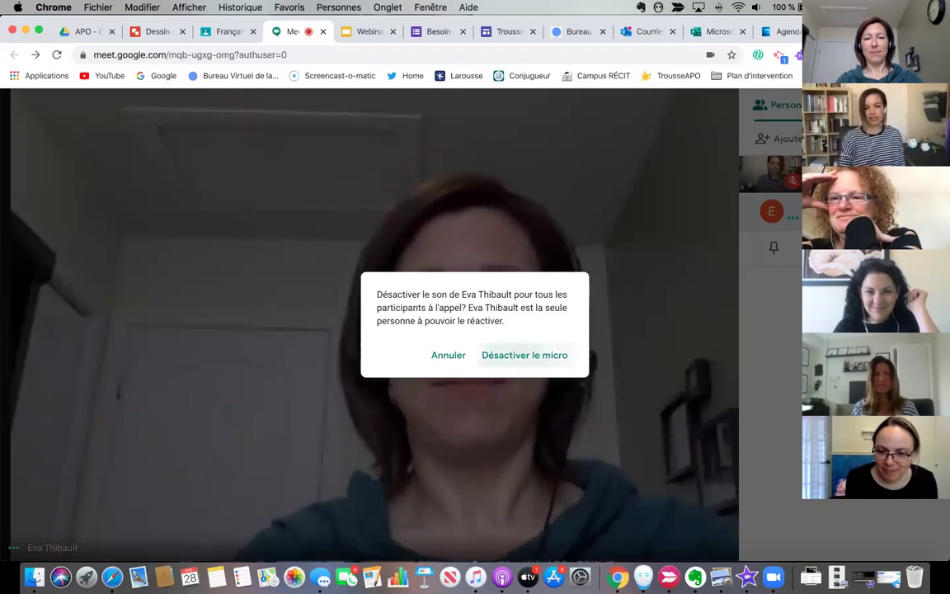
{"action": "left_click", "coordinate": [525, 355]}
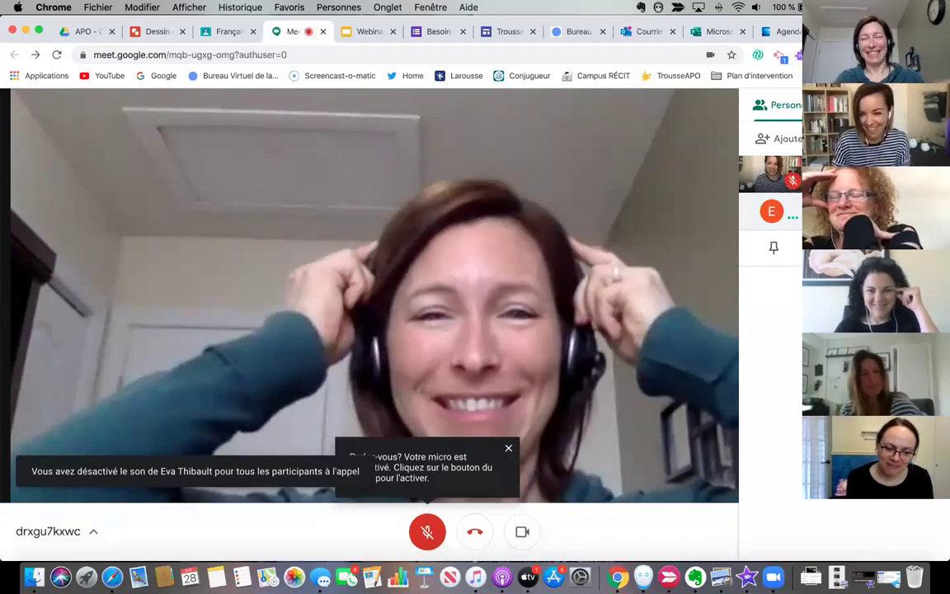
{"action": "left_click", "coordinate": [792, 216]}
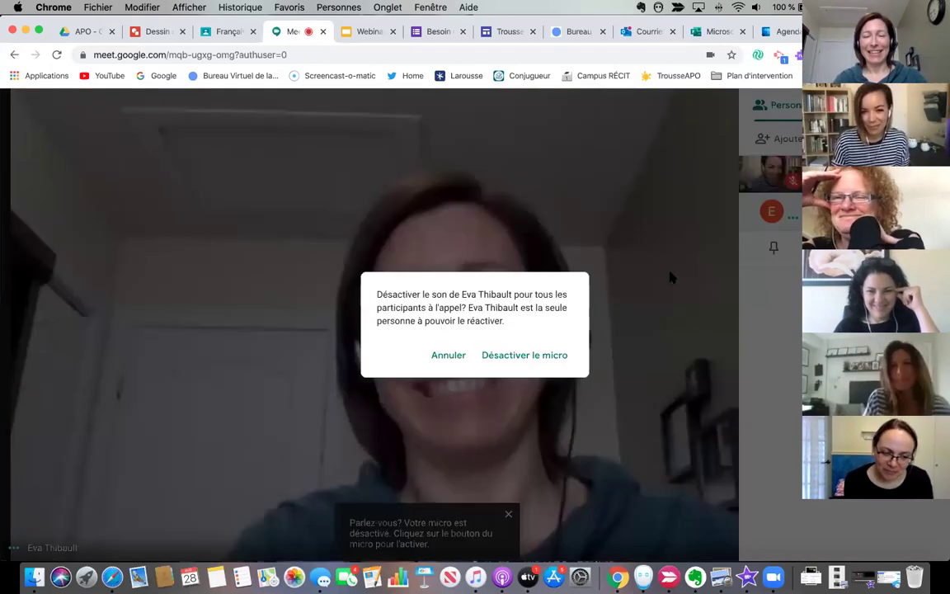
{"action": "left_click", "coordinate": [509, 356]}
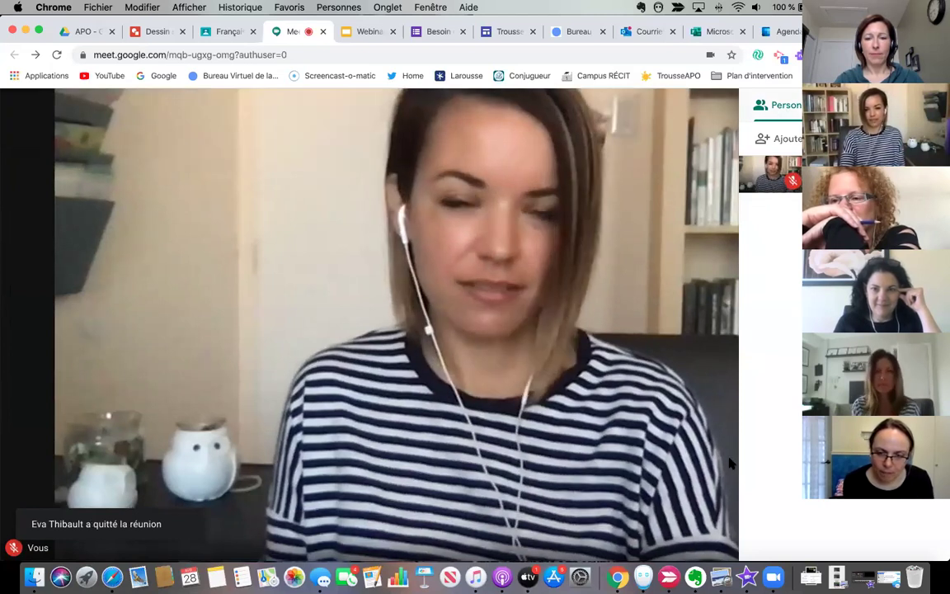
Close the people list, hang up, return to Meet's home screen, then show the Français Groupe 00 stream.
{"action": "left_click", "coordinate": [729, 463]}
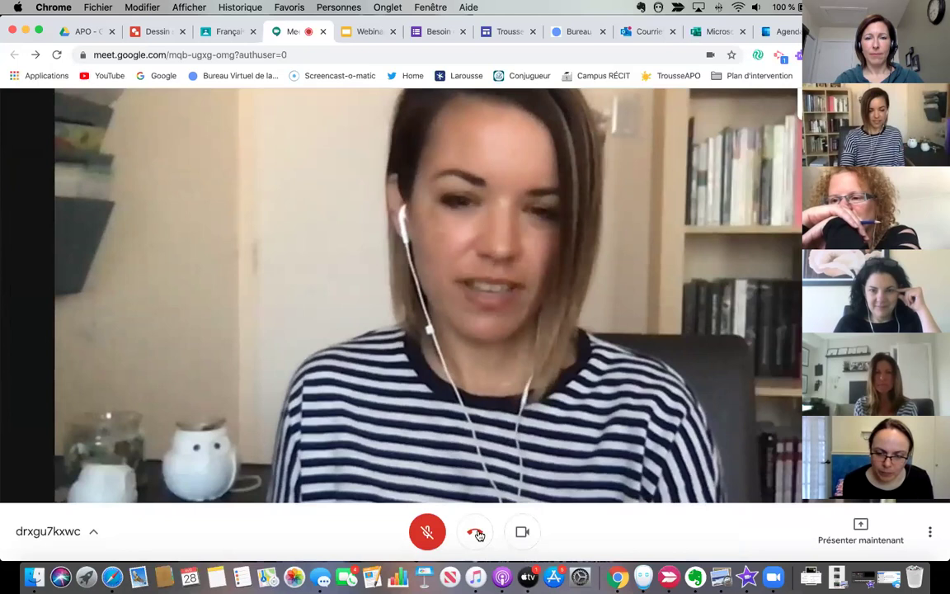
{"action": "left_click", "coordinate": [477, 533]}
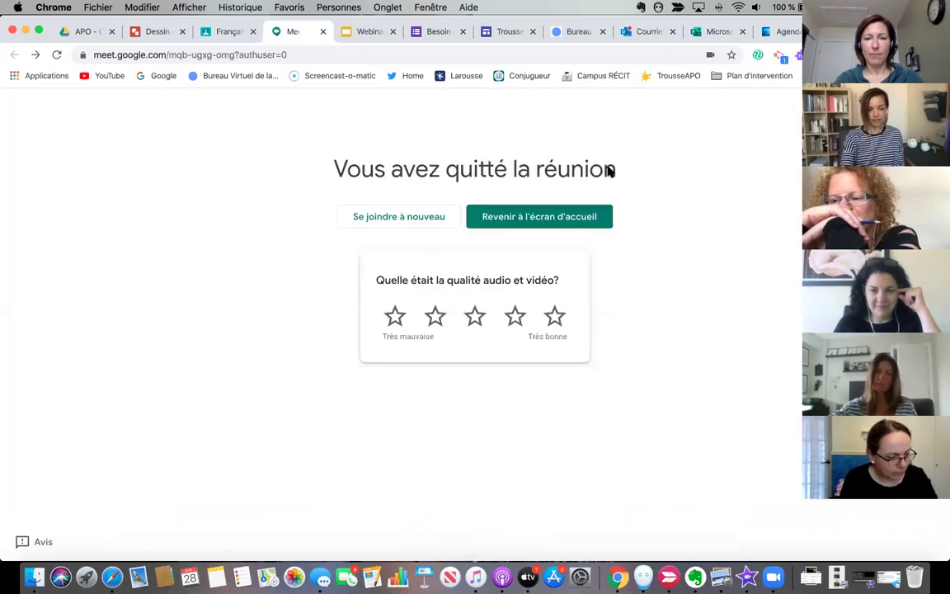
{"action": "left_click", "coordinate": [559, 221]}
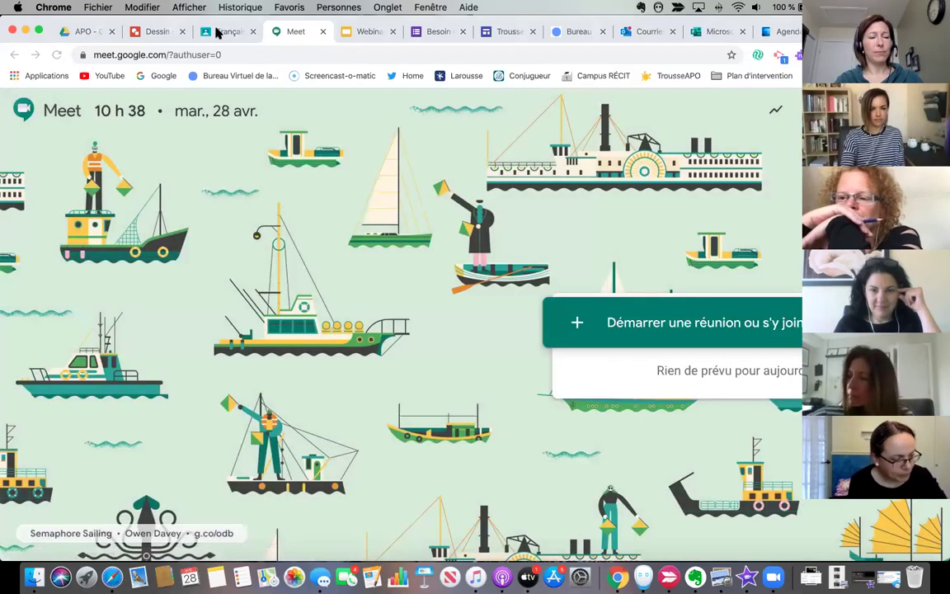
{"action": "left_click", "coordinate": [230, 32]}
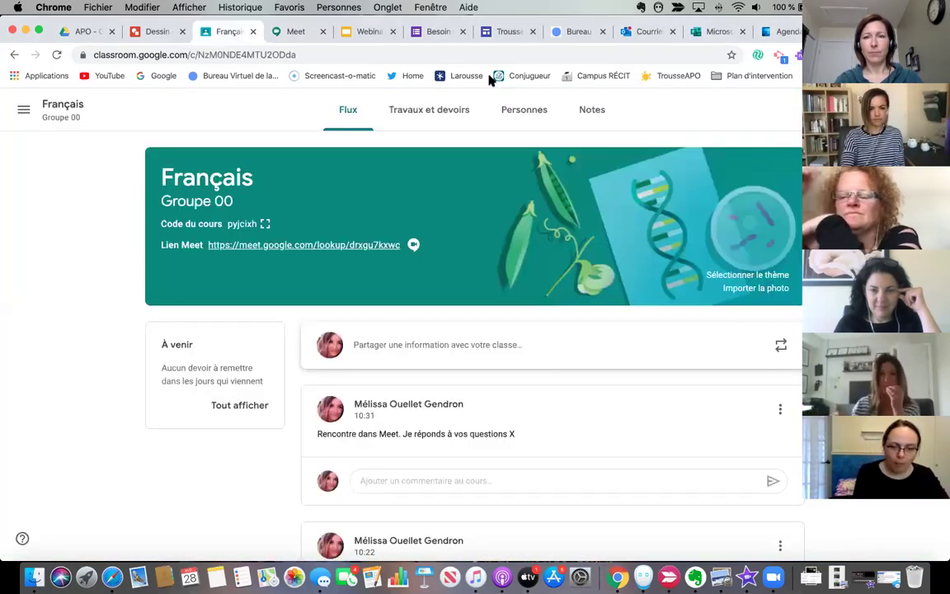
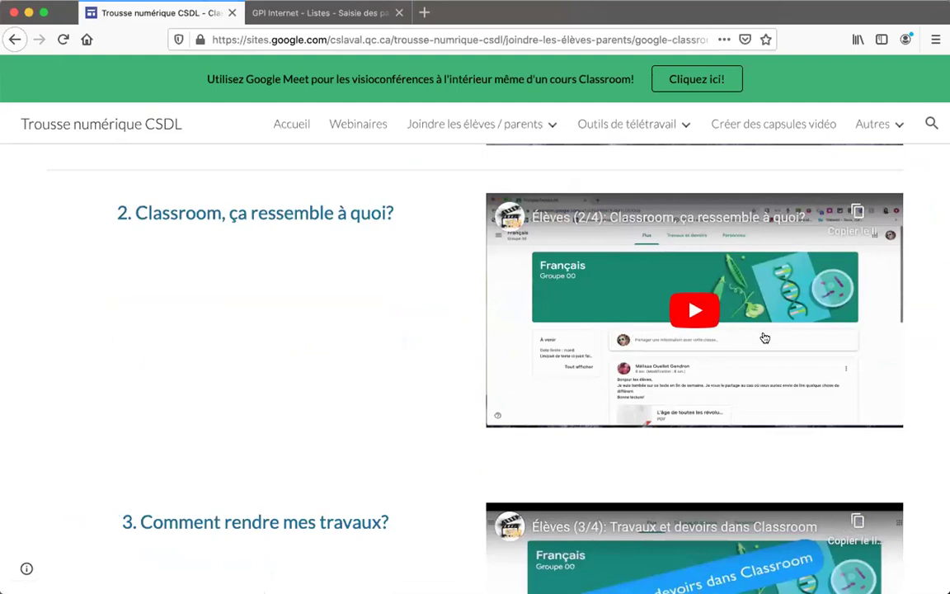
Scroll the Trousse numérique CSDL page down to section 4's video on handing in paper work.
{"action": "scroll", "coordinate": [764, 337], "scroll_direction": "down", "scroll_amount": 5}
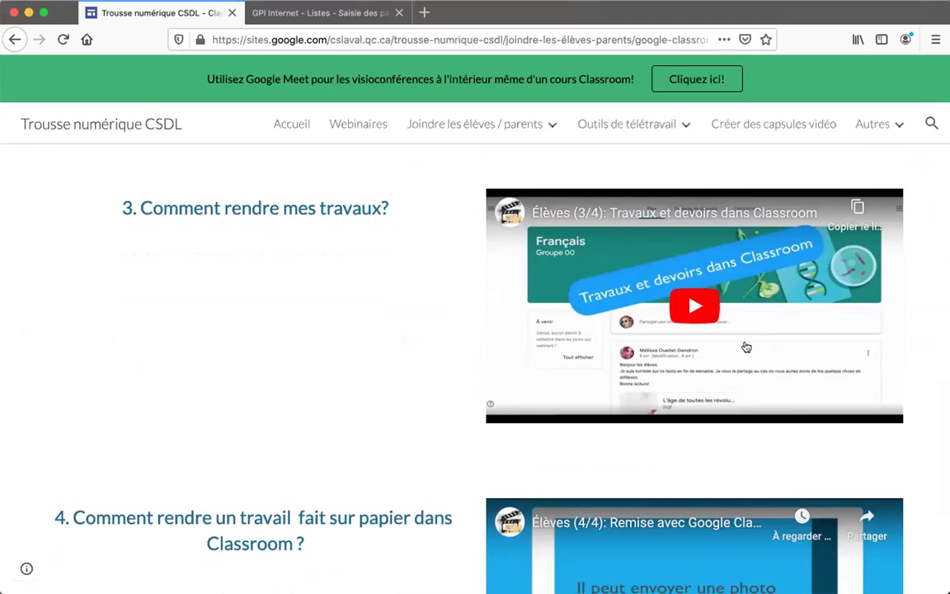
{"action": "scroll", "coordinate": [745, 346], "scroll_direction": "down", "scroll_amount": 4}
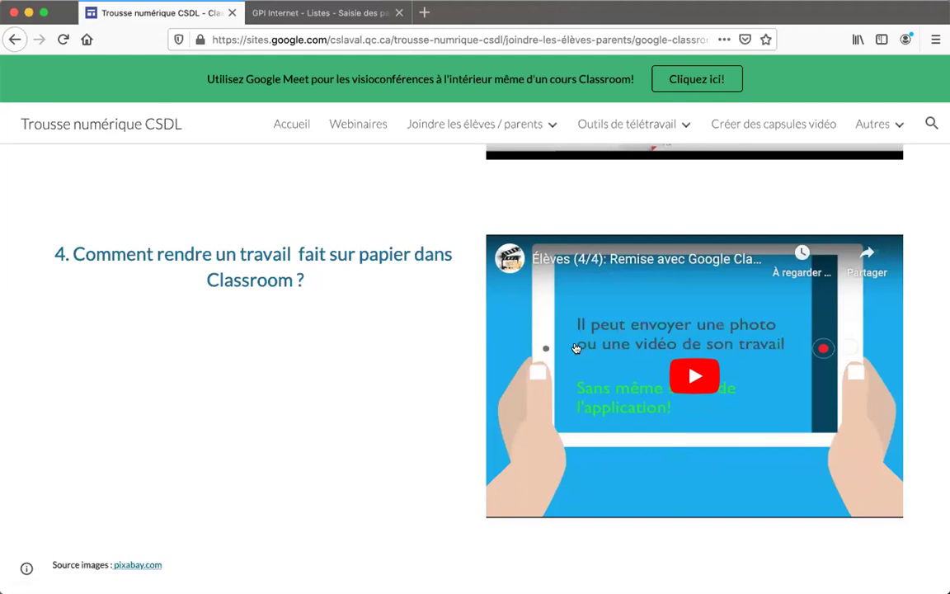
{"action": "mouse_move", "coordinate": [226, 569]}
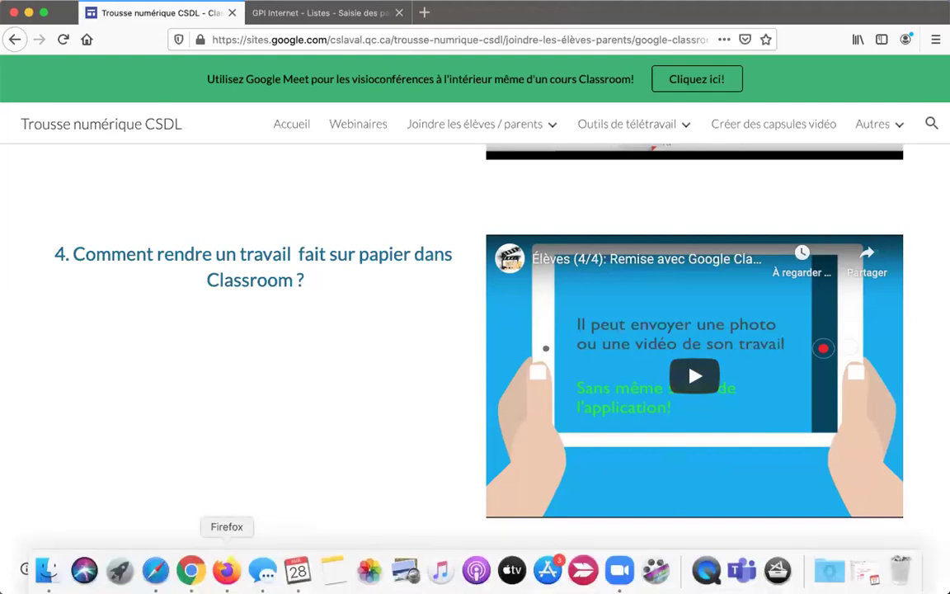
Switch to Safari, check the Bureau virtuel tab, and return to the Français Groupe 00 tab.
{"action": "left_click", "coordinate": [159, 572]}
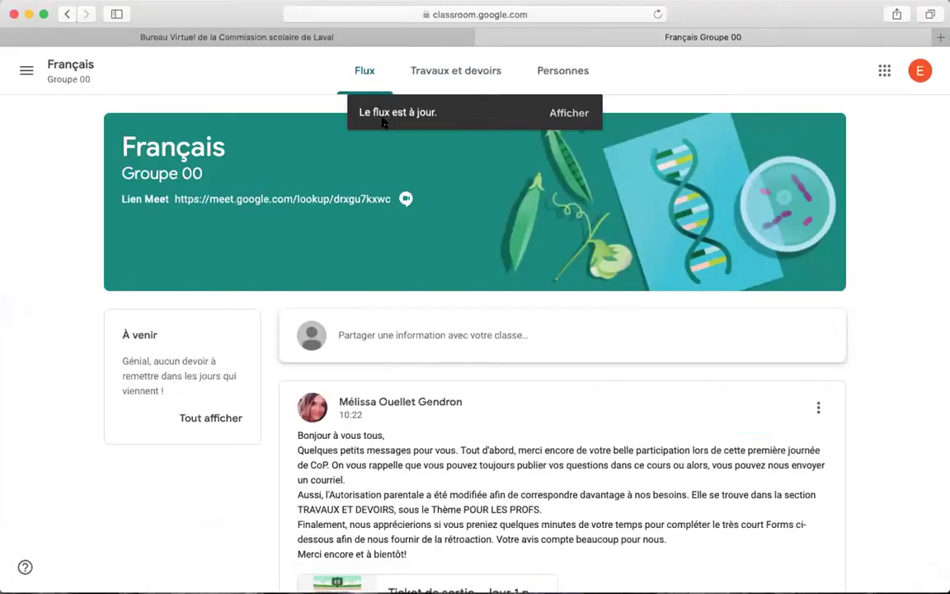
{"action": "left_click", "coordinate": [318, 37]}
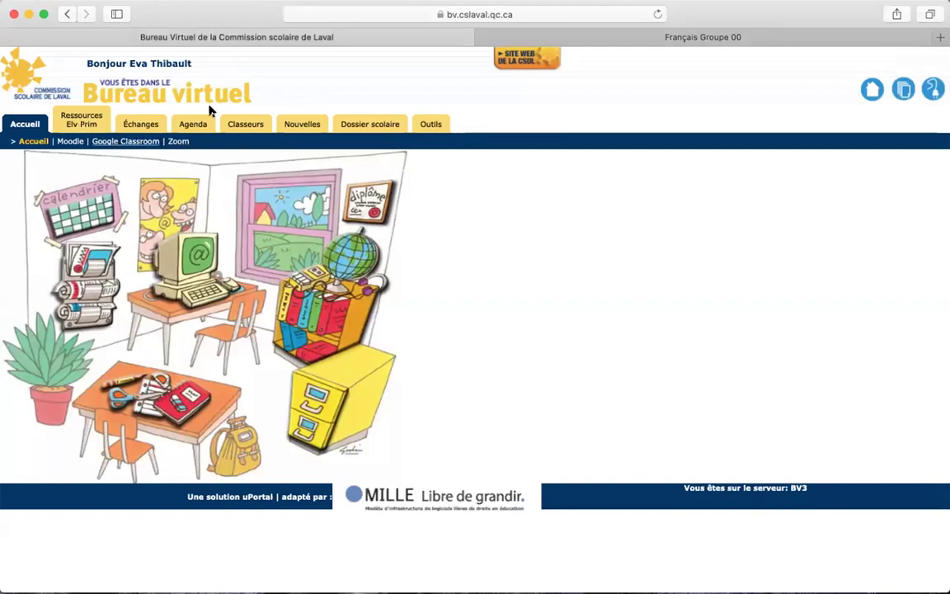
{"action": "left_click", "coordinate": [598, 36]}
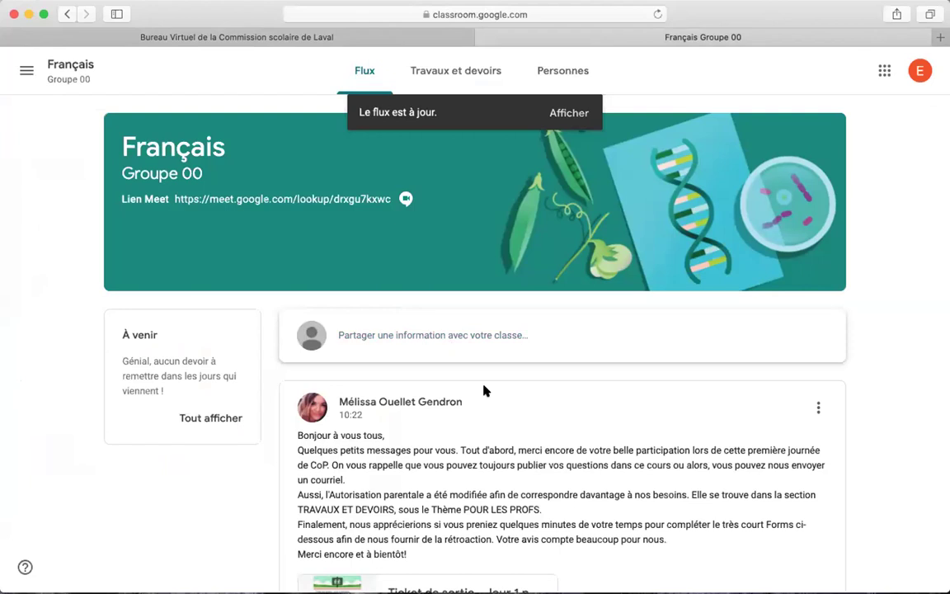
Scroll through the Français Groupe 00 stream and read the 9h30 meeting post without commenting.
{"action": "scroll", "coordinate": [485, 390], "scroll_direction": "down", "scroll_amount": 5}
{"action": "scroll", "coordinate": [485, 390], "scroll_direction": "up", "scroll_amount": 3}
{"action": "scroll", "coordinate": [485, 390], "scroll_direction": "up", "scroll_amount": 1}
{"action": "scroll", "coordinate": [428, 305], "scroll_direction": "down", "scroll_amount": 1}
{"action": "scroll", "coordinate": [427, 306], "scroll_direction": "down", "scroll_amount": 4}
{"action": "scroll", "coordinate": [427, 305], "scroll_direction": "down", "scroll_amount": 10}
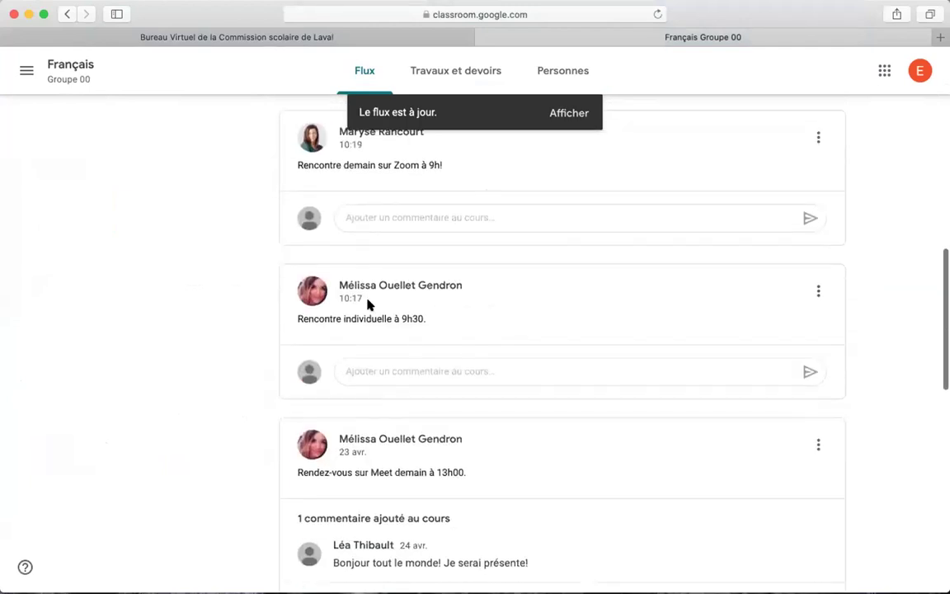
{"action": "left_click_drag", "start_coordinate": [292, 320], "coordinate": [443, 322]}
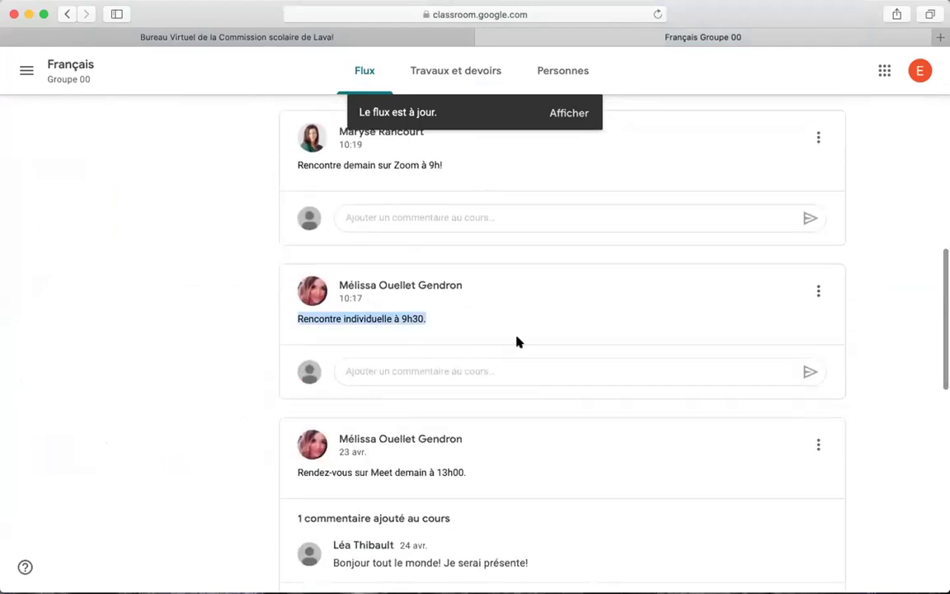
{"action": "left_click", "coordinate": [432, 365]}
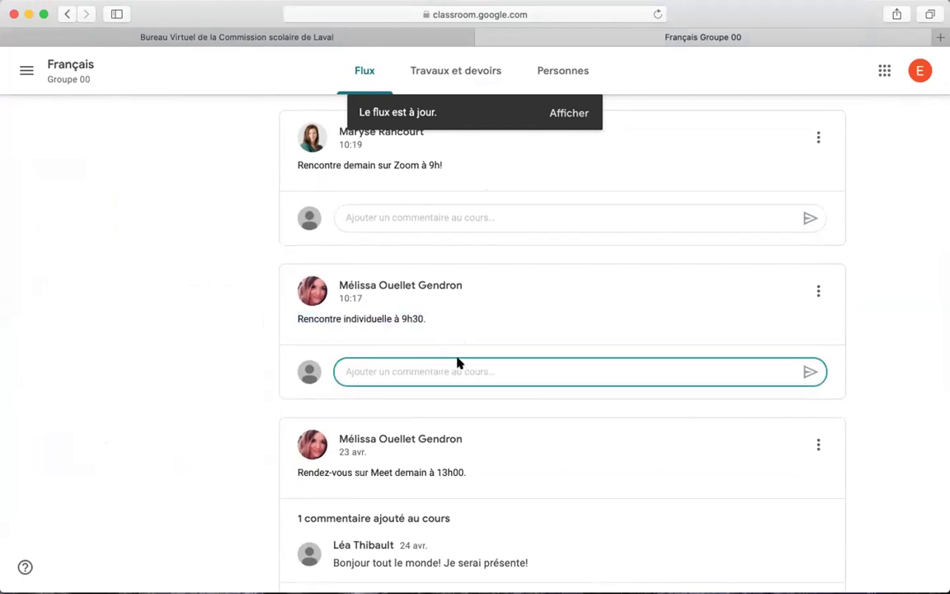
{"action": "scroll", "coordinate": [491, 374], "scroll_direction": "up", "scroll_amount": 10}
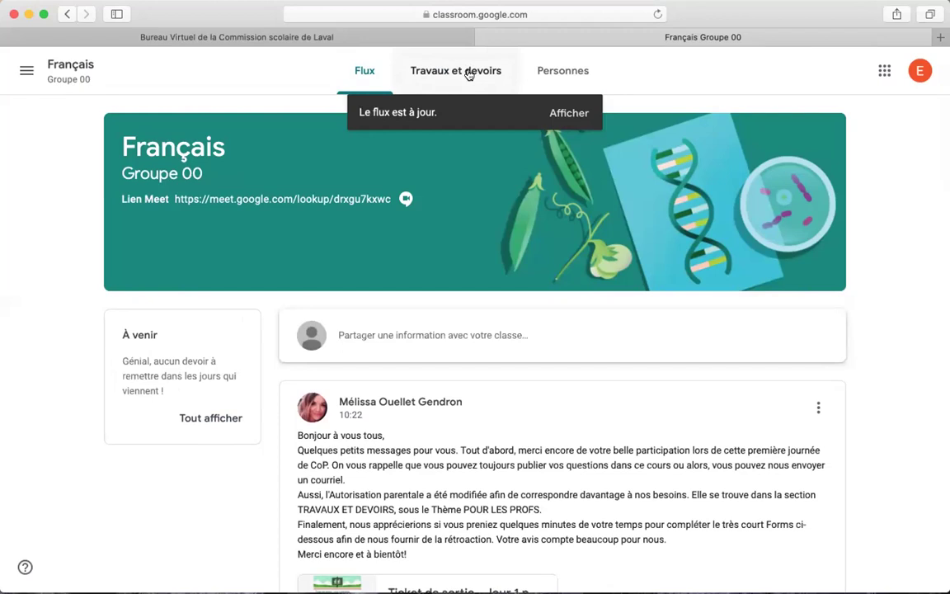
{"action": "left_click", "coordinate": [468, 75]}
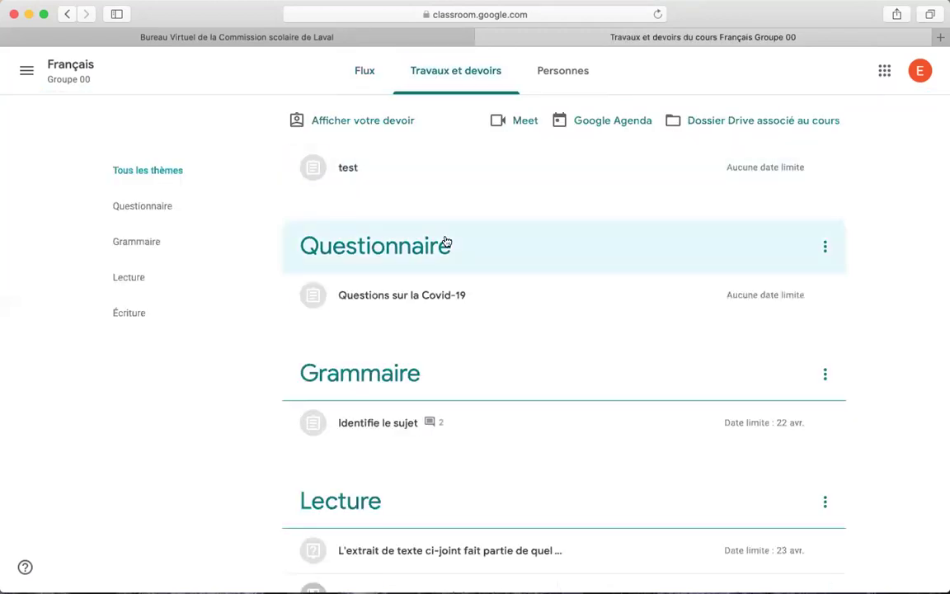
{"action": "scroll", "coordinate": [445, 242], "scroll_direction": "down", "scroll_amount": 5}
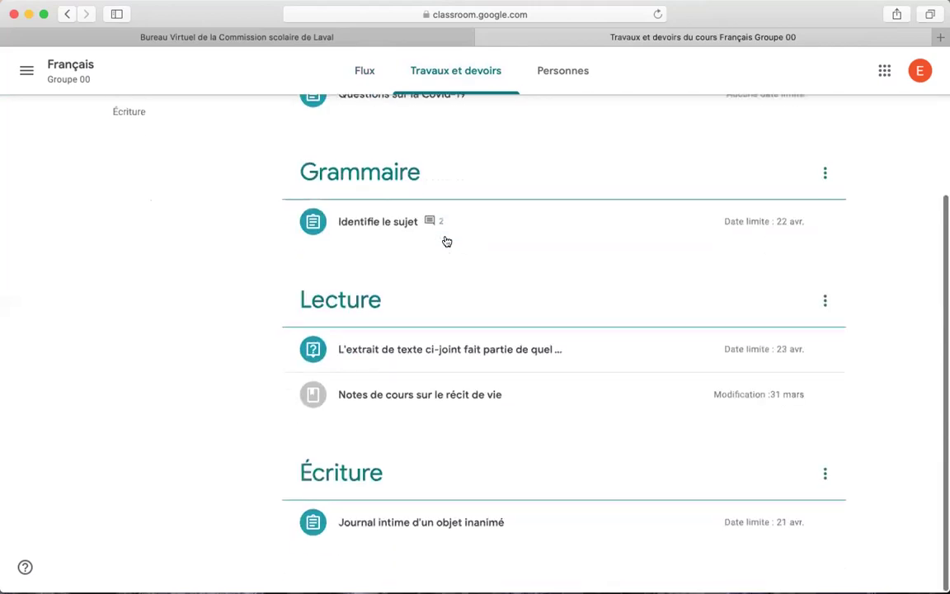
{"action": "scroll", "coordinate": [445, 242], "scroll_direction": "up", "scroll_amount": 5}
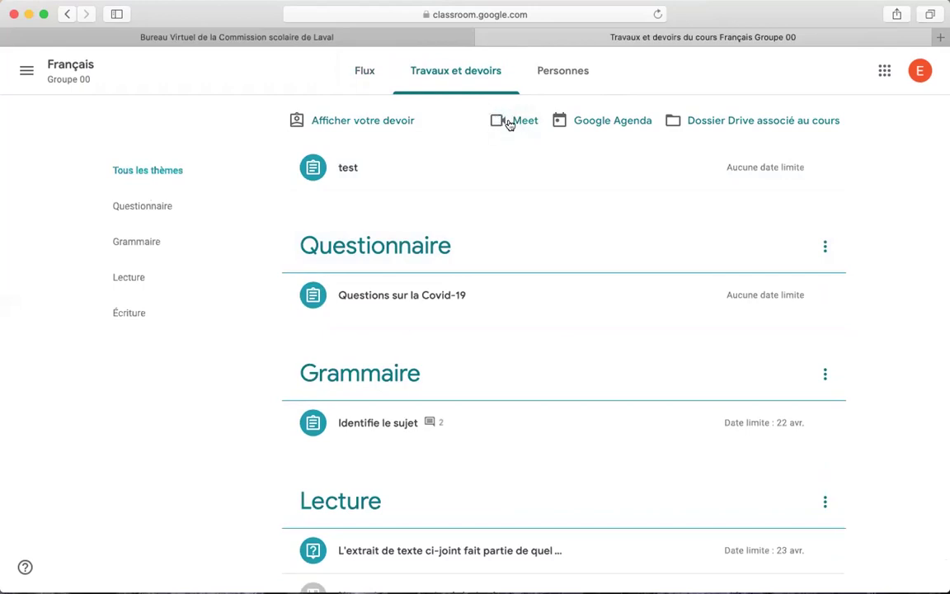
{"action": "left_click", "coordinate": [360, 73]}
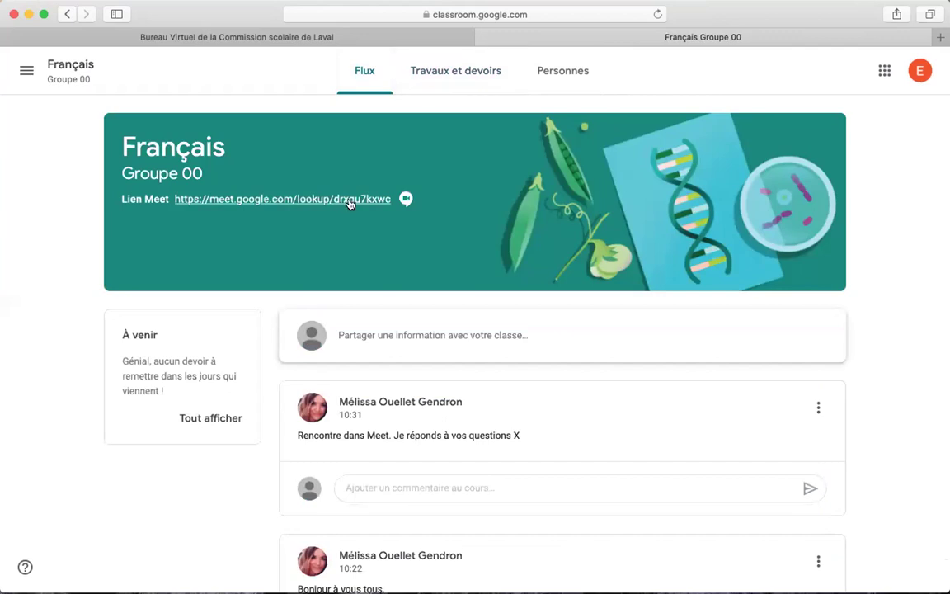
{"action": "left_click", "coordinate": [351, 199]}
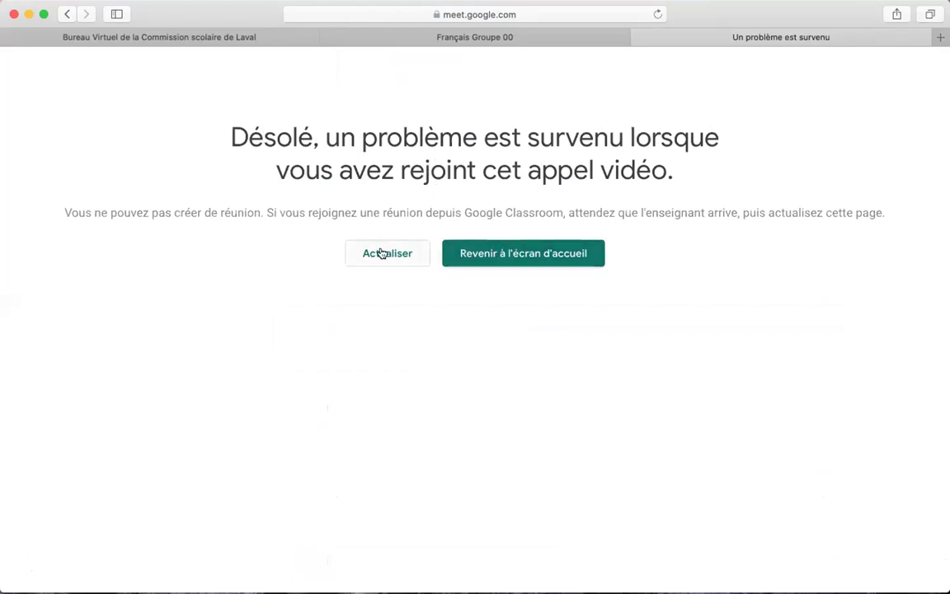
{"action": "left_click", "coordinate": [493, 255]}
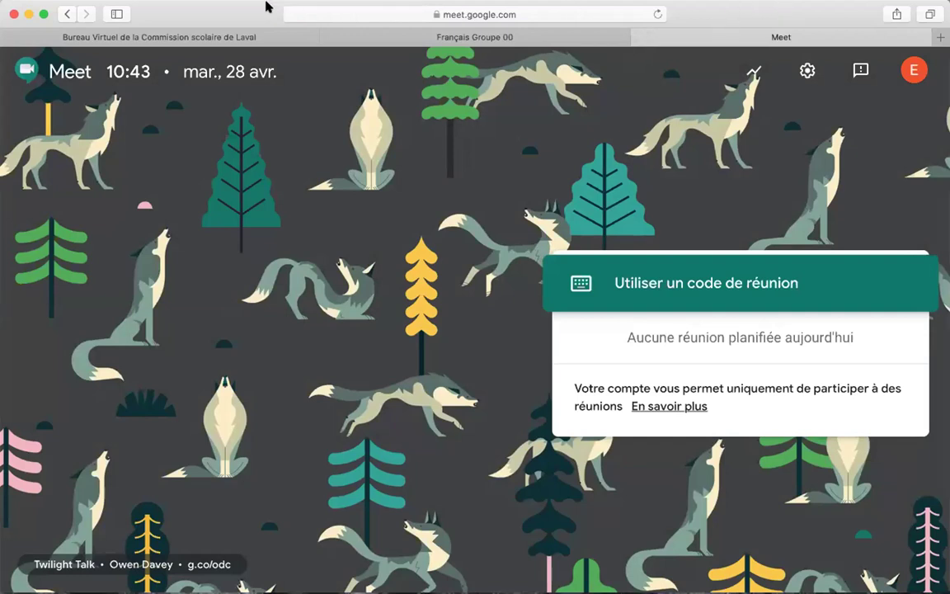
{"action": "left_click", "coordinate": [641, 38]}
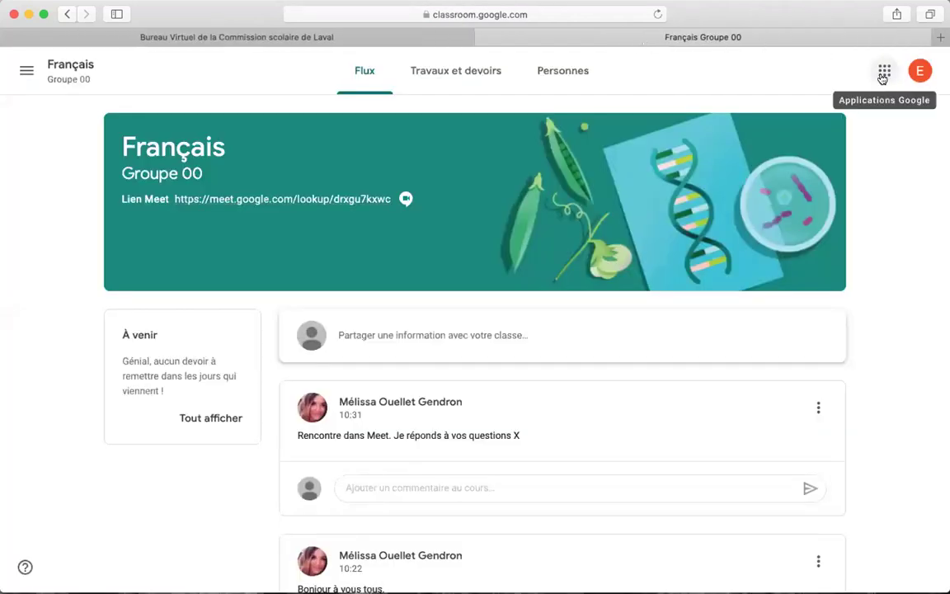
{"action": "left_click", "coordinate": [882, 76]}
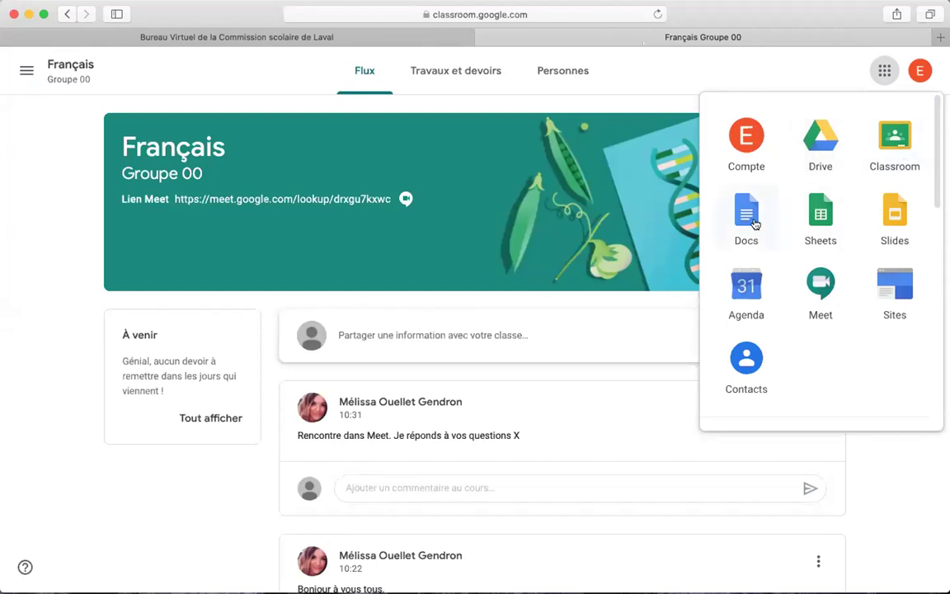
{"action": "left_click", "coordinate": [823, 286]}
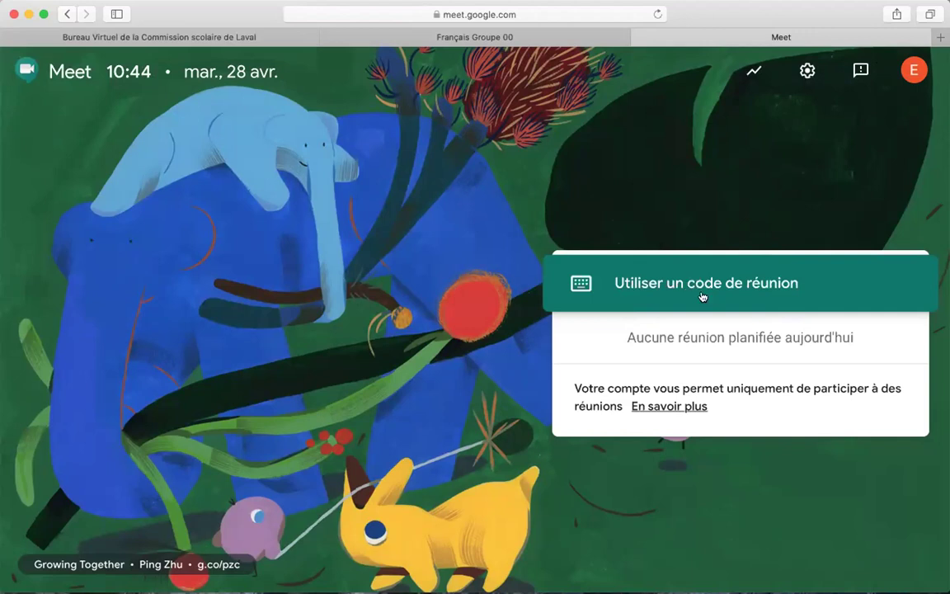
{"action": "left_click", "coordinate": [679, 288]}
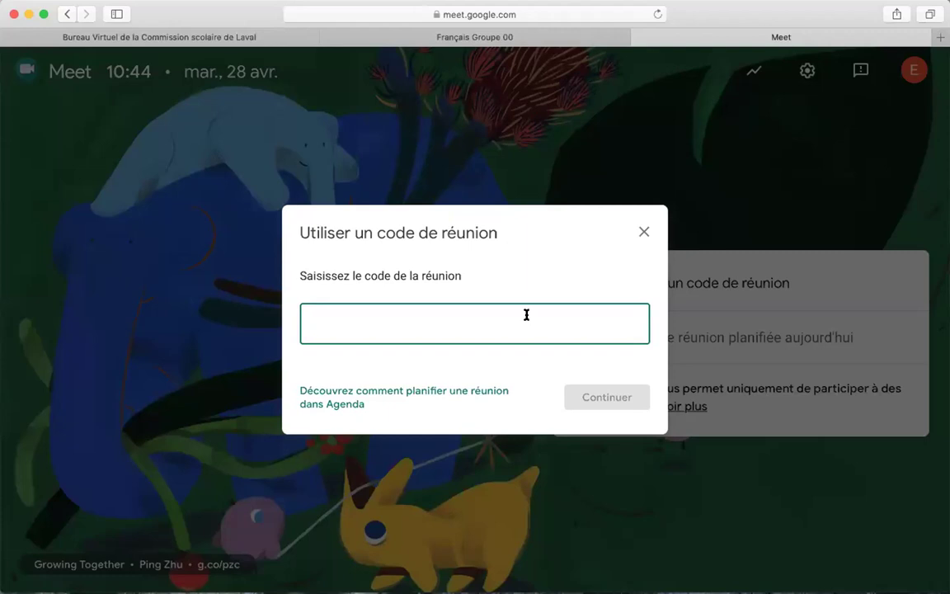
{"action": "type", "text": "Maryse"}
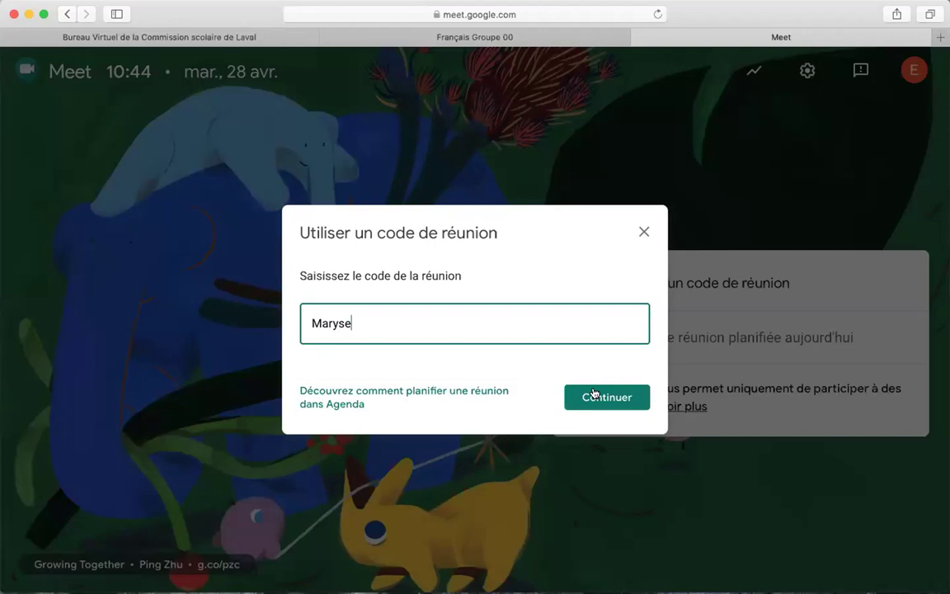
{"action": "left_click", "coordinate": [640, 239]}
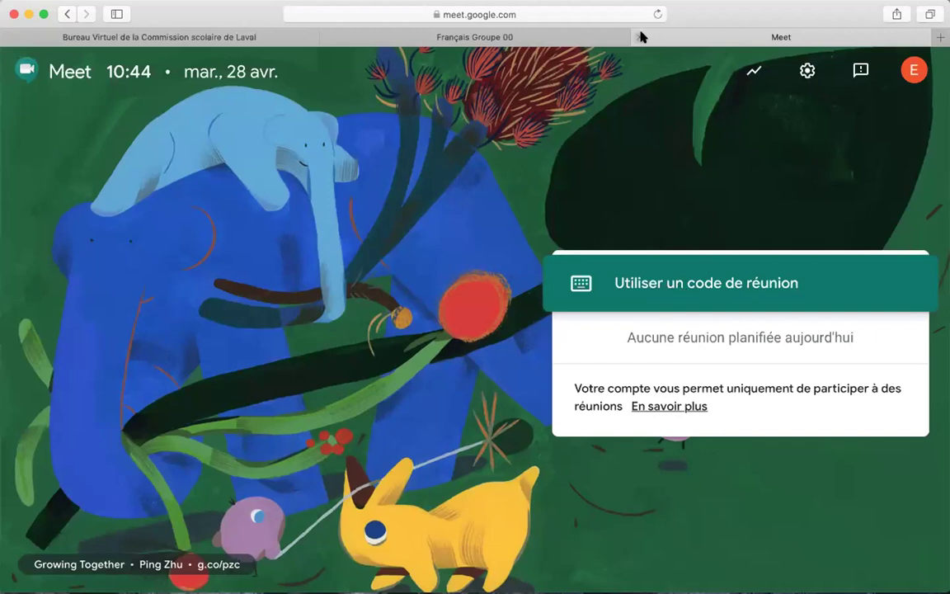
{"action": "left_click", "coordinate": [641, 36]}
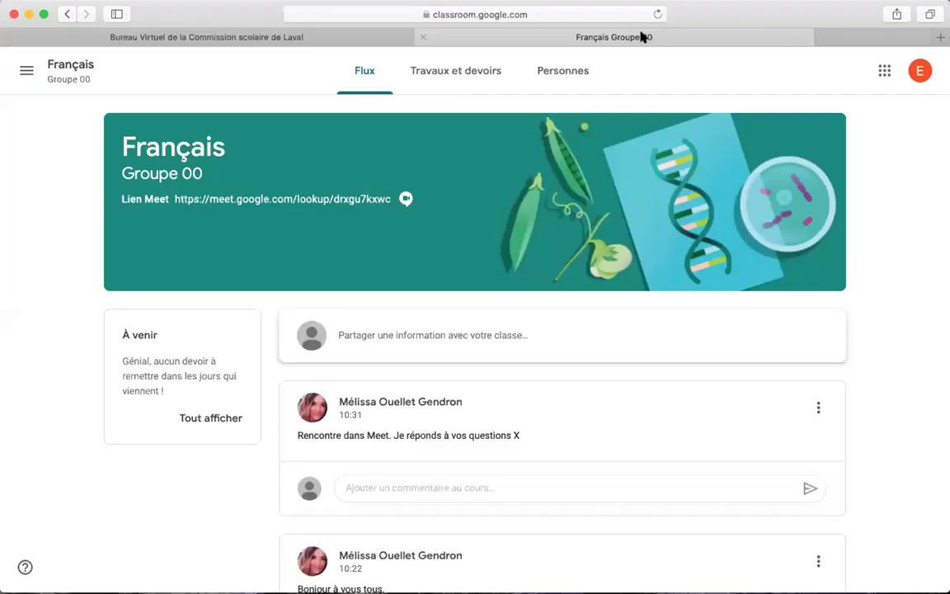
Open Travaux et devoirs and scroll the themed list down to Identifie le sujet, due 22 avr.
{"action": "left_click", "coordinate": [463, 73]}
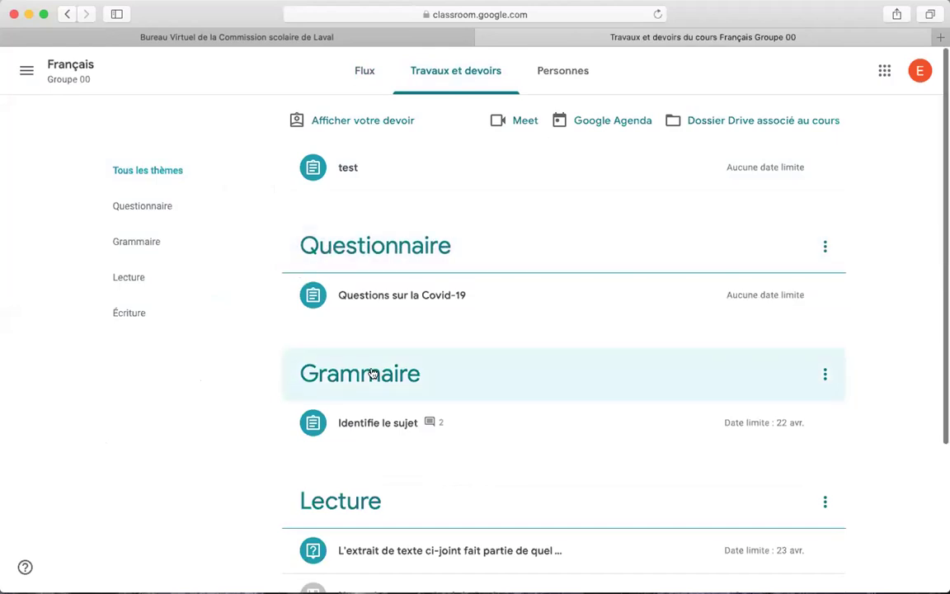
{"action": "scroll", "coordinate": [371, 373], "scroll_direction": "down", "scroll_amount": 5}
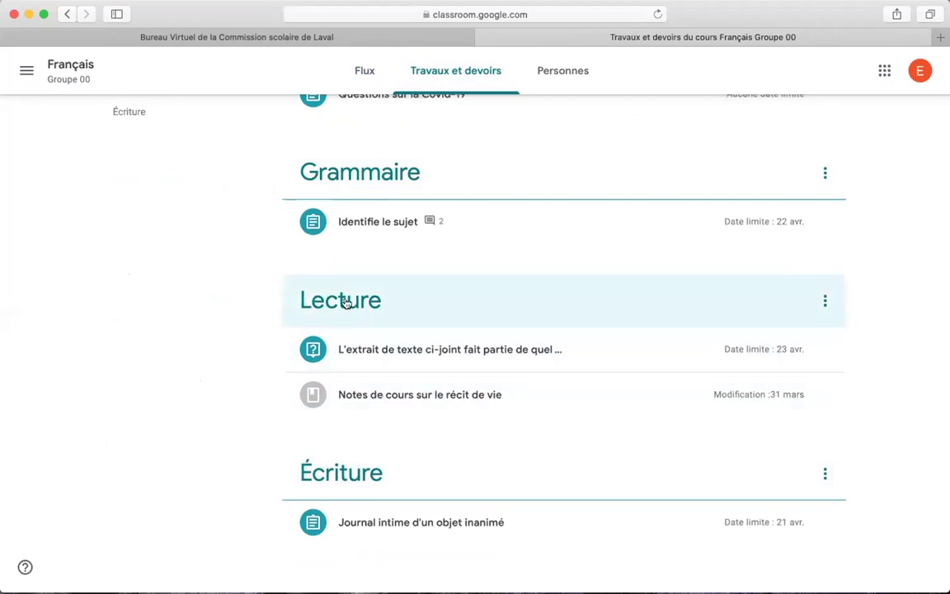
{"action": "scroll", "coordinate": [376, 226], "scroll_direction": "up", "scroll_amount": 5}
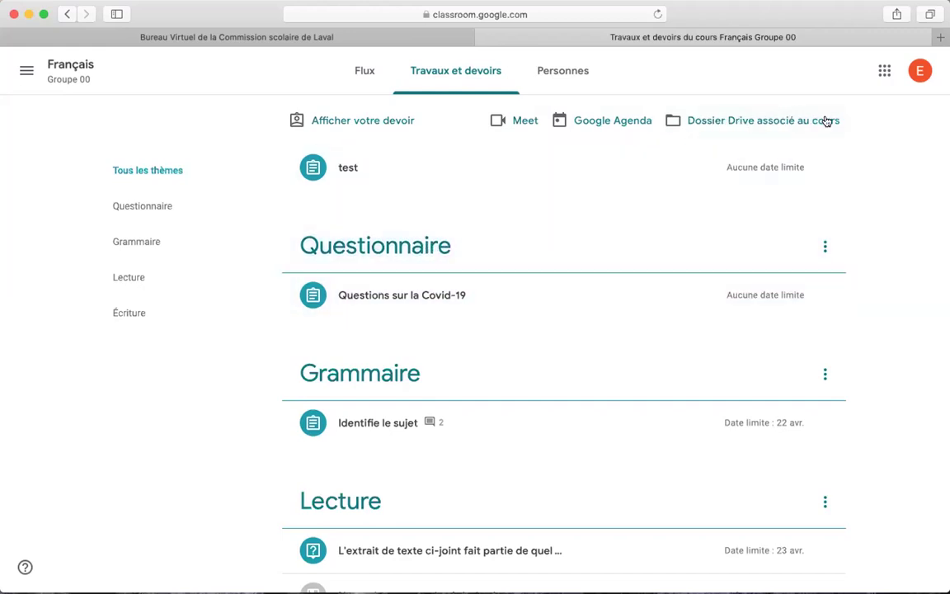
{"action": "left_click", "coordinate": [885, 72]}
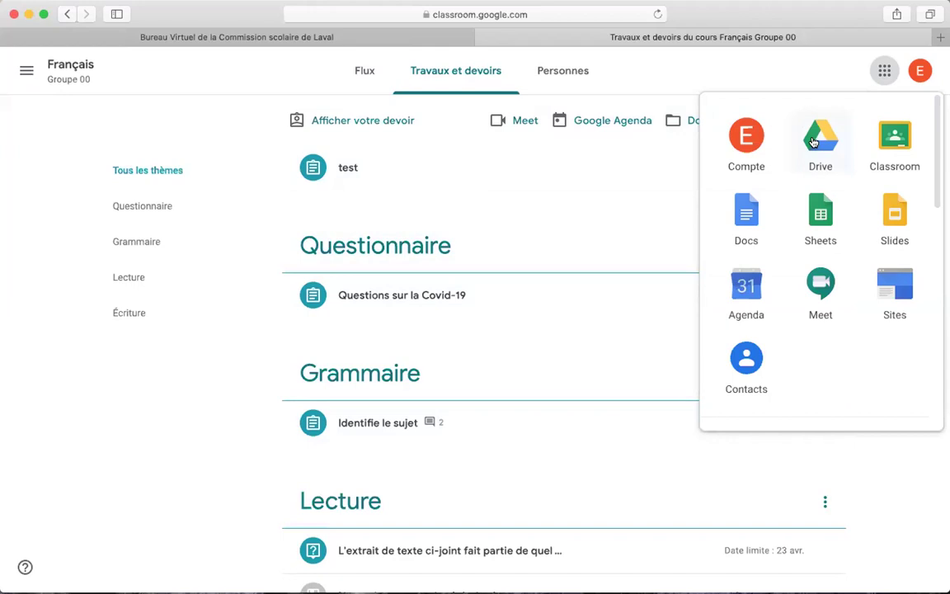
{"action": "left_click", "coordinate": [362, 223]}
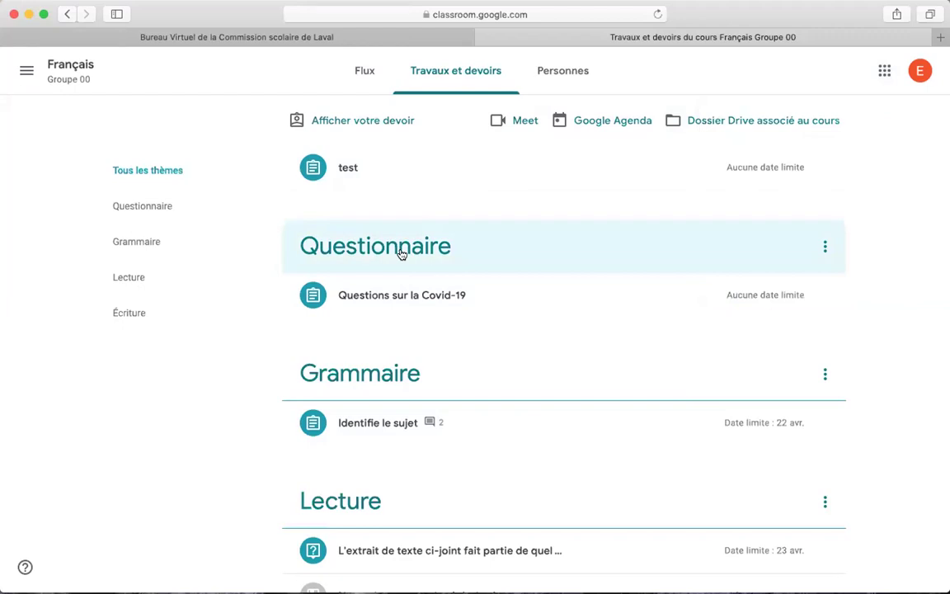
{"action": "scroll", "coordinate": [404, 243], "scroll_direction": "down", "scroll_amount": 2}
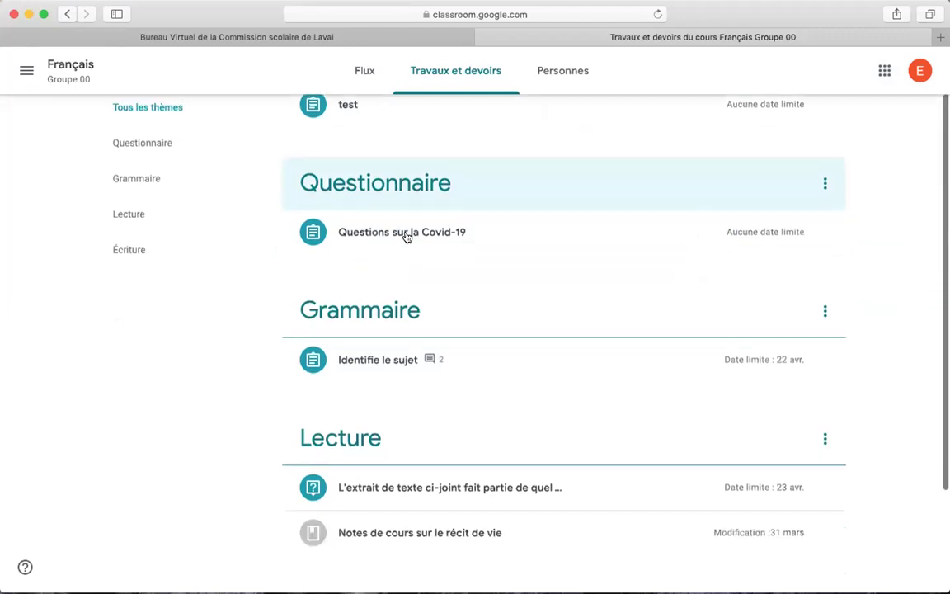
{"action": "scroll", "coordinate": [416, 243], "scroll_direction": "down", "scroll_amount": 3}
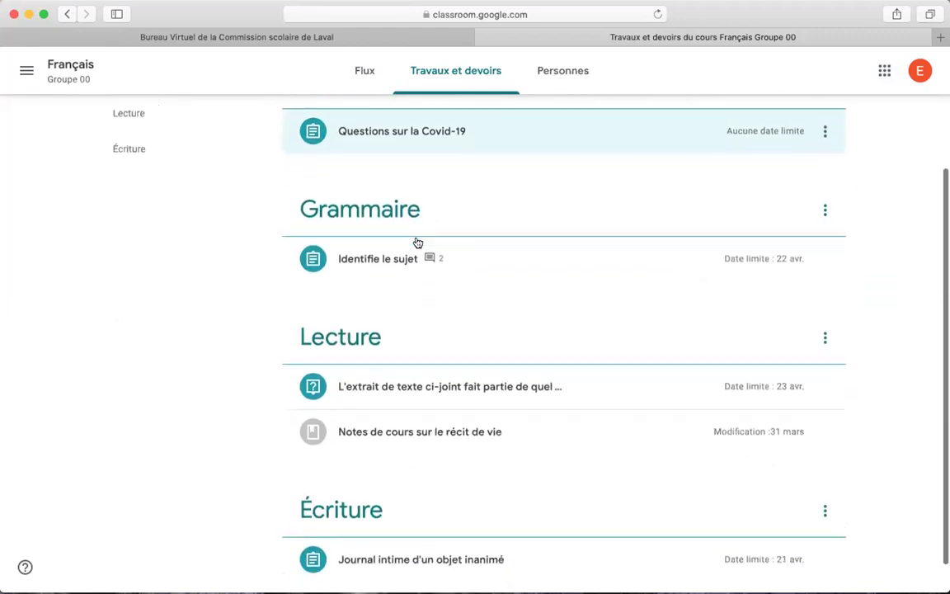
{"action": "scroll", "coordinate": [404, 265], "scroll_direction": "down", "scroll_amount": 1}
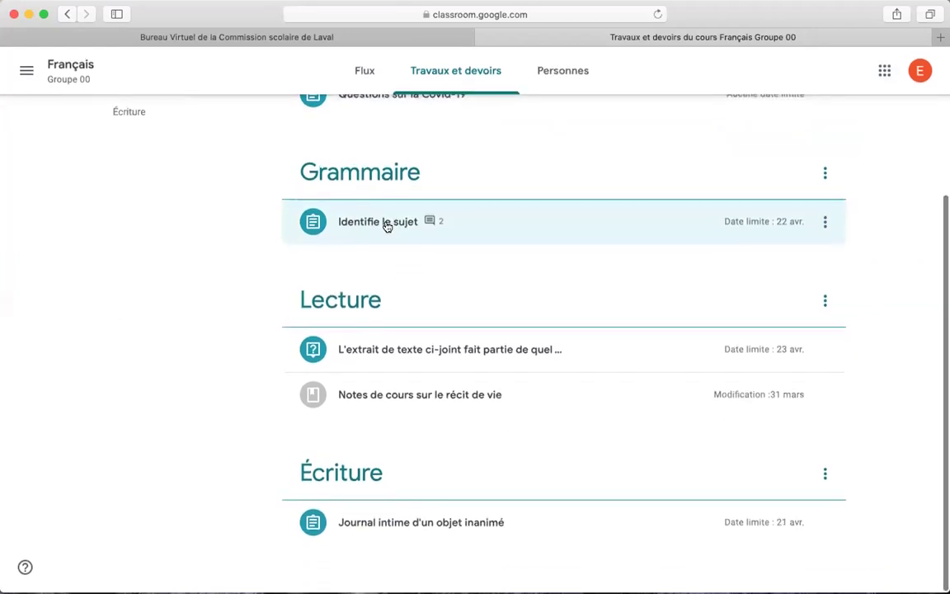
Expand the Identifie le sujet preview, note its Manquant status, and open the full assignment page.
{"action": "left_click", "coordinate": [386, 226]}
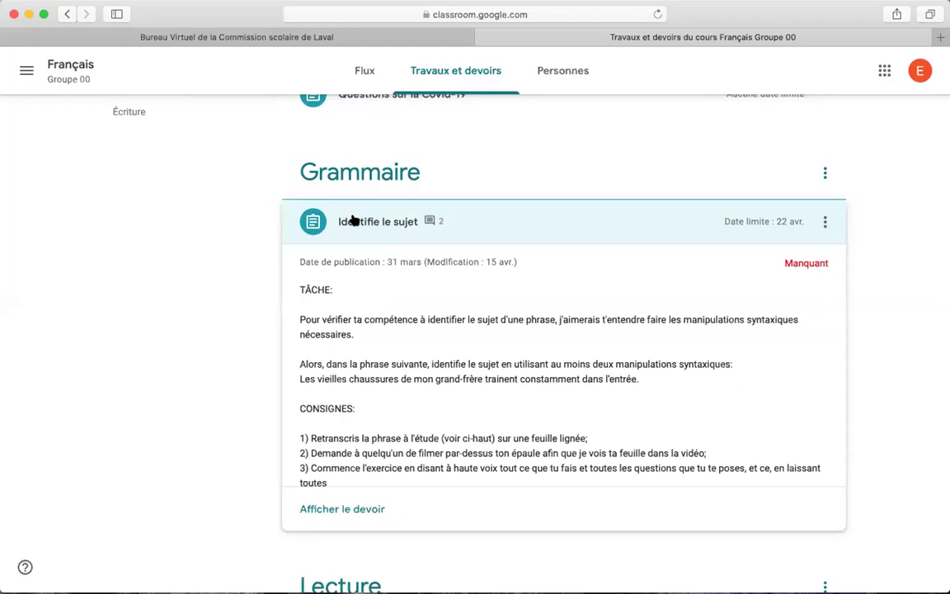
{"action": "scroll", "coordinate": [379, 307], "scroll_direction": "down", "scroll_amount": 2}
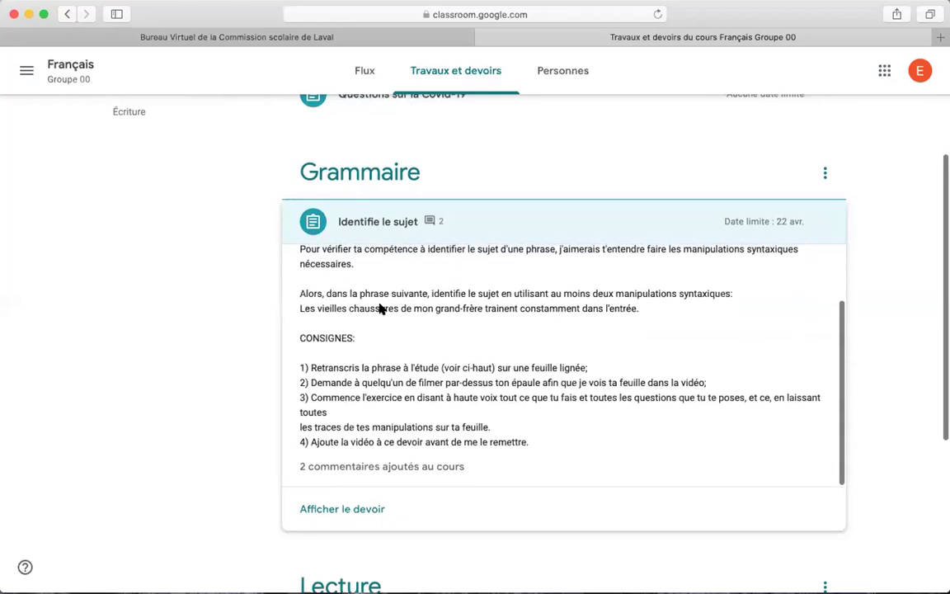
{"action": "scroll", "coordinate": [379, 307], "scroll_direction": "down", "scroll_amount": 3}
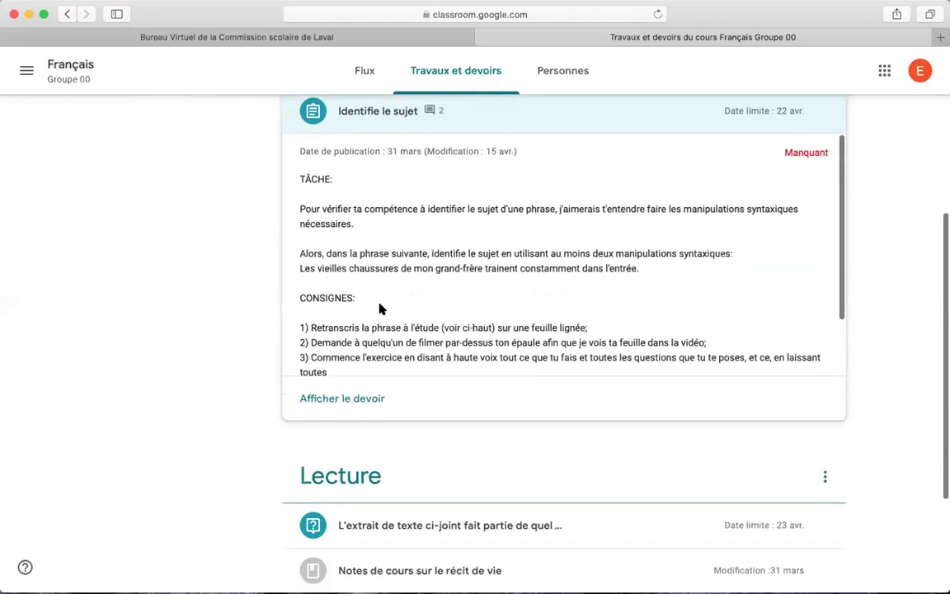
{"action": "scroll", "coordinate": [379, 309], "scroll_direction": "up", "scroll_amount": 2}
{"action": "scroll", "coordinate": [380, 308], "scroll_direction": "down", "scroll_amount": 2}
{"action": "scroll", "coordinate": [379, 309], "scroll_direction": "up", "scroll_amount": 2}
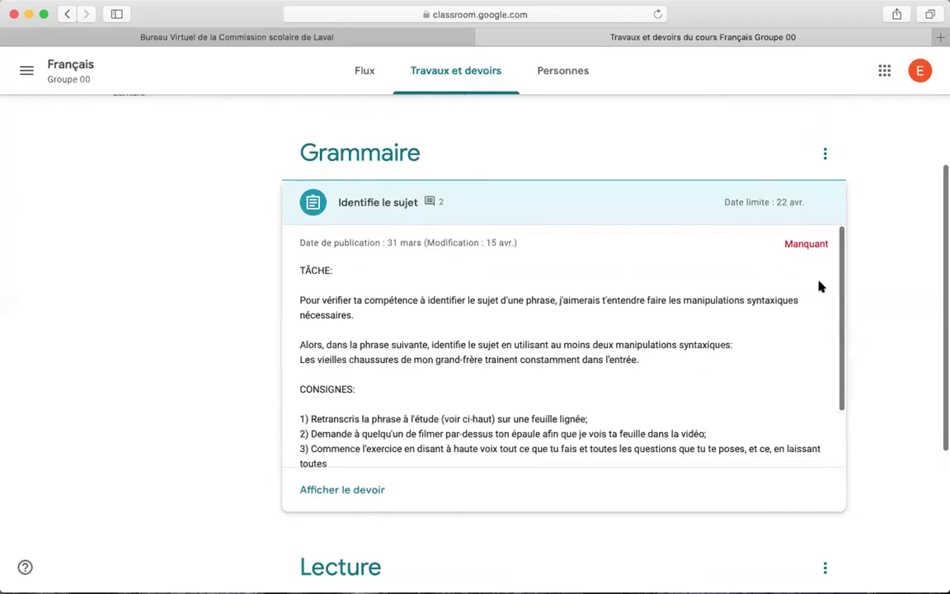
{"action": "double_click", "coordinate": [816, 244]}
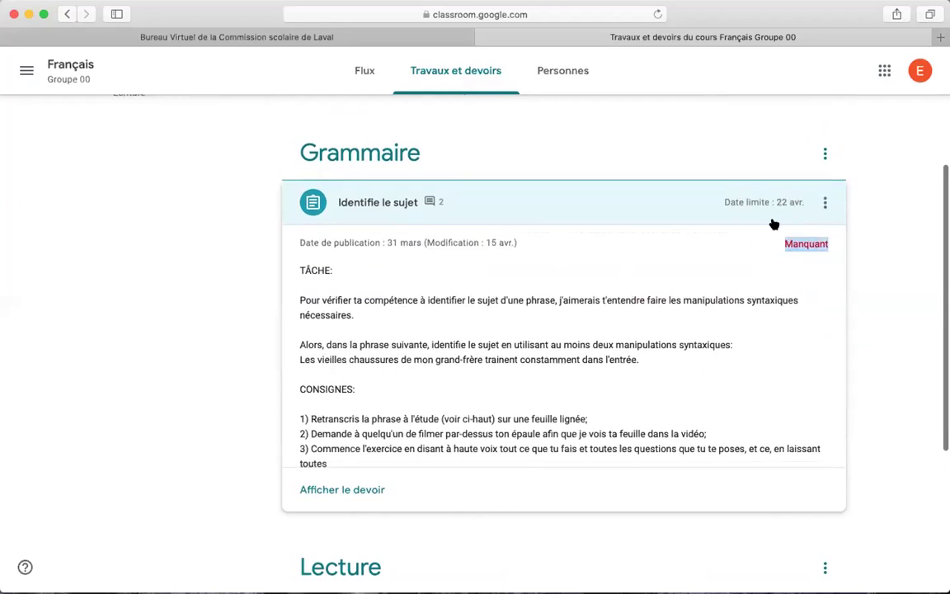
{"action": "scroll", "coordinate": [657, 234], "scroll_direction": "down", "scroll_amount": 2}
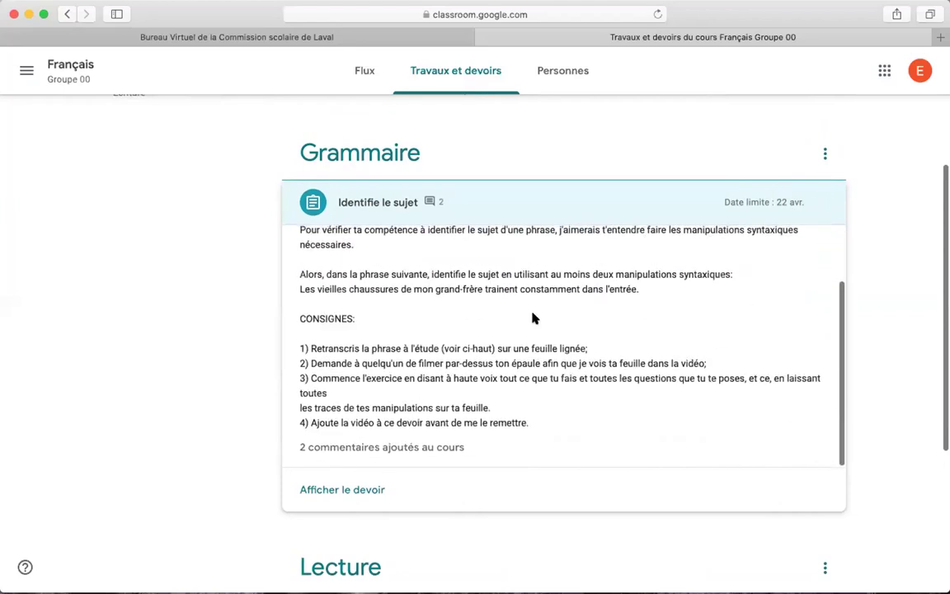
{"action": "scroll", "coordinate": [495, 330], "scroll_direction": "down", "scroll_amount": 3}
{"action": "left_click", "coordinate": [327, 391]}
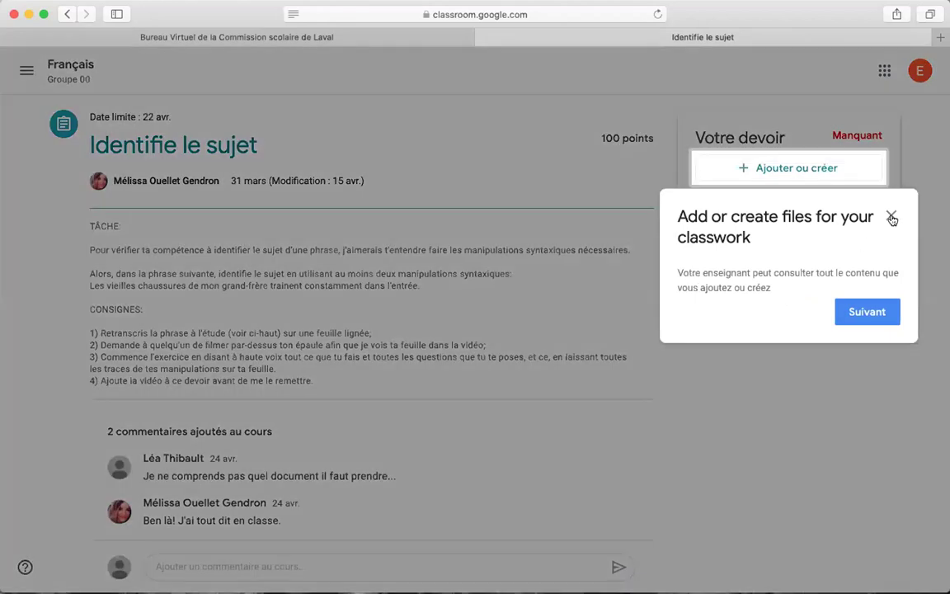
Dismiss the file tip and read the task instructions and the two class comments.
{"action": "left_click", "coordinate": [891, 218]}
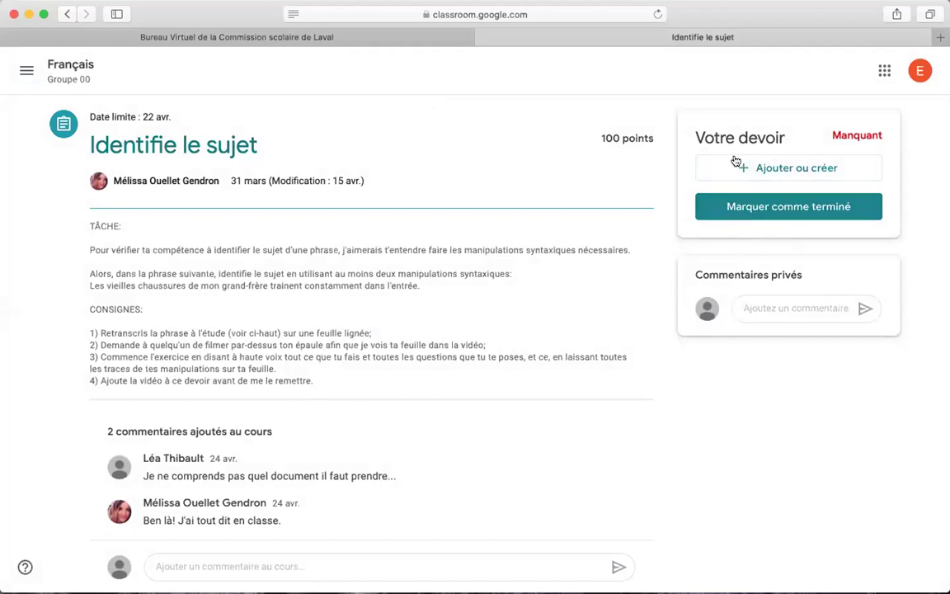
{"action": "scroll", "coordinate": [352, 400], "scroll_direction": "down", "scroll_amount": 1}
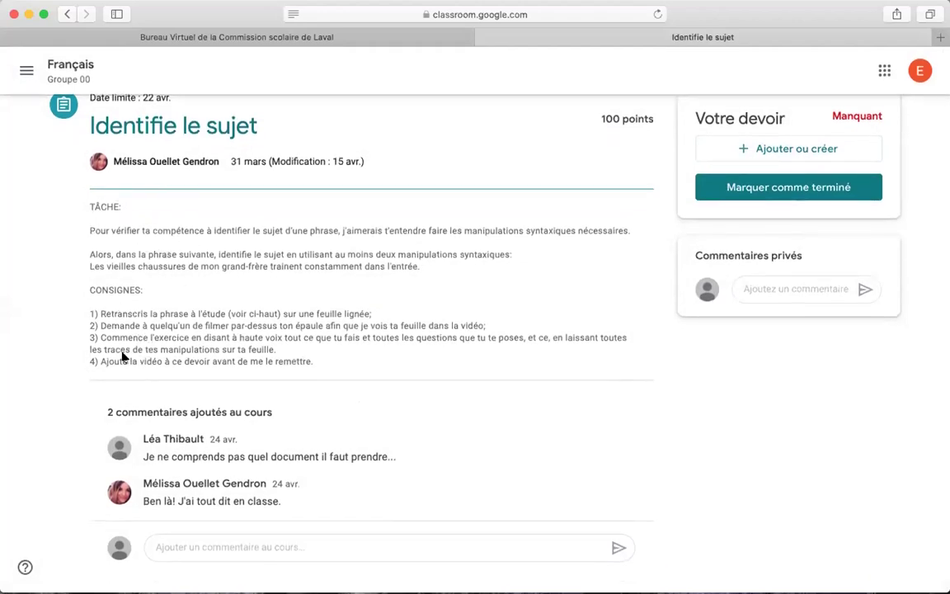
{"action": "left_click_drag", "start_coordinate": [103, 361], "coordinate": [330, 360]}
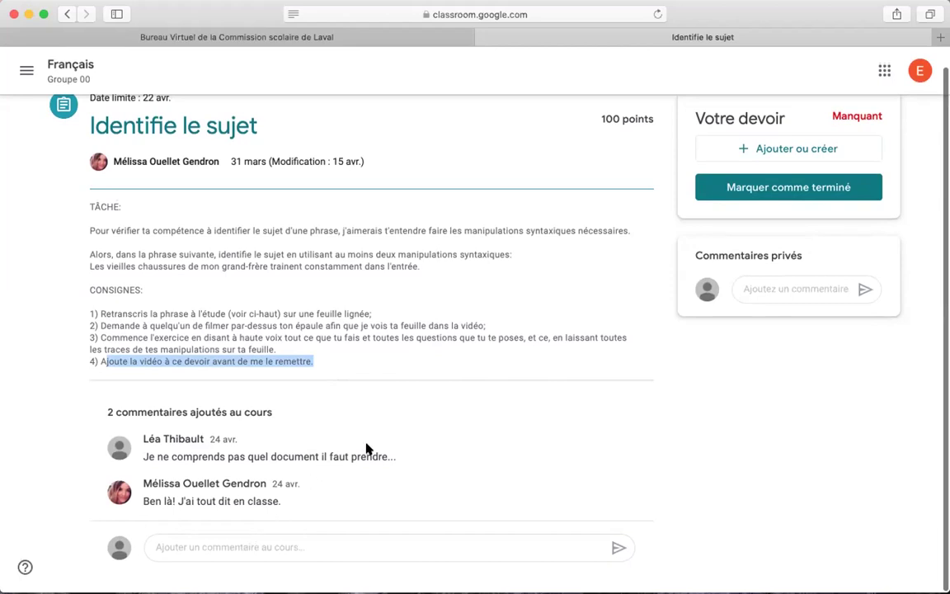
{"action": "left_click", "coordinate": [247, 549]}
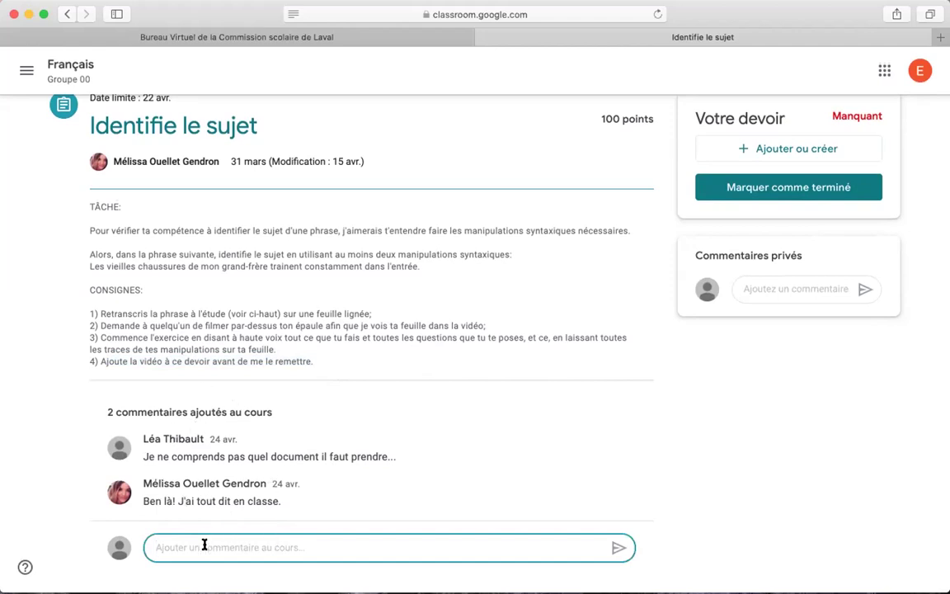
{"action": "left_click", "coordinate": [141, 434]}
{"action": "left_click_drag", "start_coordinate": [142, 434], "coordinate": [341, 456]}
{"action": "left_click_drag", "start_coordinate": [136, 494], "coordinate": [263, 547]}
Post the class comment 'J'Ai trouvé!' on the Identifie le sujet assignment.
{"action": "left_click", "coordinate": [263, 547]}
{"action": "type", "text": "J'Ai trouvé.!"}
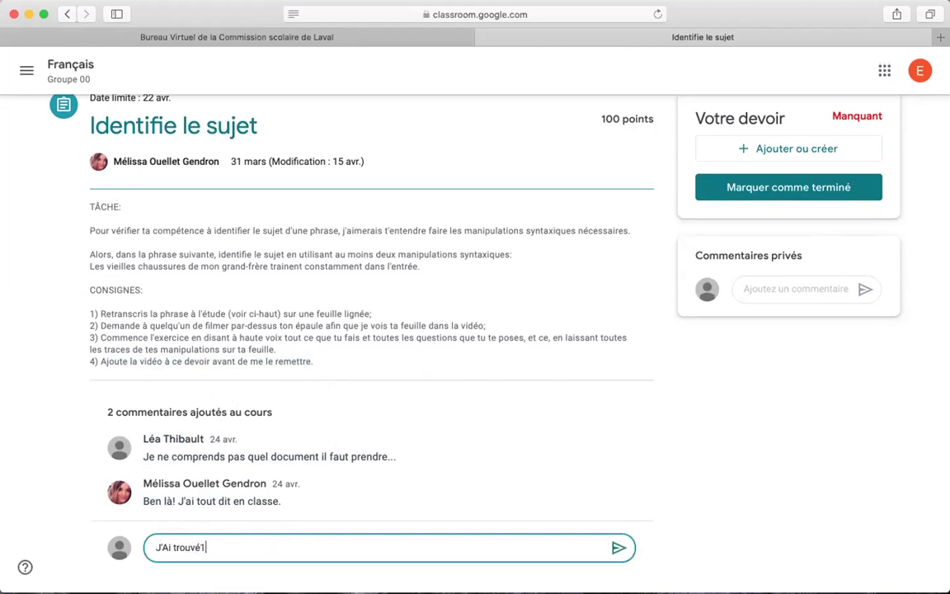
{"action": "key", "text": "Return"}
{"action": "key", "text": "BackSpace"}
{"action": "key", "text": "Return"}
{"action": "key", "text": "BackSpace"}
{"action": "type", "text": "!"}
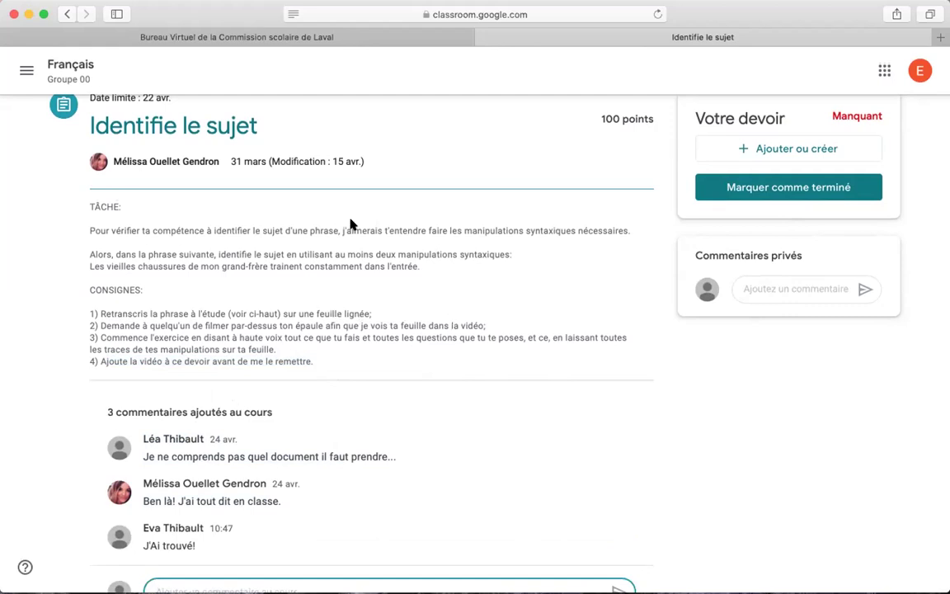
Send the private comment 'Madame, je ne comprends pas.' and check the teacher's reply.
{"action": "left_click_drag", "start_coordinate": [177, 230], "coordinate": [479, 368]}
{"action": "left_click", "coordinate": [779, 290]}
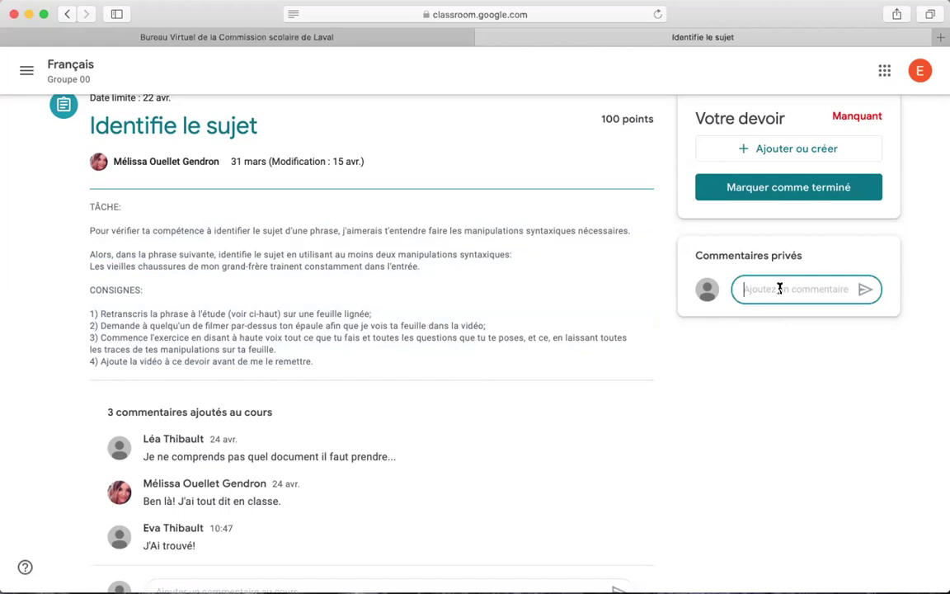
{"action": "type", "text": "Madame"}
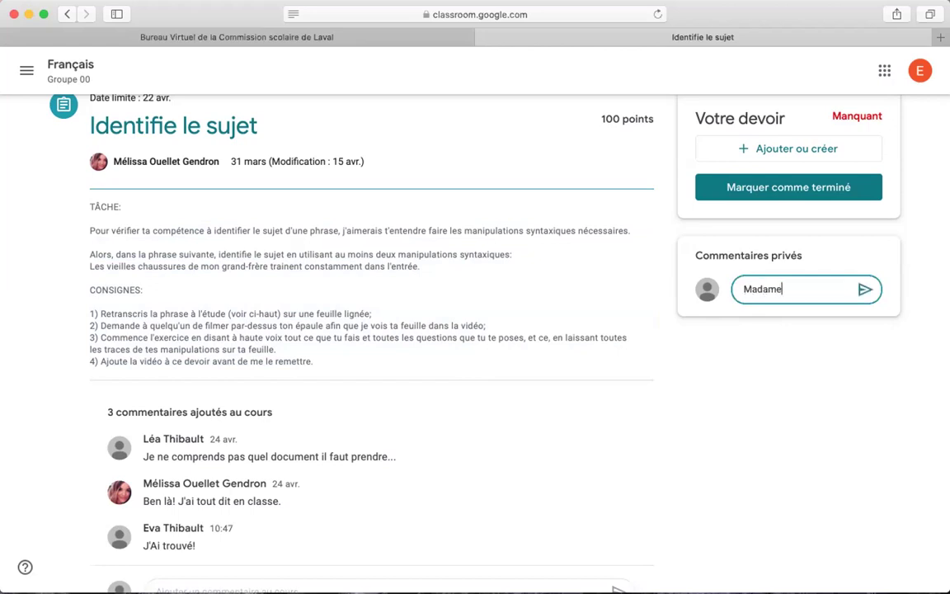
{"action": "type", "text": ", je ne comprends pas..."}
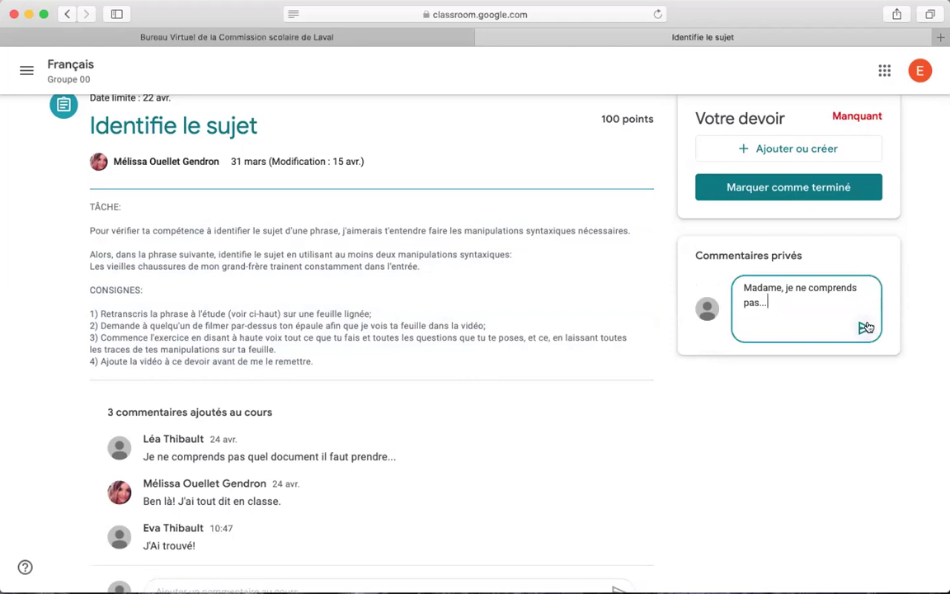
{"action": "left_click", "coordinate": [865, 328]}
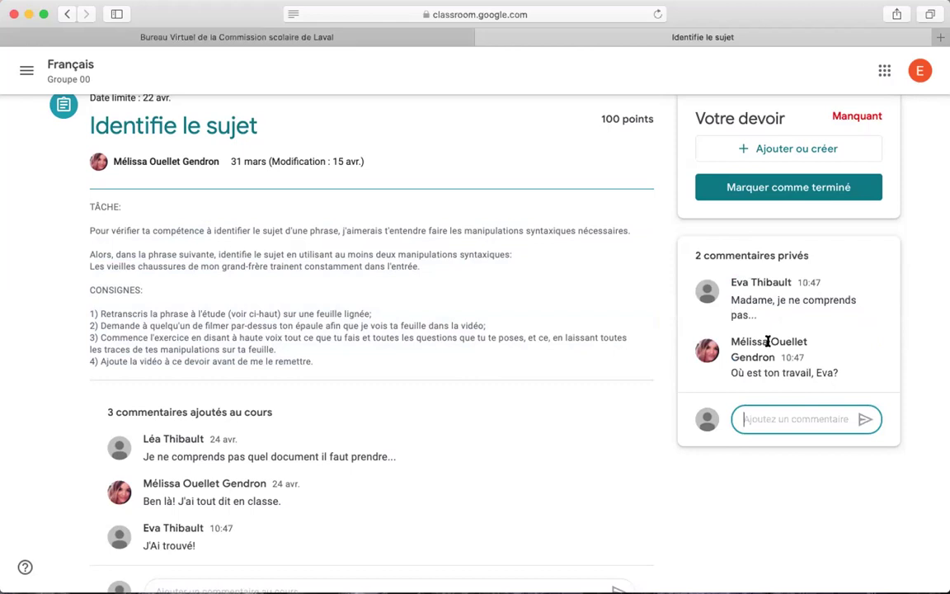
{"action": "left_click_drag", "start_coordinate": [731, 340], "coordinate": [801, 354]}
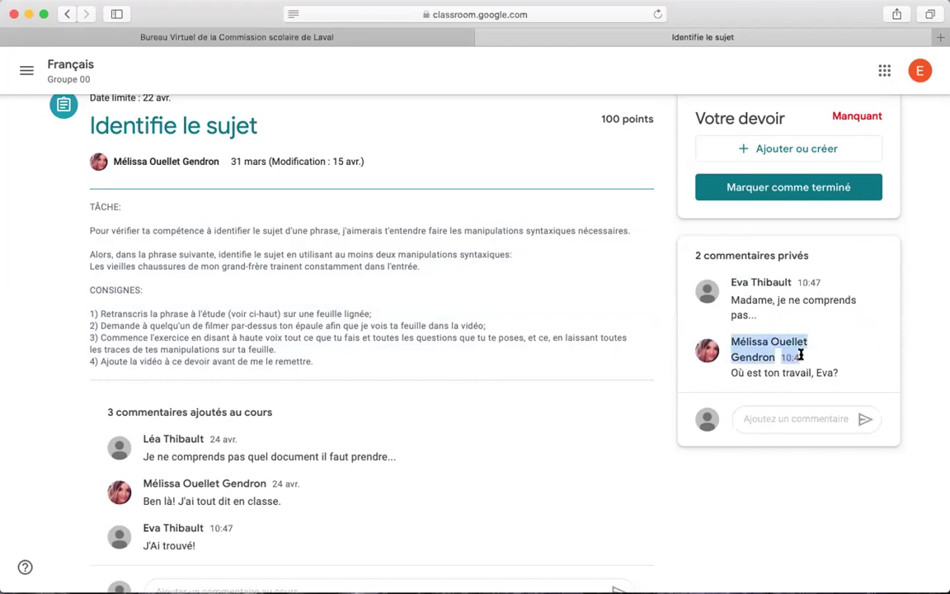
{"action": "left_click", "coordinate": [335, 287]}
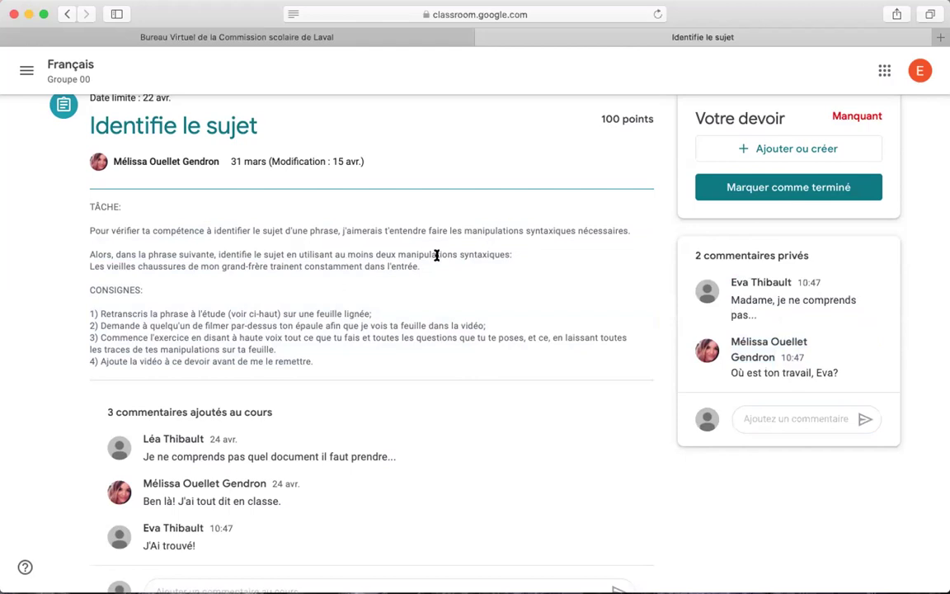
Go back to Travaux et devoirs and expand the Lecture question about the attached text excerpt.
{"action": "left_click", "coordinate": [72, 66]}
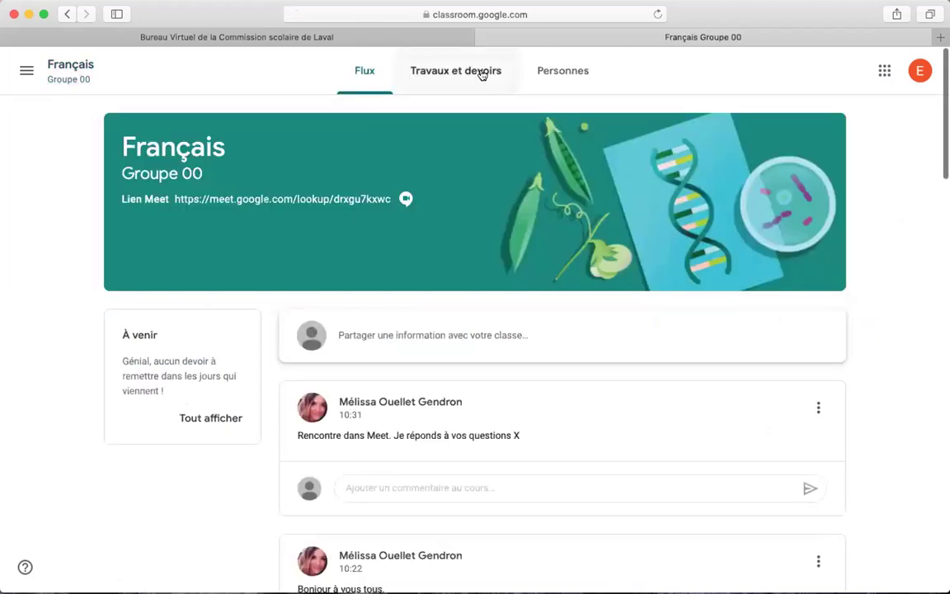
{"action": "left_click", "coordinate": [483, 74]}
{"action": "scroll", "coordinate": [483, 329], "scroll_direction": "down", "scroll_amount": 4}
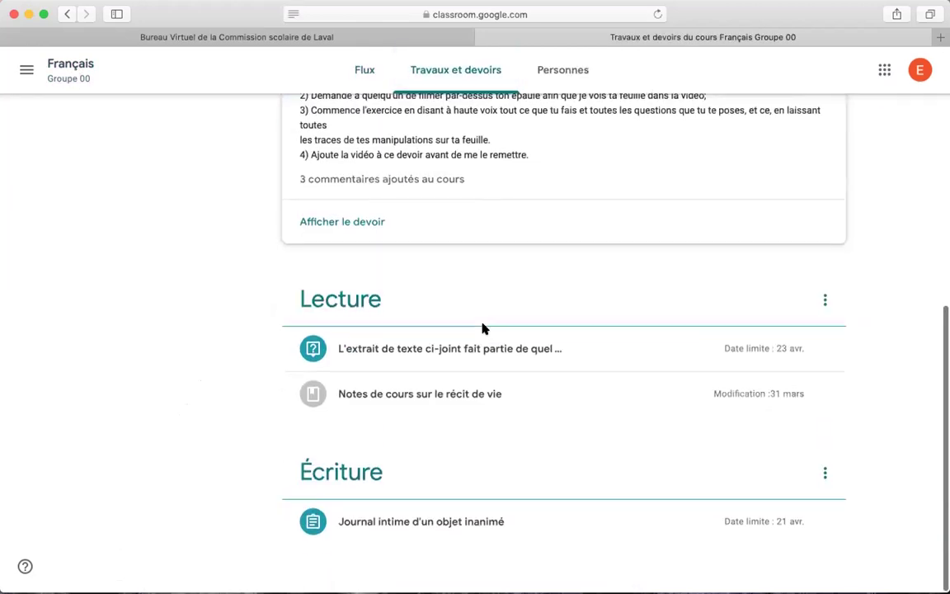
{"action": "left_click", "coordinate": [484, 353]}
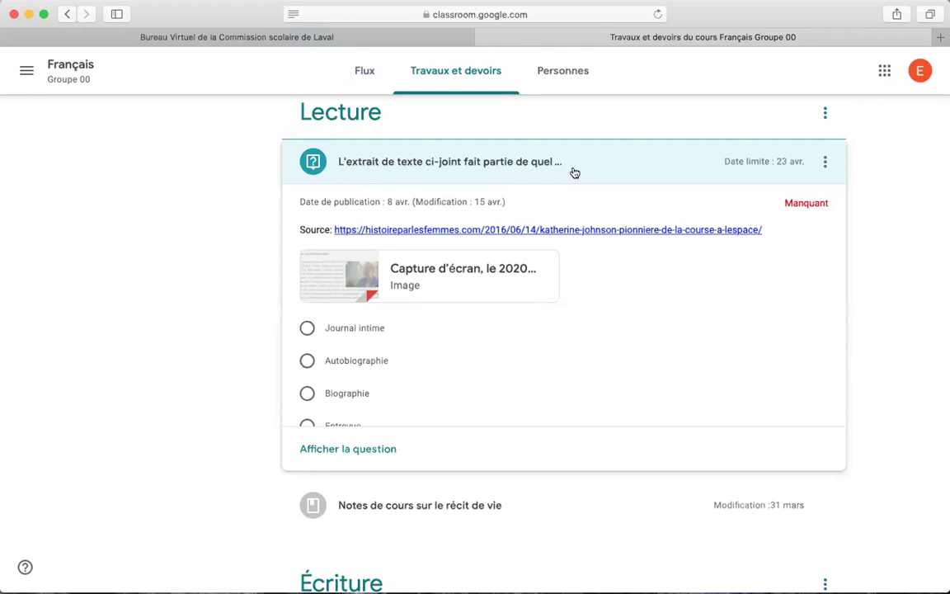
{"action": "scroll", "coordinate": [361, 394], "scroll_direction": "down", "scroll_amount": 2}
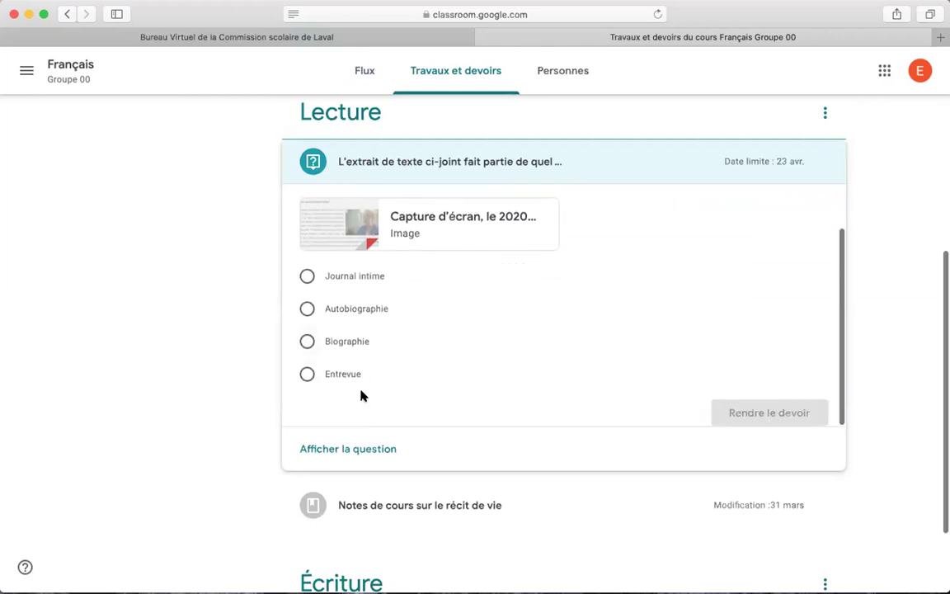
{"action": "scroll", "coordinate": [360, 394], "scroll_direction": "up", "scroll_amount": 2}
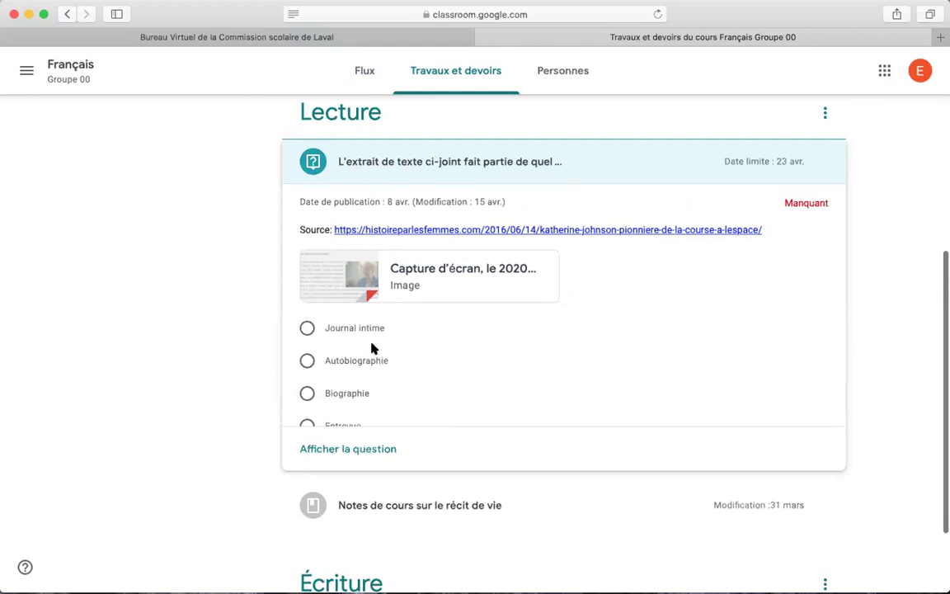
{"action": "scroll", "coordinate": [373, 346], "scroll_direction": "down", "scroll_amount": 2}
{"action": "scroll", "coordinate": [375, 337], "scroll_direction": "up", "scroll_amount": 2}
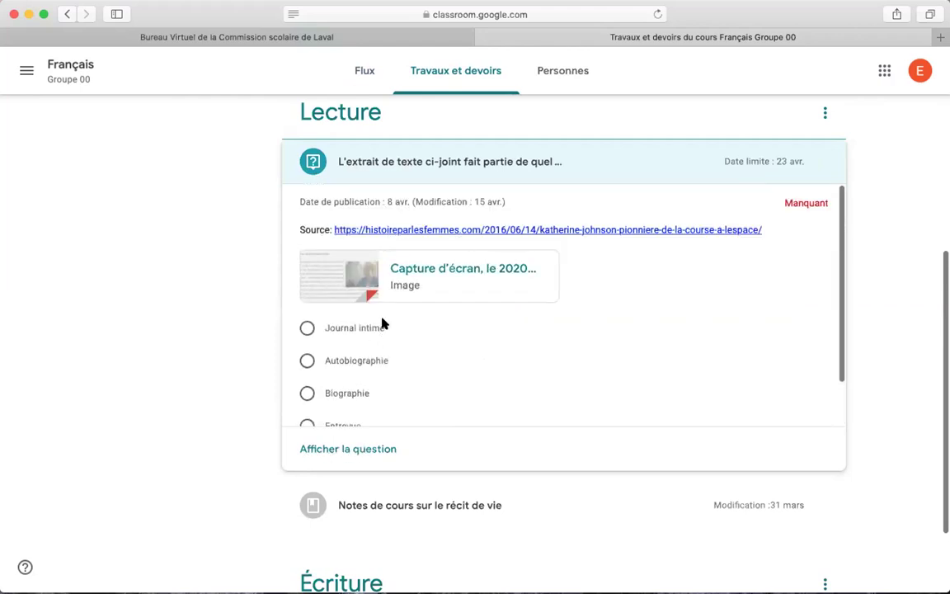
{"action": "scroll", "coordinate": [437, 297], "scroll_direction": "down", "scroll_amount": 2}
{"action": "scroll", "coordinate": [437, 297], "scroll_direction": "up", "scroll_amount": 2}
{"action": "scroll", "coordinate": [413, 329], "scroll_direction": "down", "scroll_amount": 2}
Open the récit de vie question page, view its Capture d'écran excerpt, then close it.
{"action": "left_click", "coordinate": [358, 450]}
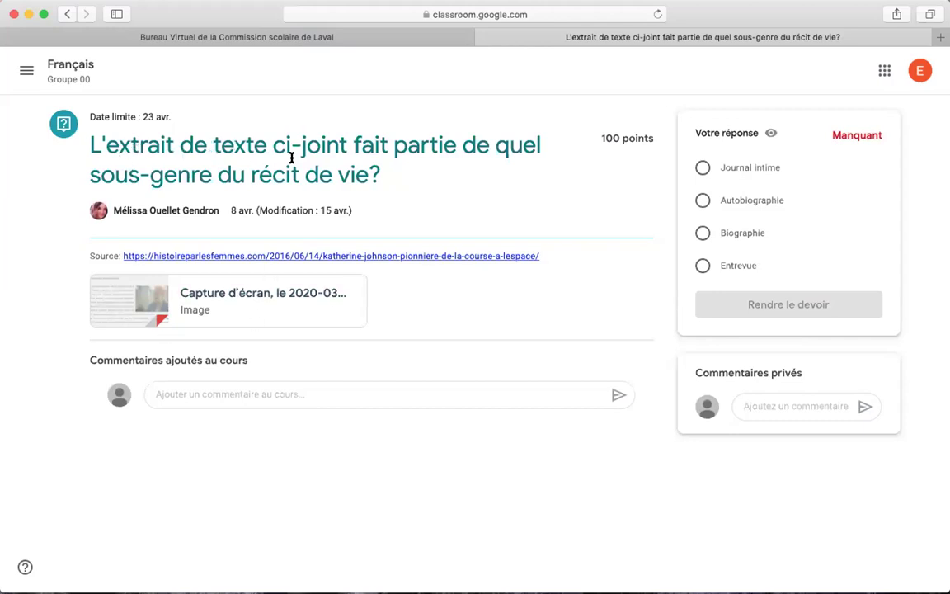
{"action": "left_click_drag", "start_coordinate": [93, 145], "coordinate": [376, 173]}
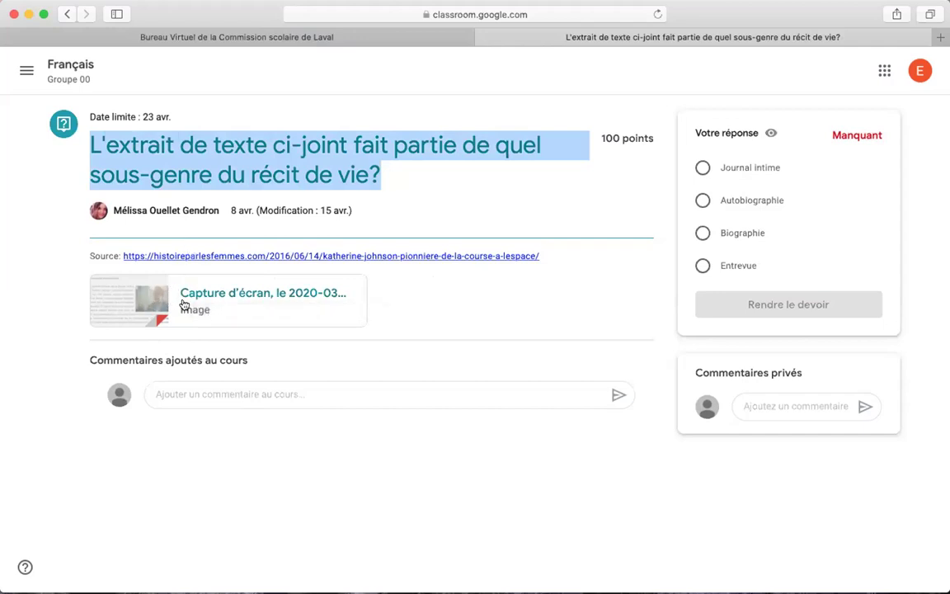
{"action": "left_click", "coordinate": [133, 302]}
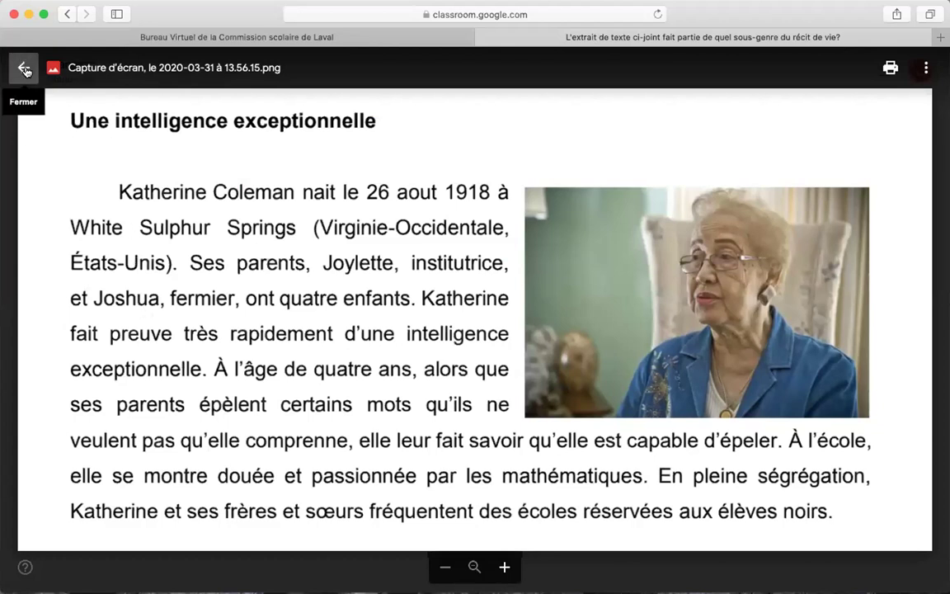
{"action": "left_click", "coordinate": [24, 70]}
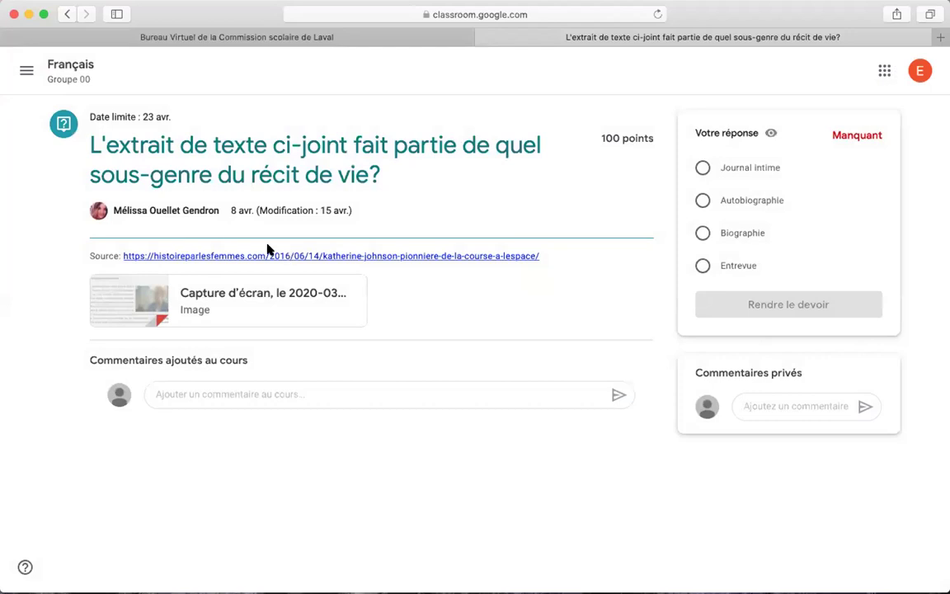
{"action": "left_click_drag", "start_coordinate": [120, 147], "coordinate": [389, 188]}
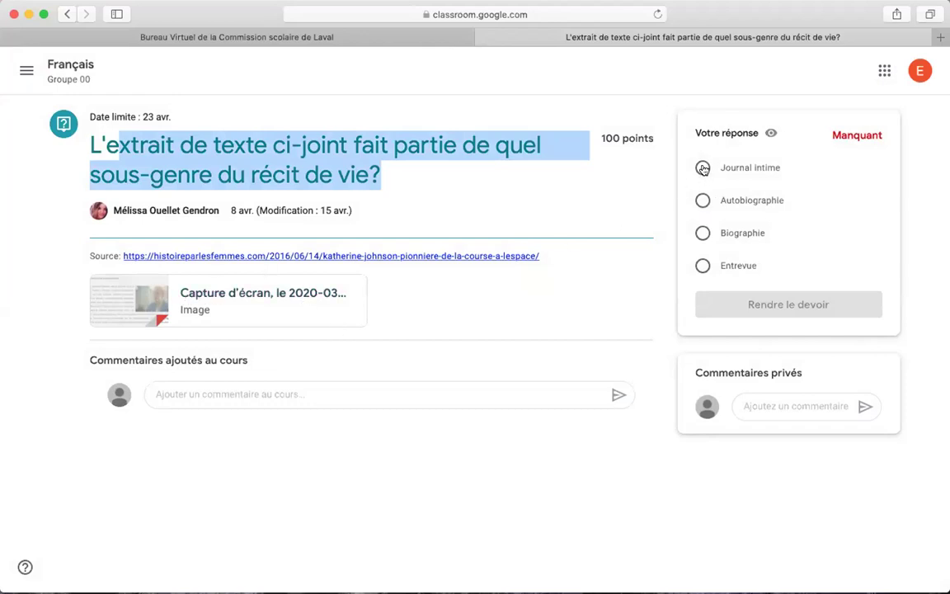
Choose Biographie as the answer and hand in the question, confirming Rendre le devoir.
{"action": "left_click", "coordinate": [701, 234]}
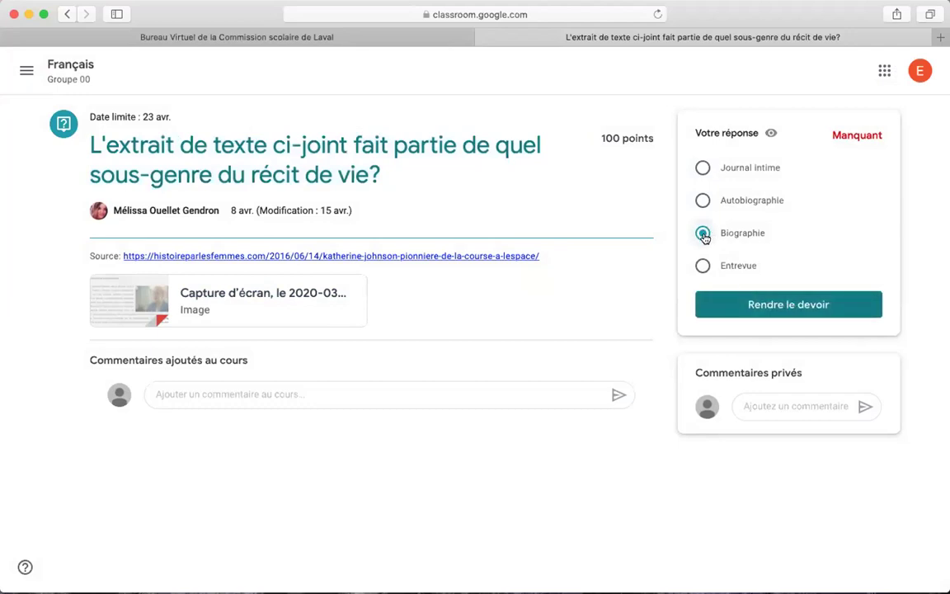
{"action": "left_click", "coordinate": [754, 305]}
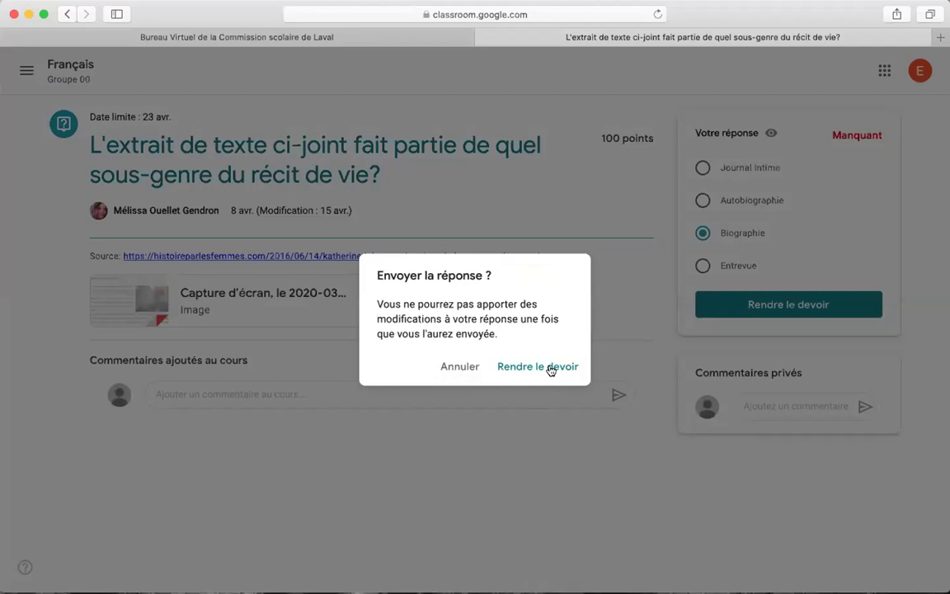
{"action": "left_click", "coordinate": [458, 367]}
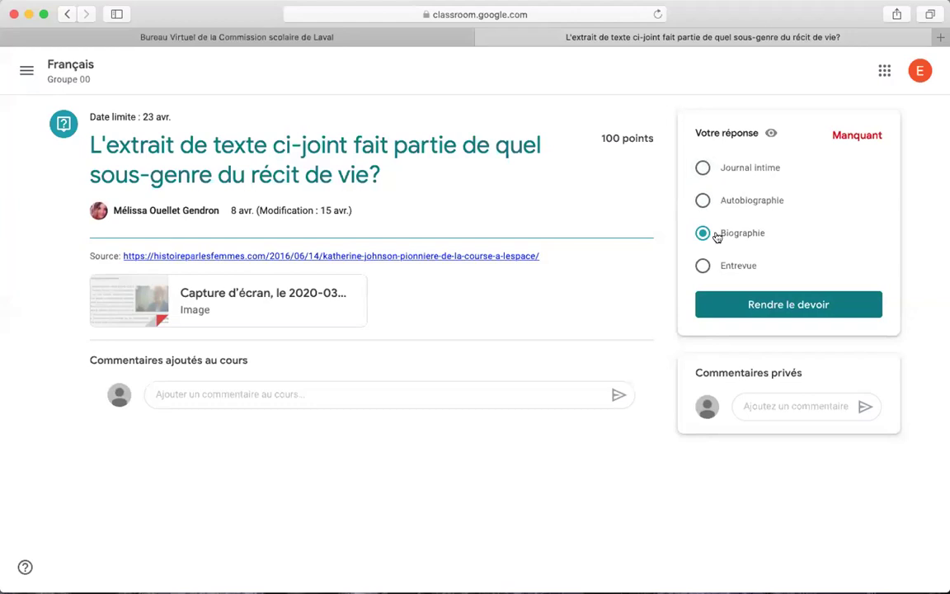
{"action": "left_click", "coordinate": [775, 305]}
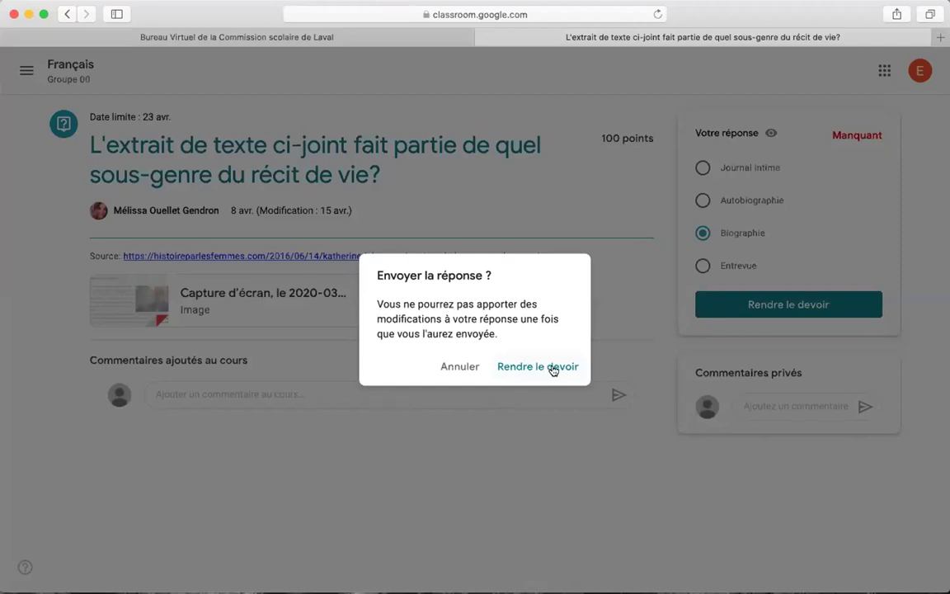
{"action": "left_click", "coordinate": [555, 369]}
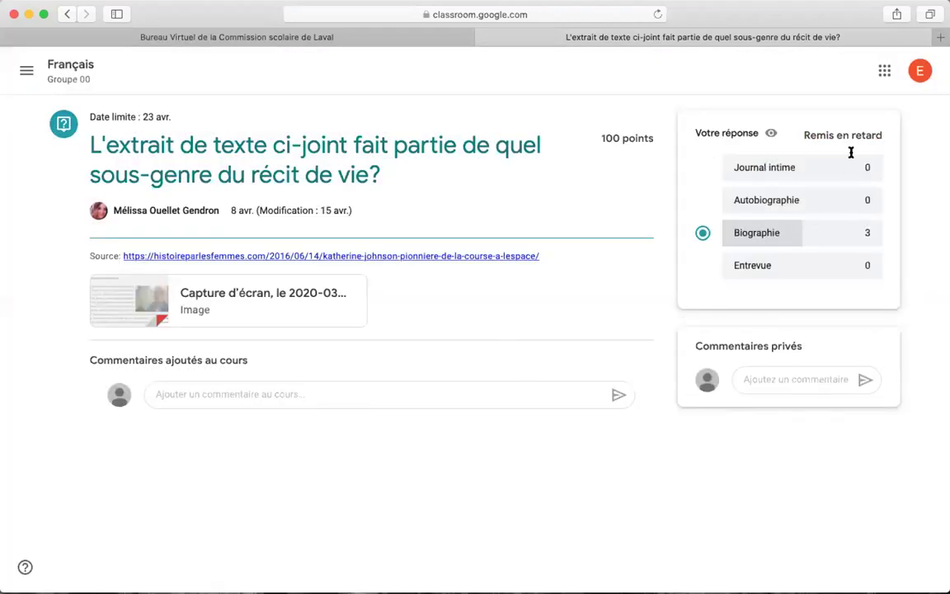
Check the answer tallies and Remis en retard status, then return to the Français stream.
{"action": "left_click_drag", "start_coordinate": [694, 131], "coordinate": [876, 262]}
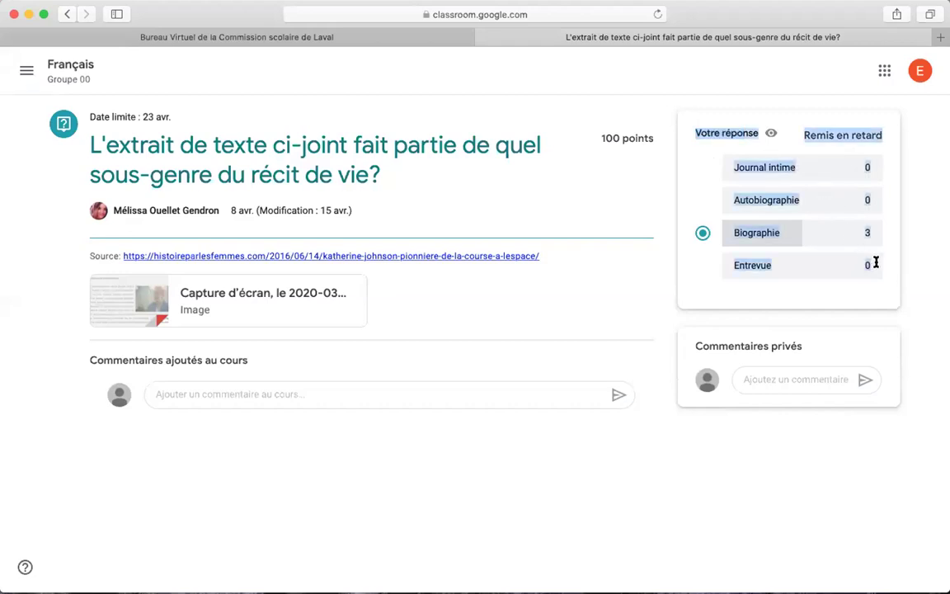
{"action": "left_click", "coordinate": [871, 236]}
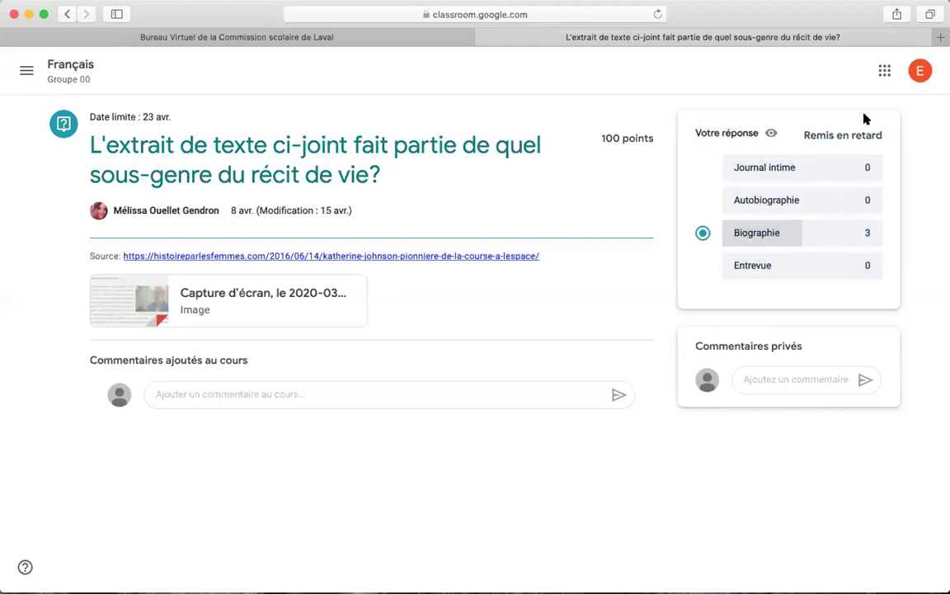
{"action": "left_click_drag", "start_coordinate": [804, 133], "coordinate": [902, 137]}
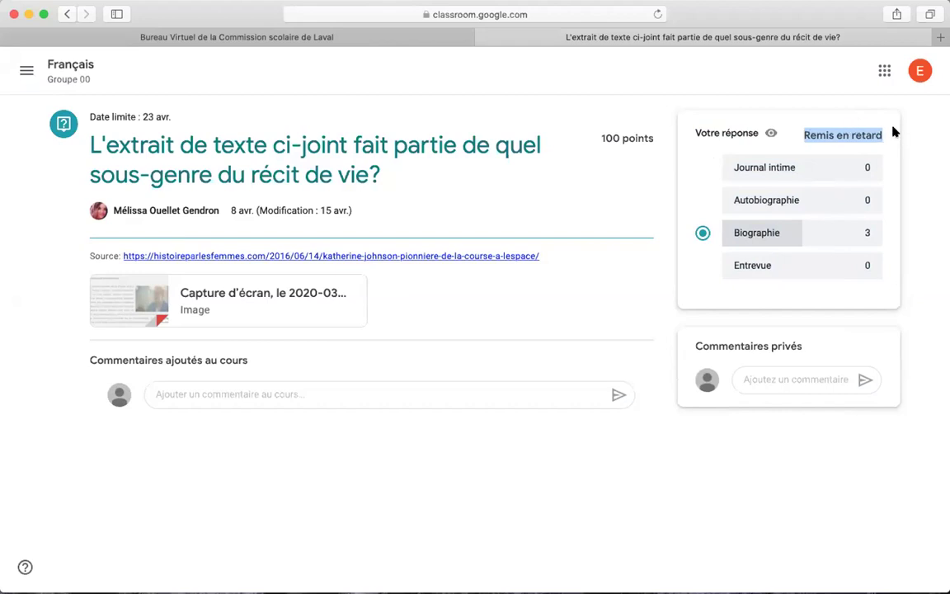
{"action": "left_click", "coordinate": [805, 79]}
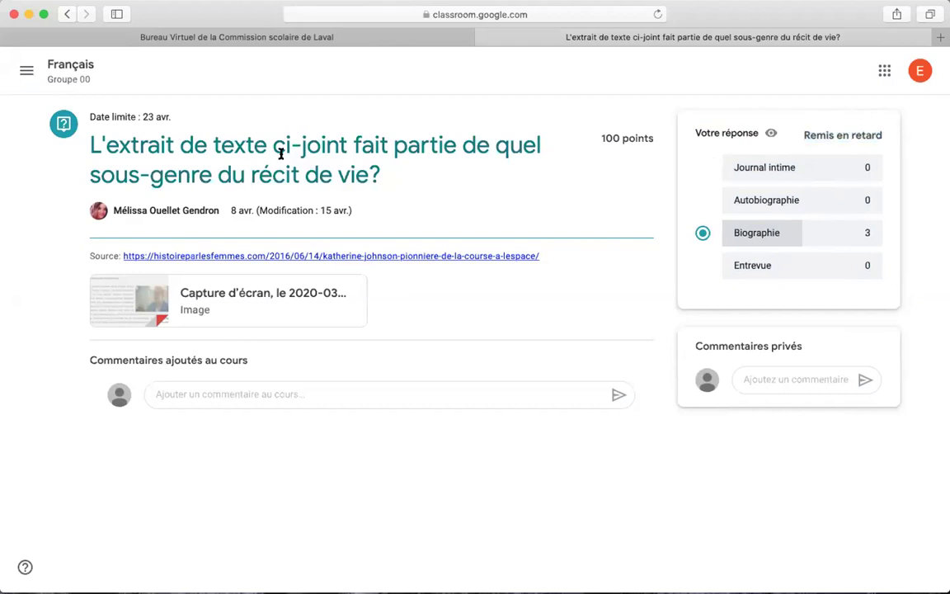
{"action": "left_click", "coordinate": [51, 65]}
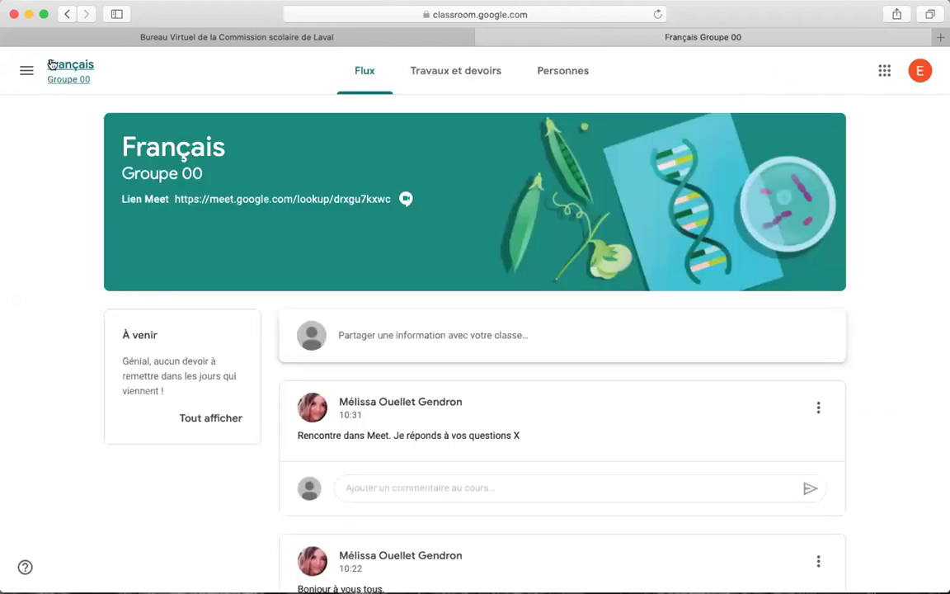
Reopen Travaux et devoirs, collapse the expanded question, and scroll through the topic sections.
{"action": "left_click", "coordinate": [437, 72]}
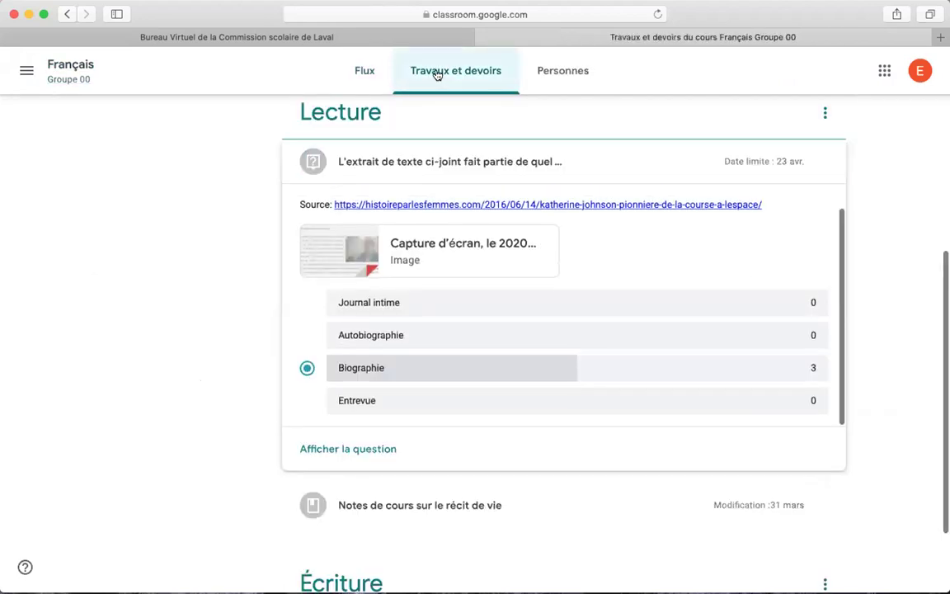
{"action": "left_click", "coordinate": [357, 169]}
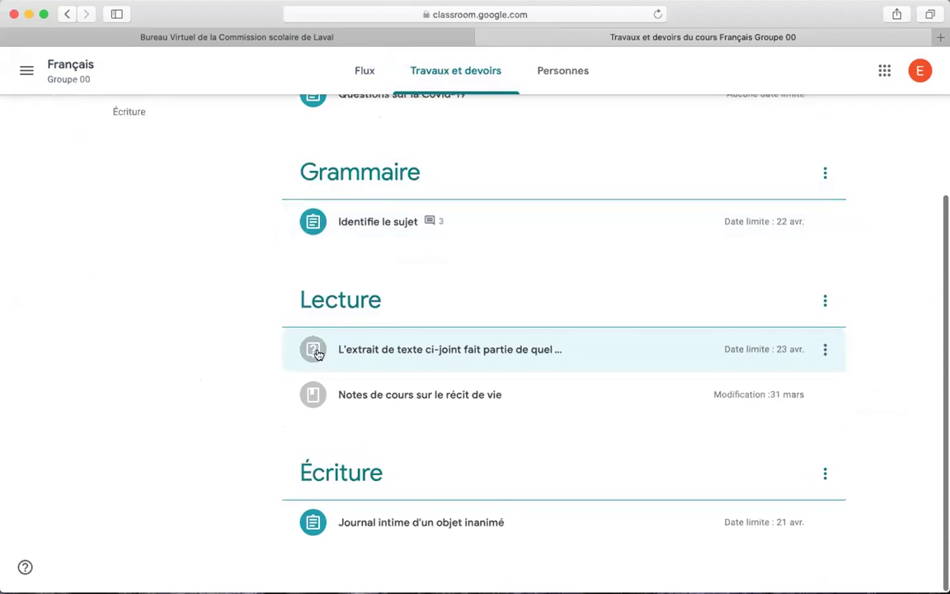
{"action": "scroll", "coordinate": [312, 347], "scroll_direction": "up", "scroll_amount": 3}
{"action": "scroll", "coordinate": [320, 356], "scroll_direction": "up", "scroll_amount": 2}
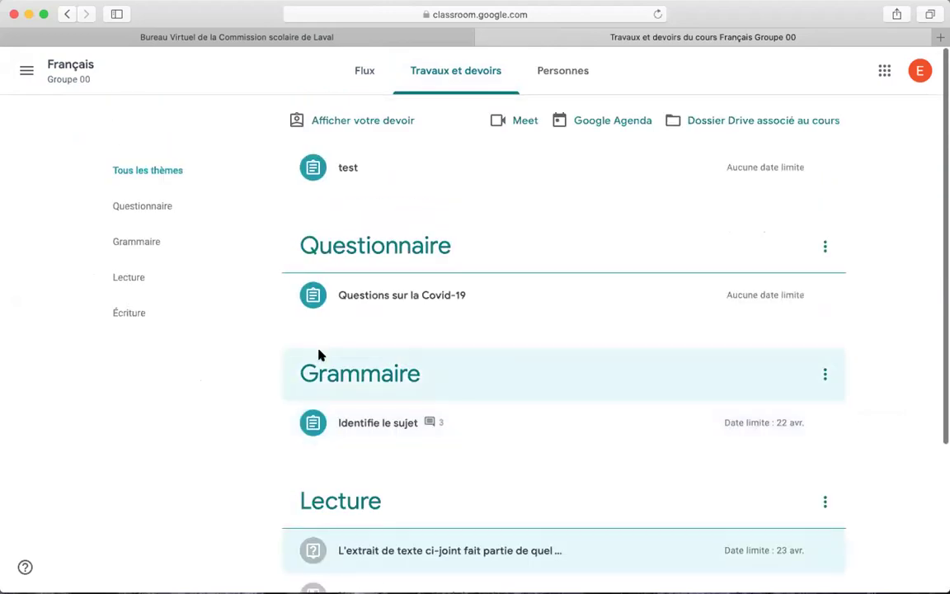
{"action": "scroll", "coordinate": [360, 420], "scroll_direction": "down", "scroll_amount": 5}
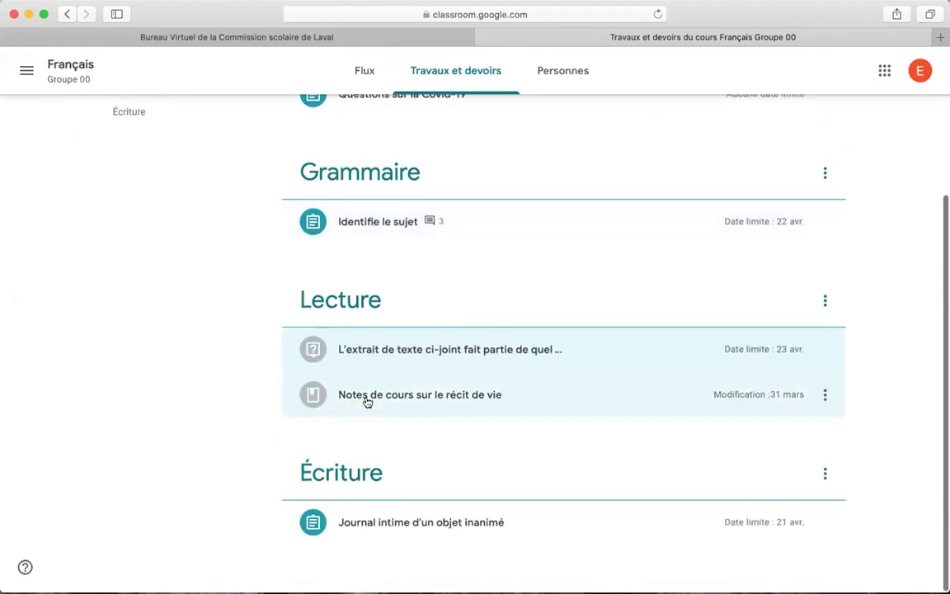
{"action": "scroll", "coordinate": [367, 399], "scroll_direction": "down", "scroll_amount": 1}
{"action": "scroll", "coordinate": [367, 397], "scroll_direction": "up", "scroll_amount": 5}
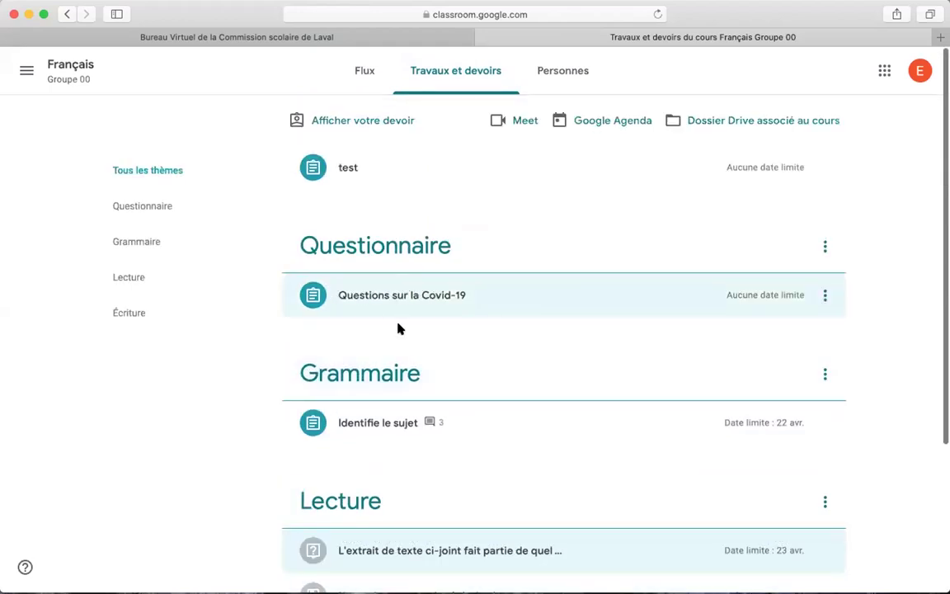
{"action": "scroll", "coordinate": [407, 441], "scroll_direction": "down", "scroll_amount": 4}
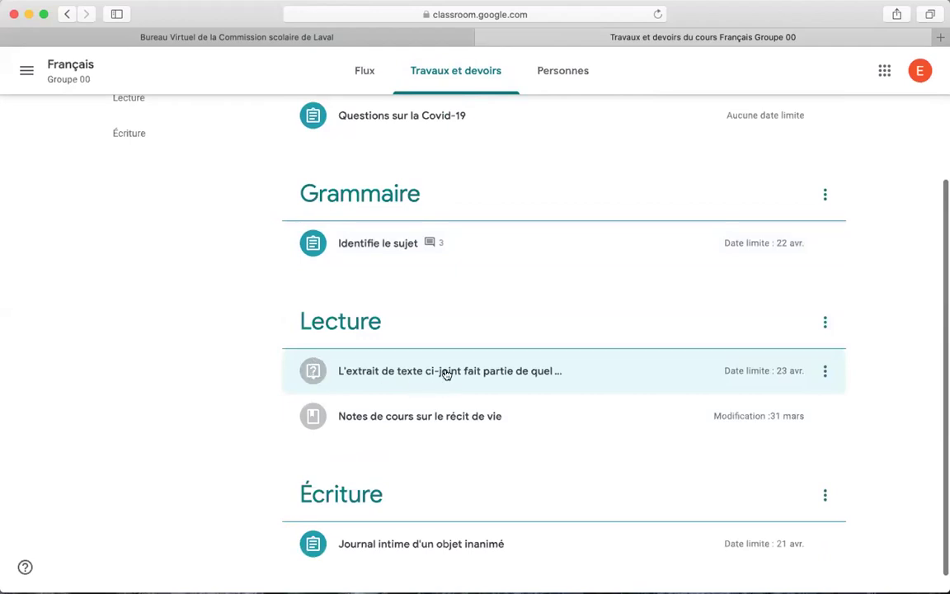
{"action": "scroll", "coordinate": [446, 372], "scroll_direction": "up", "scroll_amount": 4}
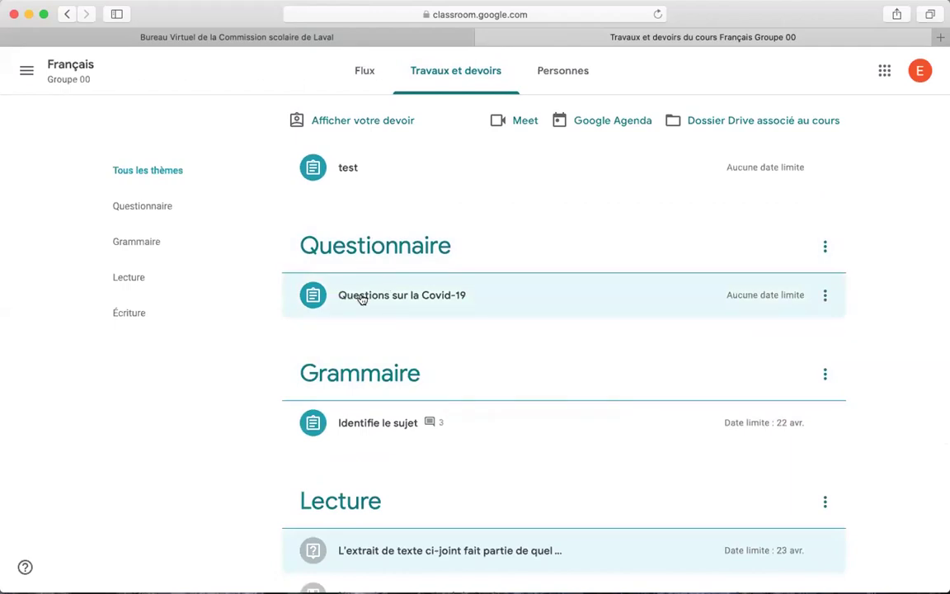
Open the full Questions sur la Covid-19 assignment page and dismiss the private comments notice.
{"action": "left_click", "coordinate": [379, 298]}
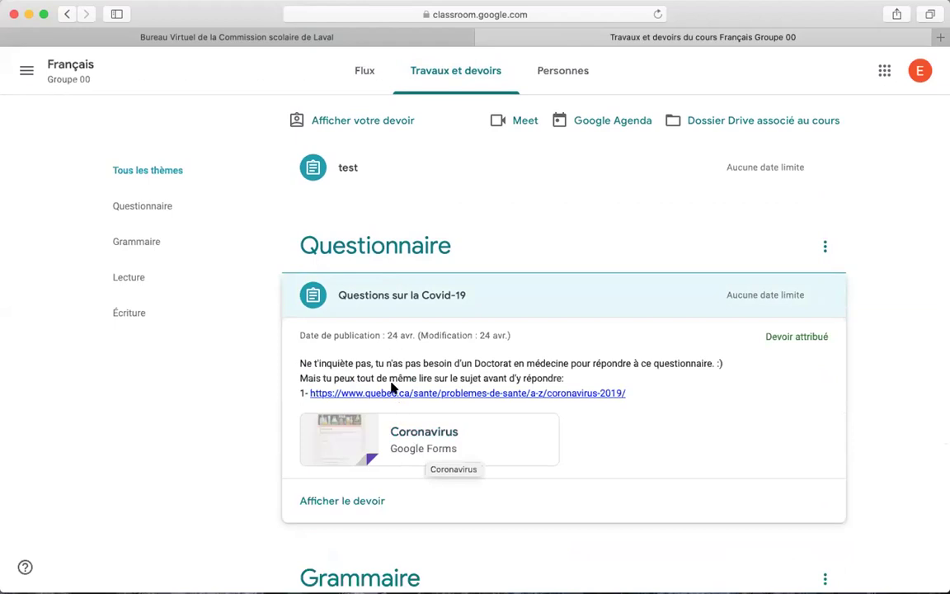
{"action": "scroll", "coordinate": [354, 349], "scroll_direction": "down", "scroll_amount": 1}
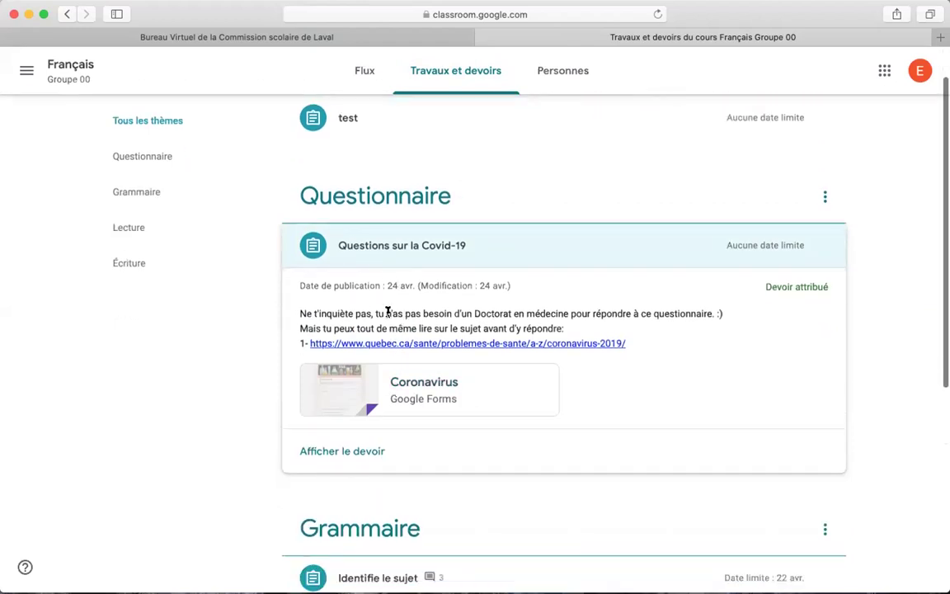
{"action": "left_click", "coordinate": [339, 452]}
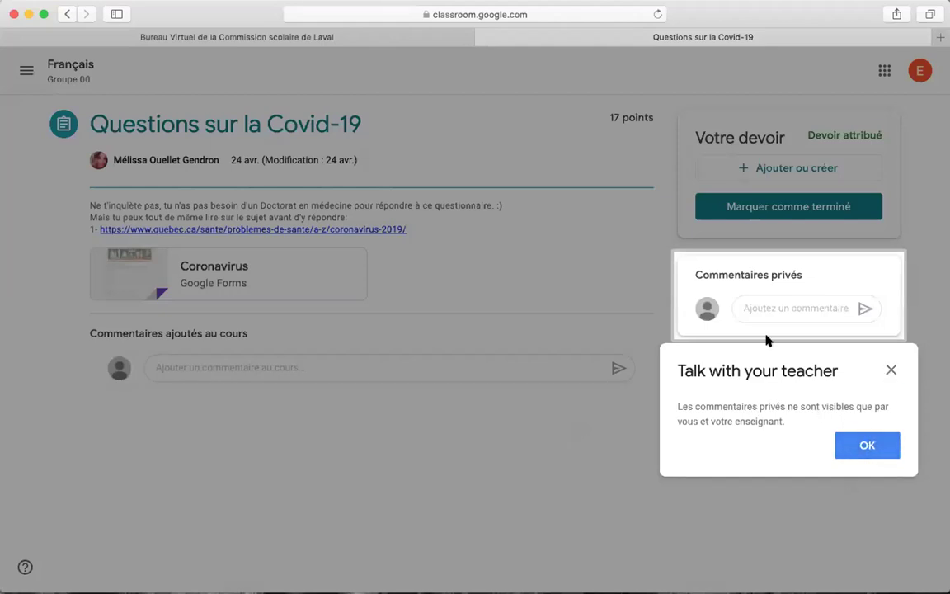
{"action": "left_click", "coordinate": [863, 448]}
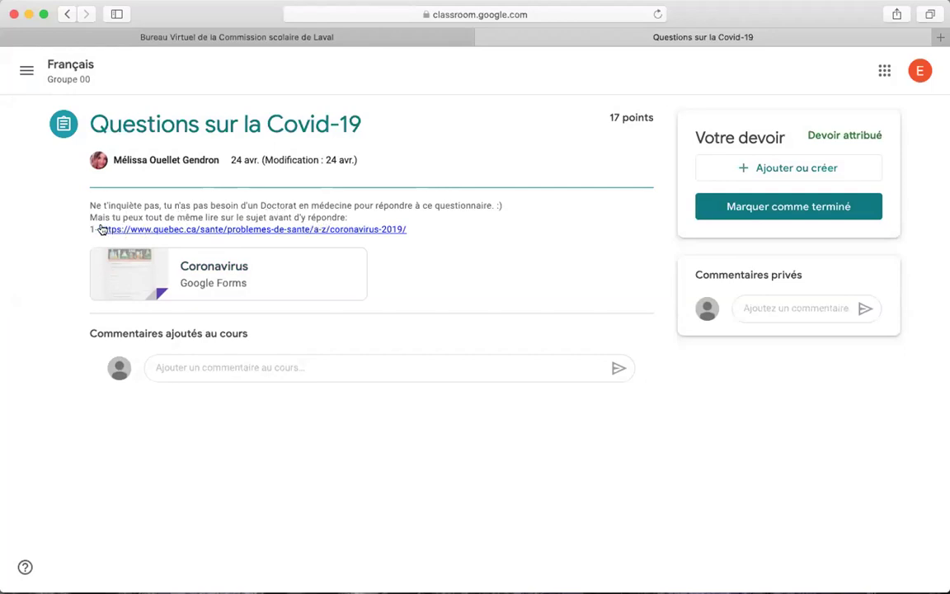
{"action": "left_click", "coordinate": [282, 230]}
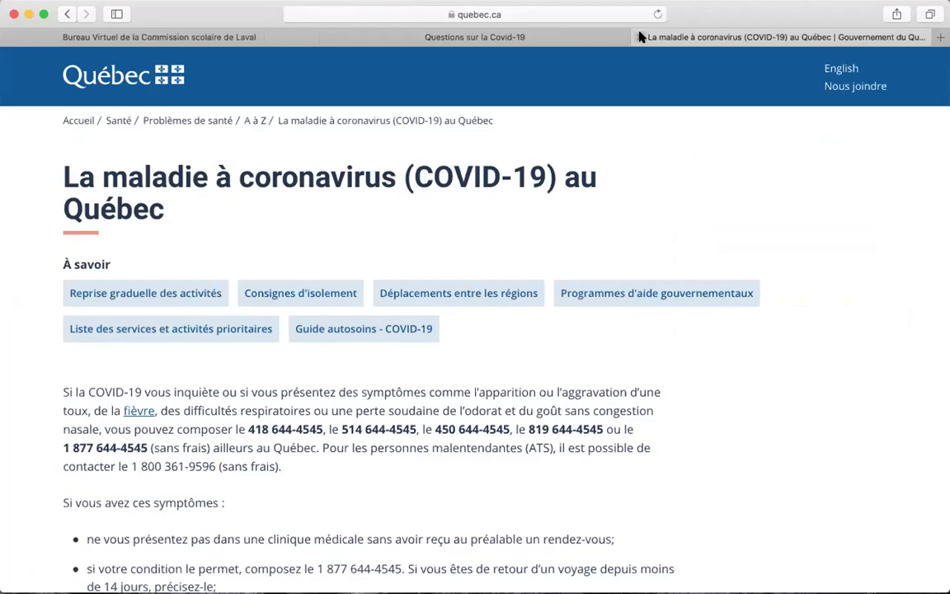
{"action": "scroll", "coordinate": [617, 369], "scroll_direction": "down", "scroll_amount": 10}
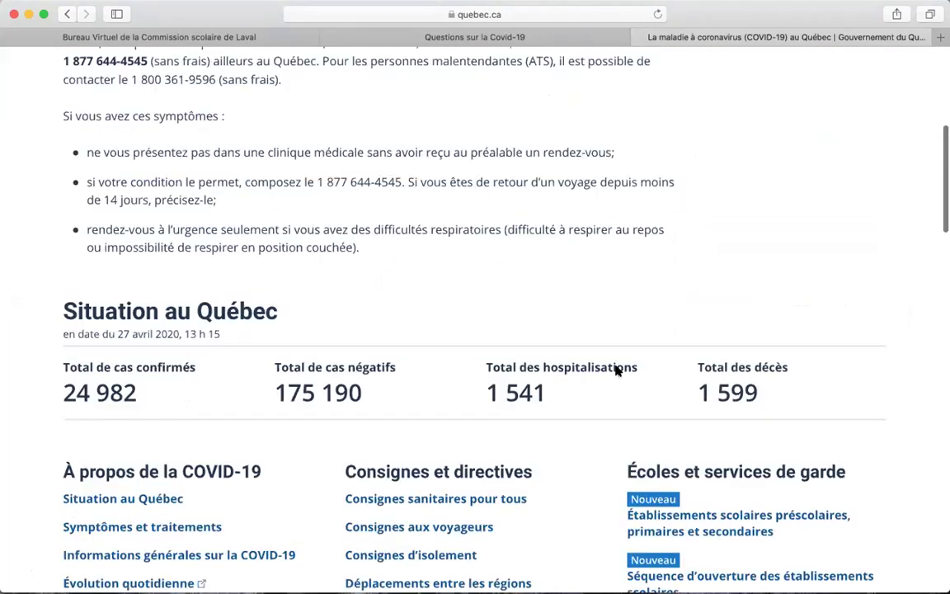
{"action": "scroll", "coordinate": [615, 365], "scroll_direction": "up", "scroll_amount": 3}
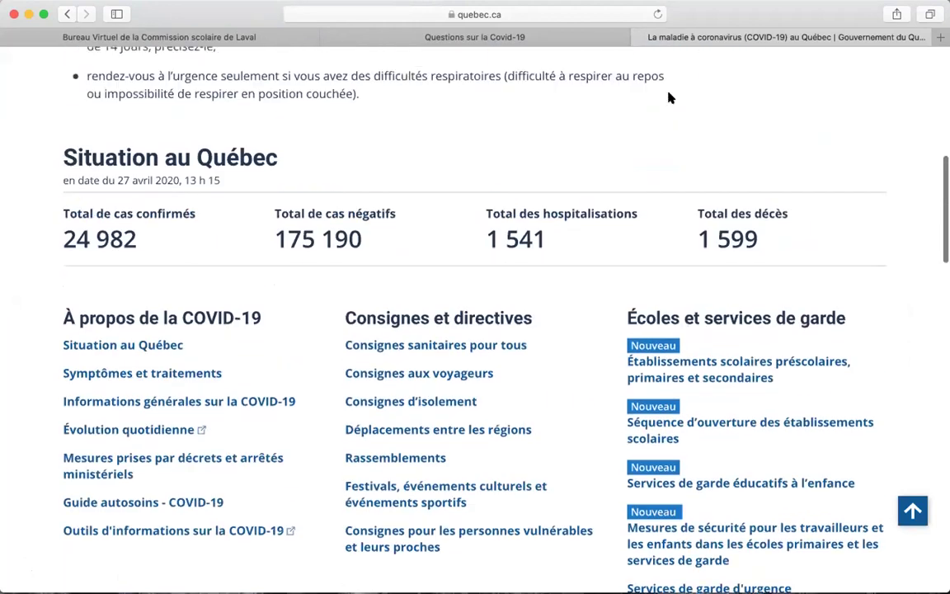
{"action": "left_click", "coordinate": [640, 37]}
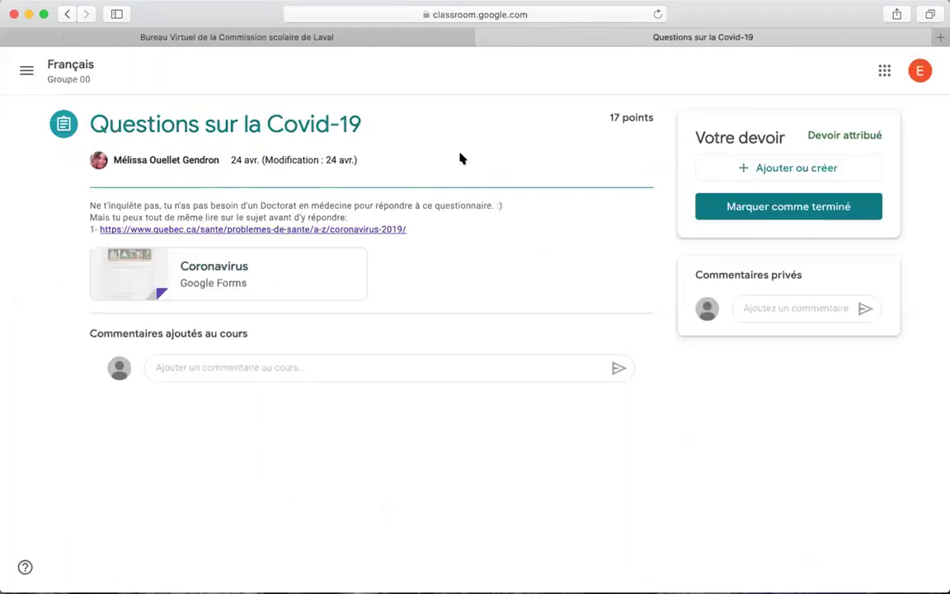
Open the Coronavirus questionnaire and enter the student's full name in 'Quel est ton nom?'.
{"action": "left_click", "coordinate": [161, 272]}
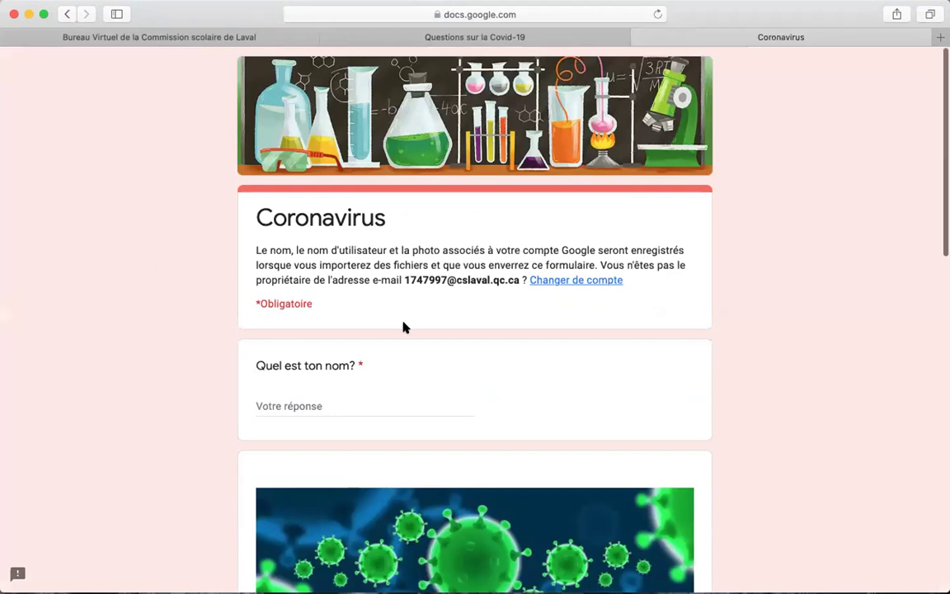
{"action": "scroll", "coordinate": [404, 327], "scroll_direction": "down", "scroll_amount": 2}
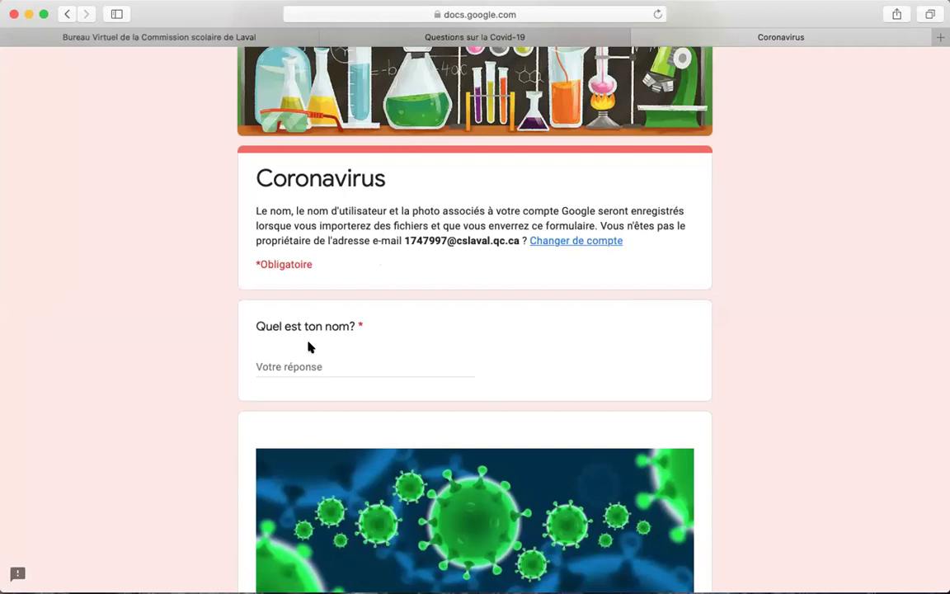
{"action": "left_click", "coordinate": [302, 368]}
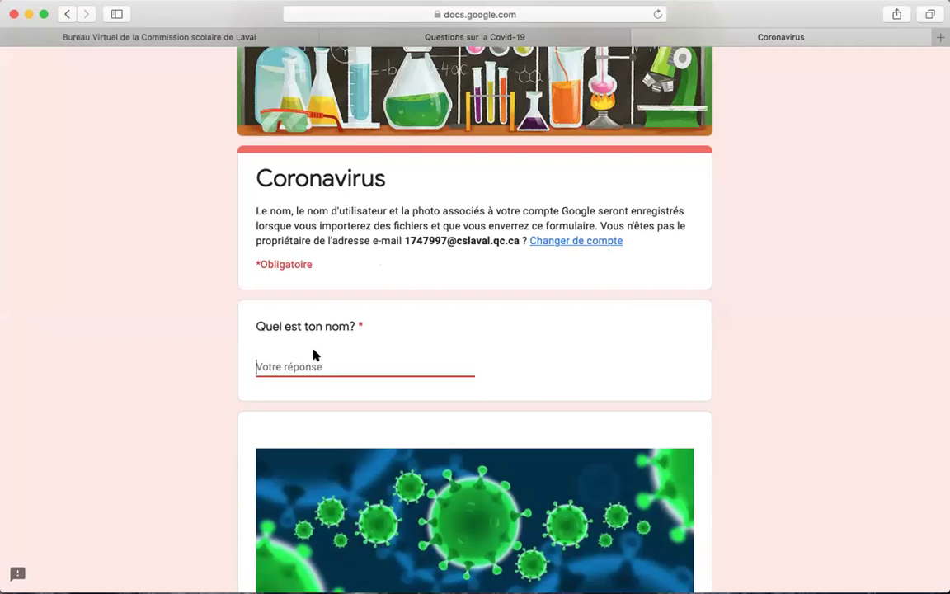
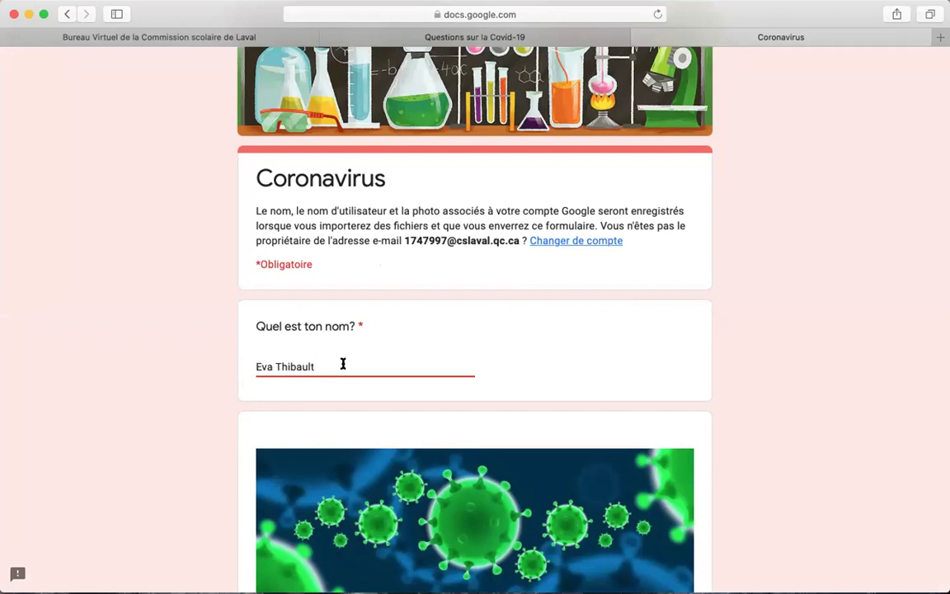
Highlight the account e-mail in the form header, then return to the name answer.
{"action": "scroll", "coordinate": [350, 358], "scroll_direction": "down", "scroll_amount": 2}
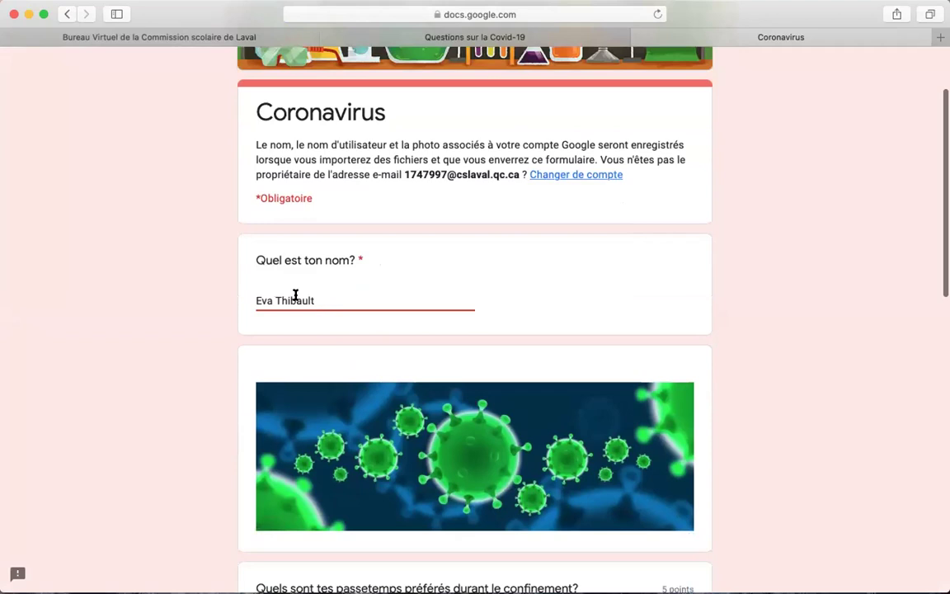
{"action": "scroll", "coordinate": [326, 299], "scroll_direction": "up", "scroll_amount": 3}
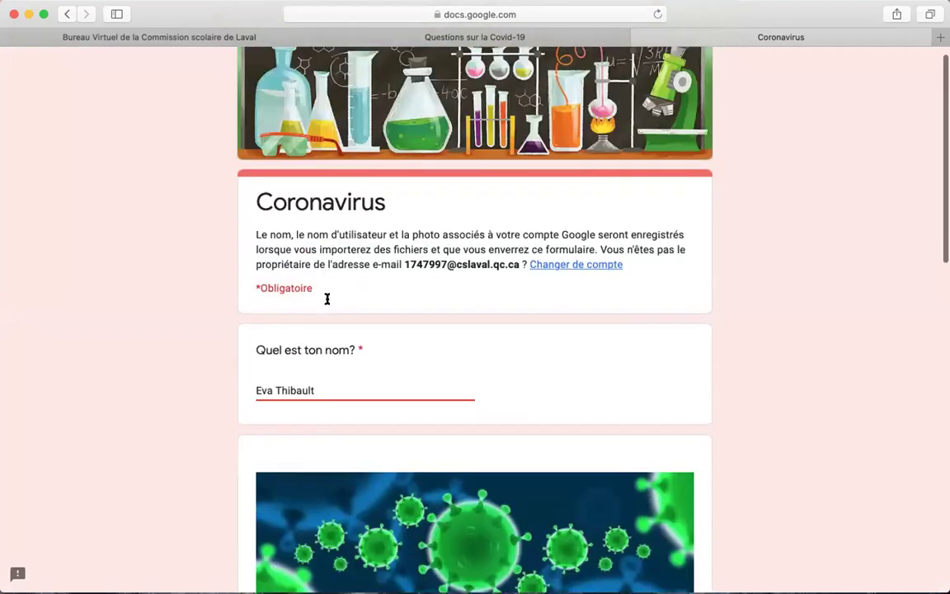
{"action": "scroll", "coordinate": [354, 299], "scroll_direction": "up", "scroll_amount": 1}
{"action": "mouse_move", "coordinate": [404, 279]}
{"action": "left_mouse_down"}
{"action": "mouse_move", "coordinate": [520, 277]}
{"action": "mouse_move", "coordinate": [403, 277]}
{"action": "left_mouse_up"}
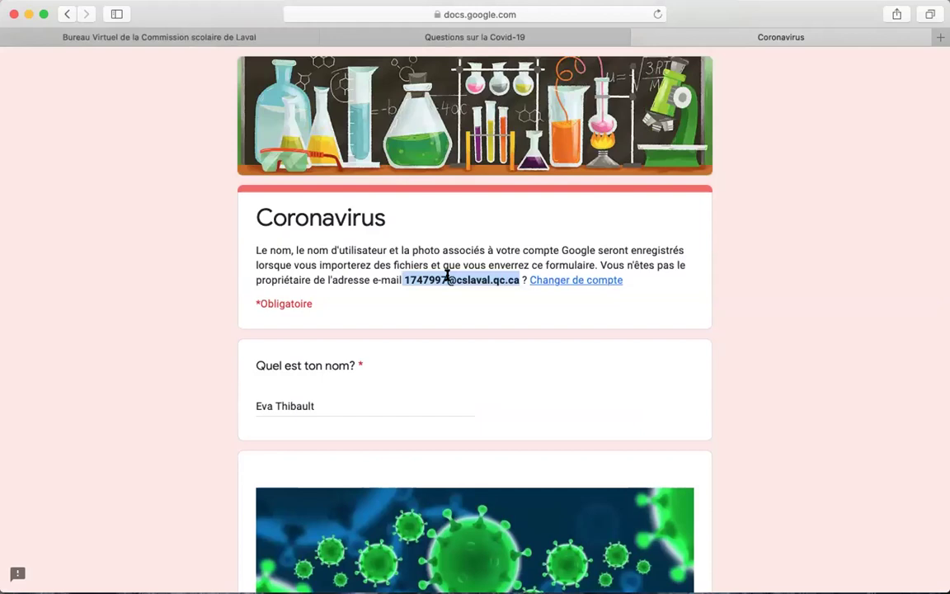
{"action": "scroll", "coordinate": [446, 275], "scroll_direction": "down", "scroll_amount": 5}
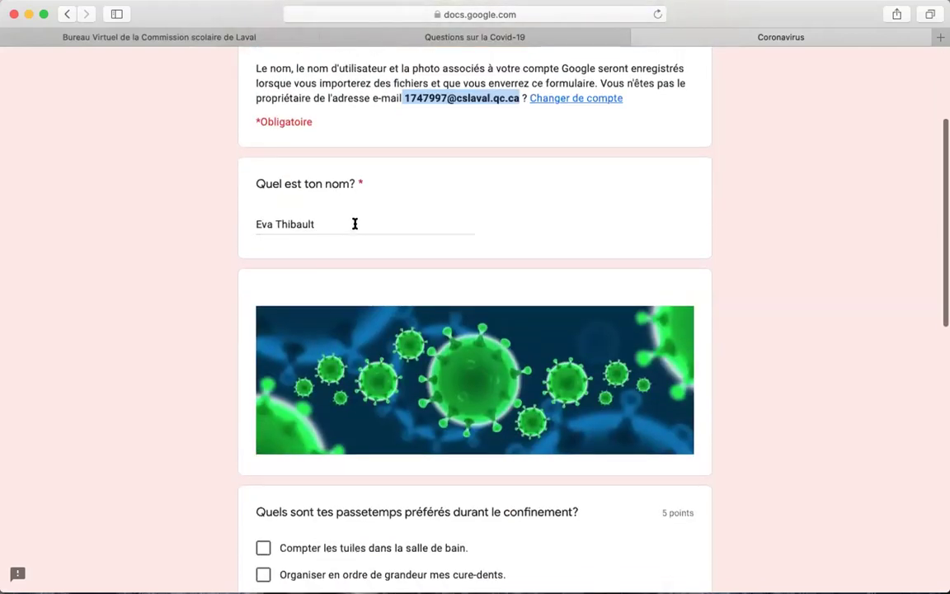
{"action": "left_click", "coordinate": [354, 223]}
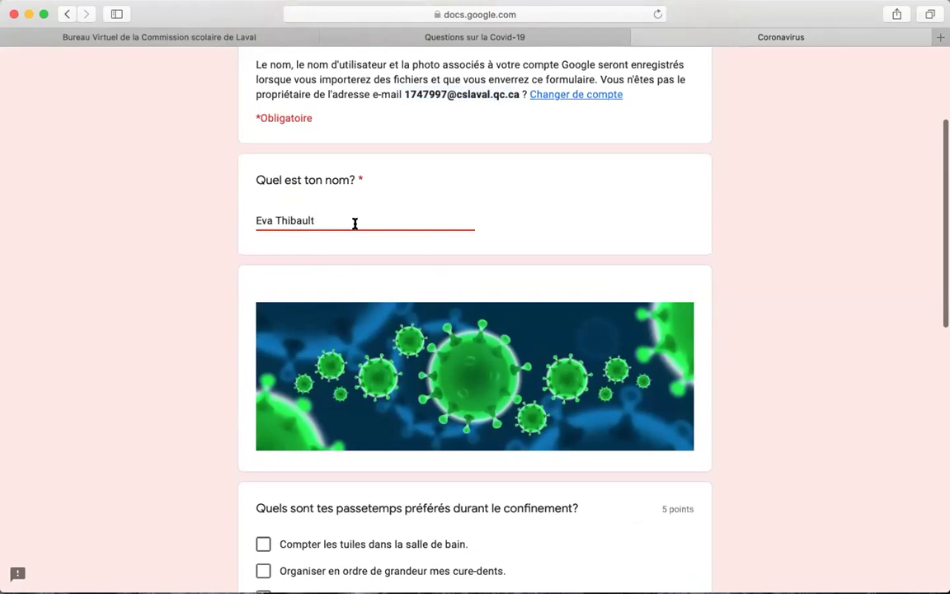
{"action": "scroll", "coordinate": [387, 348], "scroll_direction": "down", "scroll_amount": 4}
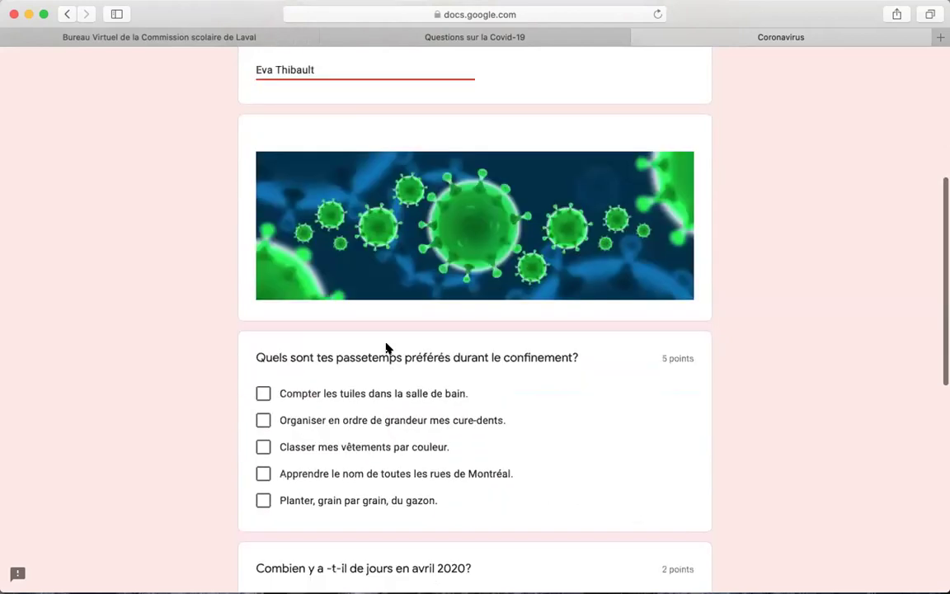
Check toothpick sorting, sorting clothes by colour and Montréal street names; select 30 days for April 2020.
{"action": "scroll", "coordinate": [387, 348], "scroll_direction": "down", "scroll_amount": 2}
{"action": "left_click", "coordinate": [264, 357]}
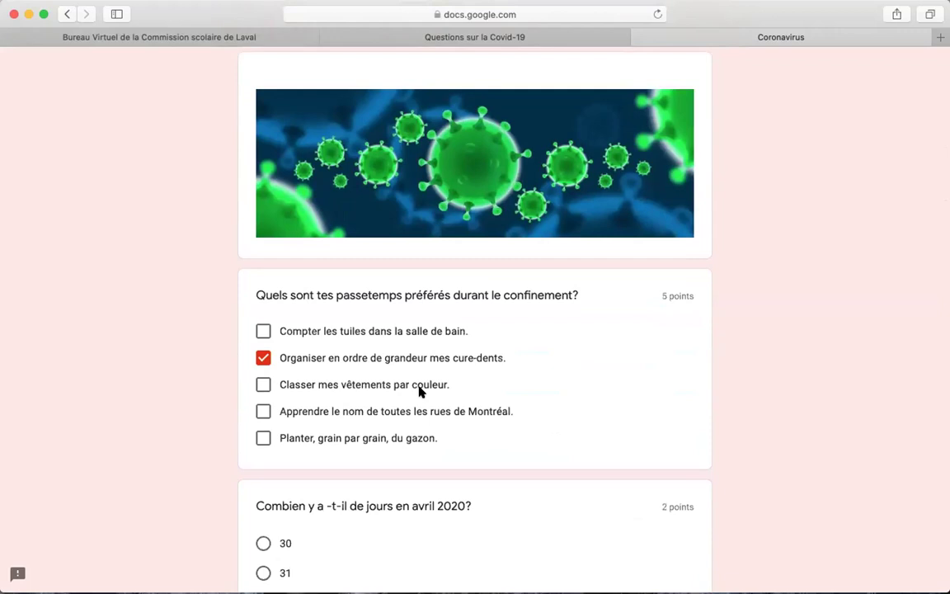
{"action": "scroll", "coordinate": [419, 391], "scroll_direction": "down", "scroll_amount": 8}
{"action": "left_click", "coordinate": [262, 271]}
{"action": "left_click", "coordinate": [263, 301]}
{"action": "left_click", "coordinate": [263, 241]}
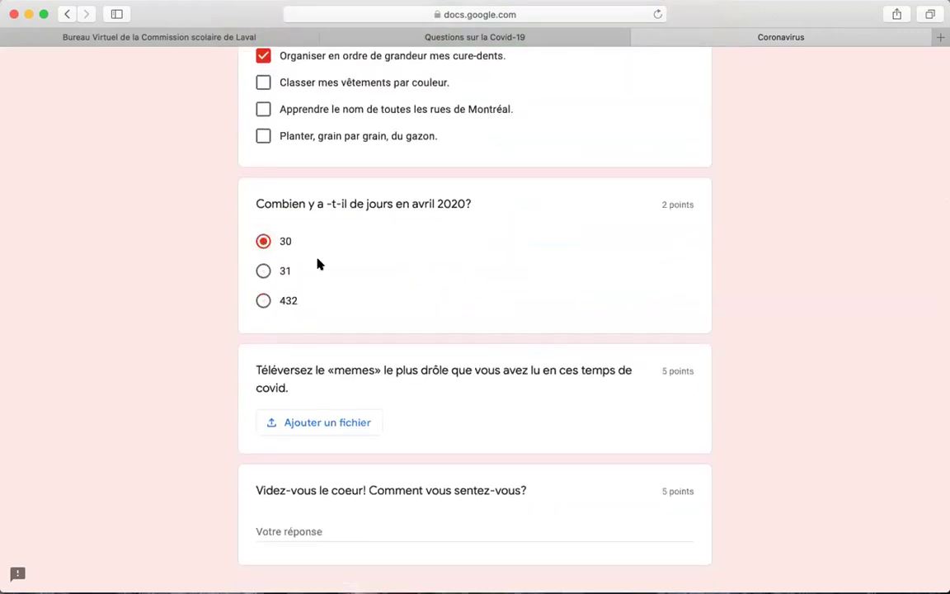
{"action": "scroll", "coordinate": [312, 264], "scroll_direction": "up", "scroll_amount": 4}
{"action": "left_click", "coordinate": [263, 246]}
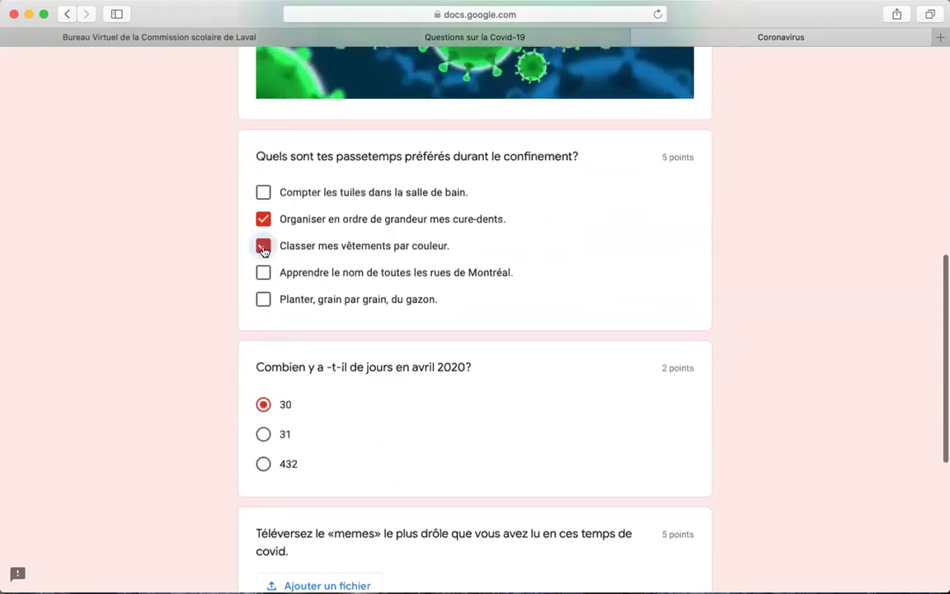
{"action": "left_click", "coordinate": [263, 272]}
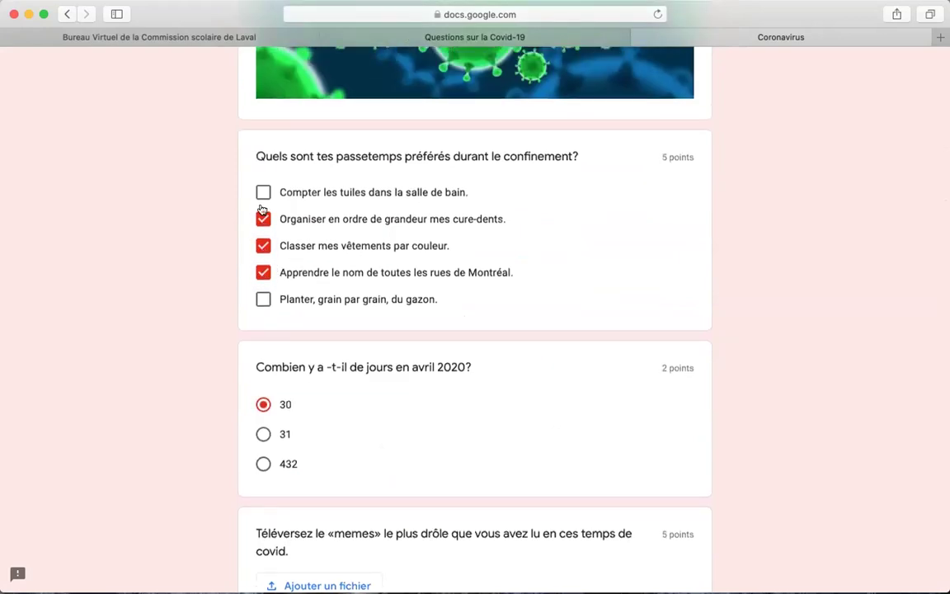
Type a random text answer in the feelings question.
{"action": "scroll", "coordinate": [372, 319], "scroll_direction": "down", "scroll_amount": 5}
{"action": "scroll", "coordinate": [373, 314], "scroll_direction": "up", "scroll_amount": 5}
{"action": "scroll", "coordinate": [670, 377], "scroll_direction": "down", "scroll_amount": 4}
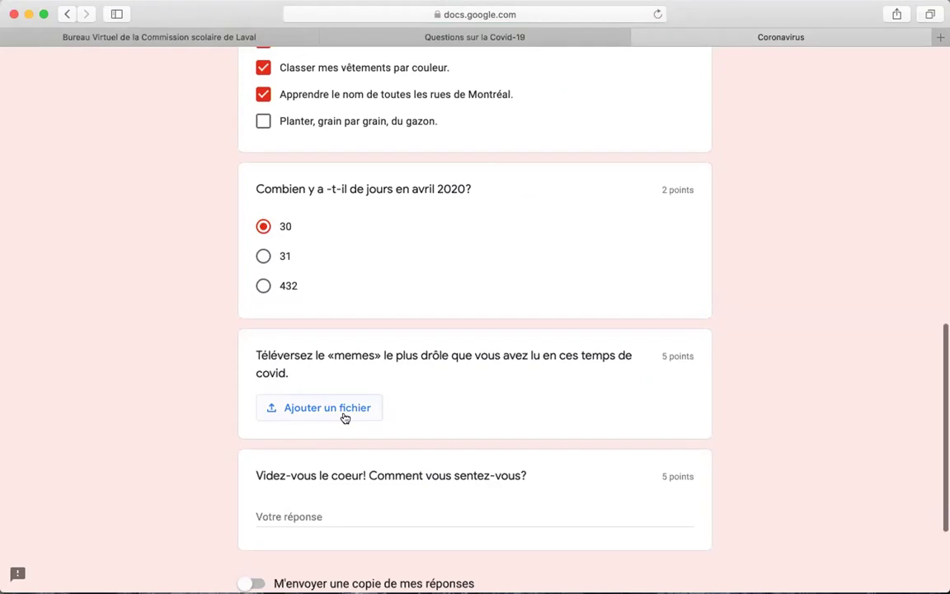
{"action": "scroll", "coordinate": [344, 418], "scroll_direction": "down", "scroll_amount": 2}
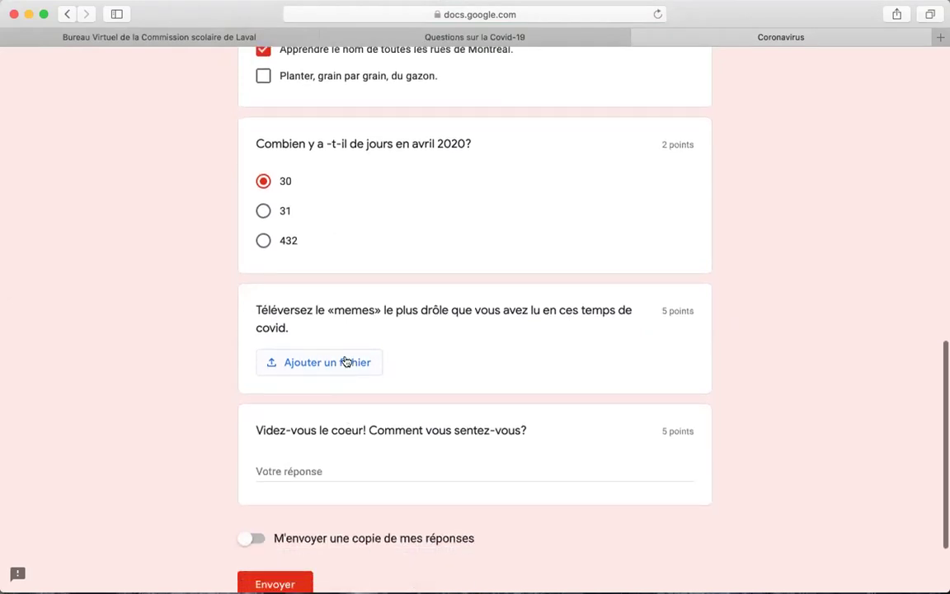
{"action": "scroll", "coordinate": [344, 367], "scroll_direction": "down", "scroll_amount": 4}
{"action": "left_click", "coordinate": [310, 356]}
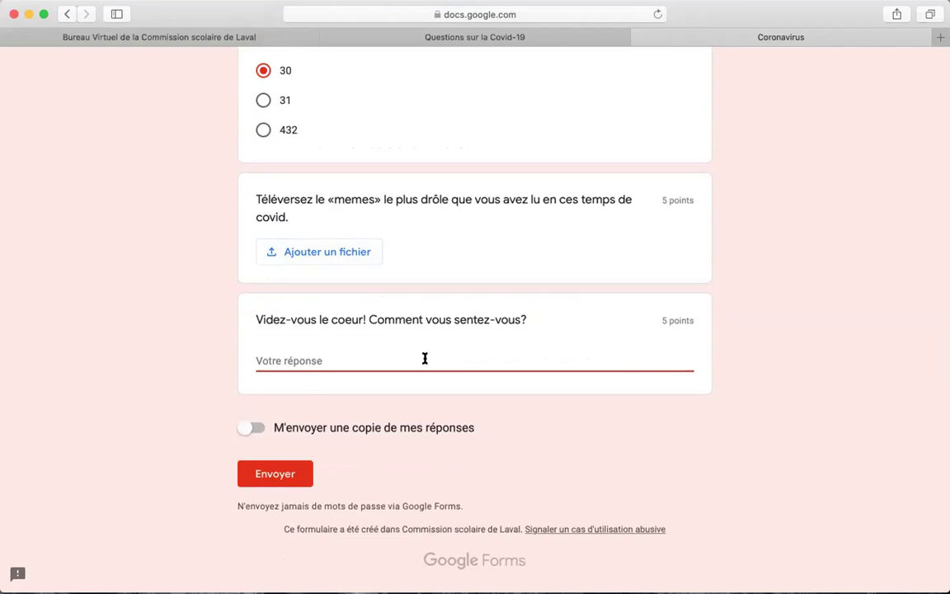
{"action": "type", "text": "kdjvbaldkjfbvaldkjfbvsldjkfb"}
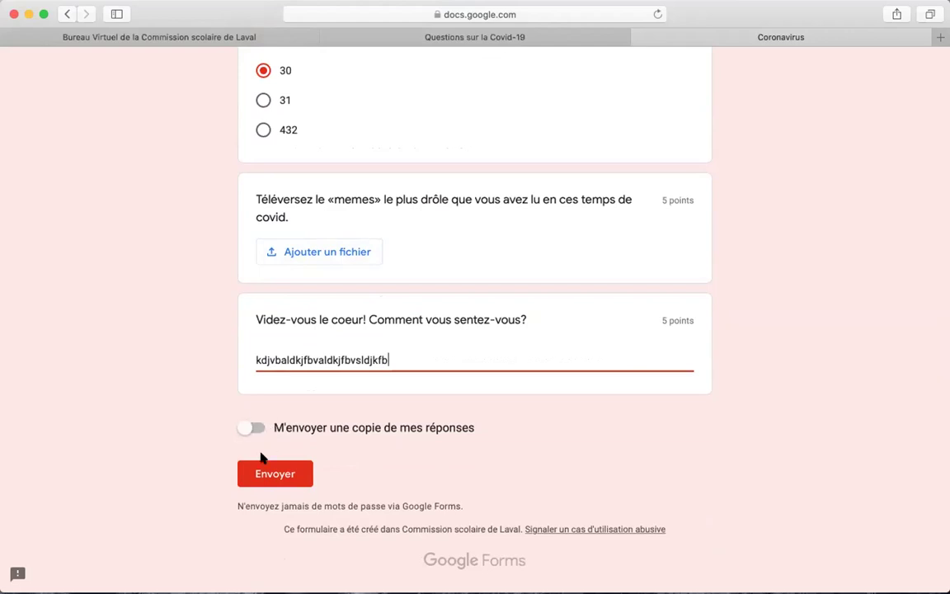
{"action": "scroll", "coordinate": [313, 413], "scroll_direction": "down", "scroll_amount": 2}
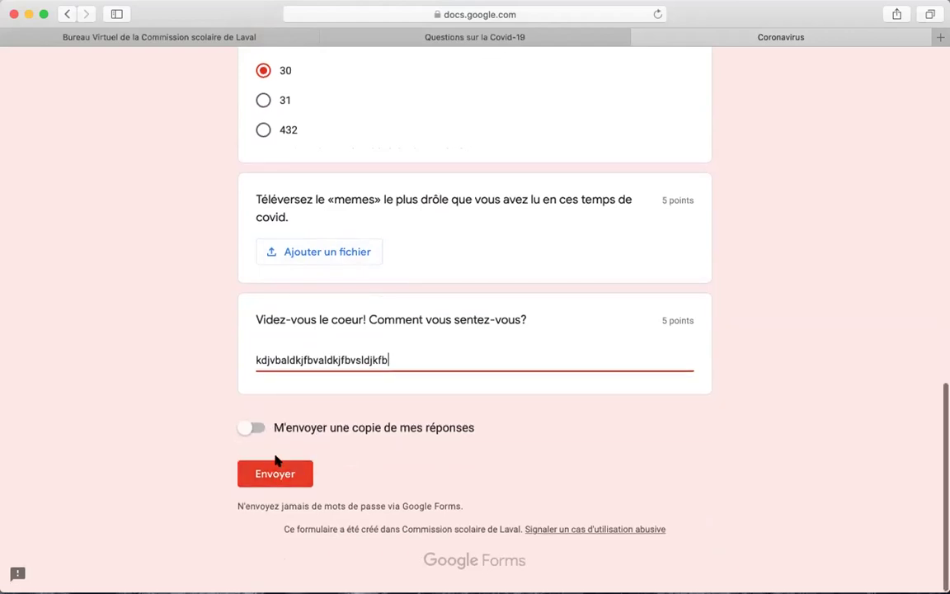
Submit the quiz and open its score view with 'Afficher la note'.
{"action": "left_click", "coordinate": [278, 482]}
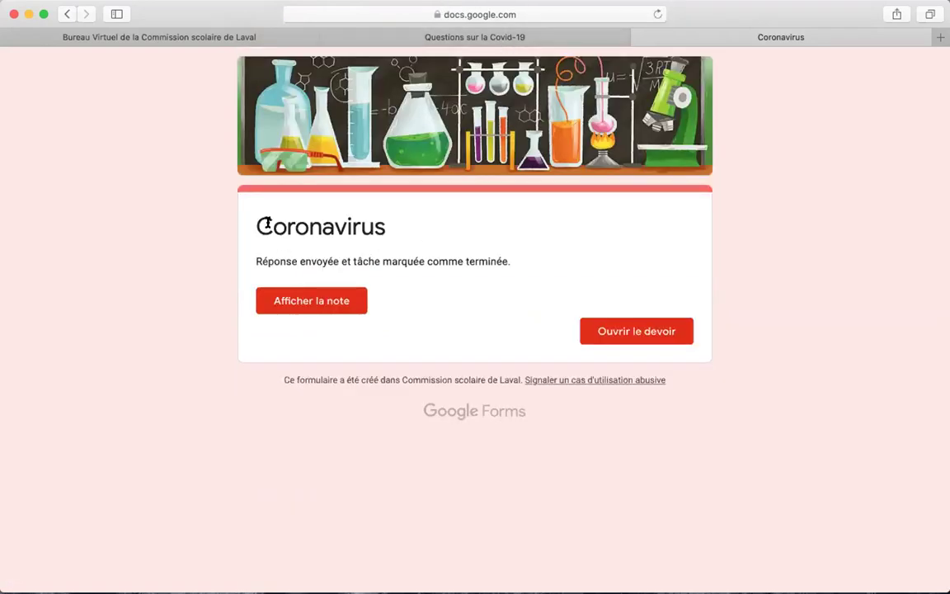
{"action": "left_click_drag", "start_coordinate": [255, 261], "coordinate": [506, 256]}
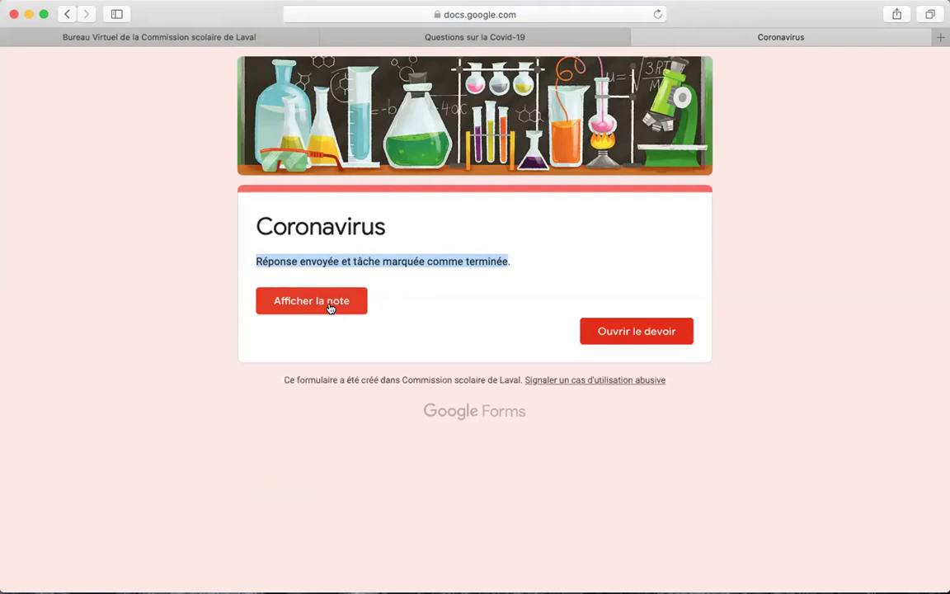
{"action": "left_click", "coordinate": [329, 305]}
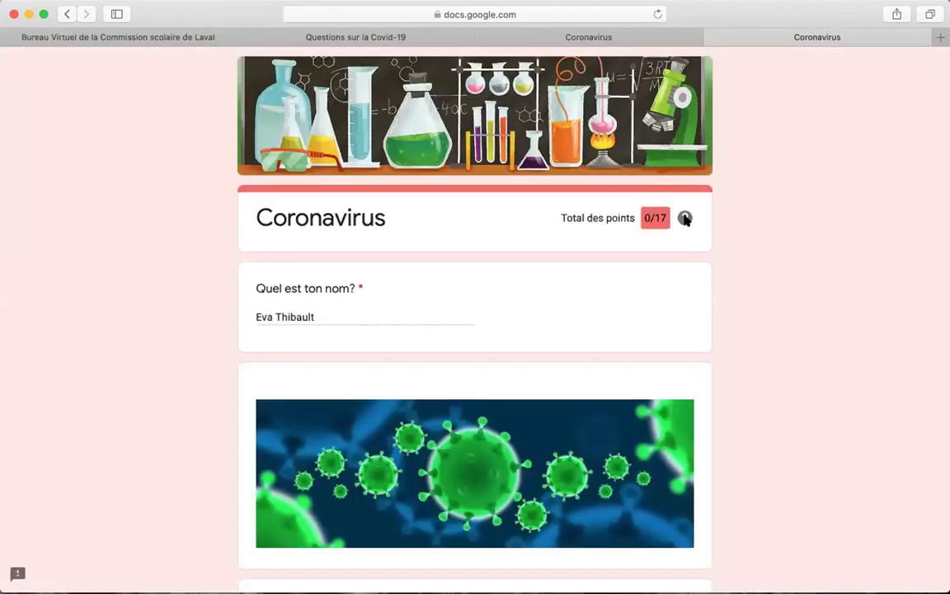
Review the graded answers: 0/17 overall, with the pastimes question at 0/5.
{"action": "mouse_move", "coordinate": [685, 219]}
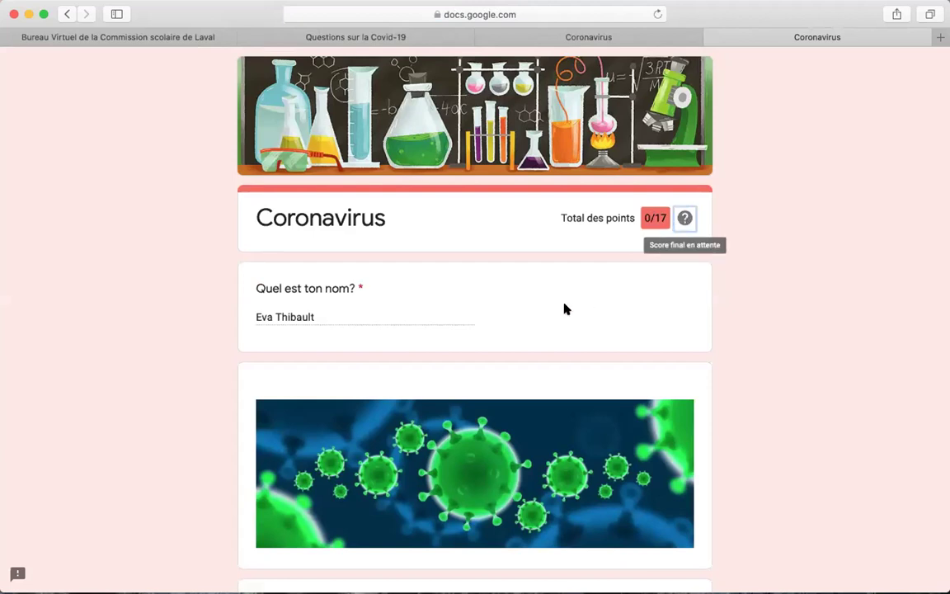
{"action": "scroll", "coordinate": [564, 308], "scroll_direction": "down", "scroll_amount": 1}
{"action": "scroll", "coordinate": [618, 273], "scroll_direction": "up", "scroll_amount": 1}
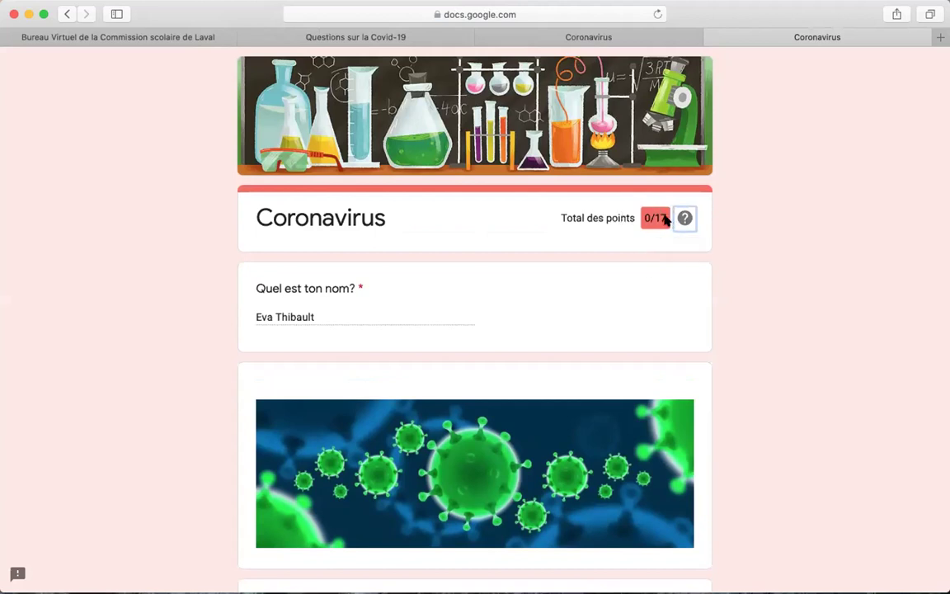
{"action": "scroll", "coordinate": [620, 377], "scroll_direction": "down", "scroll_amount": 4}
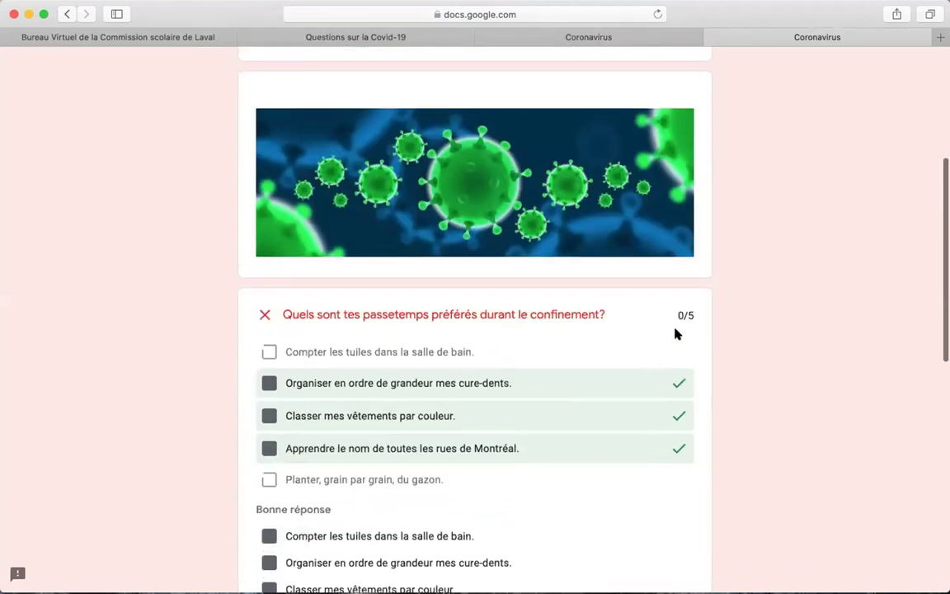
{"action": "scroll", "coordinate": [575, 418], "scroll_direction": "down", "scroll_amount": 3}
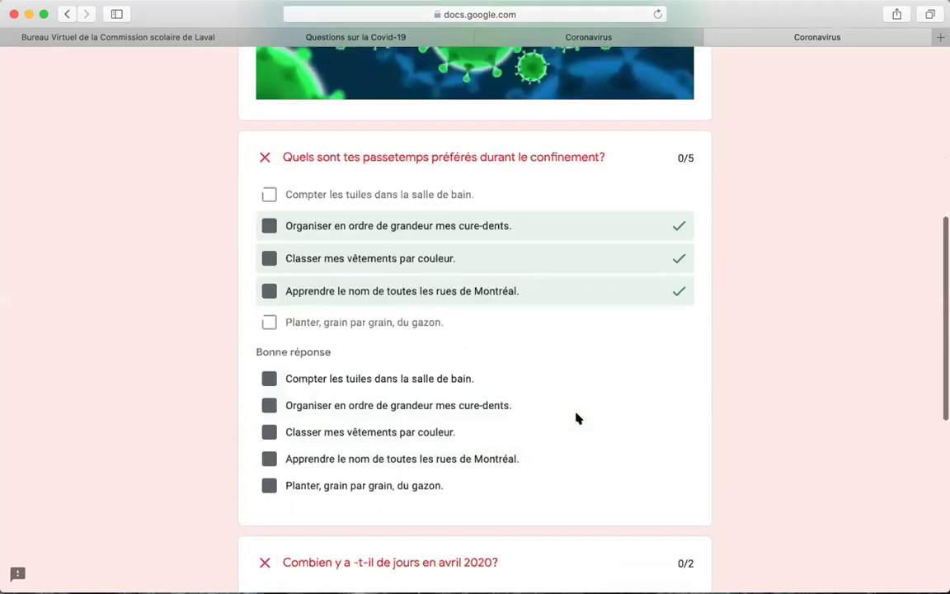
{"action": "scroll", "coordinate": [573, 429], "scroll_direction": "down", "scroll_amount": 1}
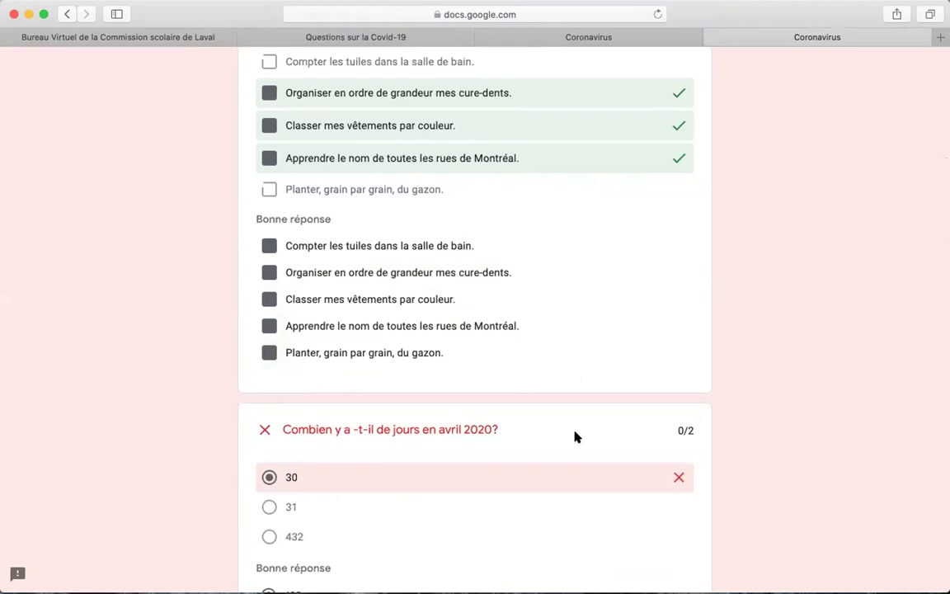
{"action": "scroll", "coordinate": [575, 437], "scroll_direction": "up", "scroll_amount": 15}
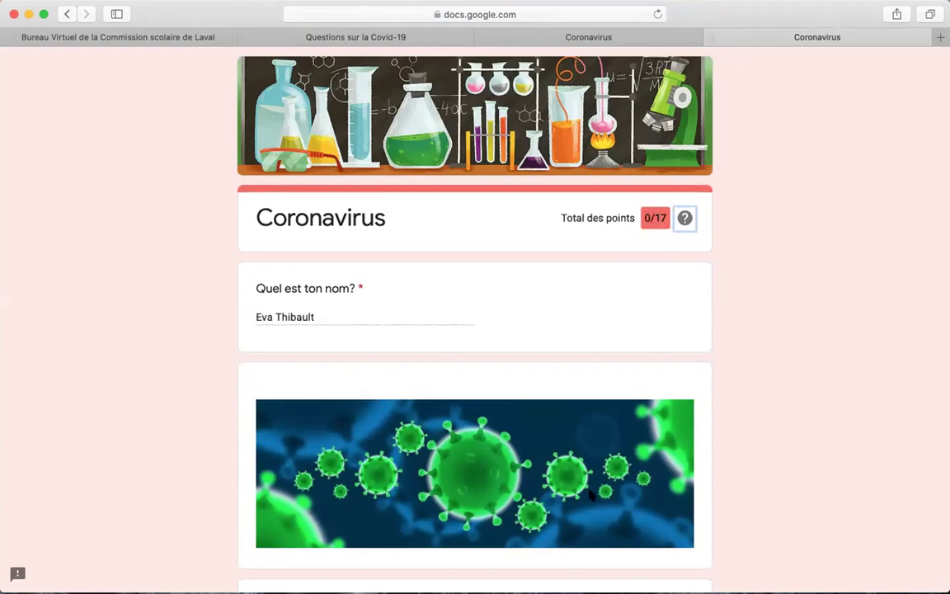
{"action": "scroll", "coordinate": [579, 466], "scroll_direction": "down", "scroll_amount": 10}
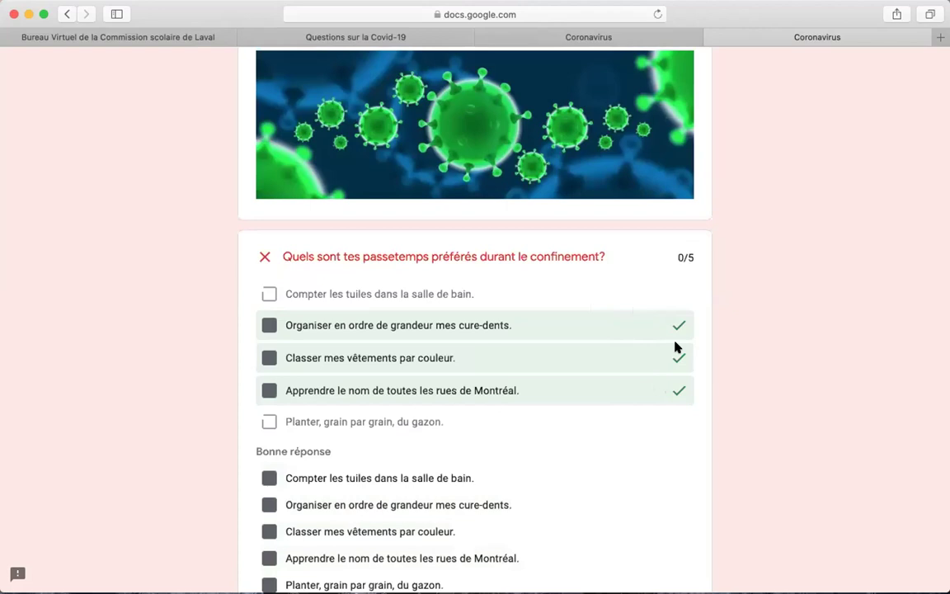
Close both Forms tabs and return to the Français course's Travaux et devoirs page.
{"action": "left_click", "coordinate": [709, 37]}
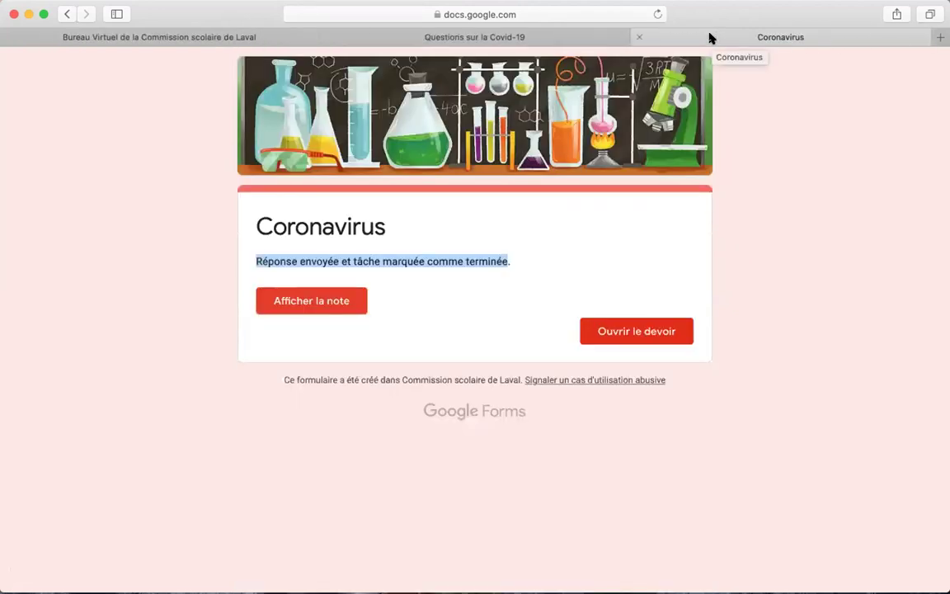
{"action": "left_click", "coordinate": [640, 38]}
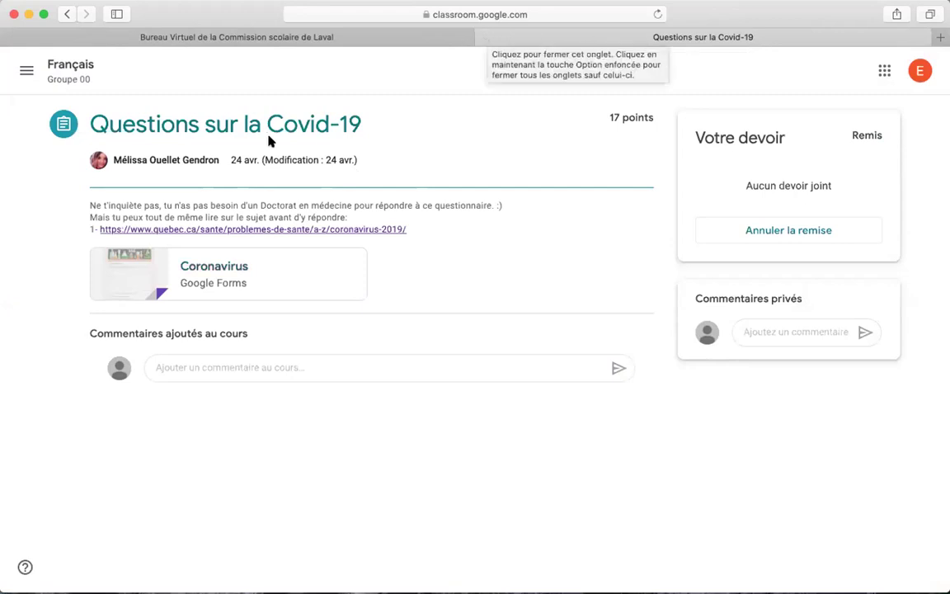
{"action": "left_click", "coordinate": [52, 74]}
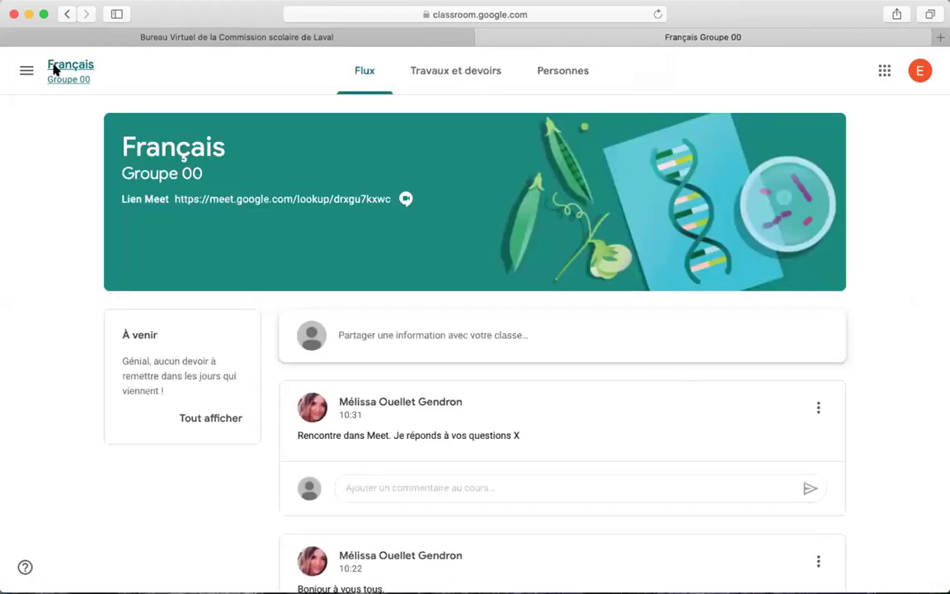
{"action": "left_click", "coordinate": [417, 72]}
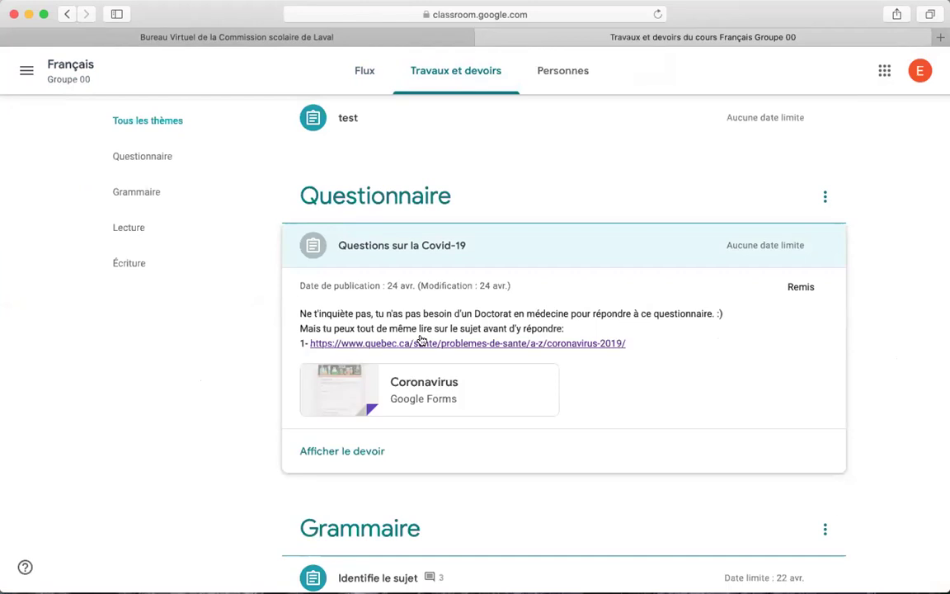
{"action": "mouse_move", "coordinate": [368, 587]}
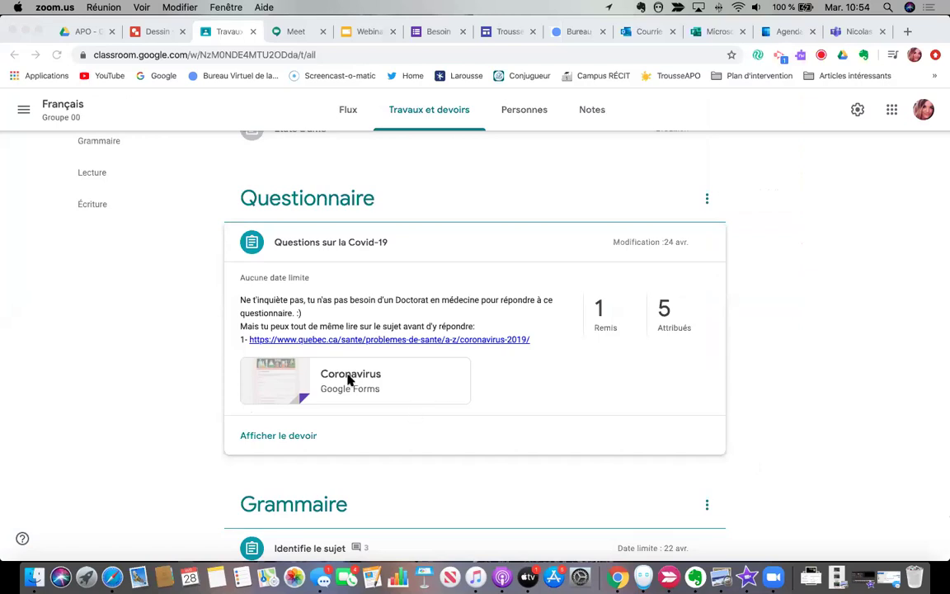
View the Covid-19 assignment's student work, then open its attached Coronavirus form.
{"action": "left_click", "coordinate": [293, 437]}
{"action": "left_click", "coordinate": [290, 439]}
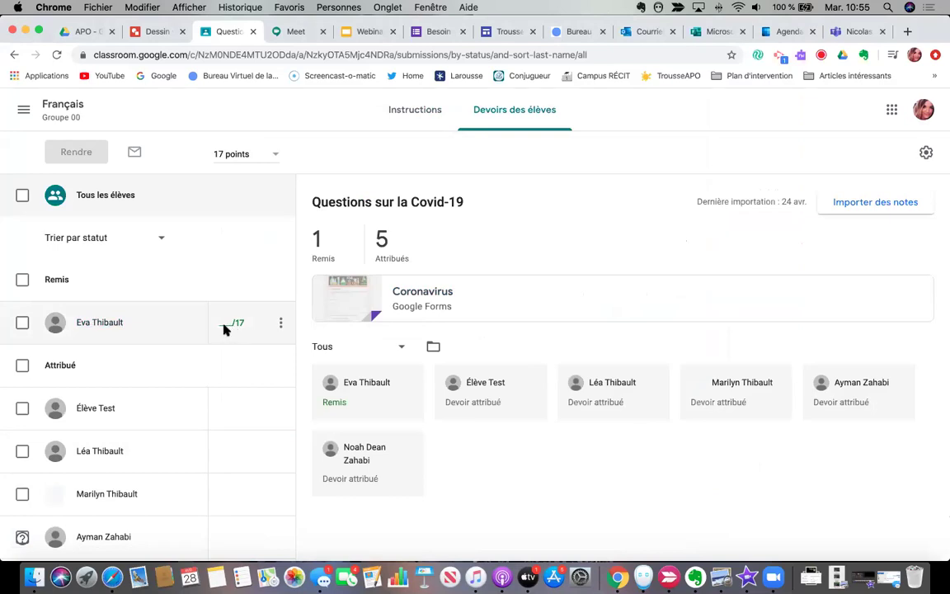
{"action": "double_click", "coordinate": [368, 394]}
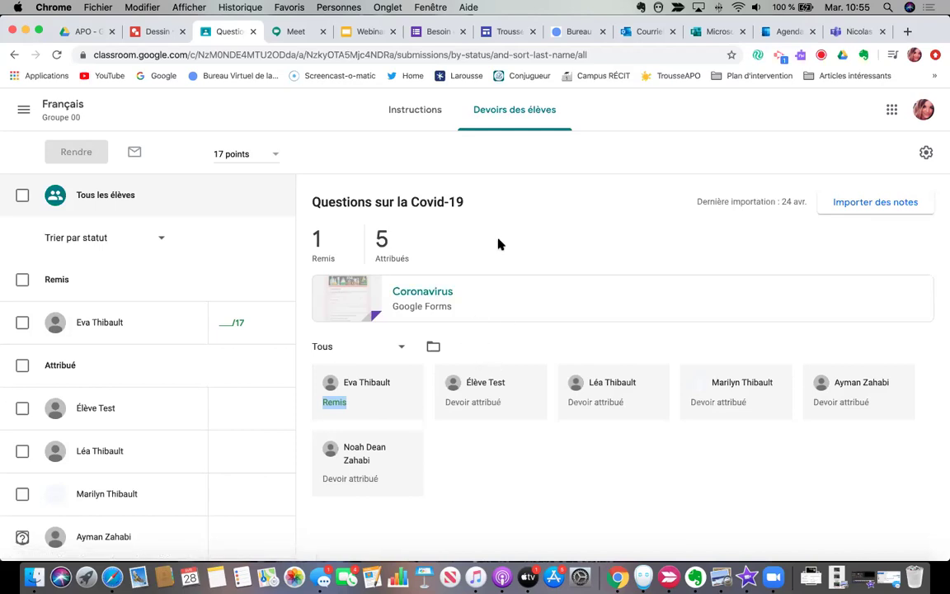
{"action": "left_click", "coordinate": [405, 294]}
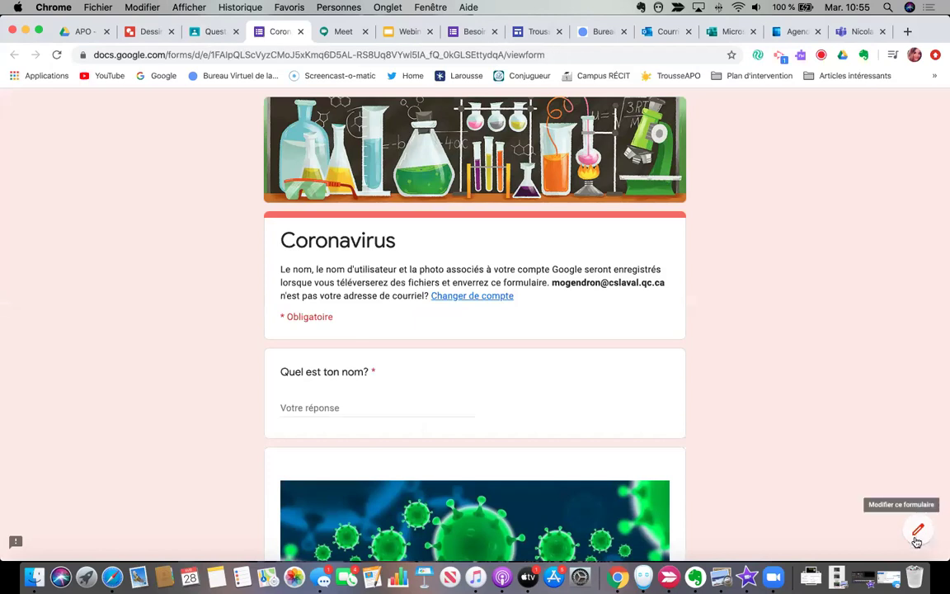
Open the Coronavirus form for editing and show its Réponses as Individuel, first at 15/17.
{"action": "scroll", "coordinate": [738, 287], "scroll_direction": "down", "scroll_amount": 6}
{"action": "scroll", "coordinate": [738, 287], "scroll_direction": "up", "scroll_amount": 7}
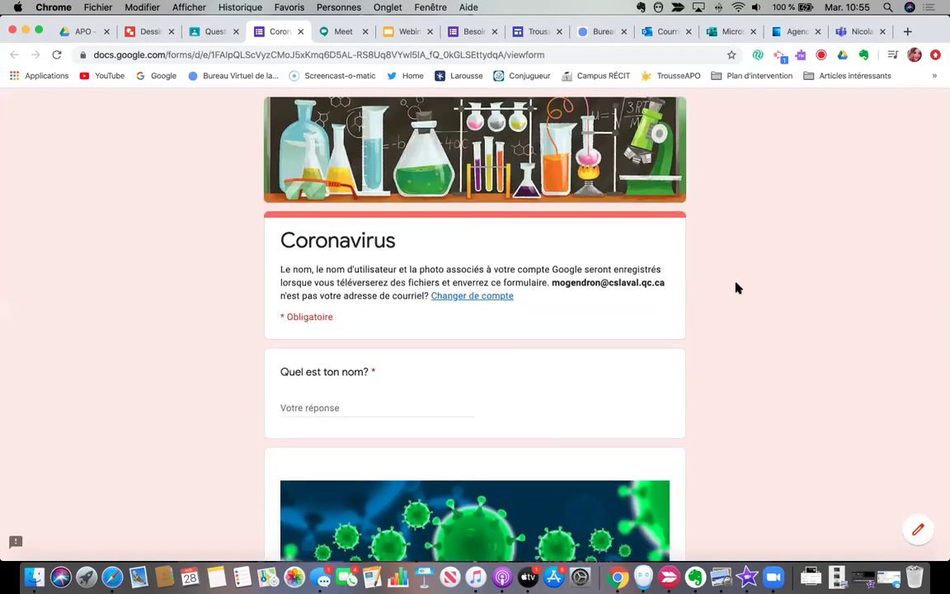
{"action": "left_click", "coordinate": [917, 529]}
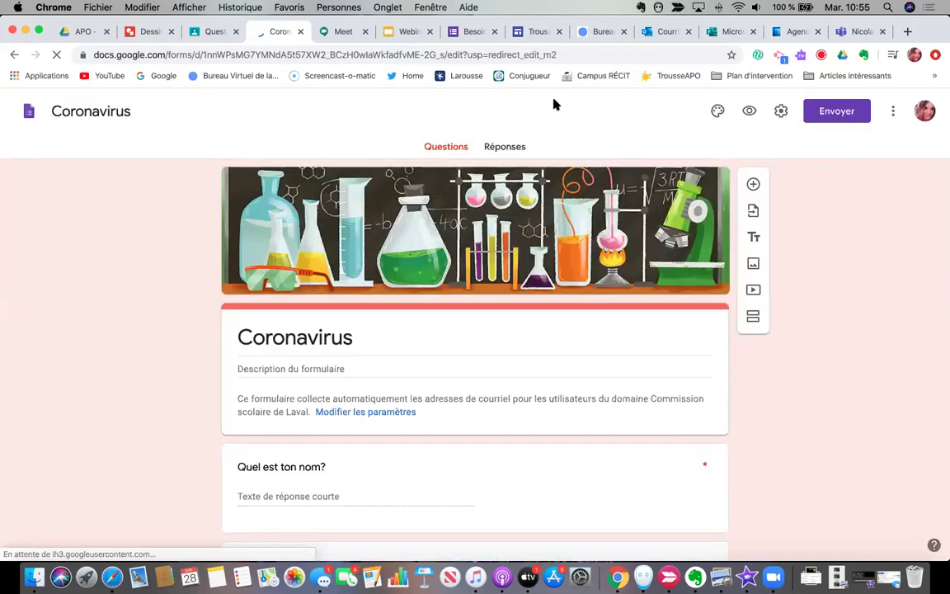
{"action": "left_click", "coordinate": [496, 153]}
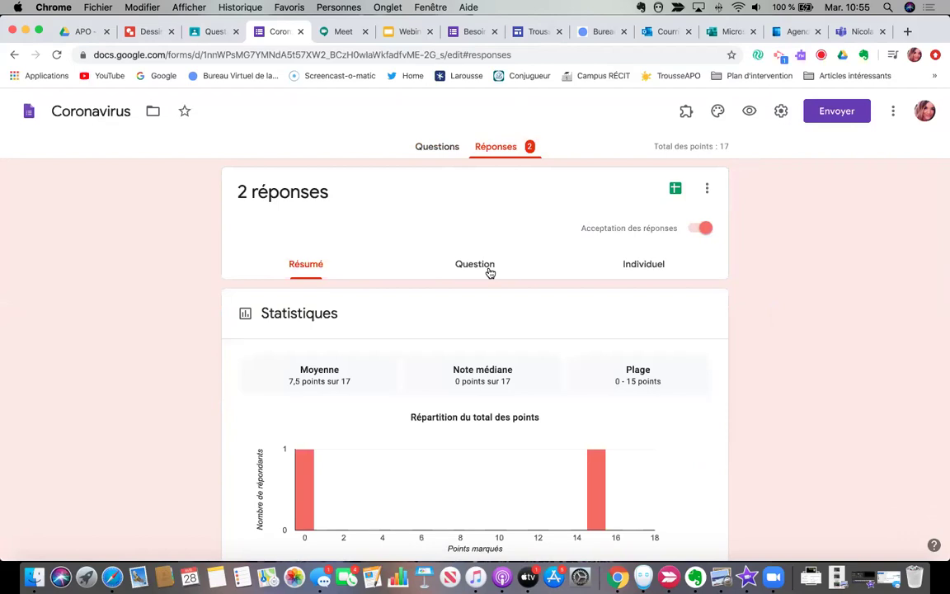
{"action": "left_click", "coordinate": [645, 265]}
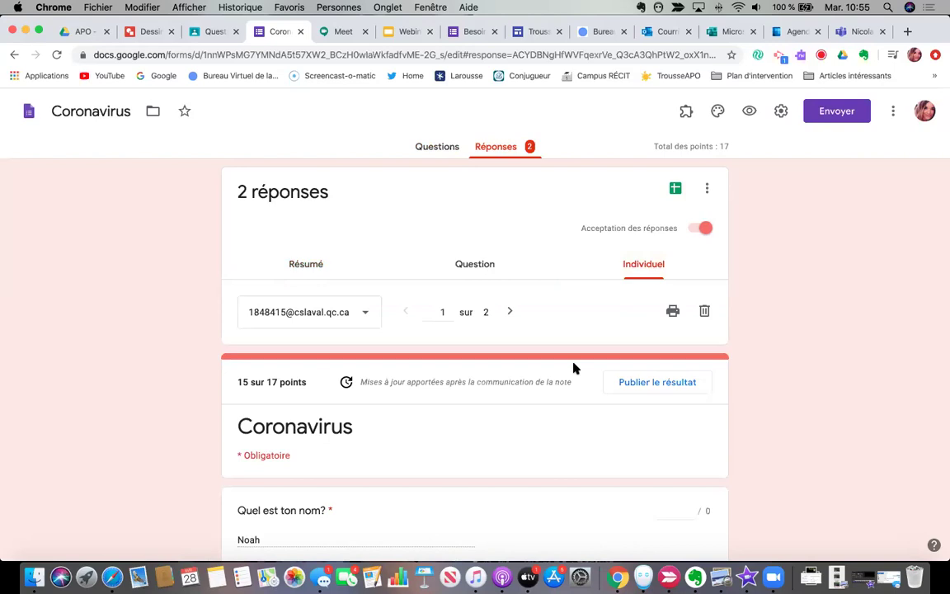
{"action": "scroll", "coordinate": [384, 410], "scroll_direction": "down", "scroll_amount": 3}
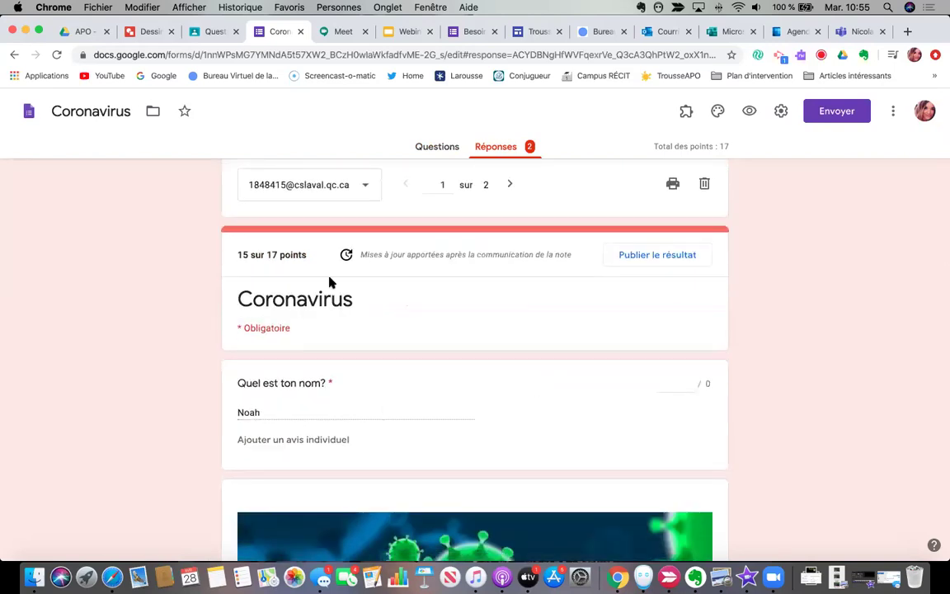
{"action": "scroll", "coordinate": [456, 353], "scroll_direction": "down", "scroll_amount": 4}
Move to response 2 of 2 and give its pastime question a score of 2.
{"action": "scroll", "coordinate": [459, 354], "scroll_direction": "up", "scroll_amount": 7}
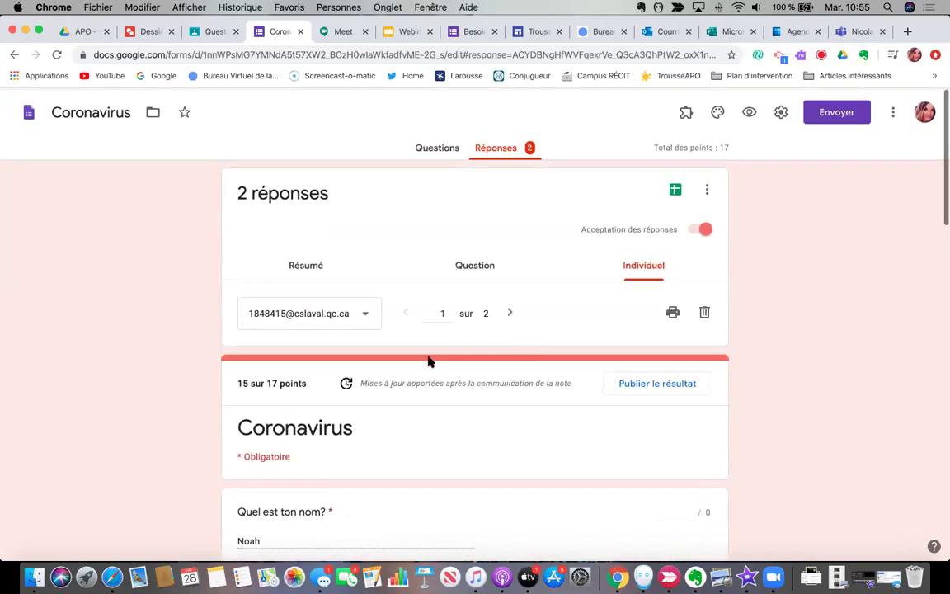
{"action": "left_click", "coordinate": [509, 313]}
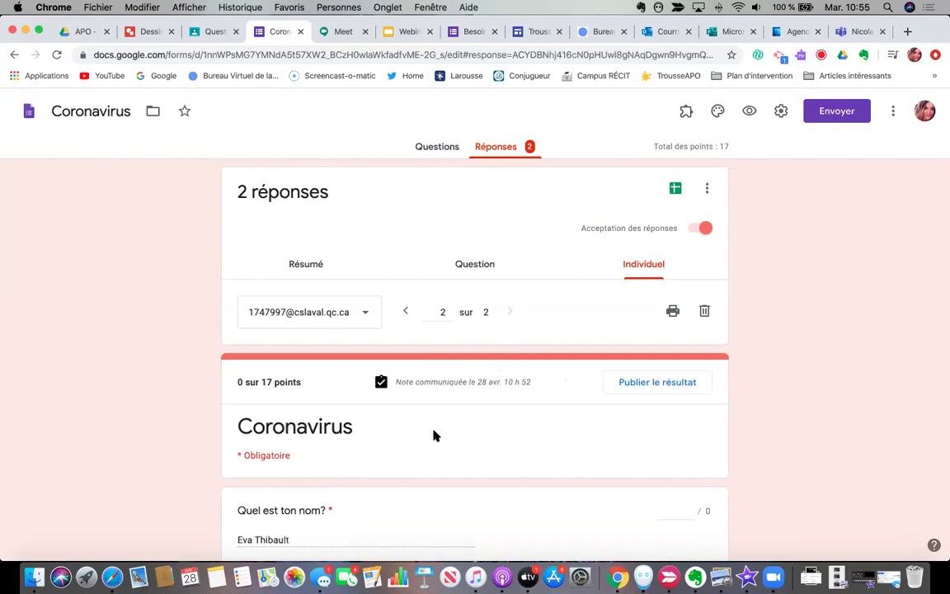
{"action": "scroll", "coordinate": [432, 433], "scroll_direction": "down", "scroll_amount": 3}
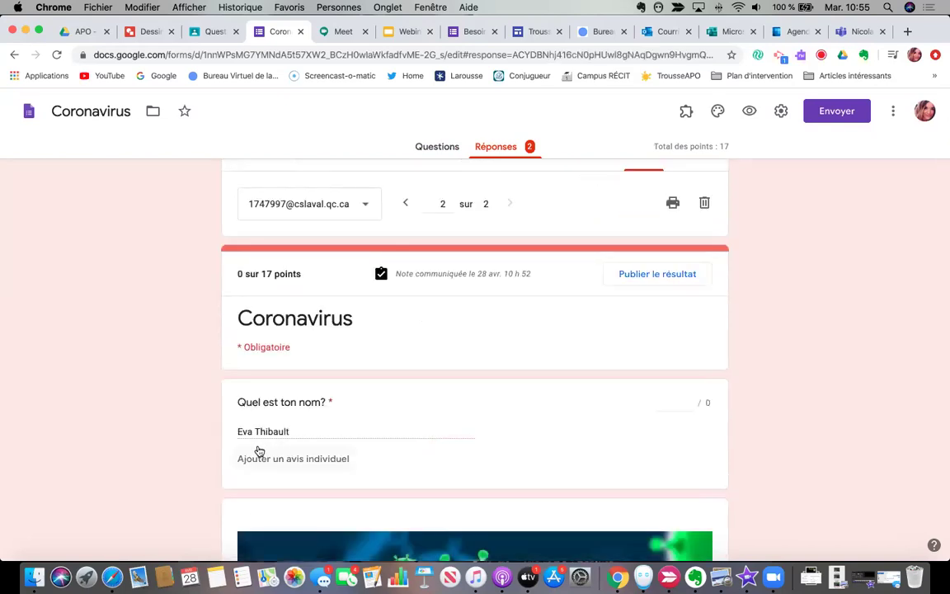
{"action": "scroll", "coordinate": [259, 451], "scroll_direction": "up", "scroll_amount": 3}
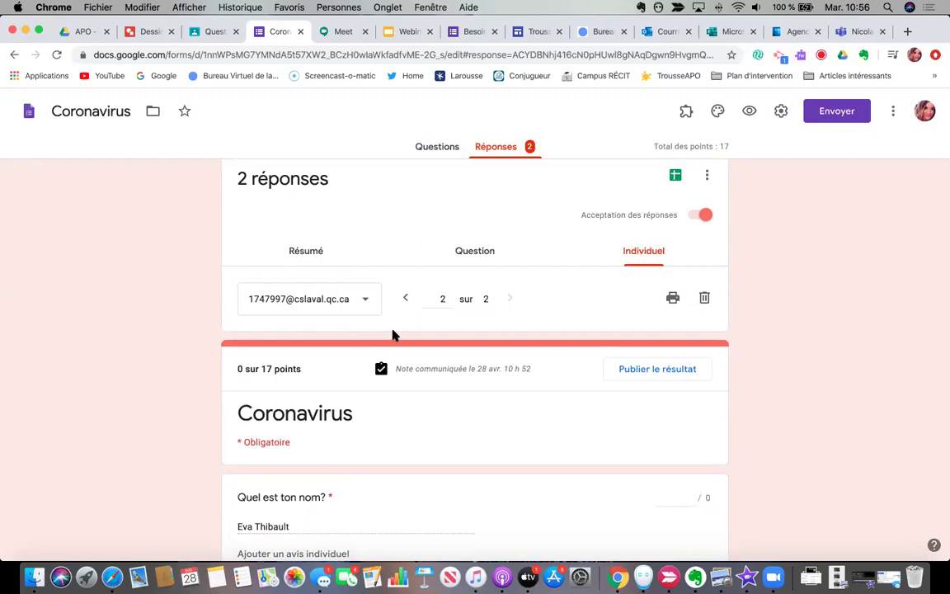
{"action": "scroll", "coordinate": [427, 414], "scroll_direction": "down", "scroll_amount": 1}
{"action": "scroll", "coordinate": [404, 371], "scroll_direction": "down", "scroll_amount": 5}
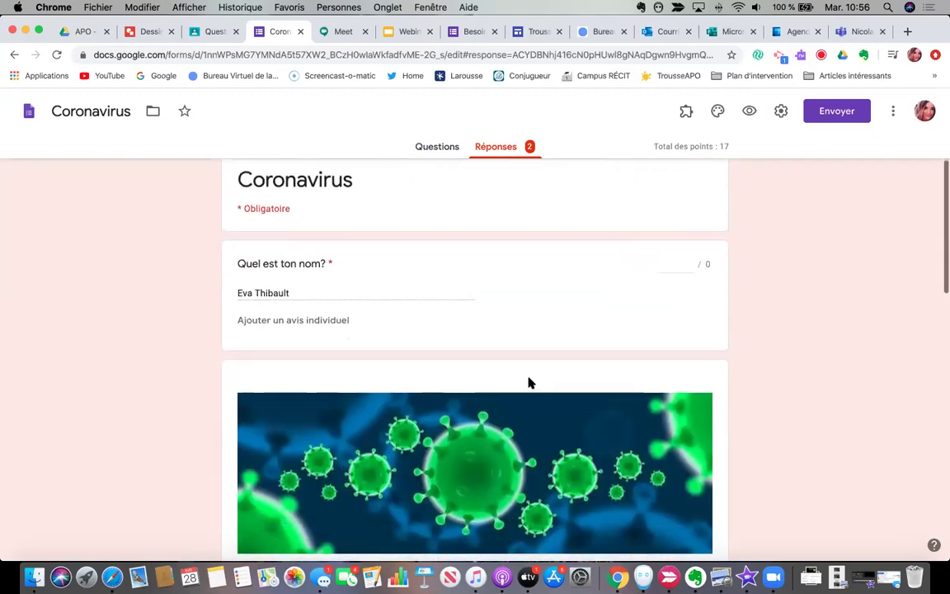
{"action": "scroll", "coordinate": [529, 382], "scroll_direction": "down", "scroll_amount": 5}
{"action": "scroll", "coordinate": [529, 382], "scroll_direction": "down", "scroll_amount": 5}
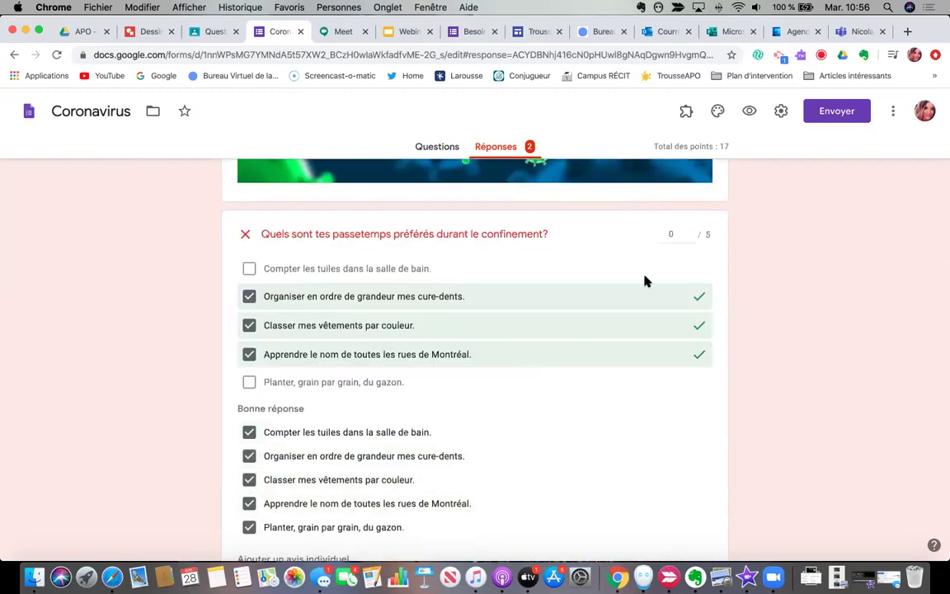
{"action": "scroll", "coordinate": [616, 352], "scroll_direction": "down", "scroll_amount": 1}
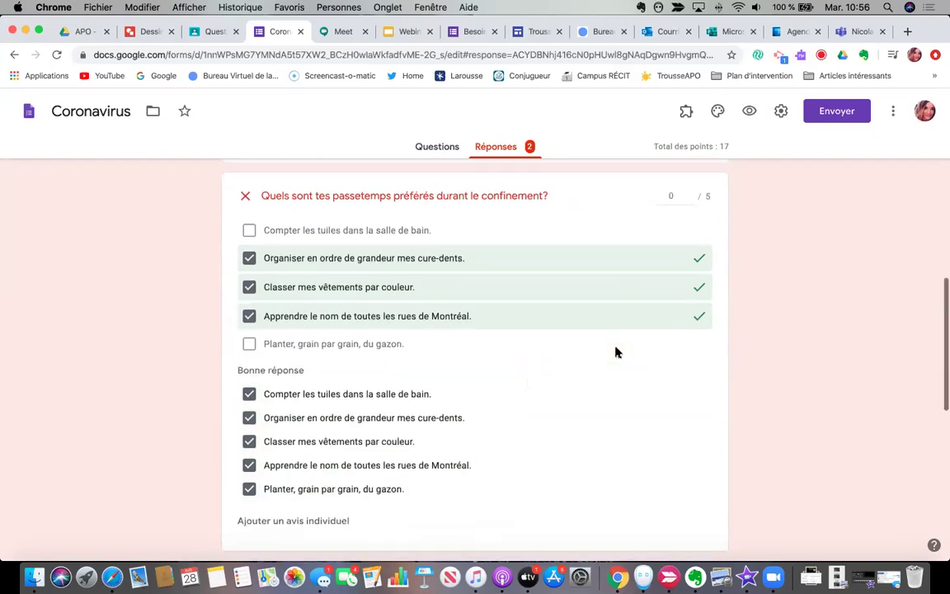
{"action": "left_click", "coordinate": [687, 196]}
{"action": "type", "text": "2"}
{"action": "scroll", "coordinate": [660, 384], "scroll_direction": "down", "scroll_amount": 1}
{"action": "scroll", "coordinate": [659, 383], "scroll_direction": "down", "scroll_amount": 15}
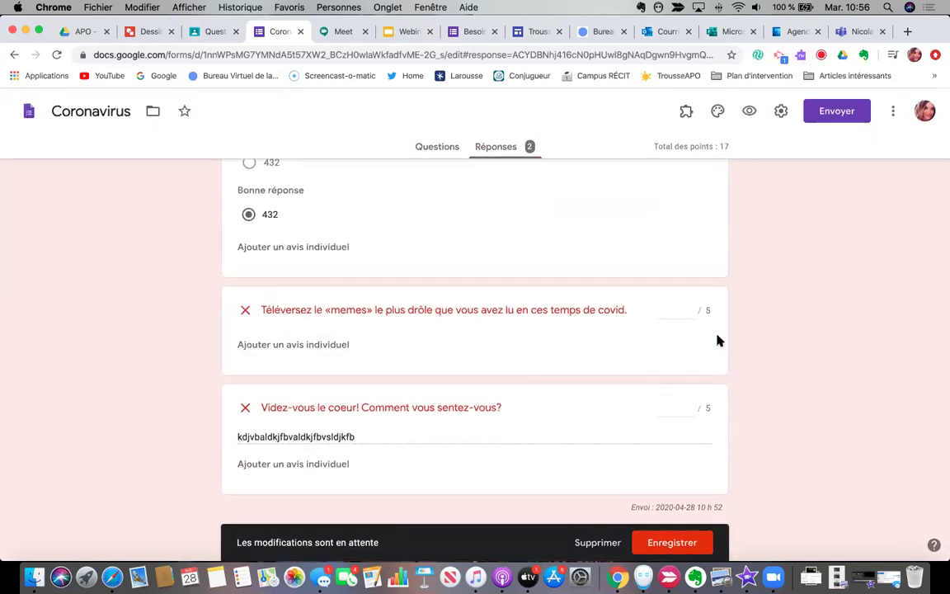
Score memes 0 and Videz-vous le coeur 6, save for 8/17, then close the form.
{"action": "left_click", "coordinate": [678, 310]}
{"action": "left_click", "coordinate": [688, 312]}
{"action": "left_click", "coordinate": [676, 410]}
{"action": "left_click", "coordinate": [691, 406]}
{"action": "left_click", "coordinate": [292, 498]}
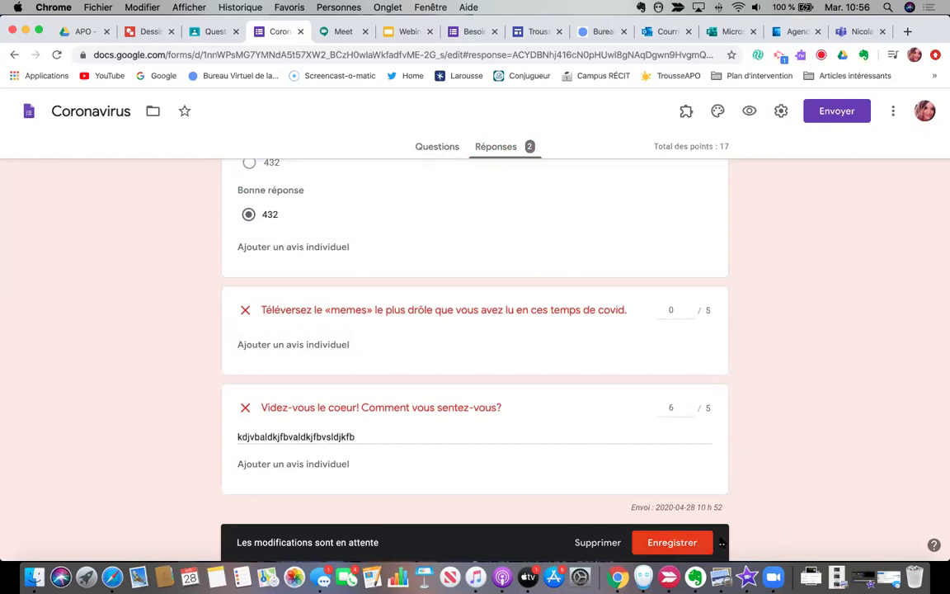
{"action": "left_click", "coordinate": [689, 542]}
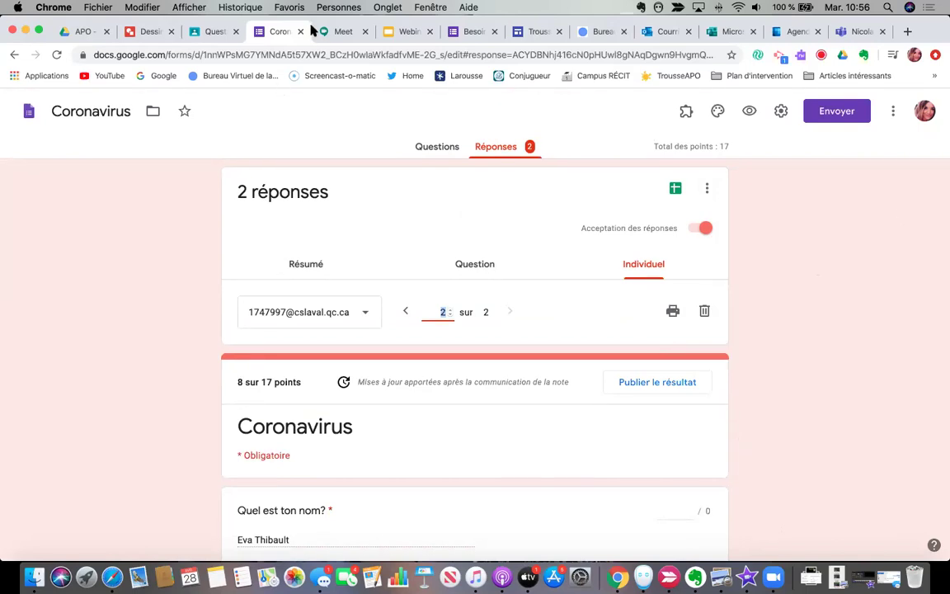
{"action": "left_click", "coordinate": [404, 311]}
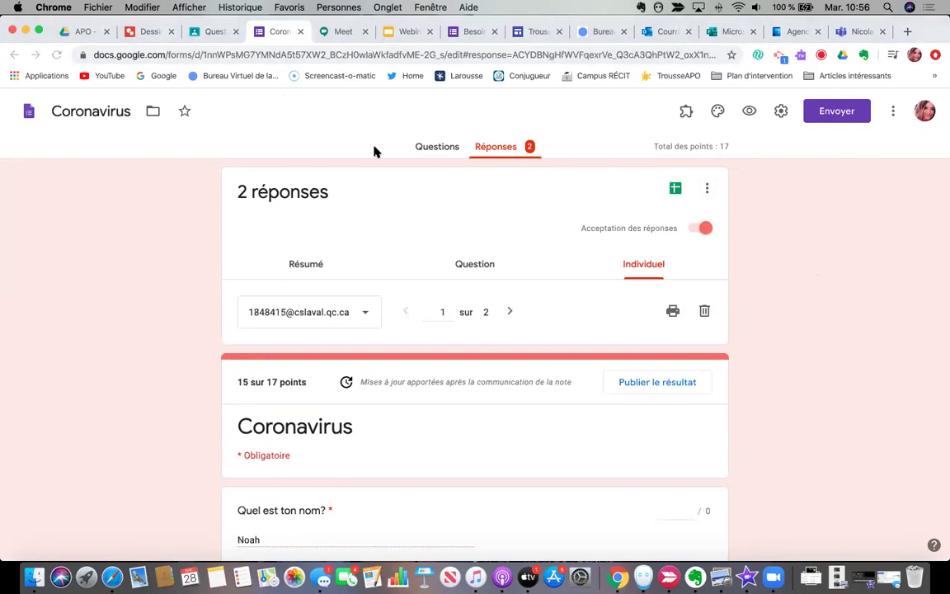
{"action": "left_click", "coordinate": [300, 31]}
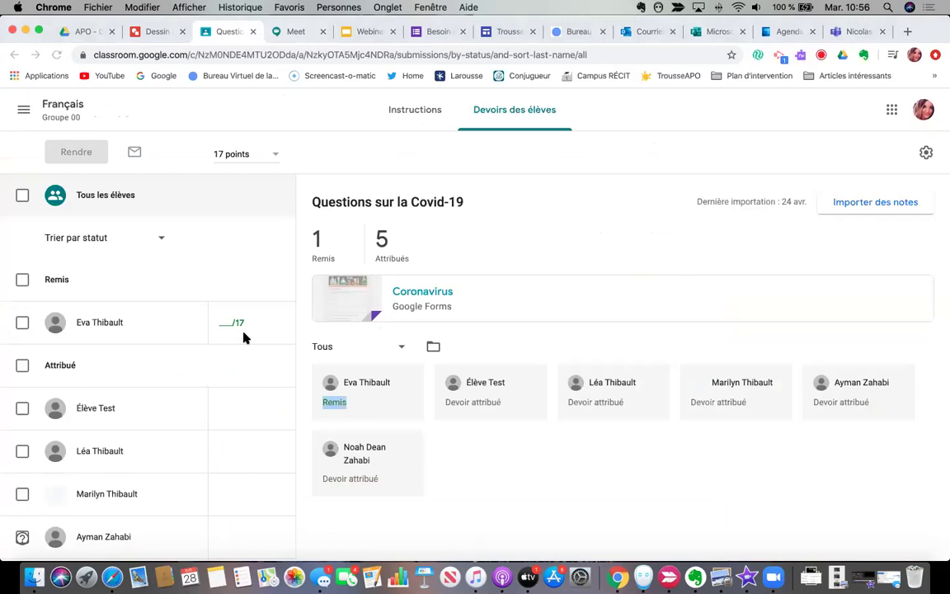
Import the form grades, giving the handed-in submission a draft grade of 8/17.
{"action": "left_click", "coordinate": [858, 206]}
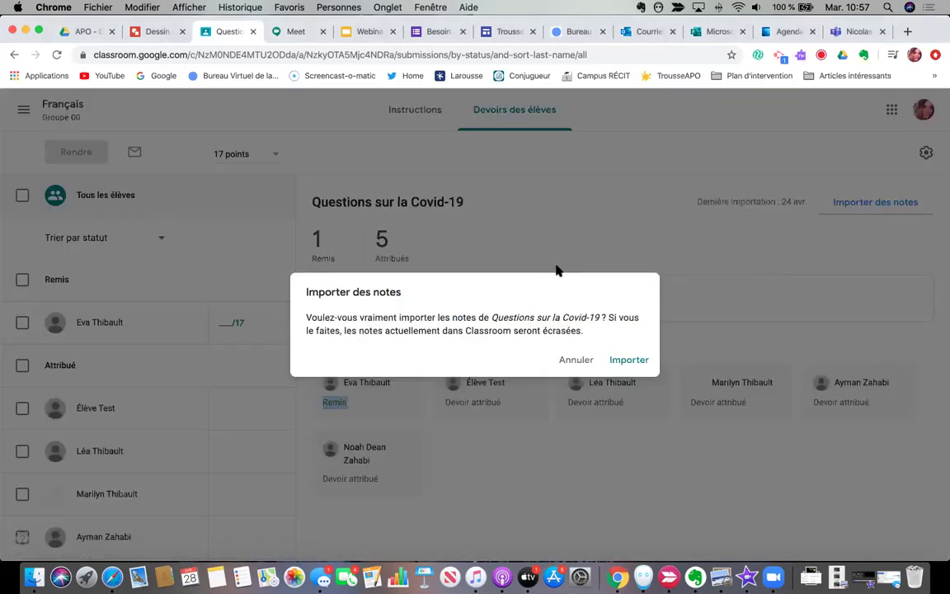
{"action": "left_click", "coordinate": [634, 360]}
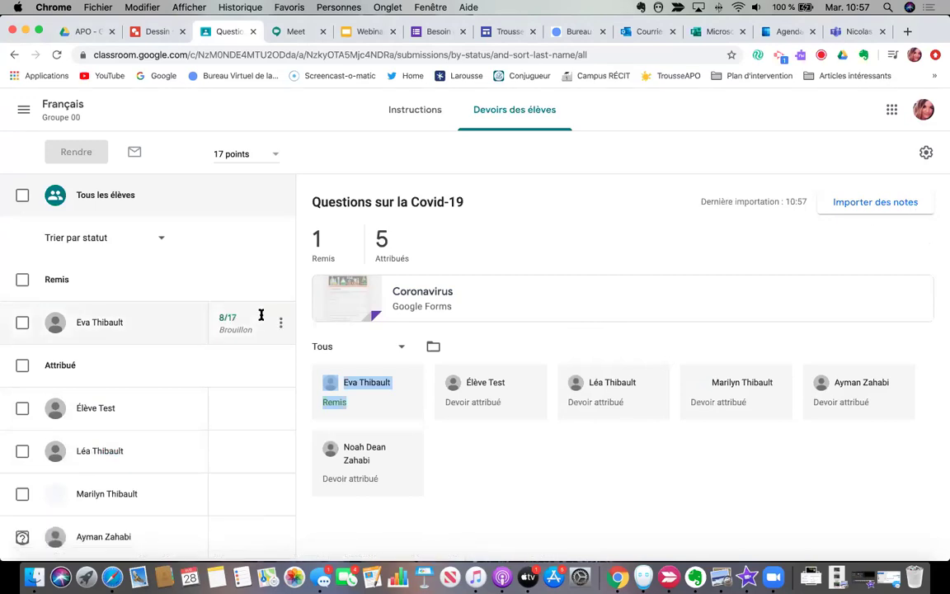
{"action": "left_click", "coordinate": [620, 455]}
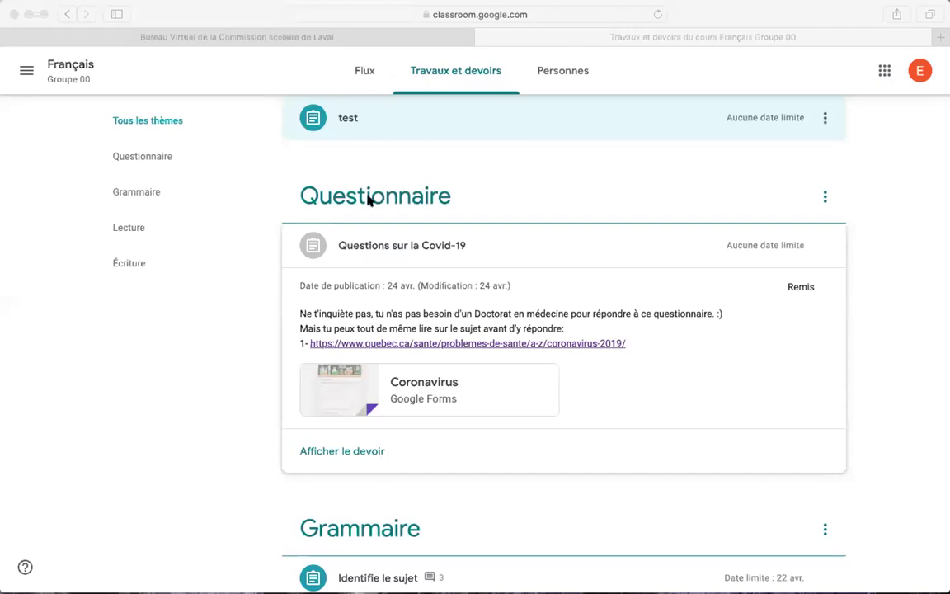
Expand the Journal intime d'un objet inanimé assignment, note its Manquant status, and open its full page.
{"action": "scroll", "coordinate": [378, 264], "scroll_direction": "down", "scroll_amount": 5}
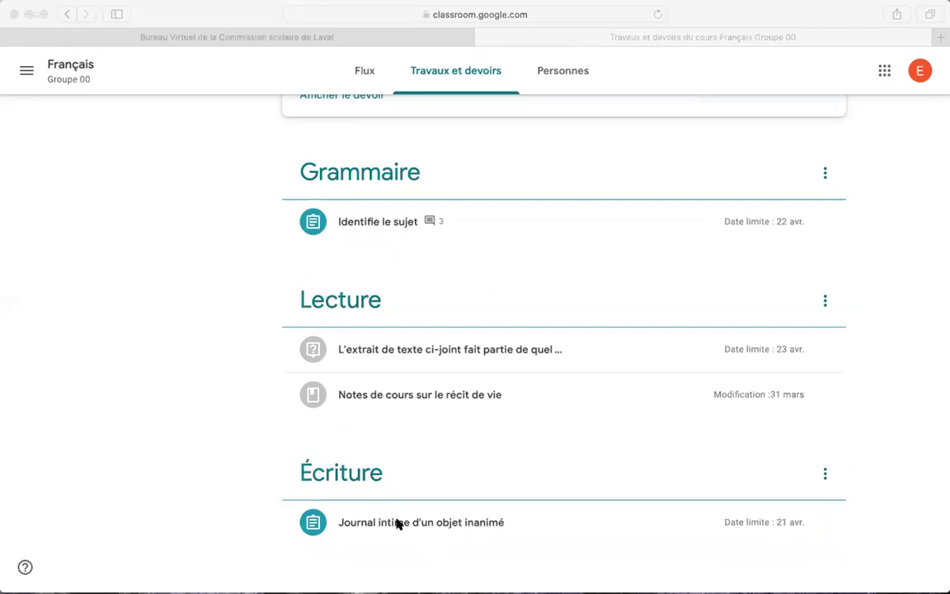
{"action": "left_click", "coordinate": [398, 524]}
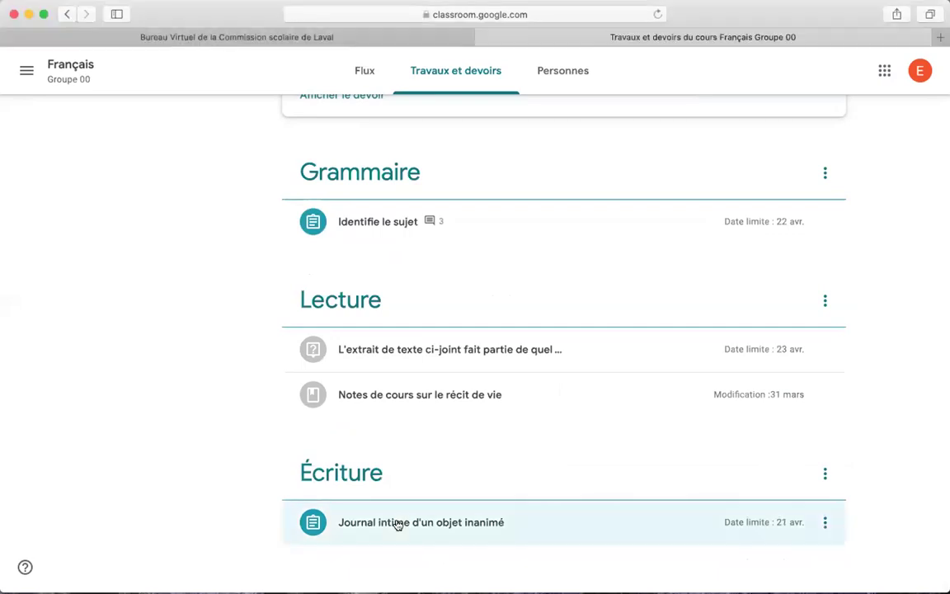
{"action": "left_click", "coordinate": [426, 527]}
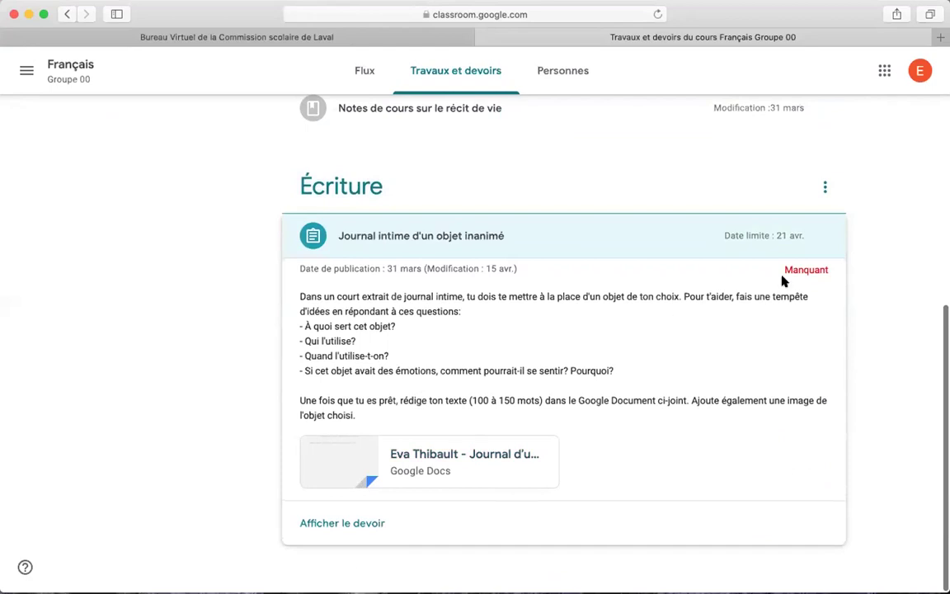
{"action": "left_click_drag", "start_coordinate": [784, 271], "coordinate": [831, 270]}
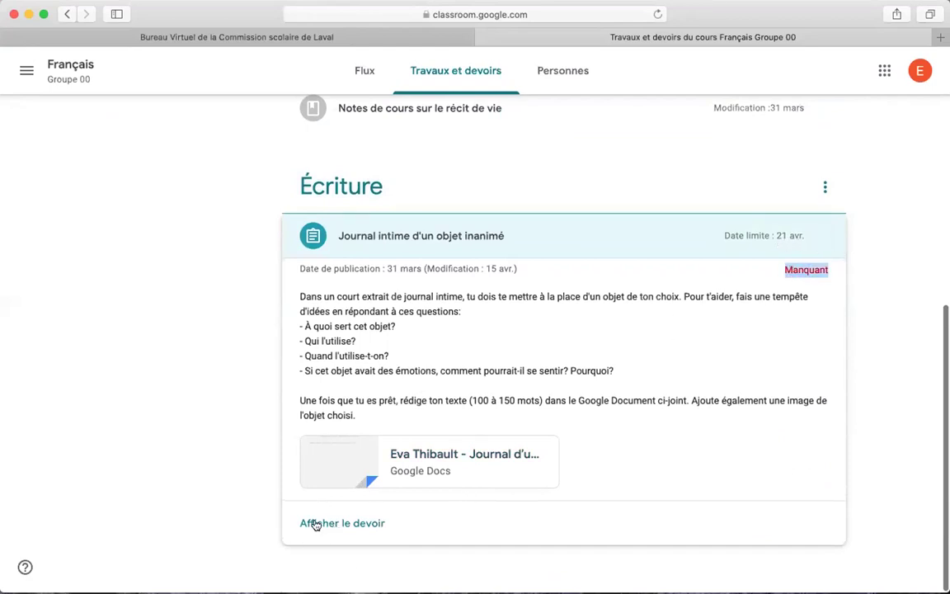
{"action": "left_click", "coordinate": [347, 524]}
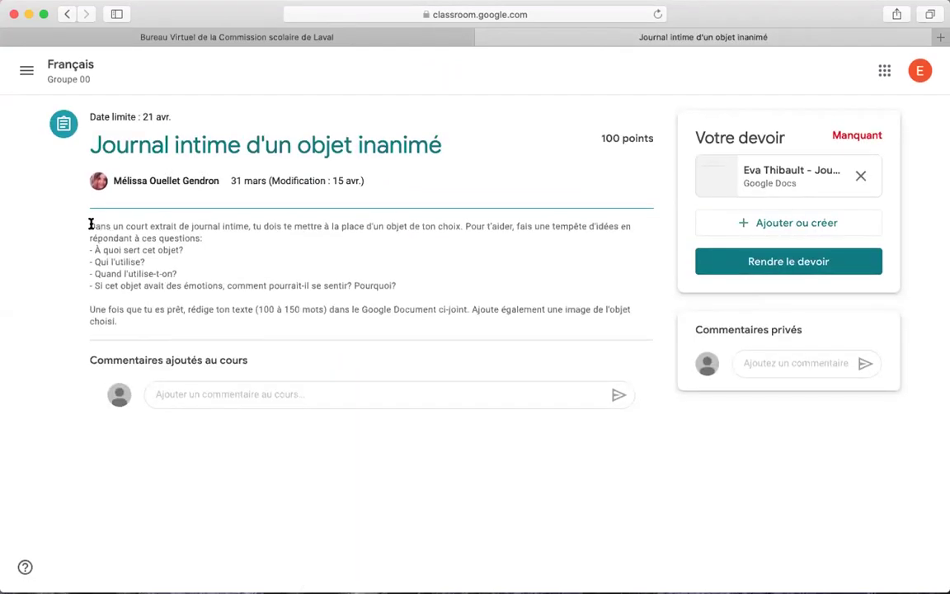
Review the instructions asking for 100 à 150 mots, then open the attached journal Google Docs file.
{"action": "left_click_drag", "start_coordinate": [91, 225], "coordinate": [460, 308]}
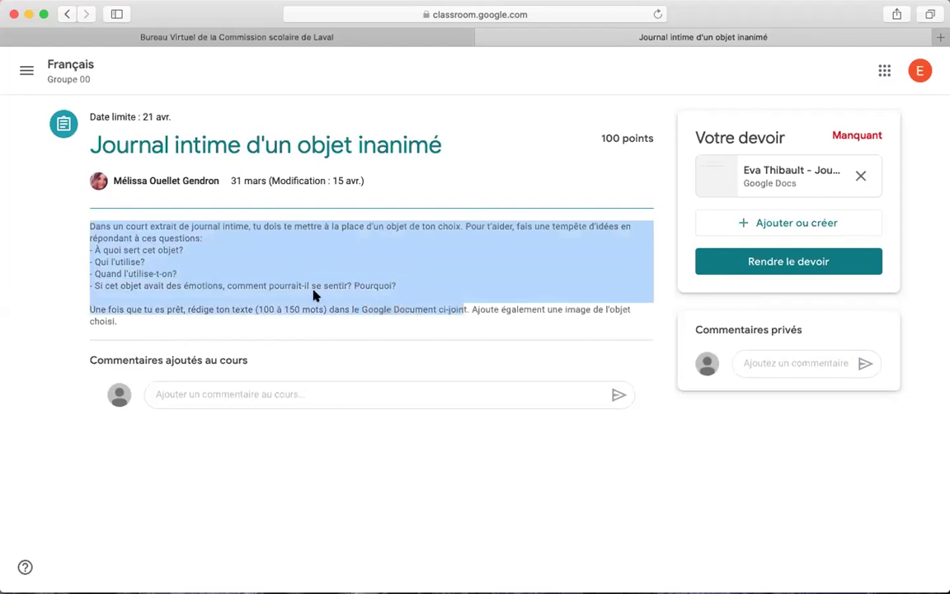
{"action": "left_click", "coordinate": [153, 285]}
{"action": "left_click_drag", "start_coordinate": [254, 309], "coordinate": [472, 310]}
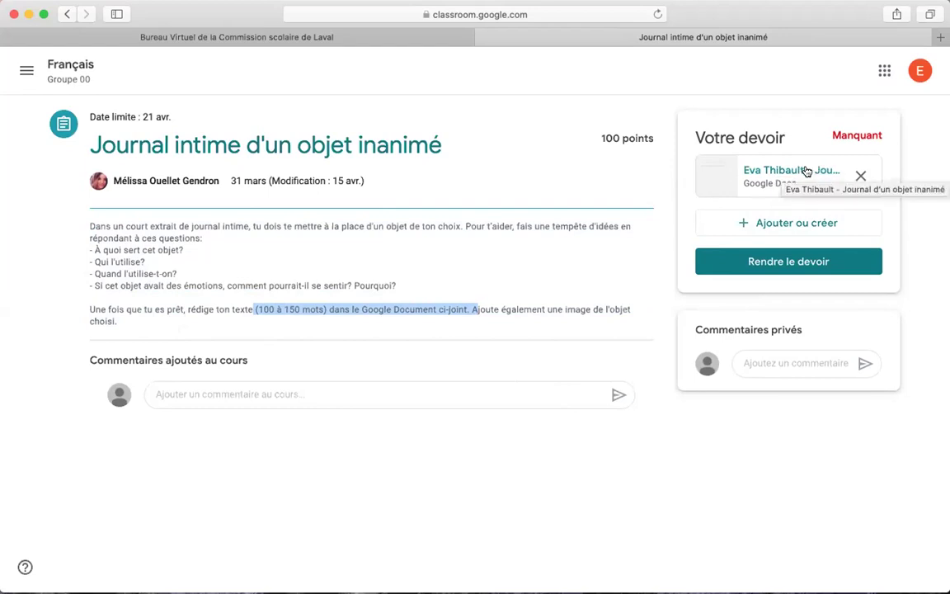
{"action": "left_click", "coordinate": [747, 170]}
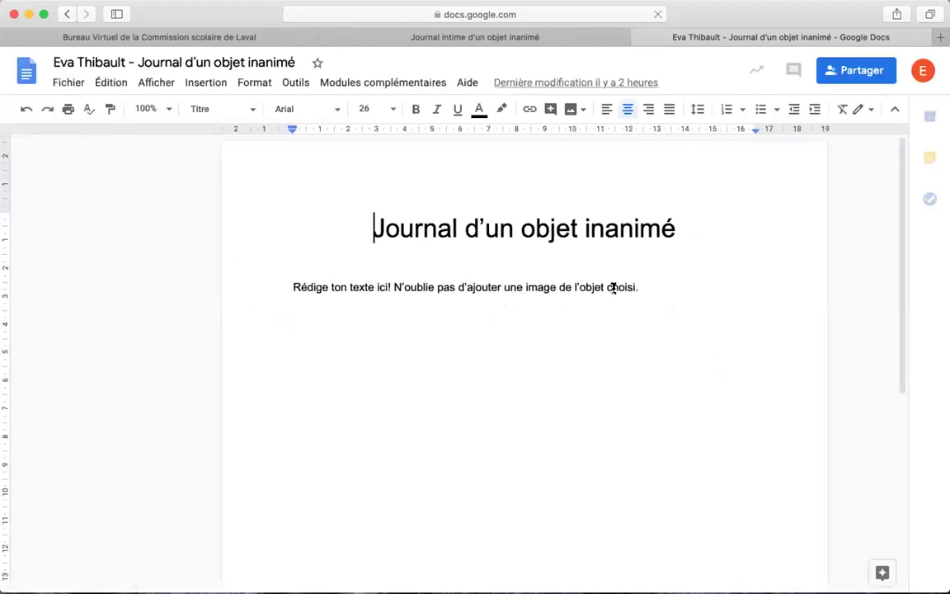
Dismiss the J'ai compris notice and type a line of filler text below the prompt.
{"action": "left_click_drag", "start_coordinate": [299, 286], "coordinate": [413, 290]}
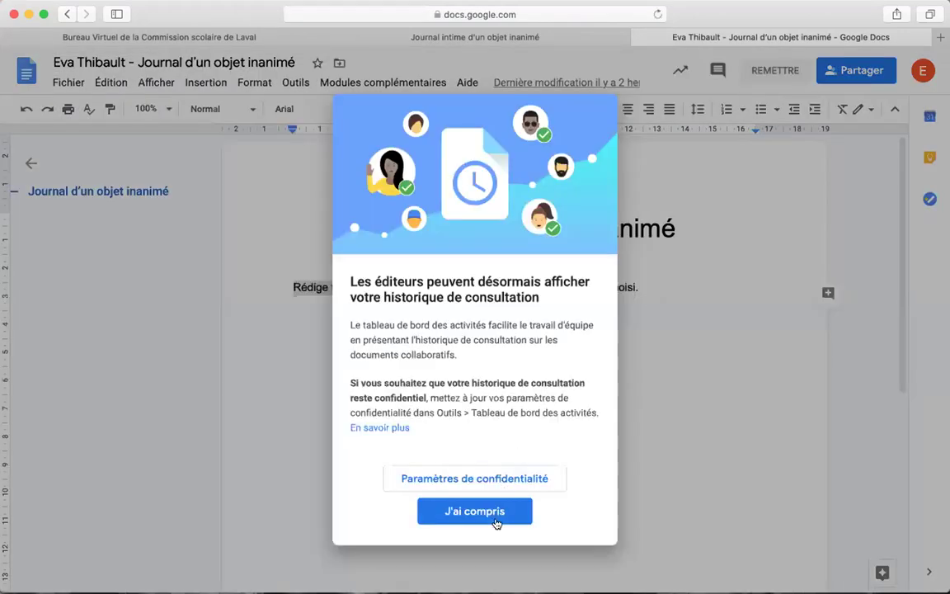
{"action": "left_click", "coordinate": [485, 519]}
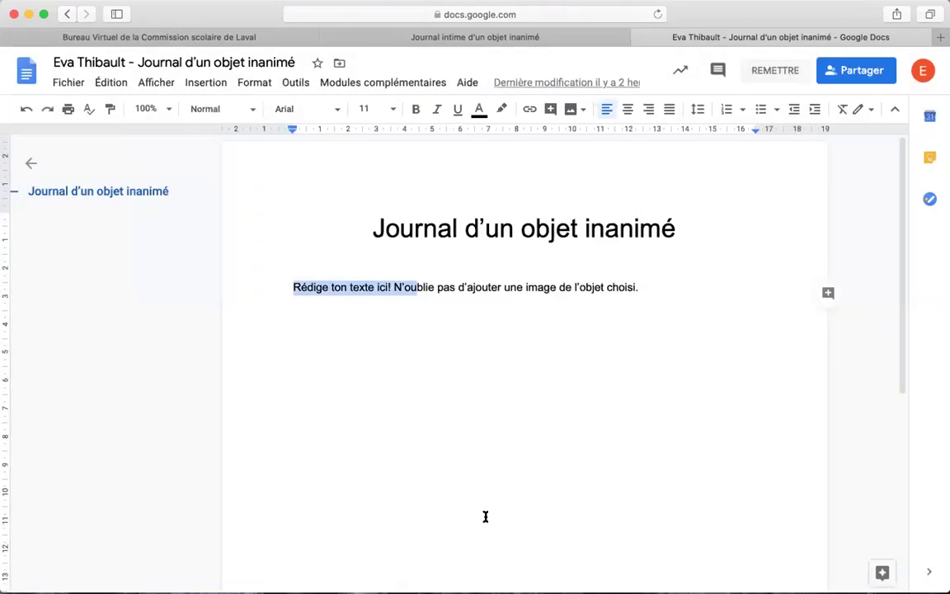
{"action": "left_click", "coordinate": [644, 286]}
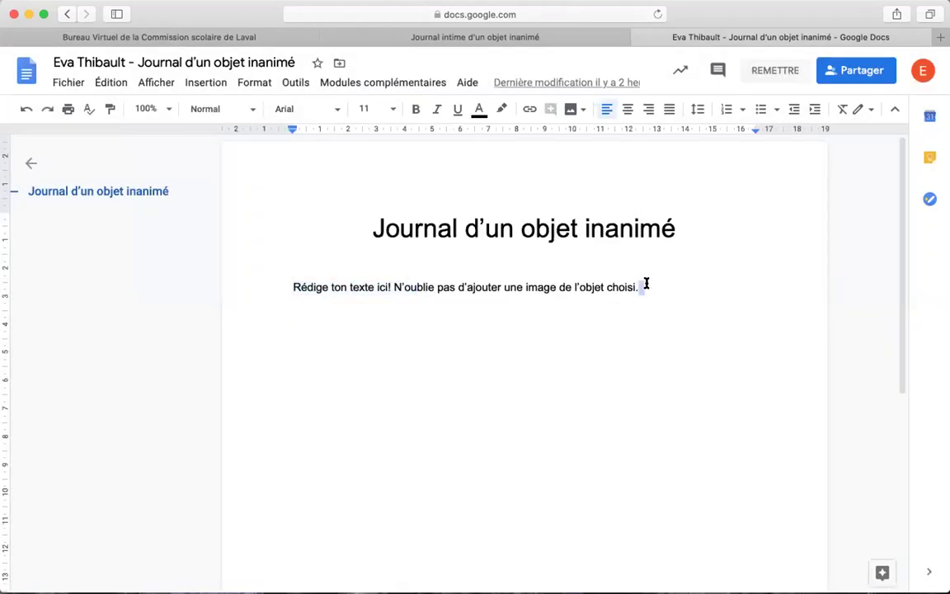
{"action": "key", "text": "Return"}
{"action": "type", "text": "ùaksdjb valdsjkvbaldjhvbaldjhvab"}
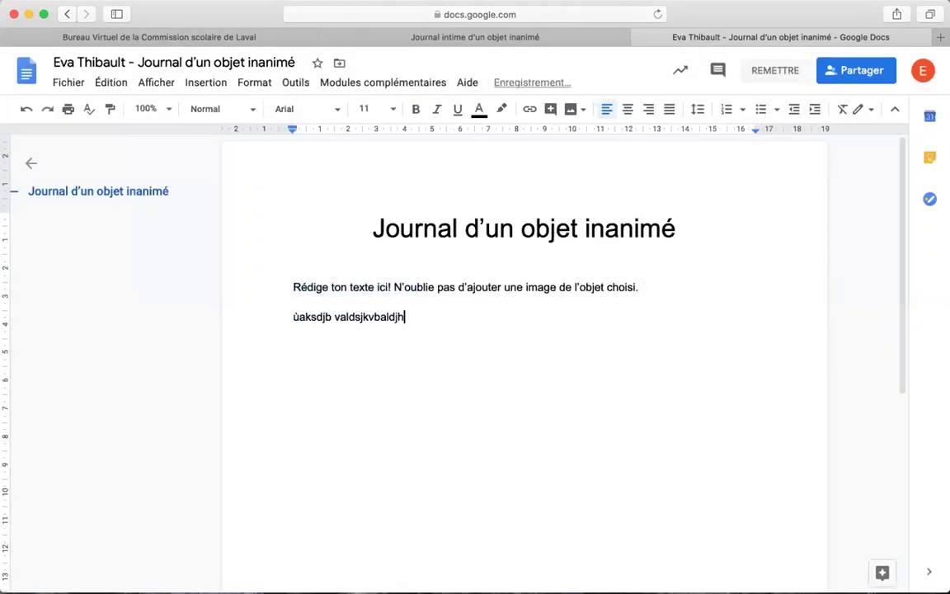
{"action": "key", "text": "Return"}
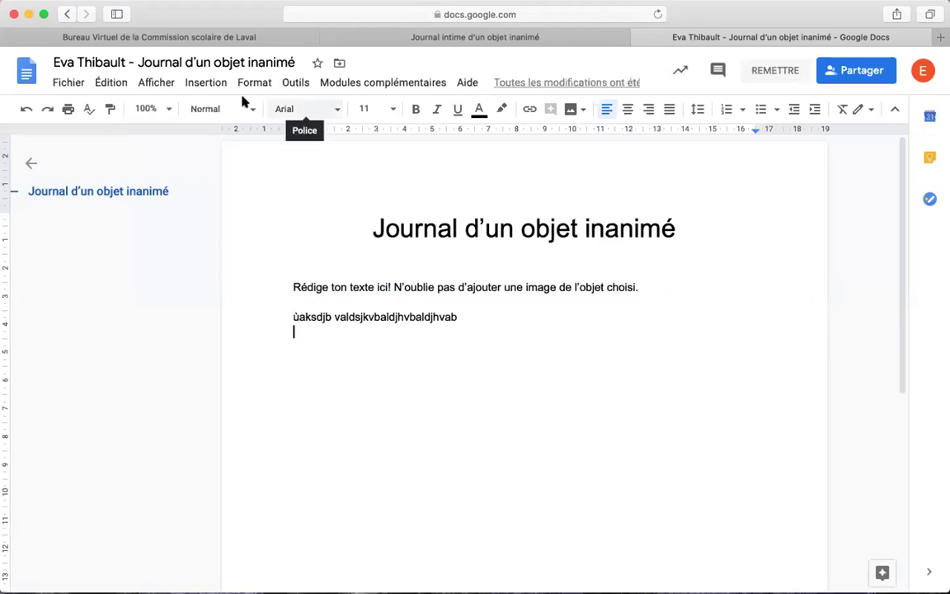
Insert a purple flower image found through a web image search for fleur.
{"action": "left_click", "coordinate": [224, 86]}
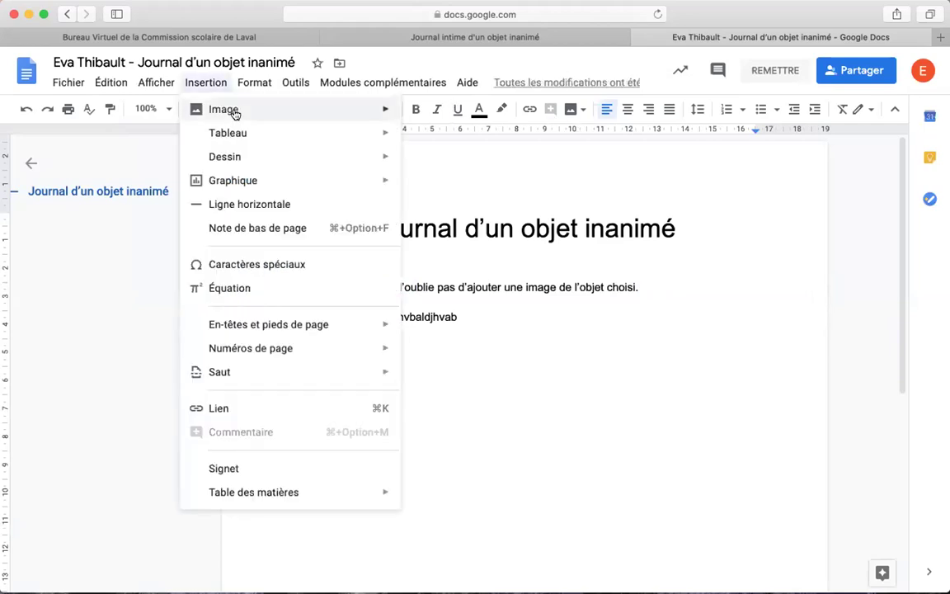
{"action": "mouse_move", "coordinate": [234, 113]}
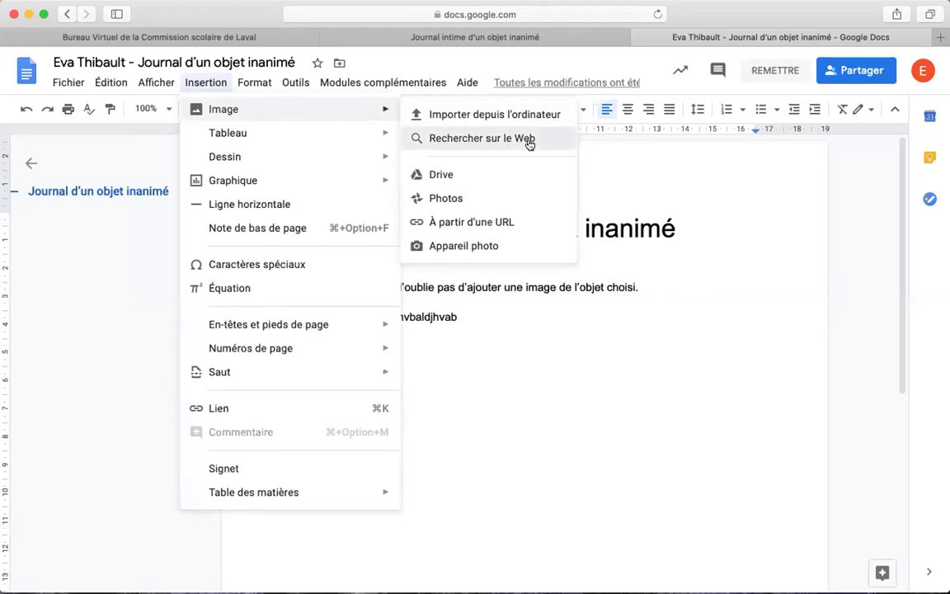
{"action": "left_click", "coordinate": [528, 140]}
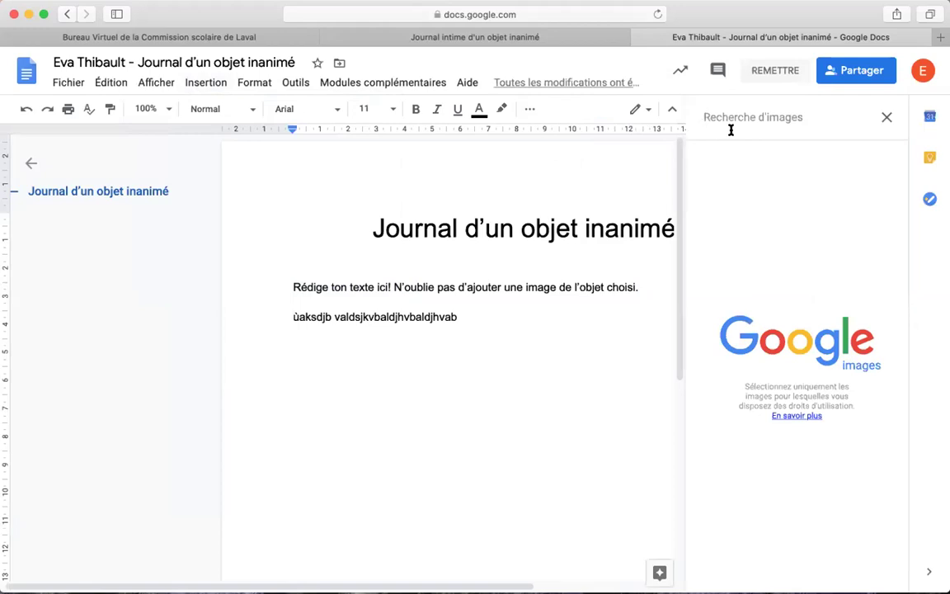
{"action": "type", "text": "fleur"}
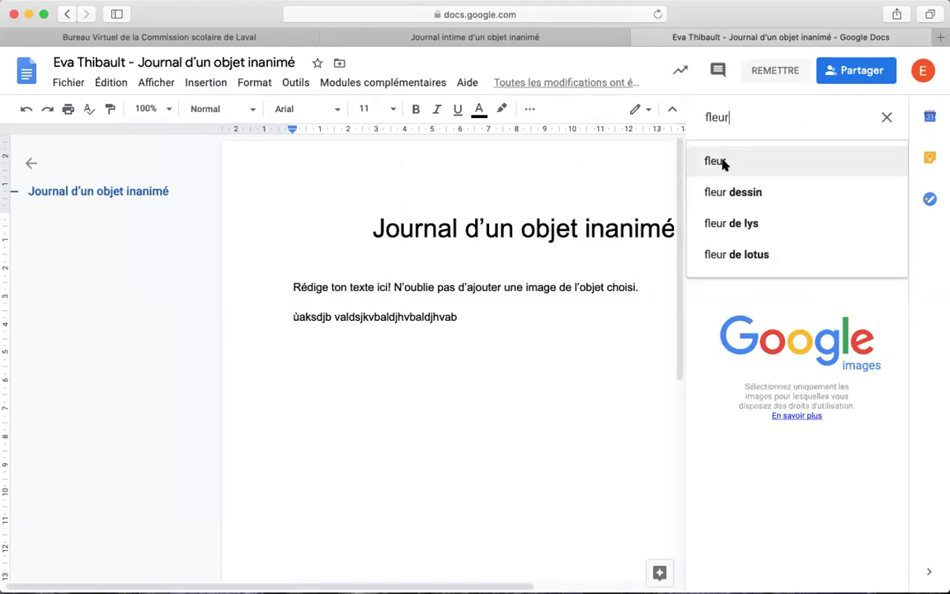
{"action": "left_click", "coordinate": [723, 163]}
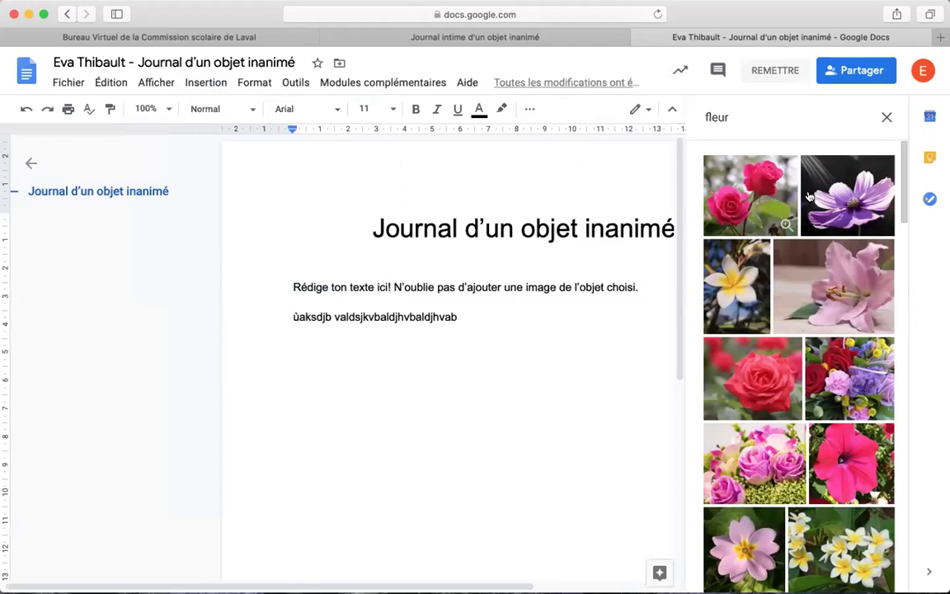
{"action": "left_click", "coordinate": [835, 204]}
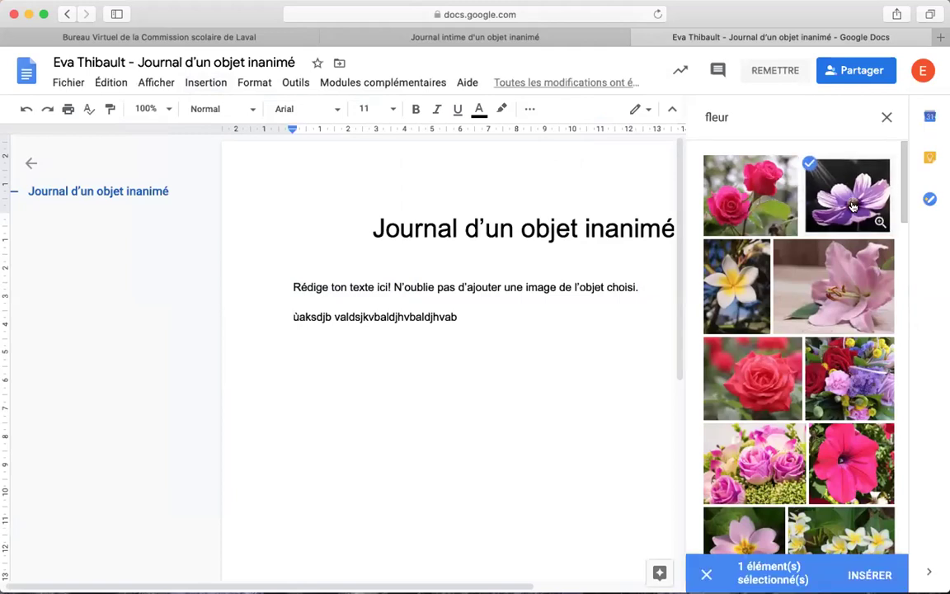
{"action": "left_click", "coordinate": [869, 575]}
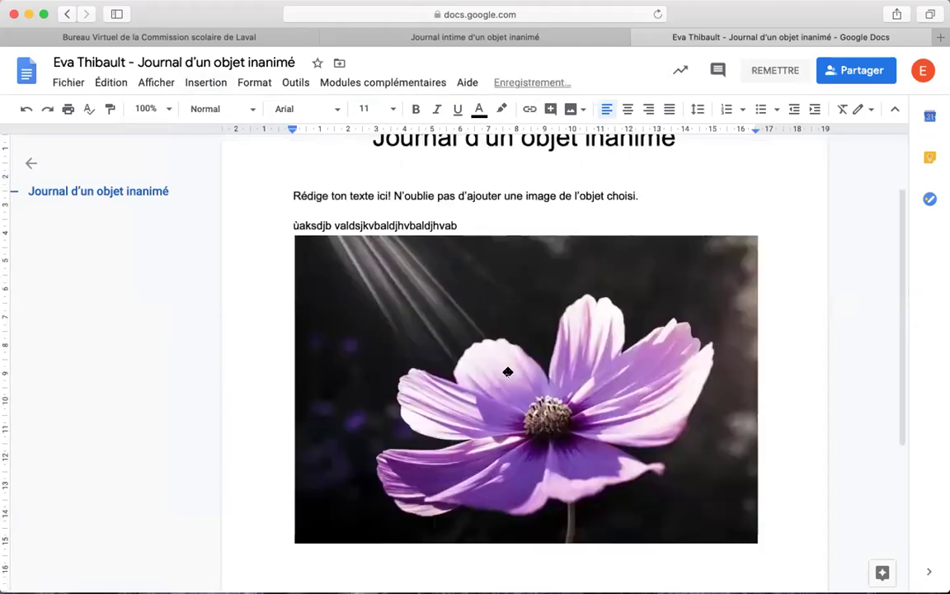
Shrink the inserted flower image to about half its width.
{"action": "left_click", "coordinate": [567, 318]}
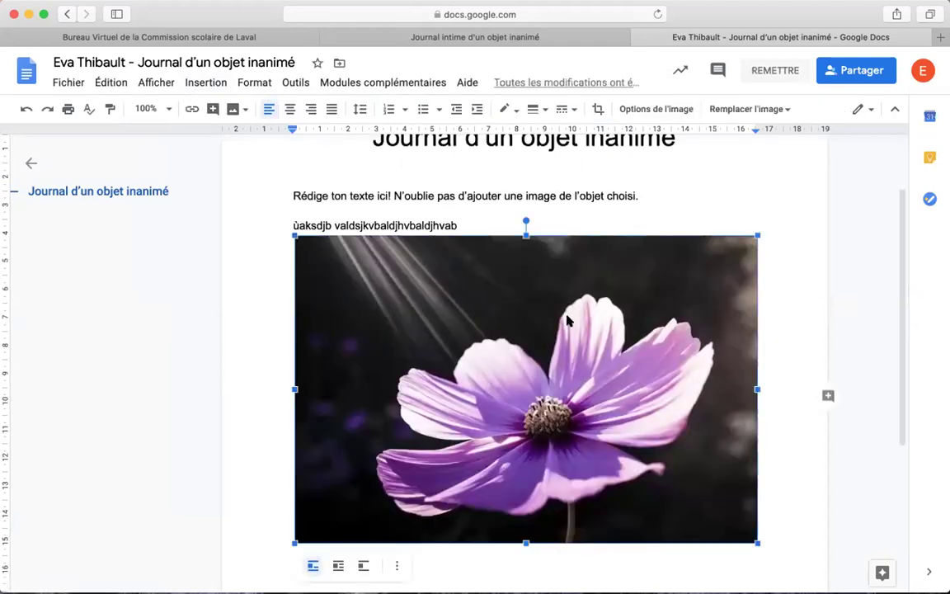
{"action": "left_click_drag", "start_coordinate": [757, 235], "coordinate": [755, 237]}
{"action": "left_click_drag", "start_coordinate": [662, 284], "coordinate": [461, 387]}
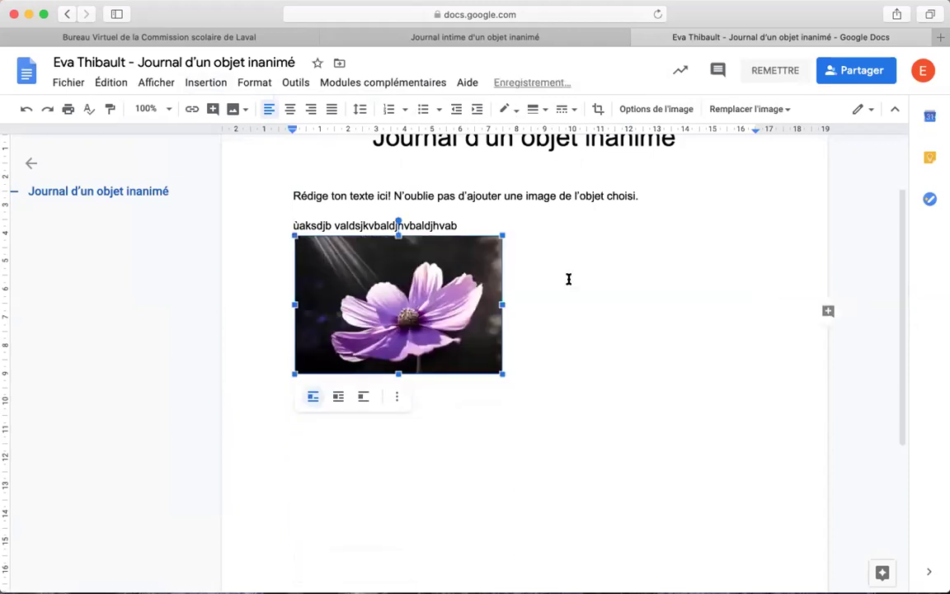
{"action": "left_click", "coordinate": [569, 276]}
{"action": "scroll", "coordinate": [569, 276], "scroll_direction": "up", "scroll_amount": 2}
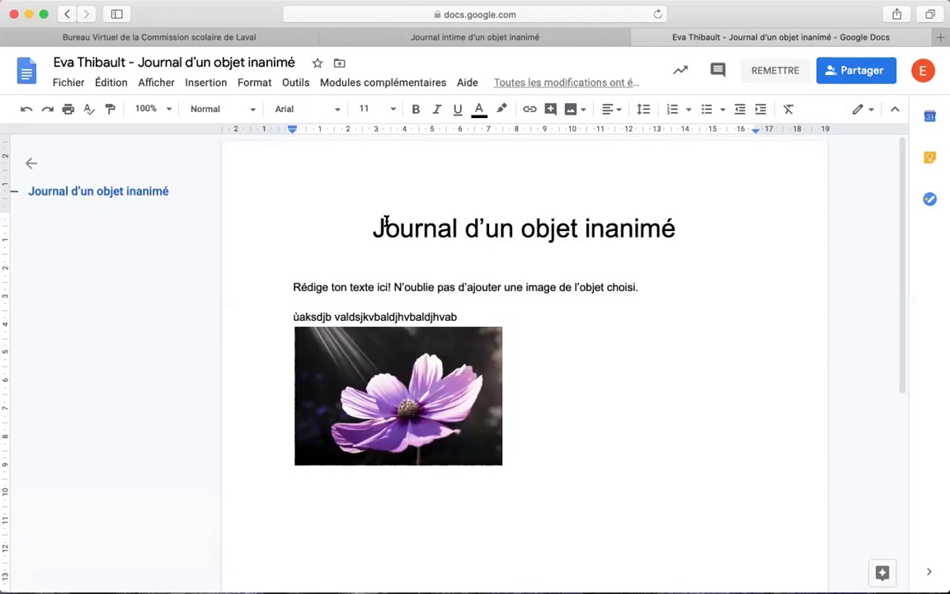
Review the title and instructions, then start handing in the journal with REMETTRE.
{"action": "left_click_drag", "start_coordinate": [385, 220], "coordinate": [628, 307]}
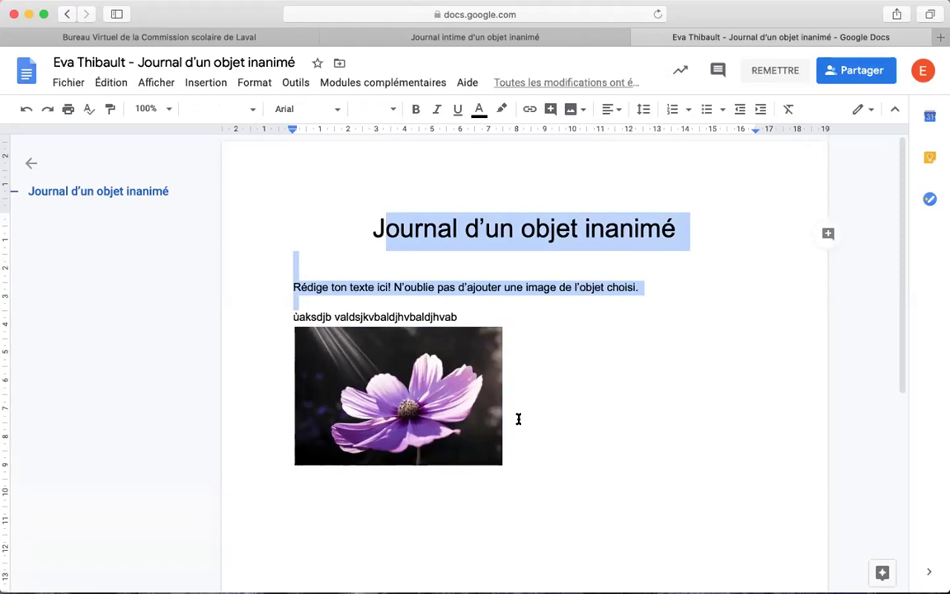
{"action": "left_click", "coordinate": [727, 346]}
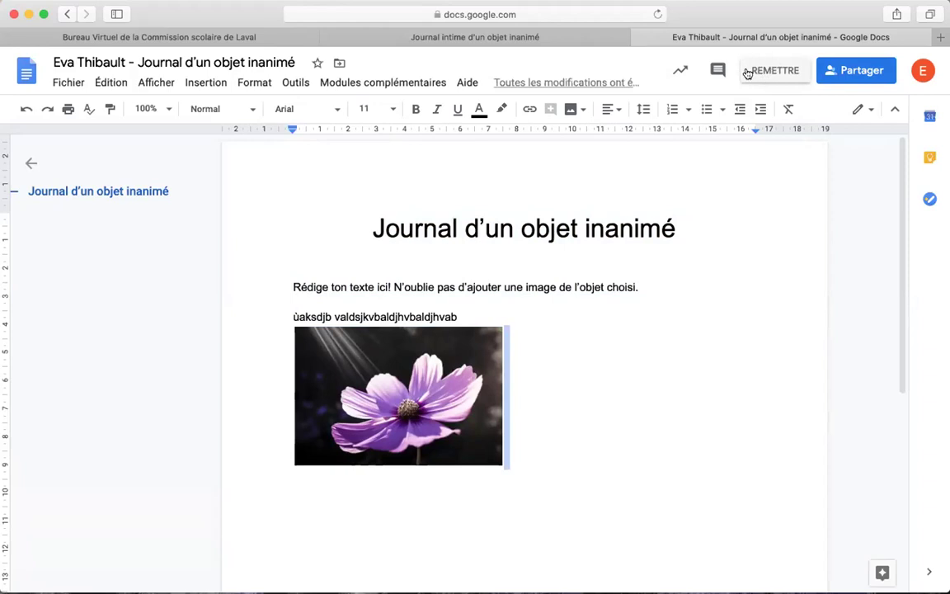
{"action": "left_click", "coordinate": [784, 70]}
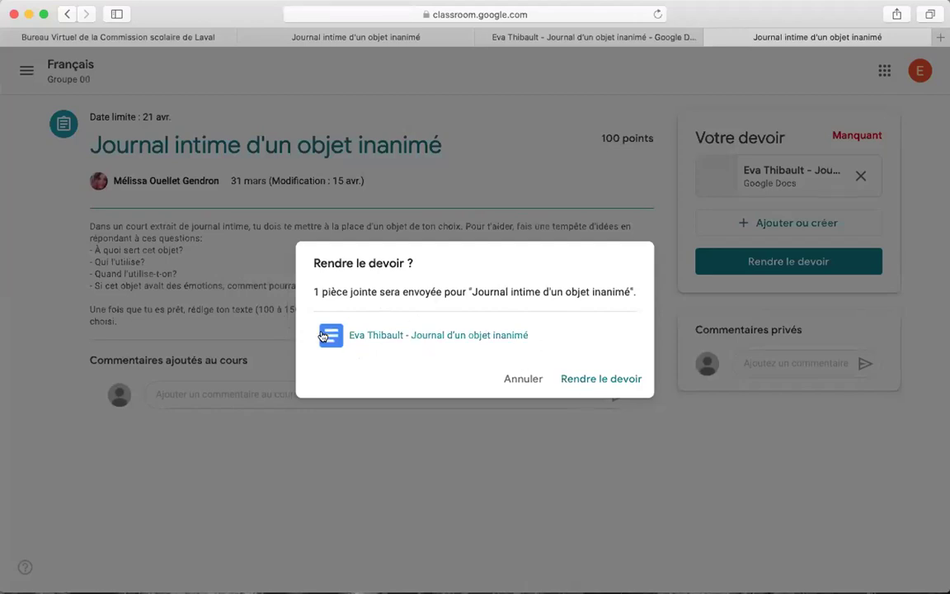
Confirm turning in the journal, then reopen the submitted document, now view-only.
{"action": "left_click", "coordinate": [629, 377]}
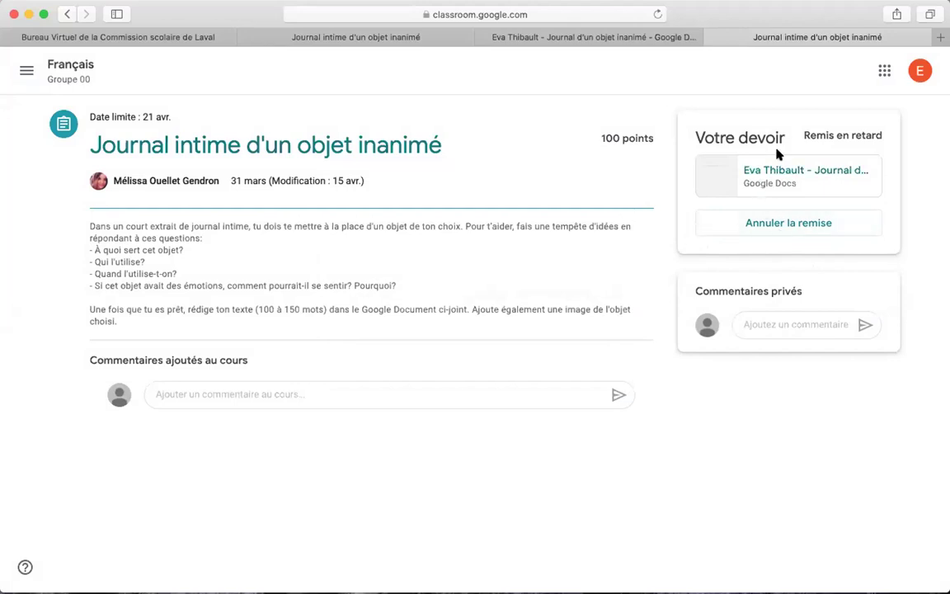
{"action": "left_click", "coordinate": [758, 174]}
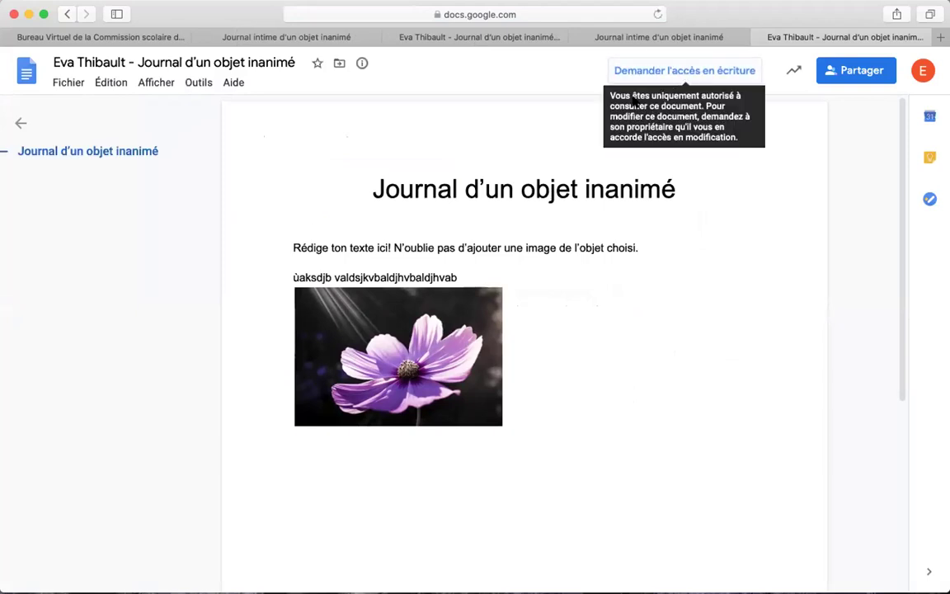
{"action": "double_click", "coordinate": [476, 180]}
{"action": "triple_click", "coordinate": [475, 182]}
Close the view-only document, withdraw the submission with Annuler la remise, and reopen the journal.
{"action": "double_click", "coordinate": [478, 185]}
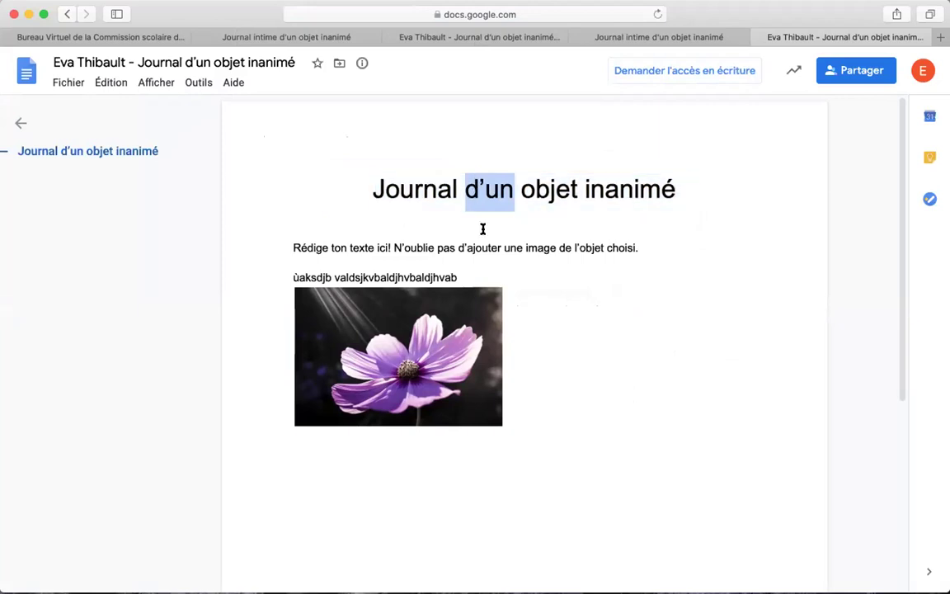
{"action": "left_click", "coordinate": [479, 229]}
{"action": "double_click", "coordinate": [483, 246]}
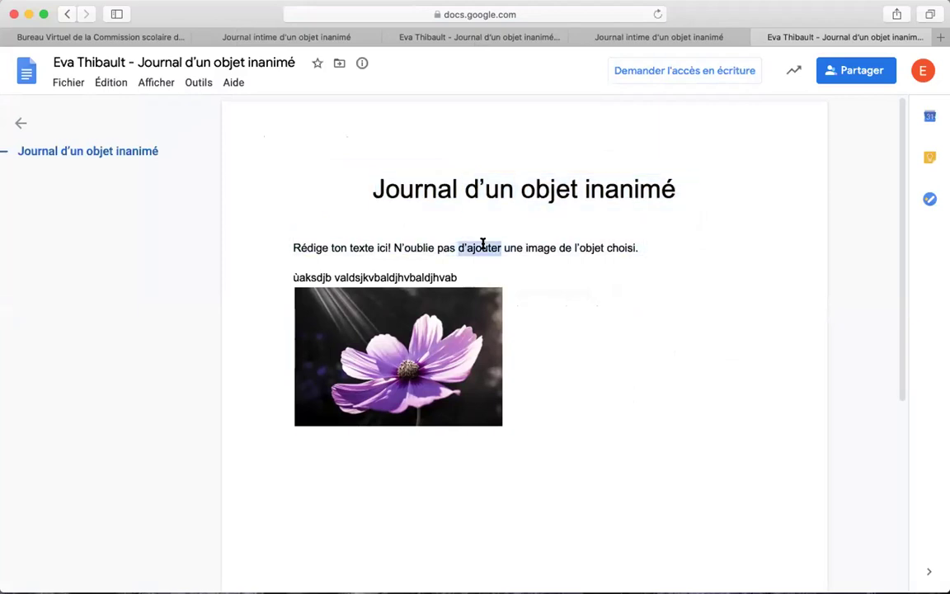
{"action": "left_click", "coordinate": [756, 39]}
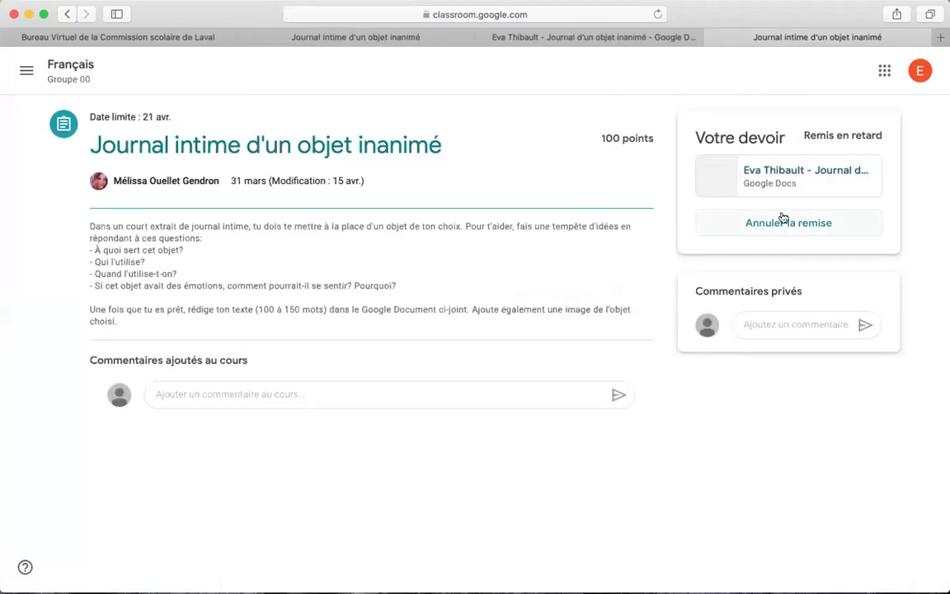
{"action": "left_click", "coordinate": [781, 224]}
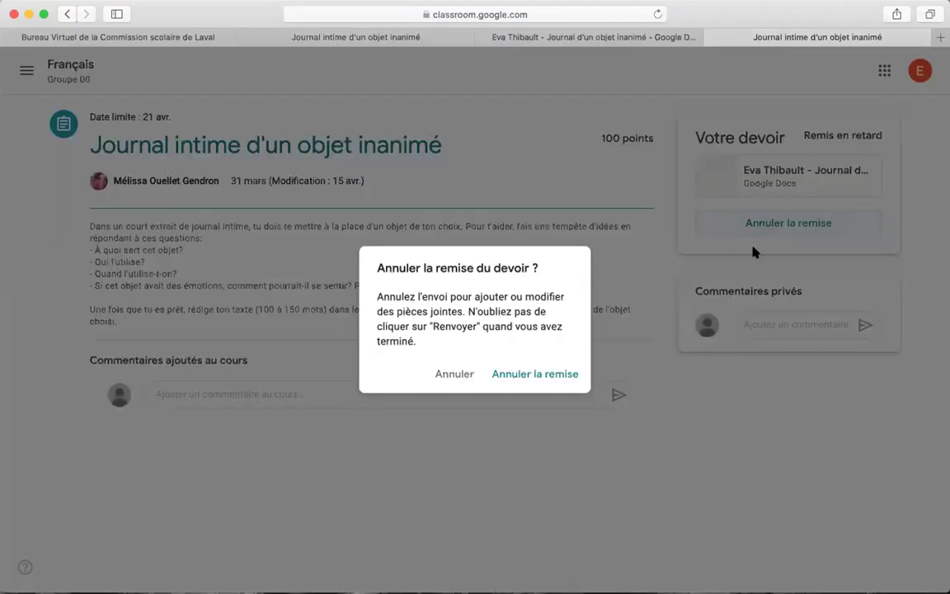
{"action": "left_click", "coordinate": [558, 375]}
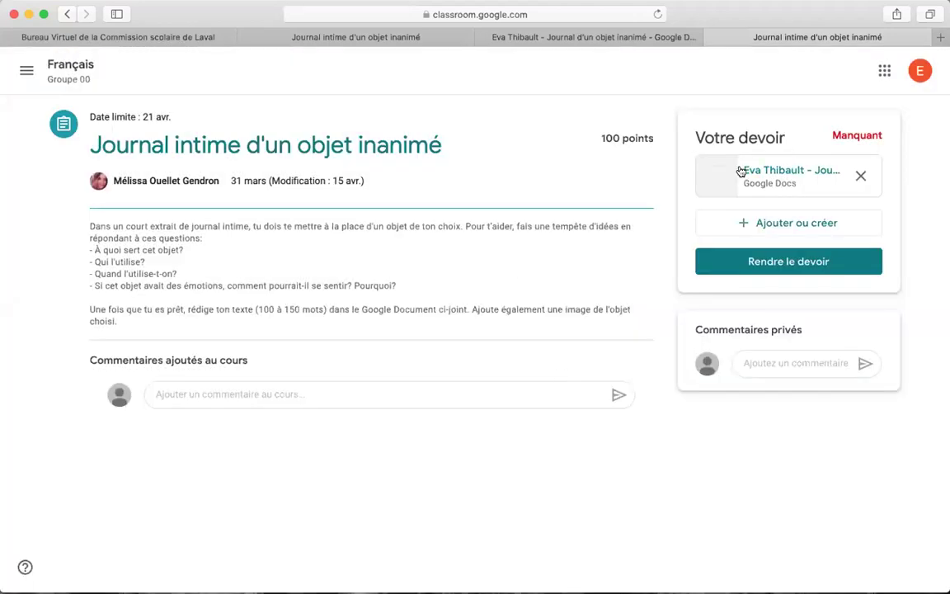
{"action": "left_click", "coordinate": [741, 171]}
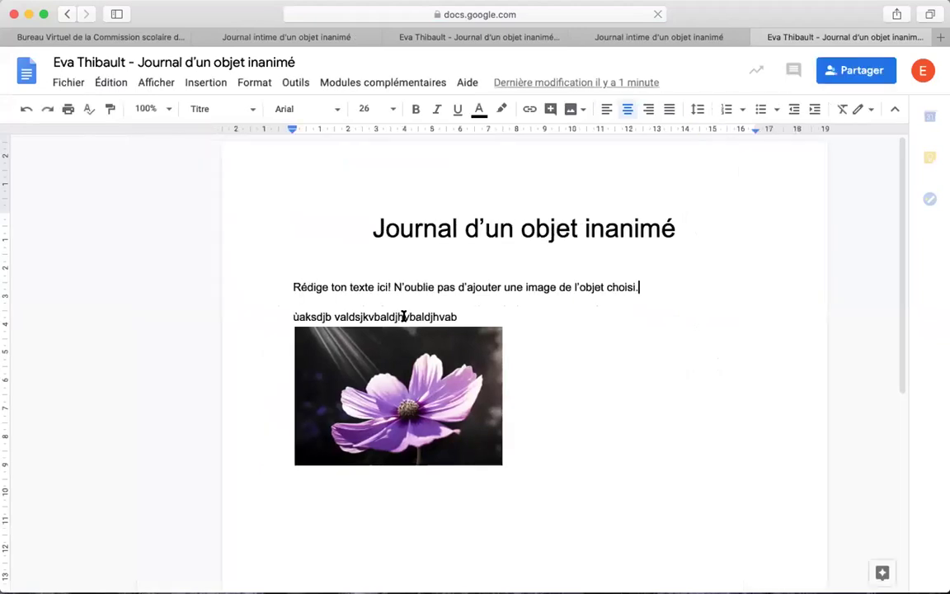
Add more filler text to the journal's second line and start handing it in with REMETTRE.
{"action": "type", "text": "a"}
{"action": "left_click", "coordinate": [403, 317]}
{"action": "type", "text": "jakjbdfvalk"}
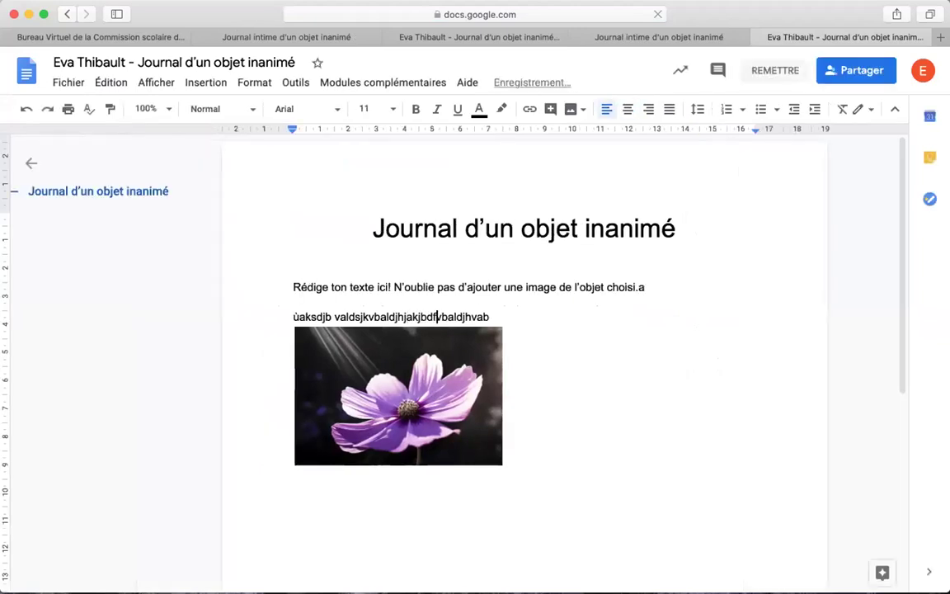
{"action": "type", "text": "djbvalkdjbvalkdjbhvalksjdbvlkj"}
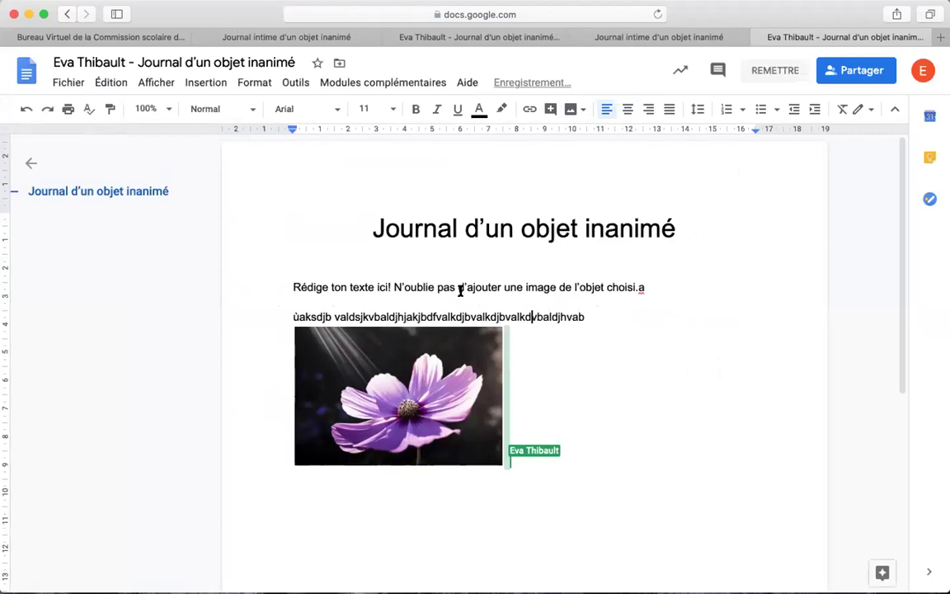
{"action": "type", "text": "sdnvakljdhvalkjvfkajfblvfd"}
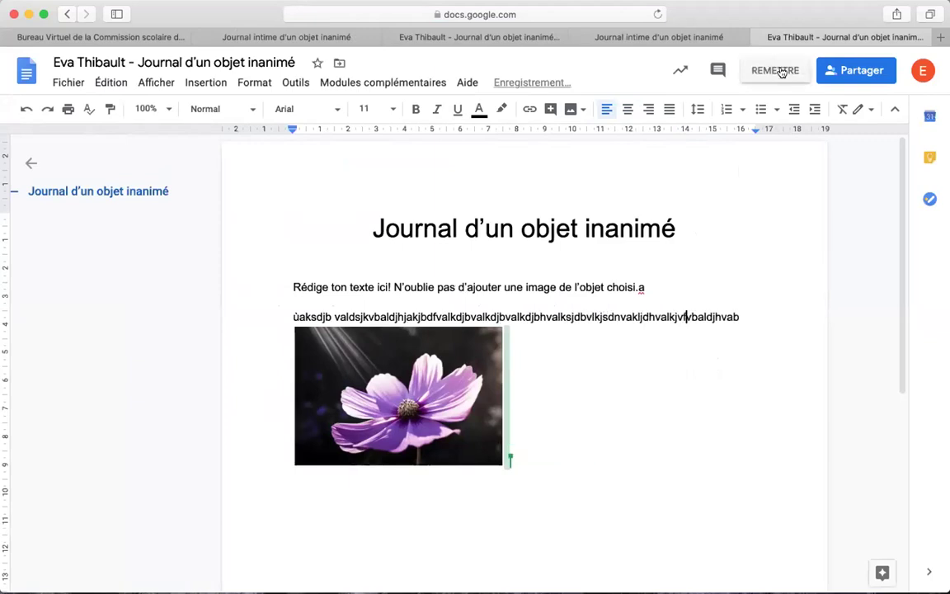
{"action": "left_click", "coordinate": [782, 73]}
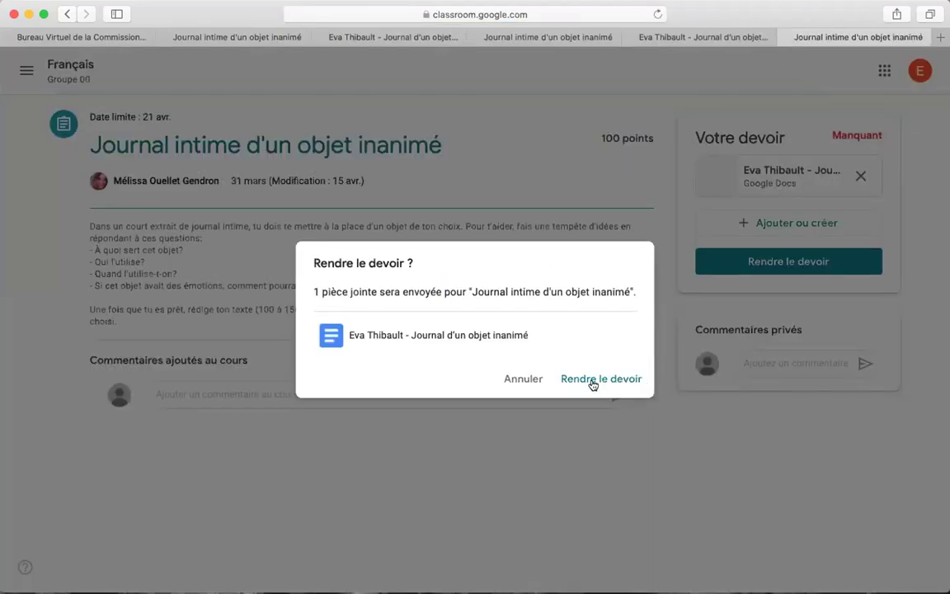
Confirm handing in the journal again, return to the Français class stream, and switch desktop spaces.
{"action": "left_click", "coordinate": [601, 379]}
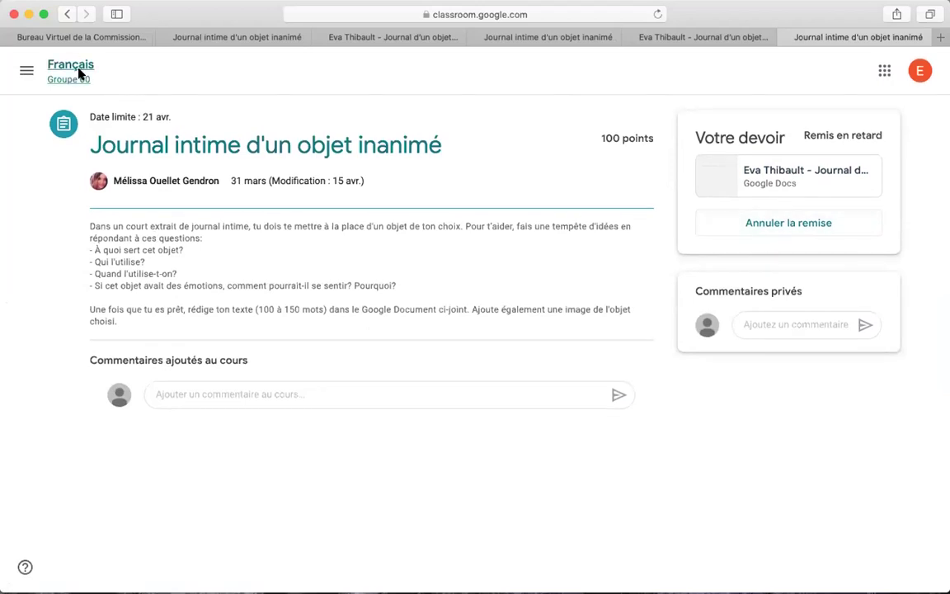
{"action": "left_click", "coordinate": [80, 73]}
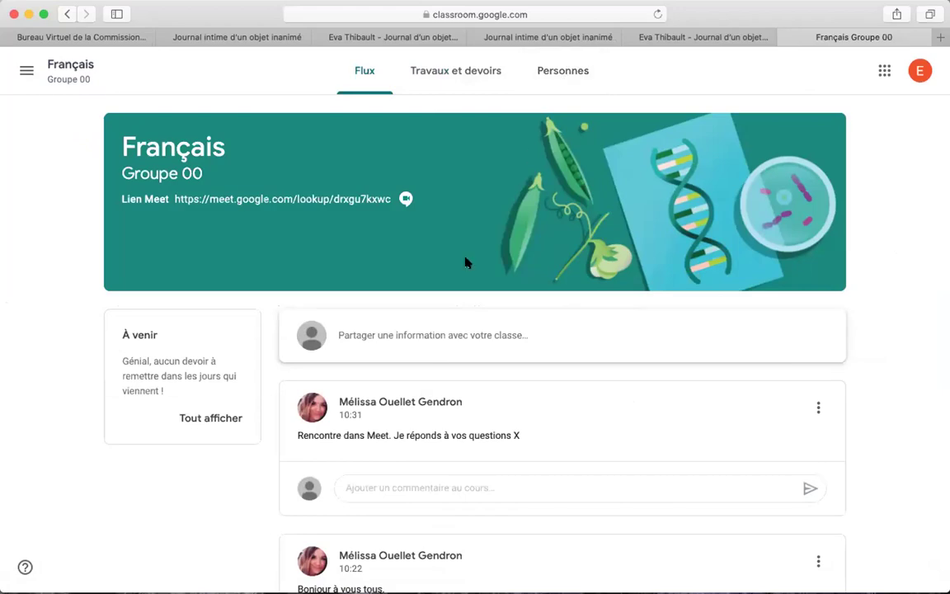
{"action": "key", "text": "ctrl+Left"}
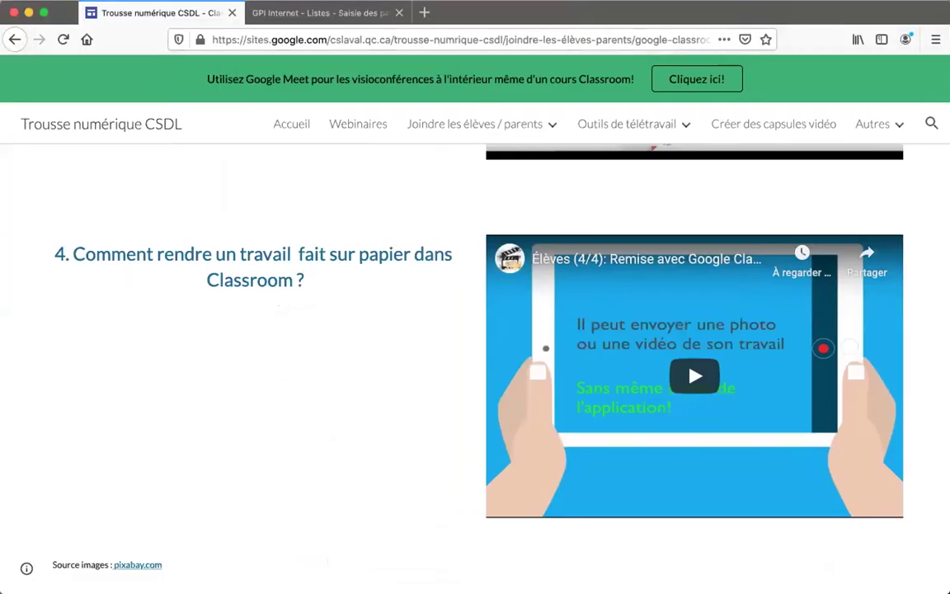
Show slide 15 of the Webinaire Classroom deck, then switch to the Français Groupe 00 Personnes page.
{"action": "left_click", "coordinate": [191, 568]}
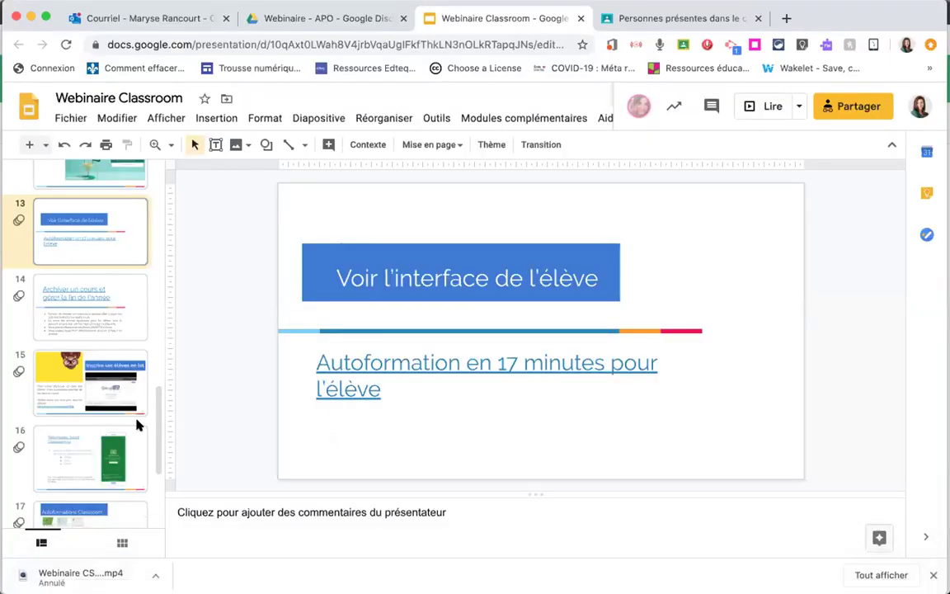
{"action": "left_click", "coordinate": [71, 386]}
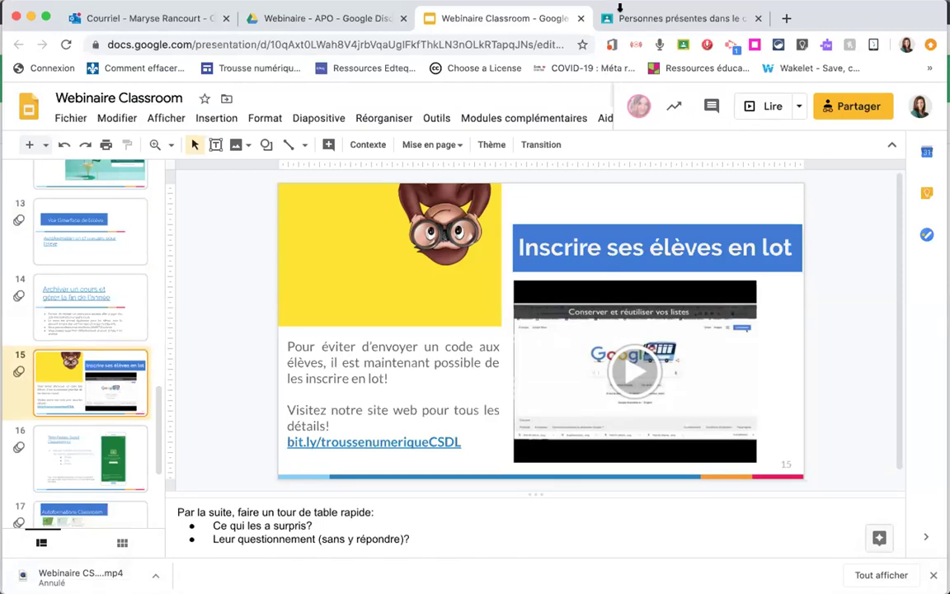
{"action": "left_click", "coordinate": [627, 18]}
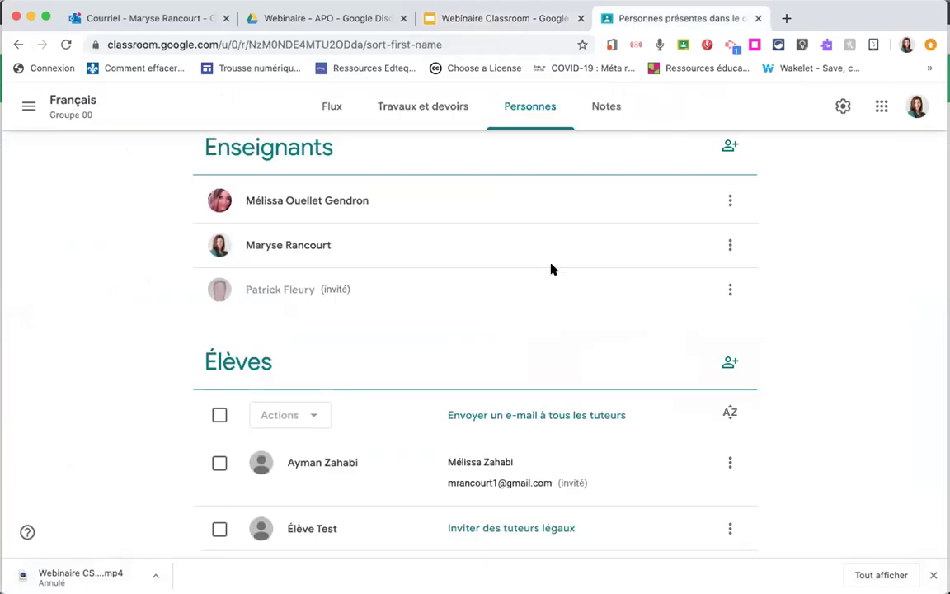
{"action": "scroll", "coordinate": [552, 270], "scroll_direction": "up", "scroll_amount": 1}
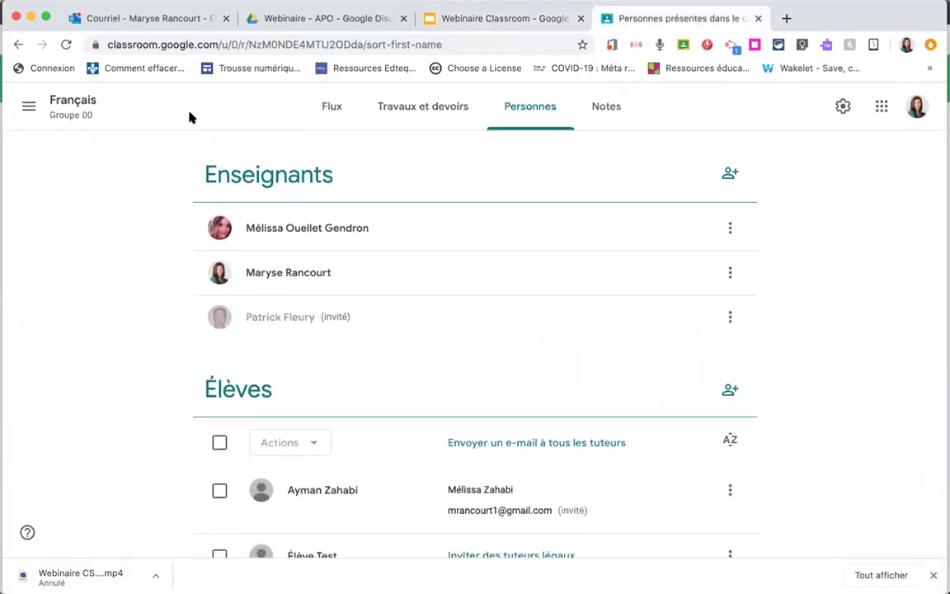
{"action": "left_click", "coordinate": [66, 101]}
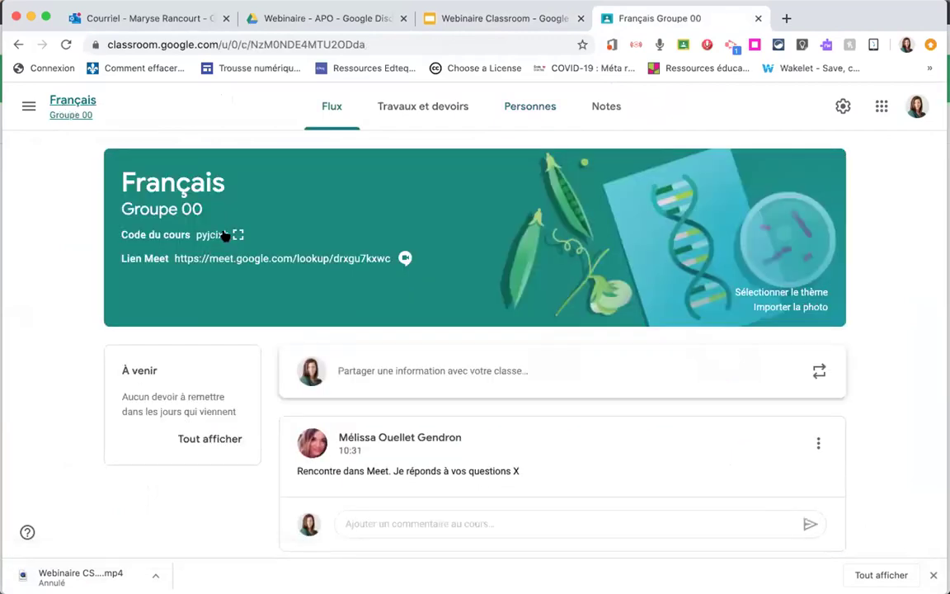
{"action": "left_click", "coordinate": [237, 234]}
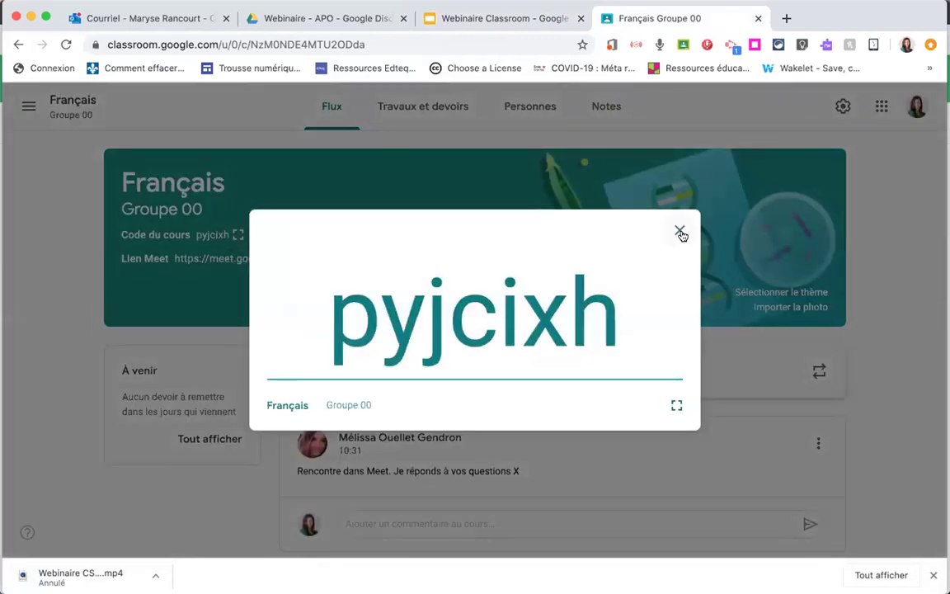
{"action": "left_click", "coordinate": [678, 232]}
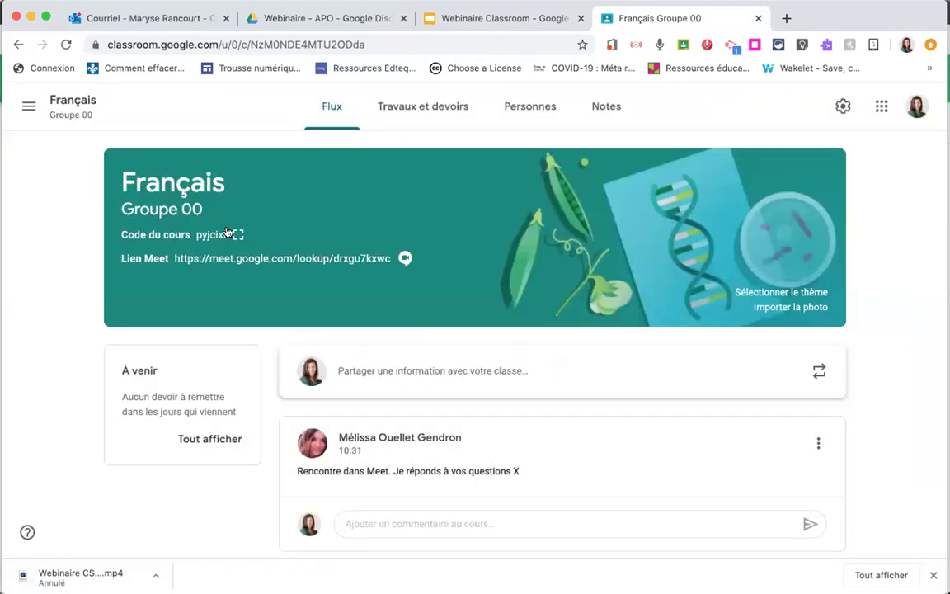
{"action": "left_click", "coordinate": [547, 116]}
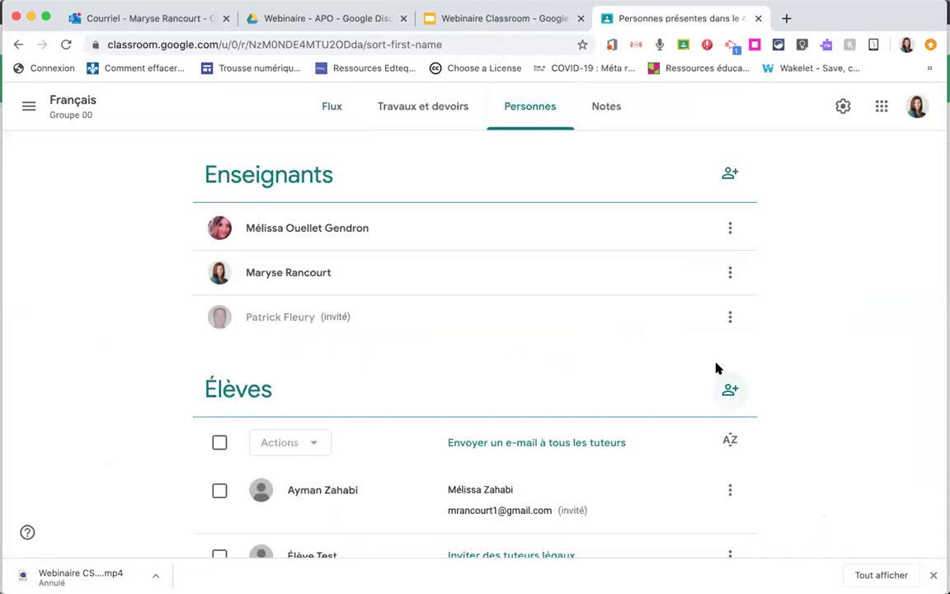
Open the student invitation box, type and erase 174, then bring Firefox back to the front.
{"action": "left_click", "coordinate": [730, 388]}
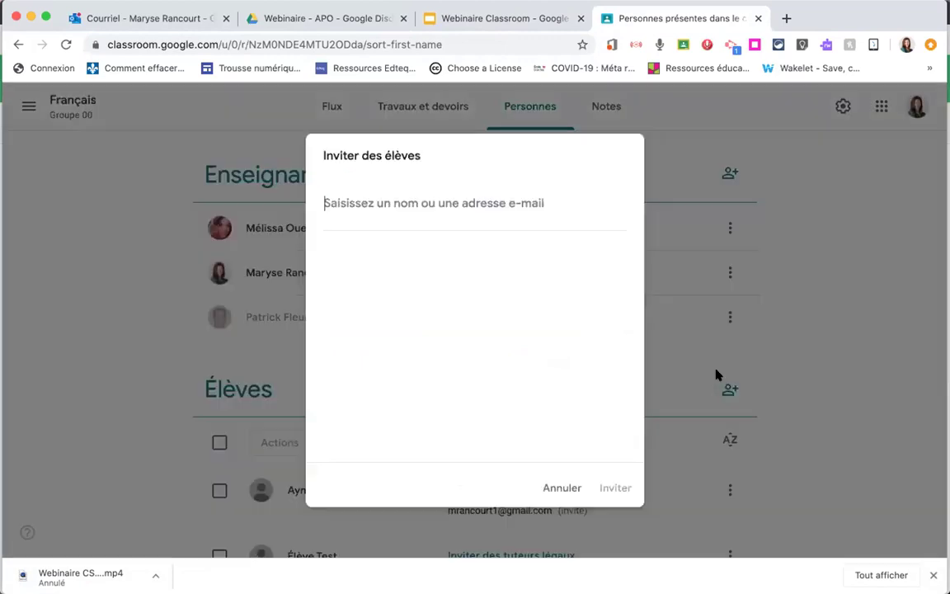
{"action": "type", "text": "174"}
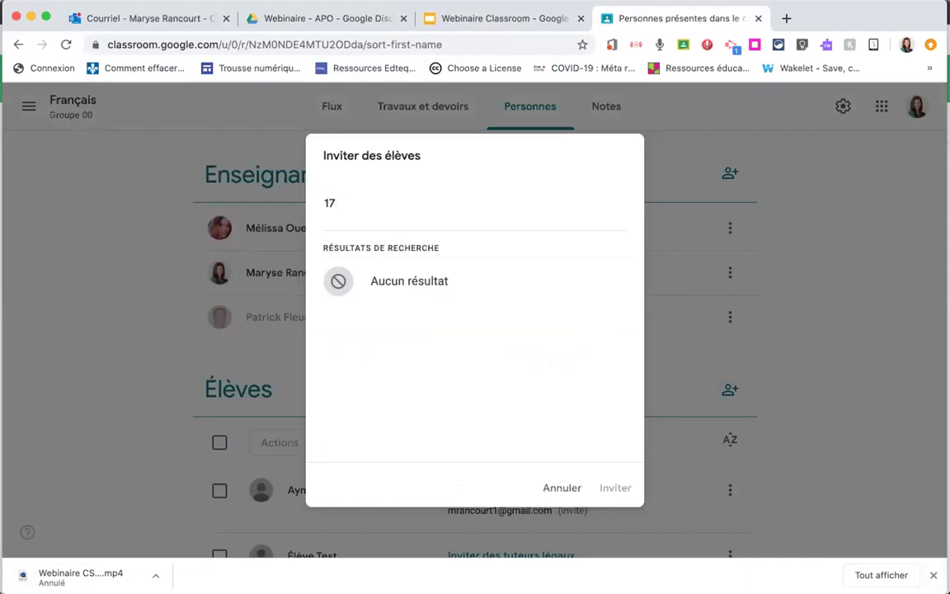
{"action": "key", "text": "BackSpace"}
{"action": "key", "text": "BackSpace"}
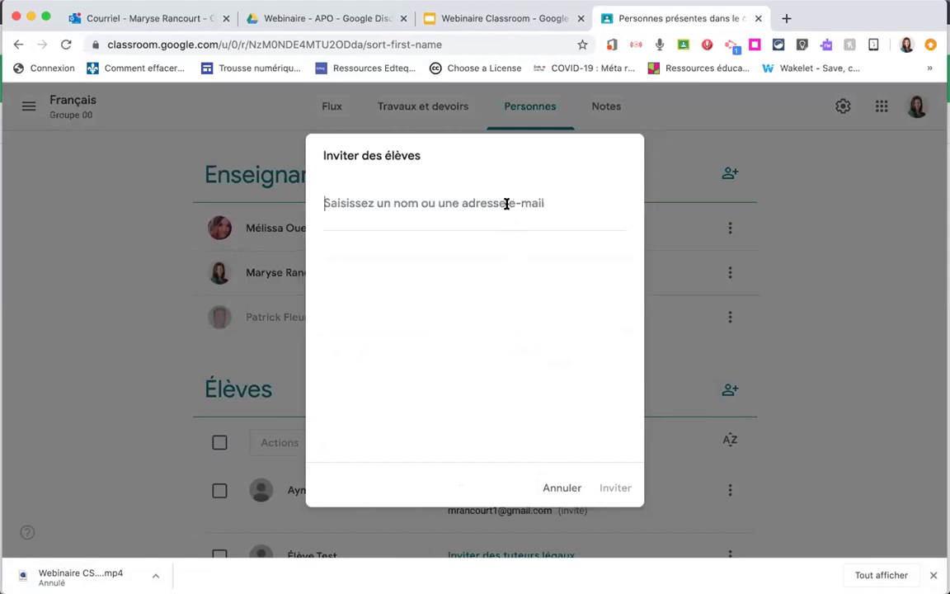
{"action": "mouse_move", "coordinate": [442, 573]}
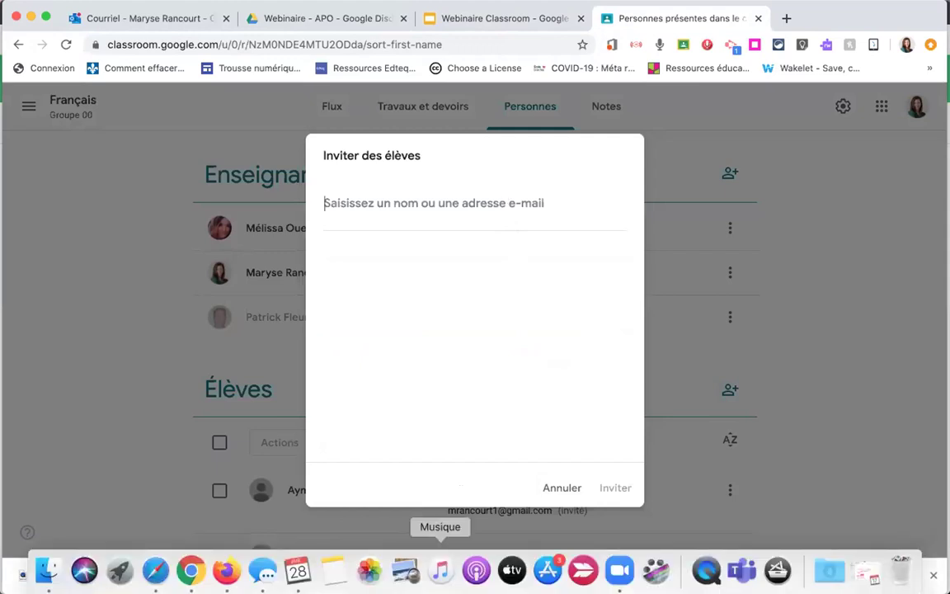
{"action": "left_click", "coordinate": [229, 571]}
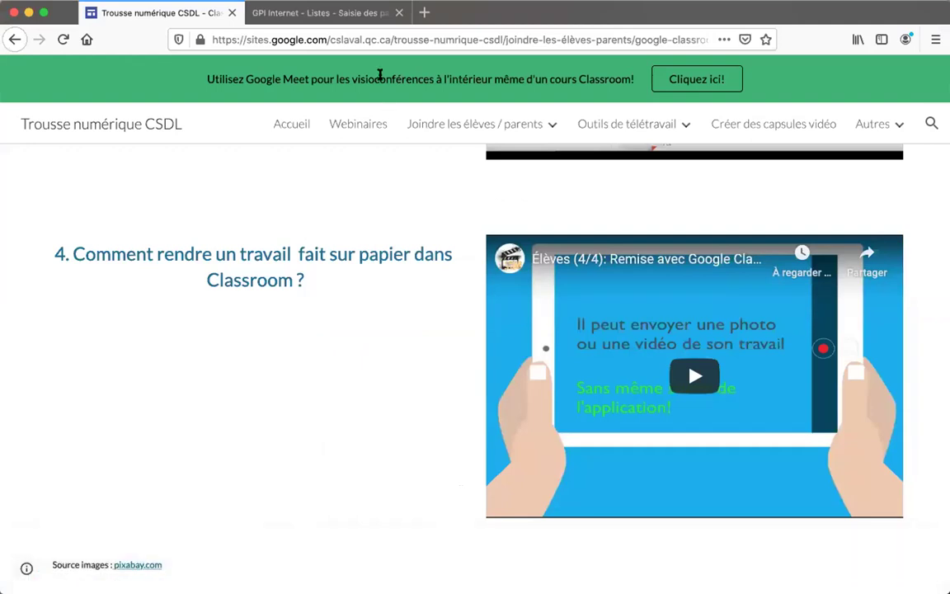
In GPI Internet LISTES, produce a grid list with Adresse électronique de l'élève (Portail) as 1er champ.
{"action": "left_click", "coordinate": [326, 13]}
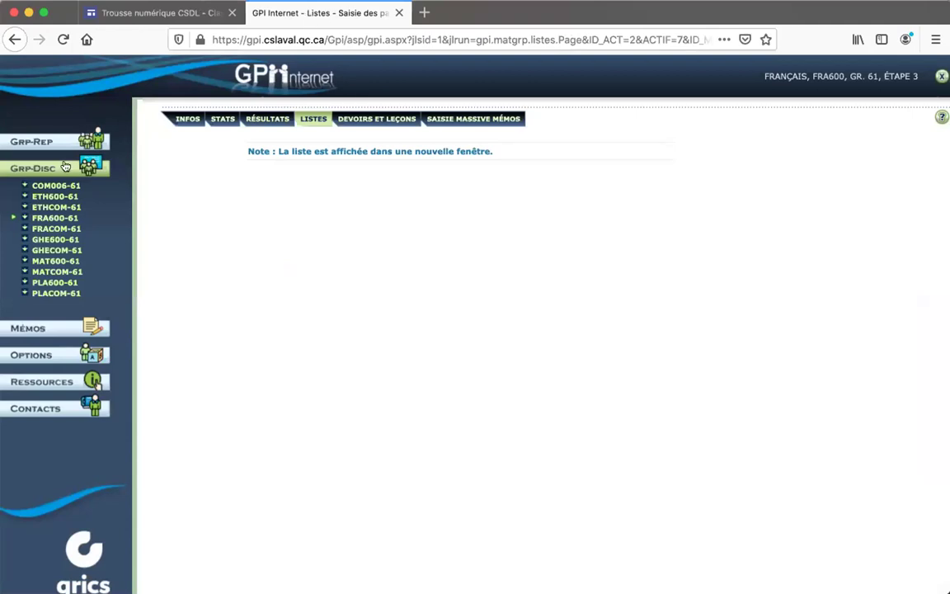
{"action": "left_click", "coordinate": [313, 121]}
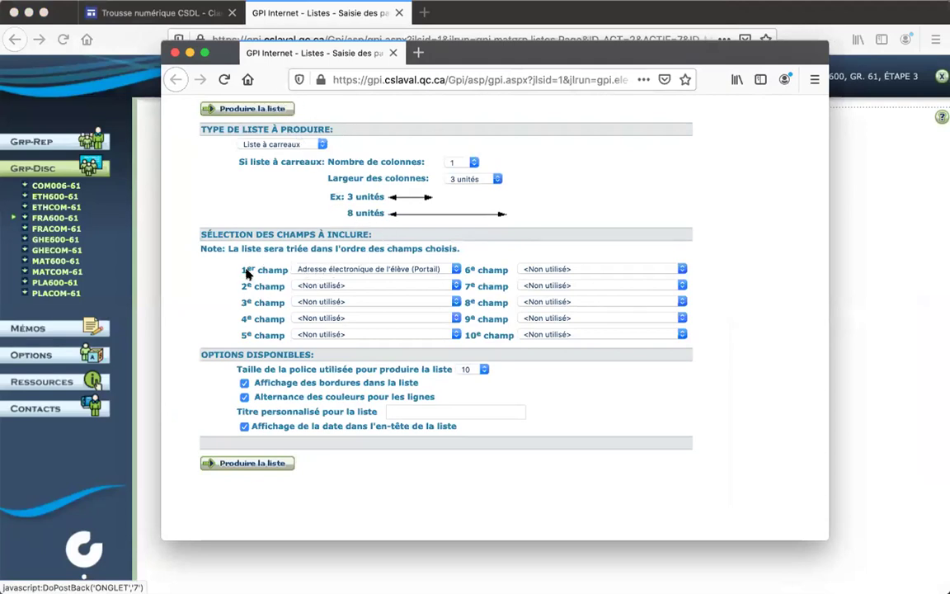
{"action": "left_click", "coordinate": [314, 271]}
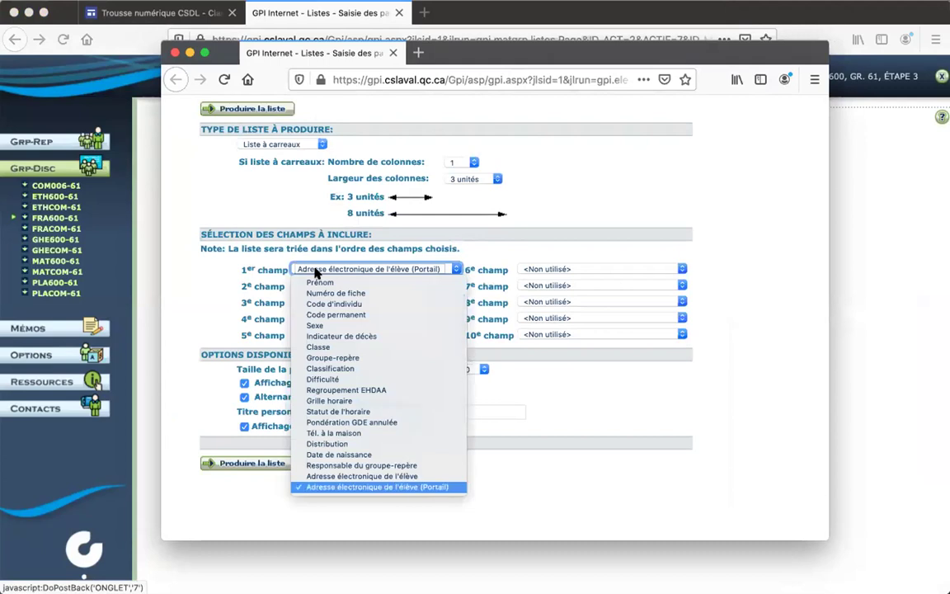
{"action": "left_click", "coordinate": [426, 487]}
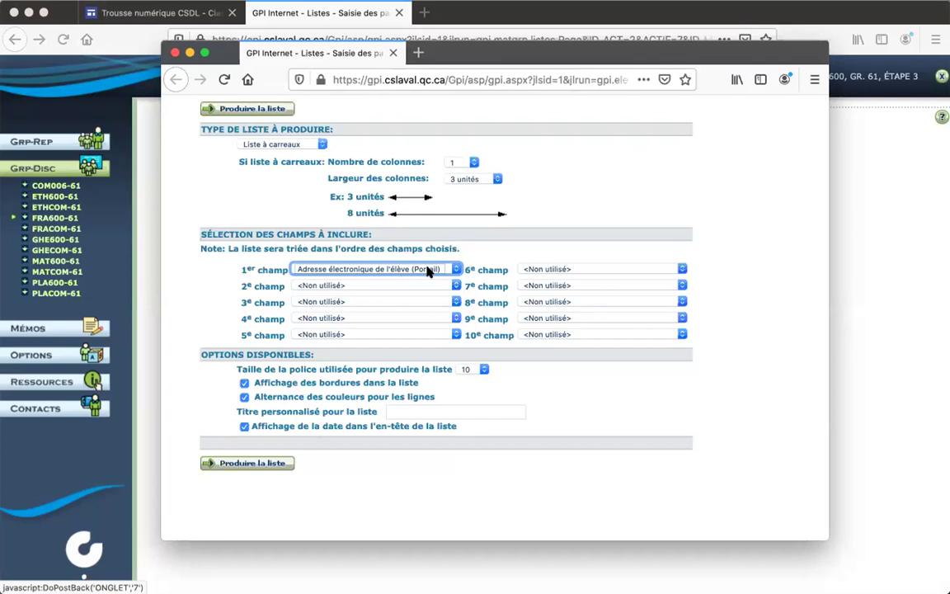
{"action": "left_click", "coordinate": [254, 464]}
Generate the FRA600-61 list, copy the whole Courriel élève (Portail) column, and return to Chrome.
{"action": "left_click", "coordinate": [266, 105]}
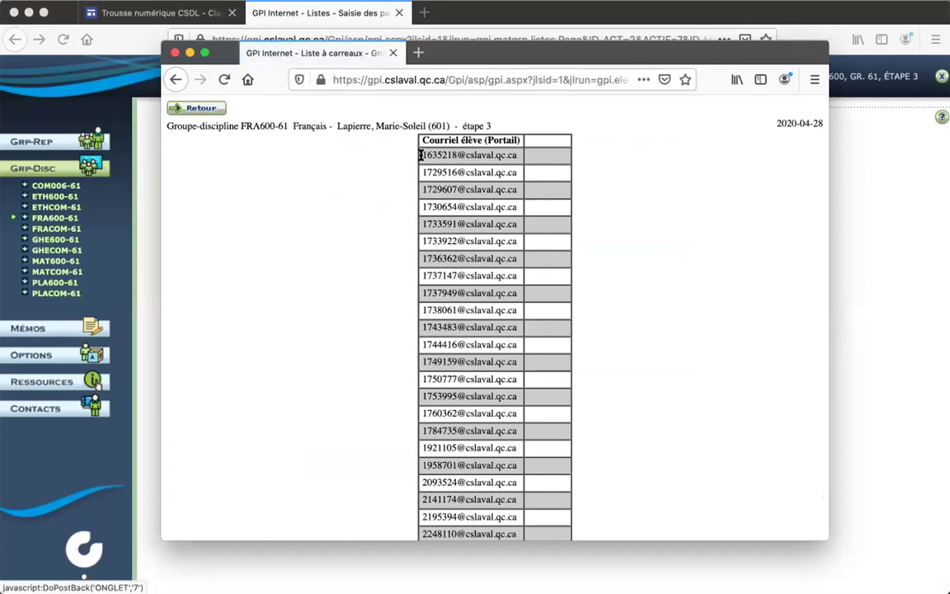
{"action": "left_click_drag", "start_coordinate": [420, 154], "coordinate": [478, 243]}
{"action": "left_click", "coordinate": [198, 108]}
{"action": "left_click", "coordinate": [279, 108]}
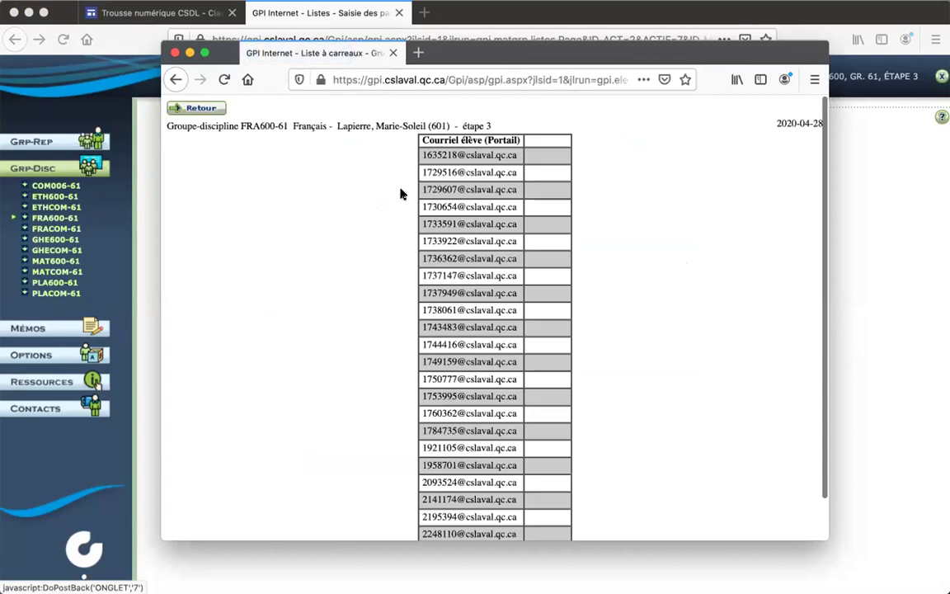
{"action": "left_click_drag", "start_coordinate": [421, 154], "coordinate": [510, 494]}
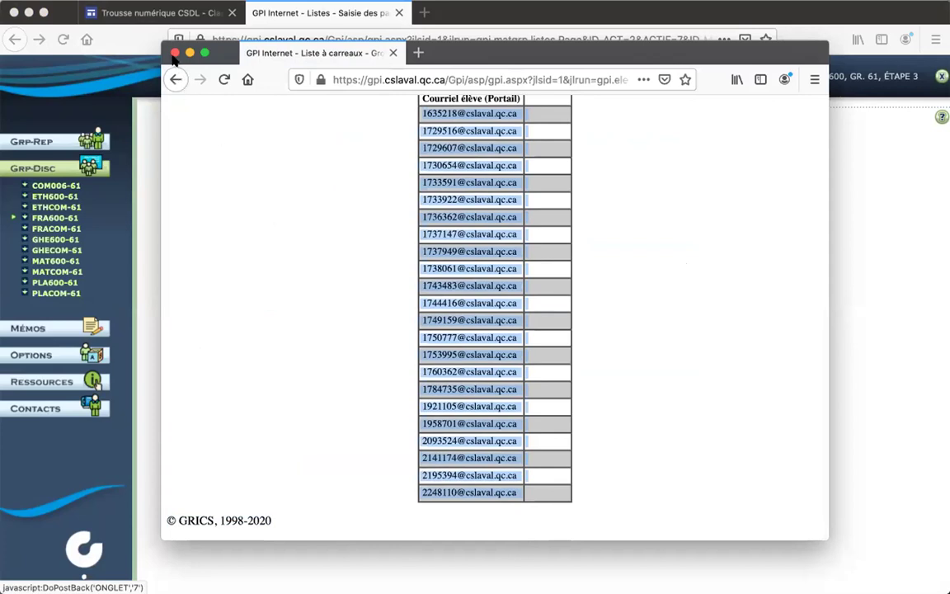
{"action": "mouse_move", "coordinate": [297, 583]}
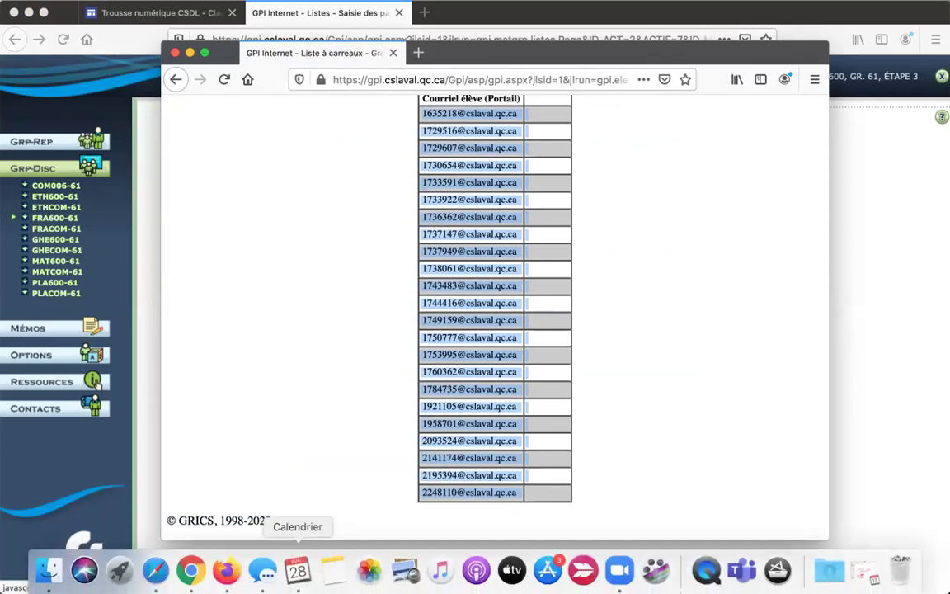
{"action": "left_click", "coordinate": [193, 573]}
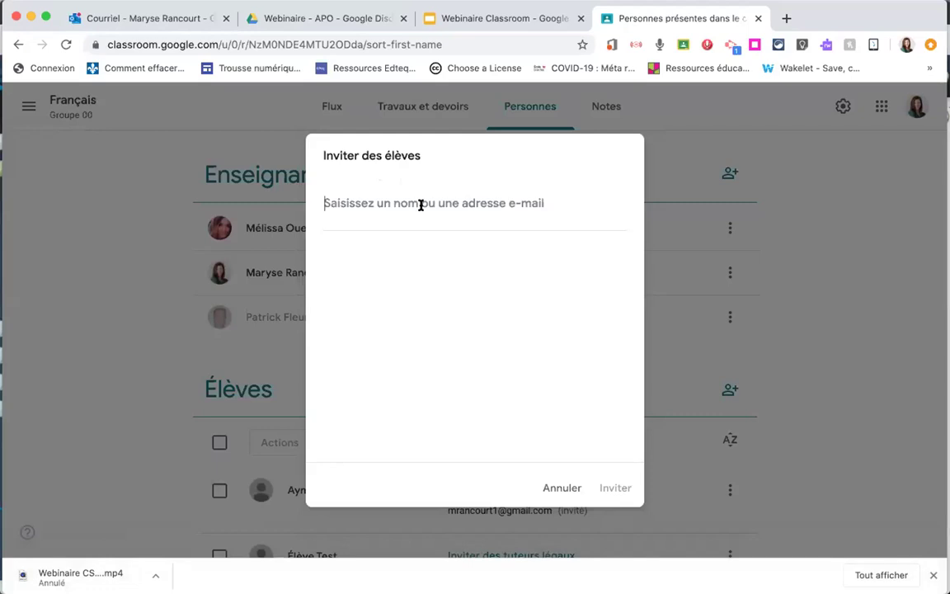
Paste the copied student addresses as invite recipients, review them, then cancel without sending.
{"action": "key", "text": "super+v"}
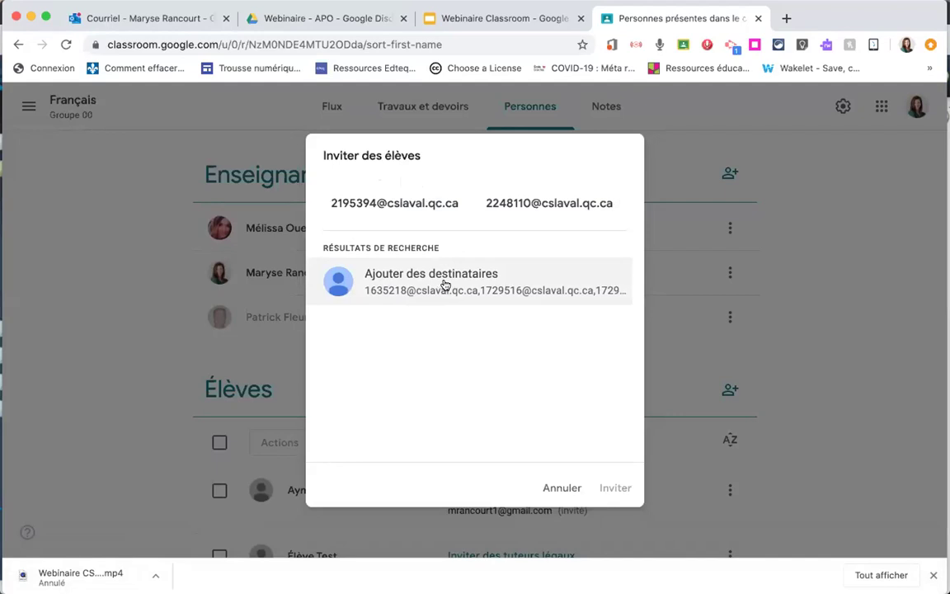
{"action": "left_click", "coordinate": [444, 285]}
{"action": "scroll", "coordinate": [444, 229], "scroll_direction": "up", "scroll_amount": 10}
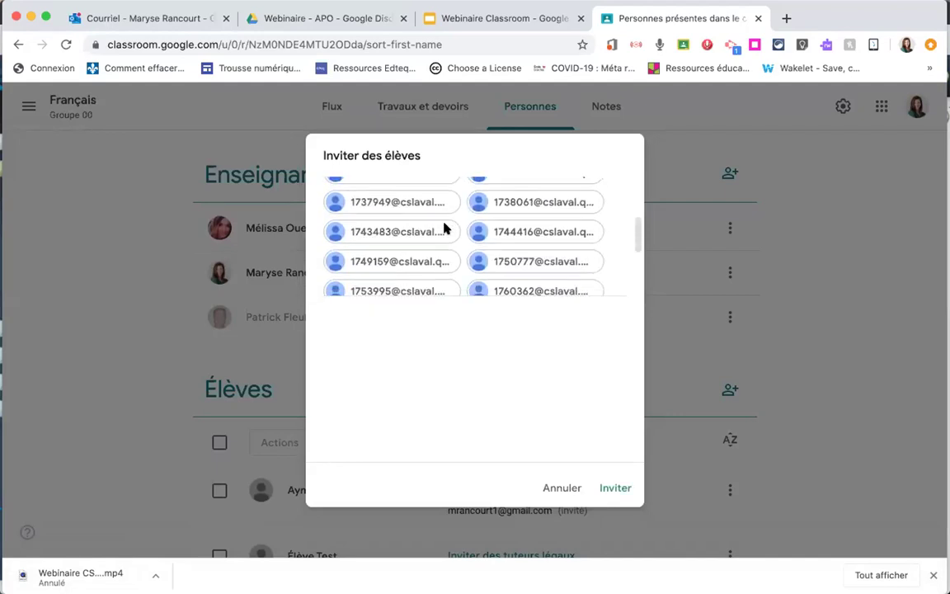
{"action": "scroll", "coordinate": [444, 230], "scroll_direction": "down", "scroll_amount": 10}
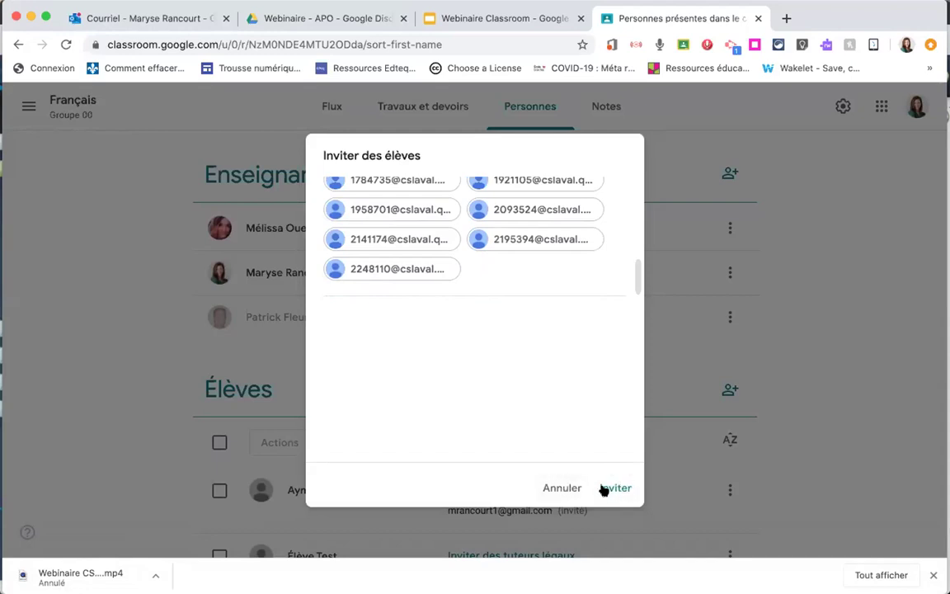
{"action": "left_click", "coordinate": [557, 494]}
{"action": "scroll", "coordinate": [460, 493], "scroll_direction": "down", "scroll_amount": 5}
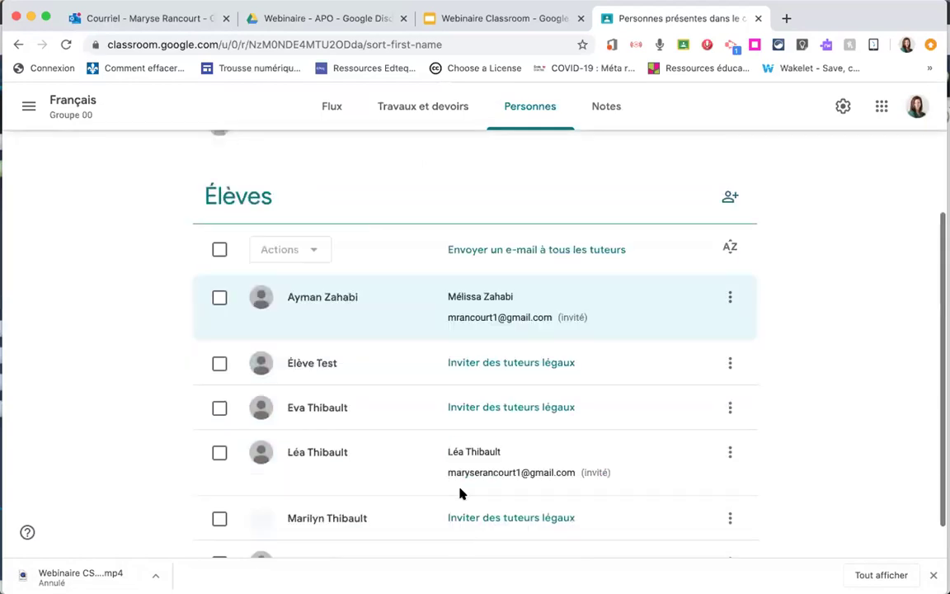
{"action": "scroll", "coordinate": [409, 422], "scroll_direction": "down", "scroll_amount": 1}
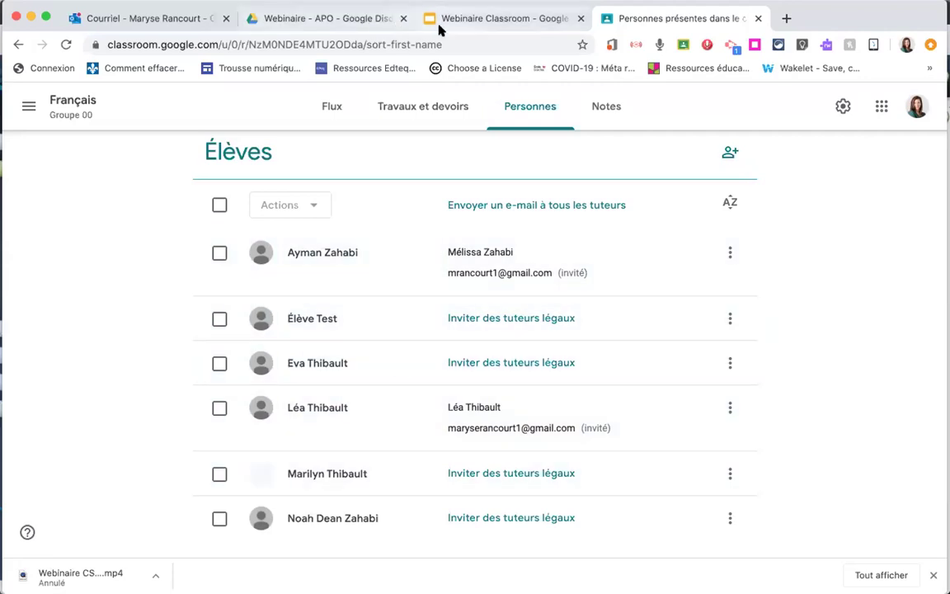
Move the Webinaire Classroom slides to slide 16, Archivage de cours, then reopen the Français course stream.
{"action": "left_click", "coordinate": [438, 23]}
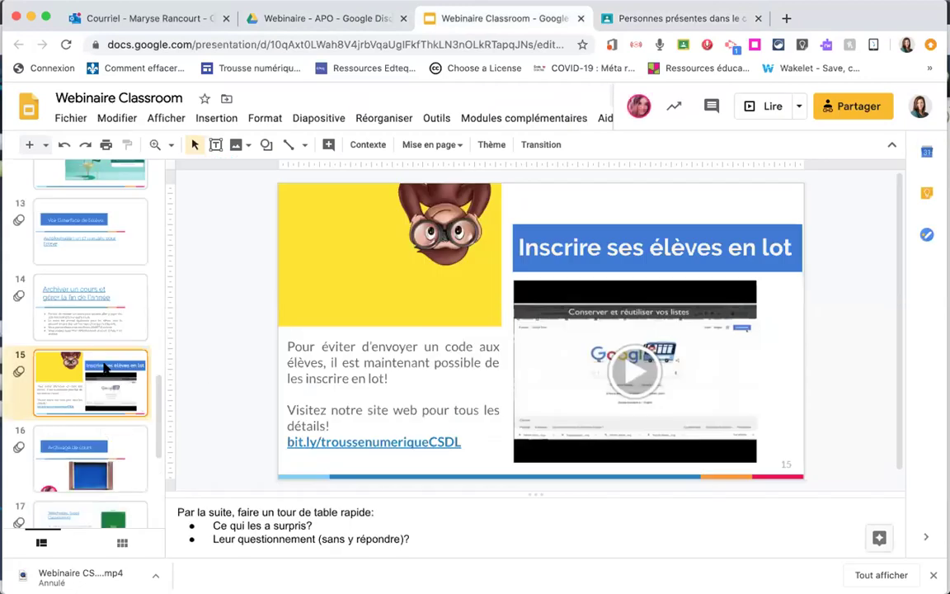
{"action": "left_click", "coordinate": [110, 452]}
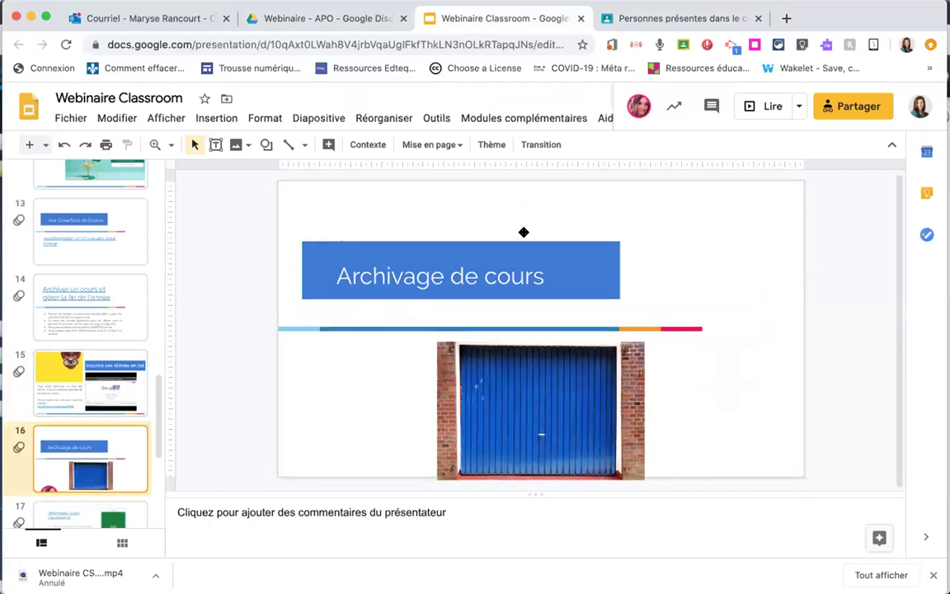
{"action": "left_click", "coordinate": [670, 19]}
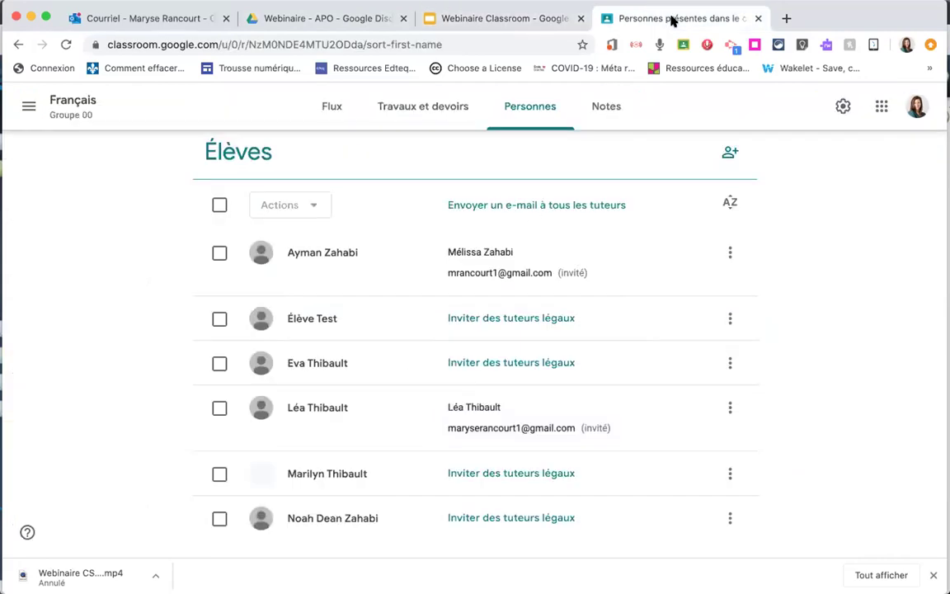
{"action": "left_click", "coordinate": [84, 107]}
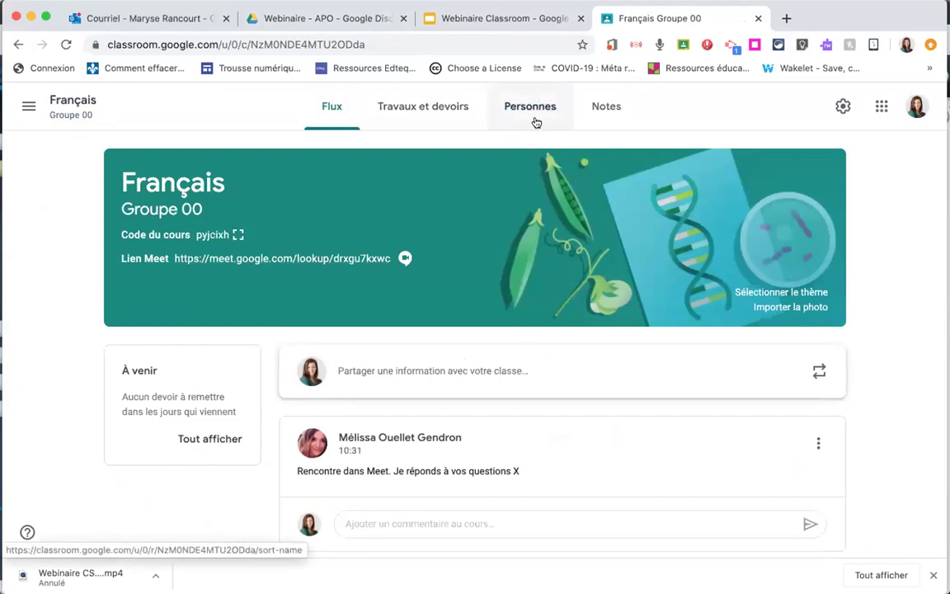
On the Personnes page, select all students and view the Actions menu without choosing anything.
{"action": "left_click", "coordinate": [547, 110]}
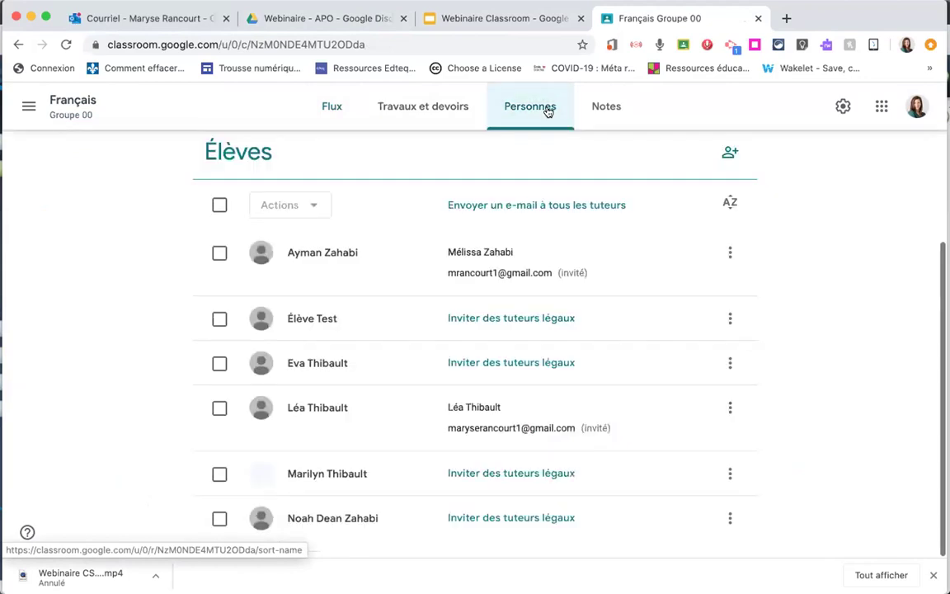
{"action": "scroll", "coordinate": [241, 211], "scroll_direction": "up", "scroll_amount": 2}
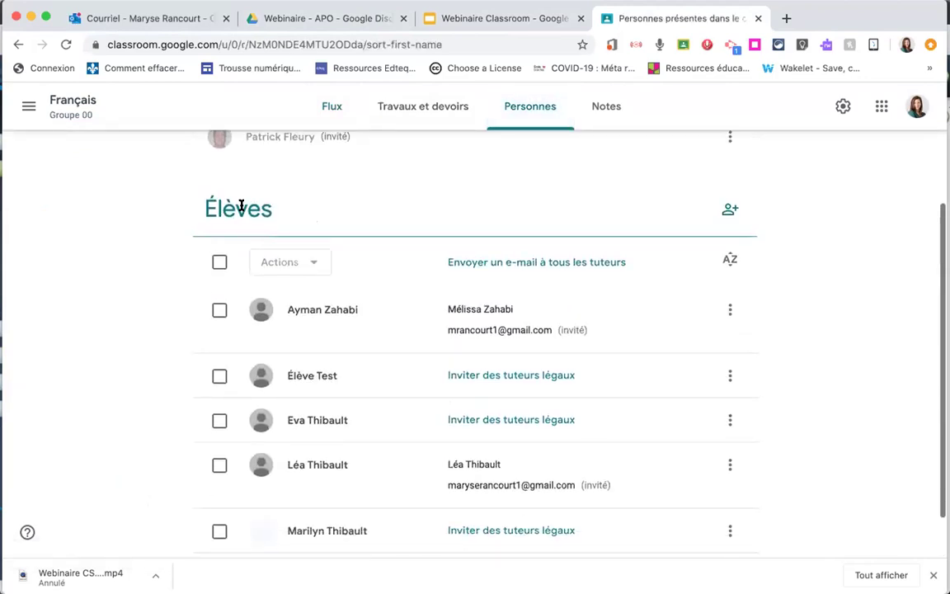
{"action": "left_click", "coordinate": [219, 263]}
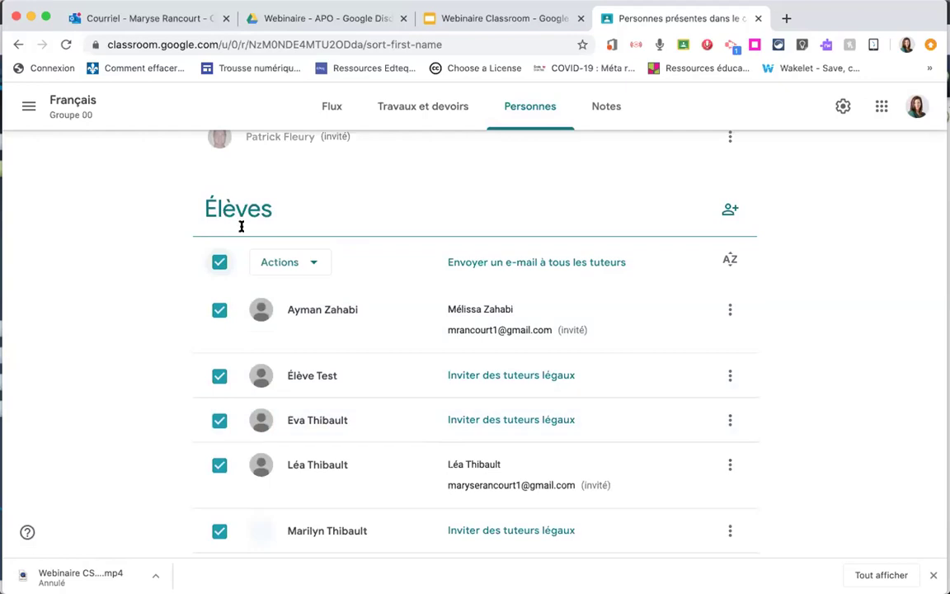
{"action": "left_click", "coordinate": [318, 262]}
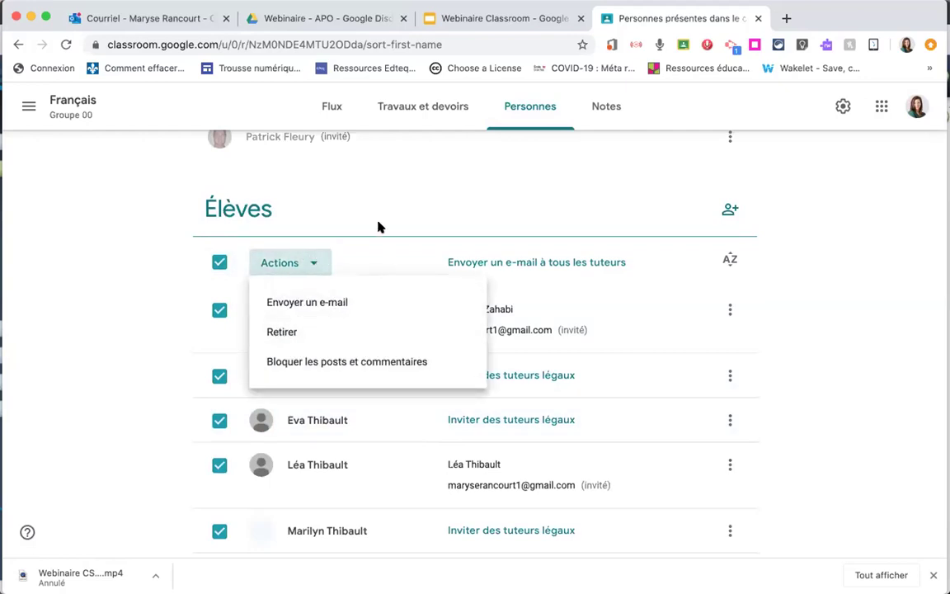
{"action": "left_click", "coordinate": [352, 255]}
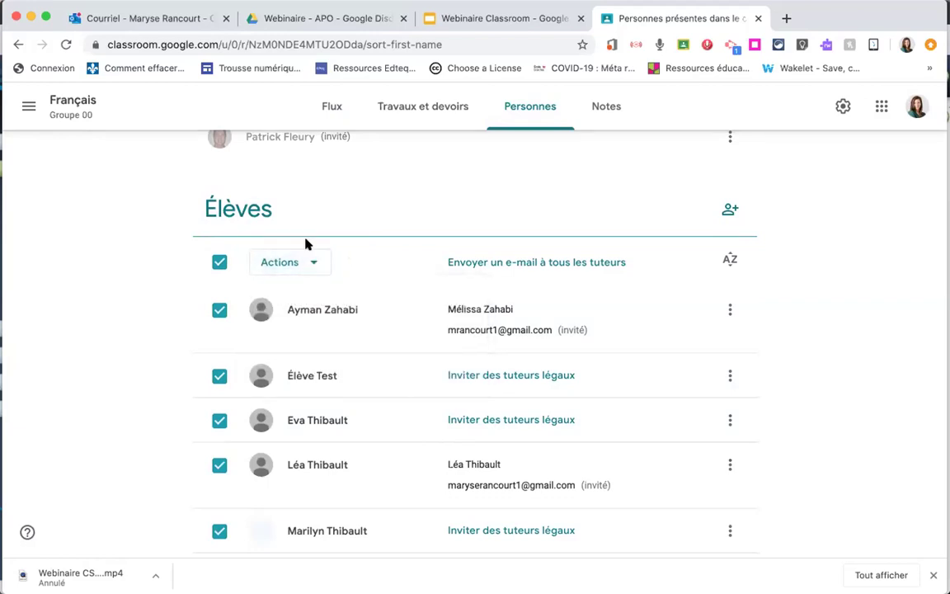
Go to the Français Groupe 00 Travaux et devoirs page.
{"action": "scroll", "coordinate": [305, 244], "scroll_direction": "up", "scroll_amount": 3}
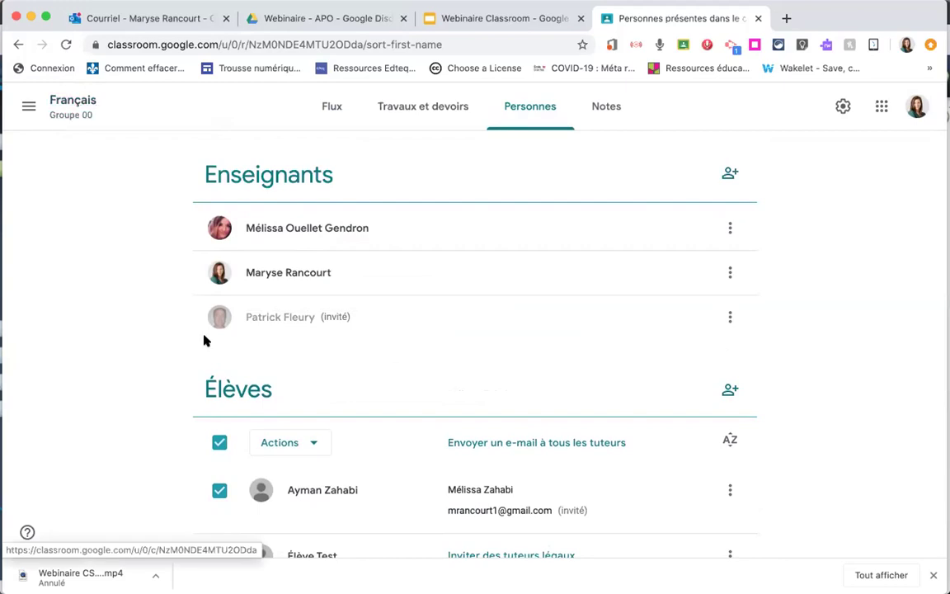
{"action": "scroll", "coordinate": [264, 419], "scroll_direction": "down", "scroll_amount": 3}
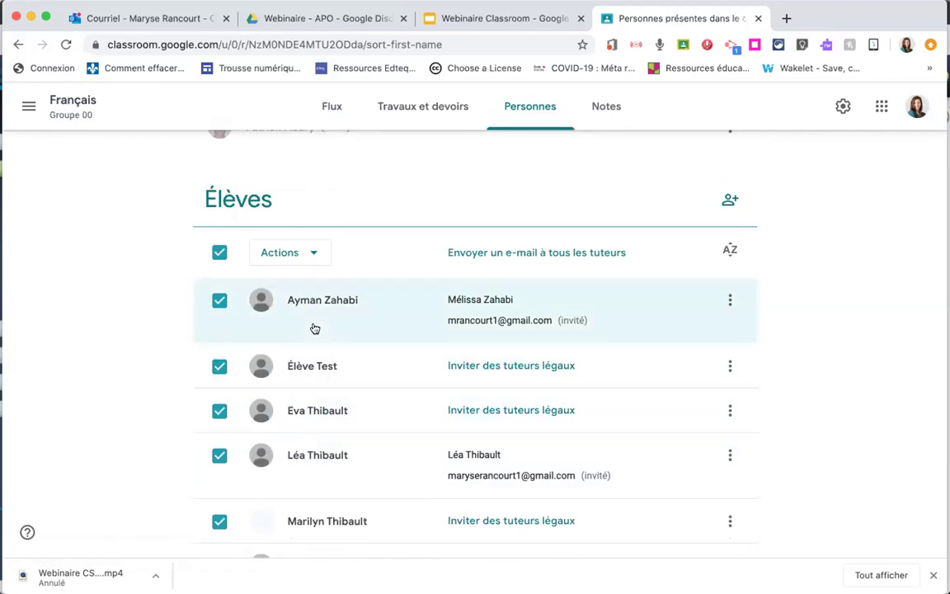
{"action": "scroll", "coordinate": [321, 247], "scroll_direction": "up", "scroll_amount": 3}
{"action": "left_click", "coordinate": [394, 106]}
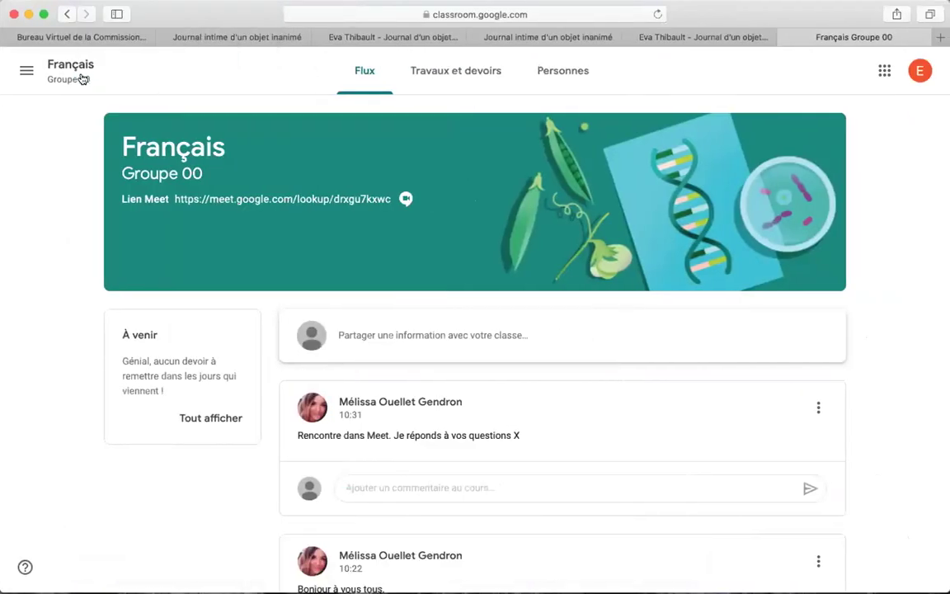
{"action": "left_click", "coordinate": [27, 73]}
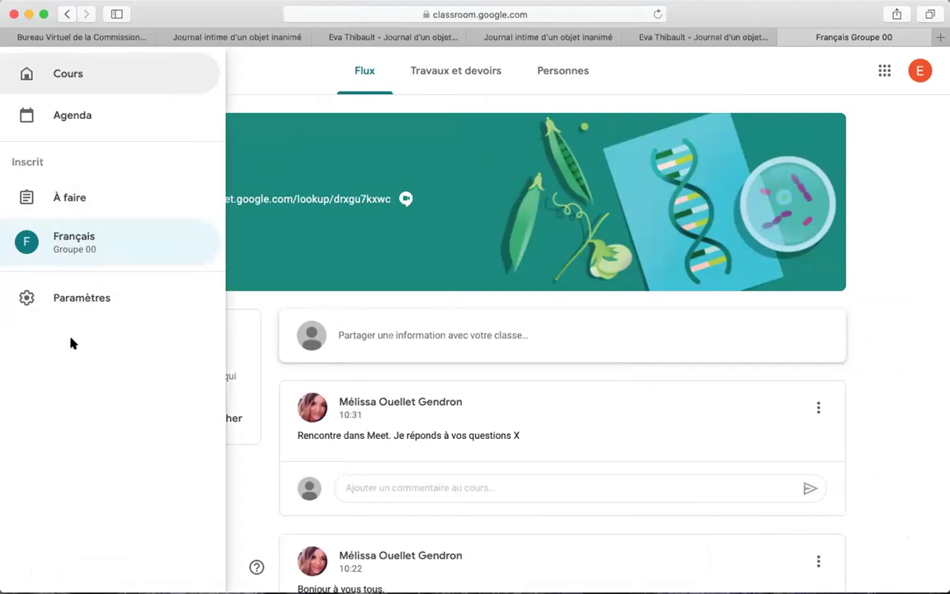
{"action": "left_click", "coordinate": [258, 95]}
{"action": "key", "text": "ctrl+Left"}
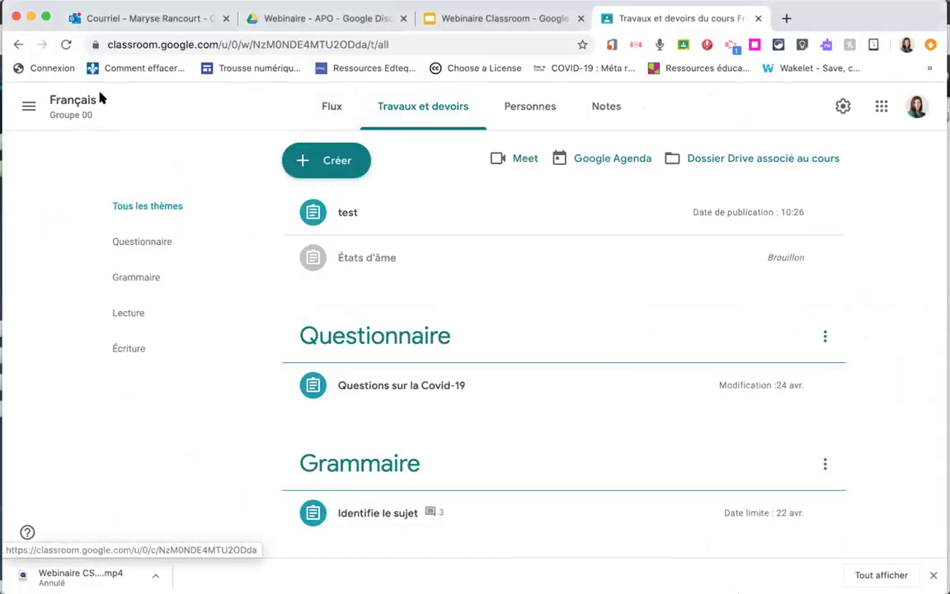
Go to the Classes overview and open the three-dot menu on the Français card.
{"action": "left_click", "coordinate": [28, 105]}
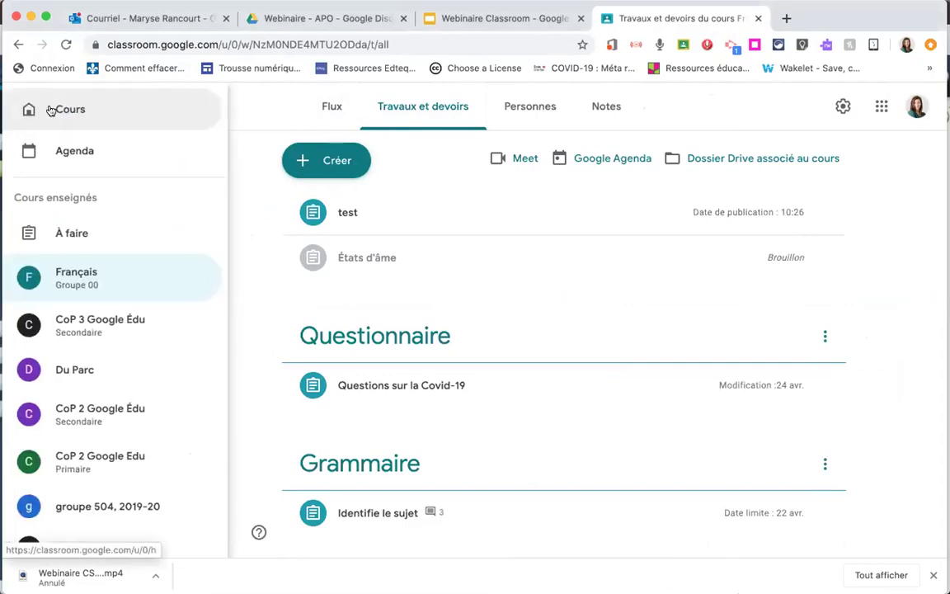
{"action": "left_click", "coordinate": [58, 109]}
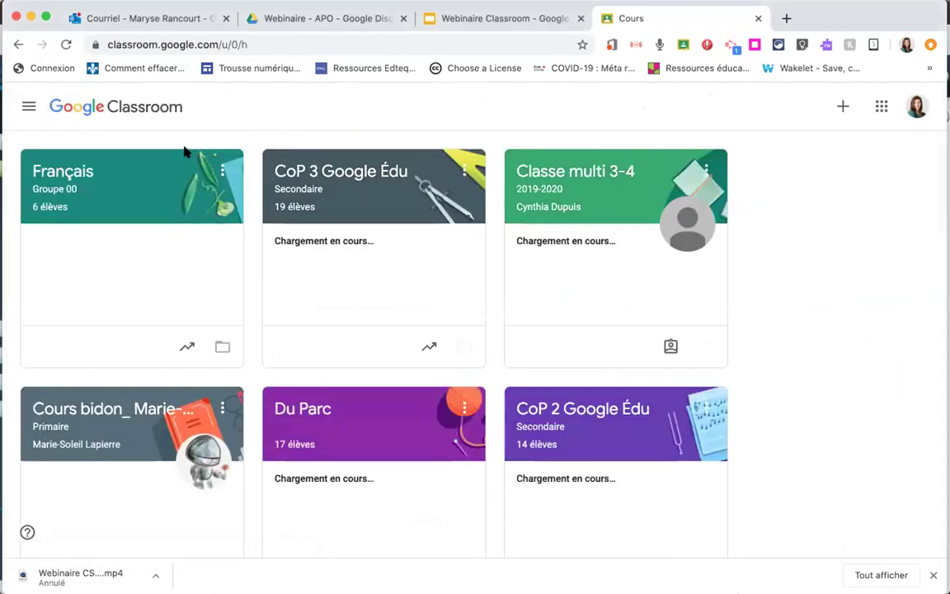
{"action": "scroll", "coordinate": [371, 297], "scroll_direction": "down", "scroll_amount": 2}
{"action": "scroll", "coordinate": [371, 297], "scroll_direction": "up", "scroll_amount": 2}
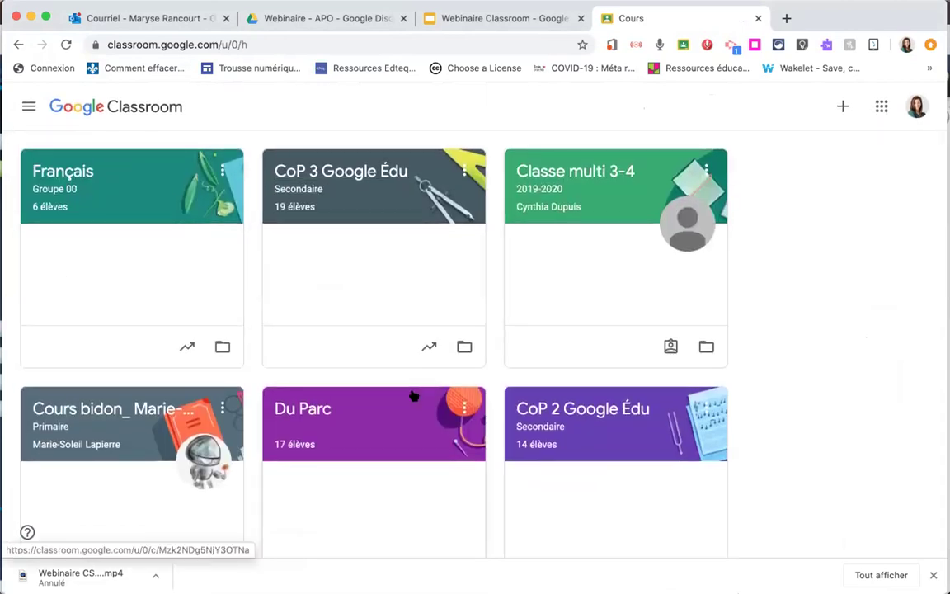
{"action": "scroll", "coordinate": [413, 394], "scroll_direction": "down", "scroll_amount": 4}
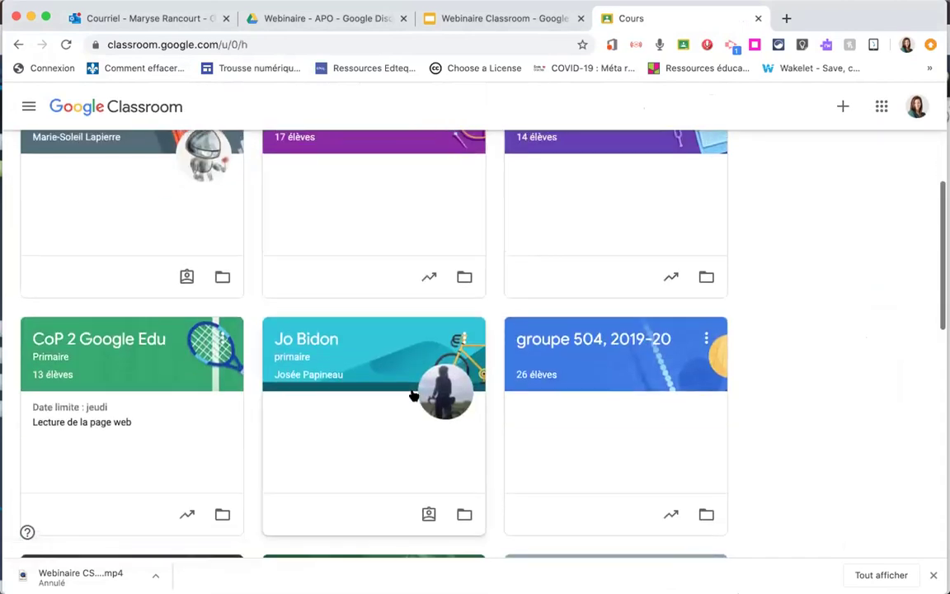
{"action": "scroll", "coordinate": [413, 395], "scroll_direction": "up", "scroll_amount": 2}
{"action": "scroll", "coordinate": [413, 395], "scroll_direction": "up", "scroll_amount": 1}
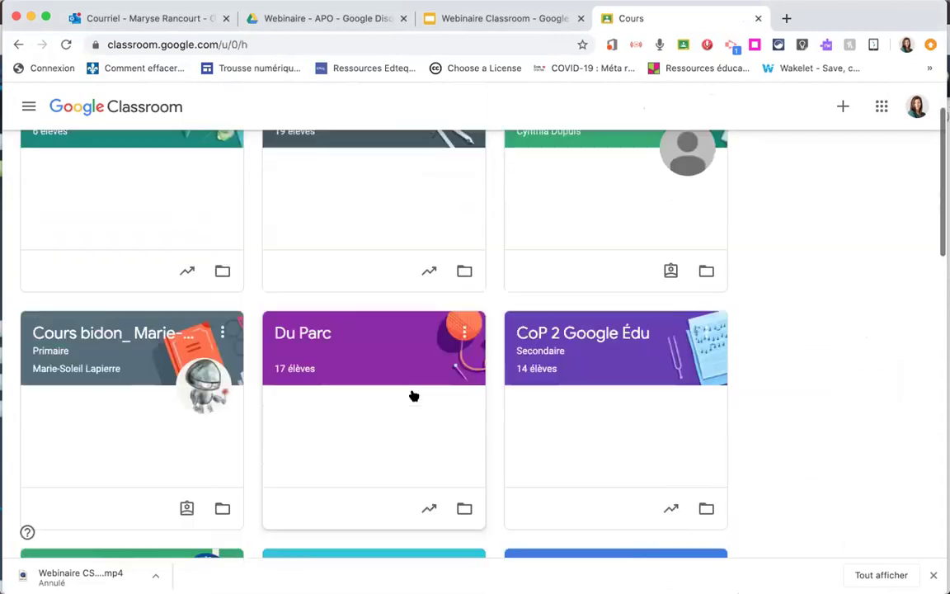
{"action": "left_click", "coordinate": [465, 332]}
{"action": "scroll", "coordinate": [182, 249], "scroll_direction": "up", "scroll_amount": 1}
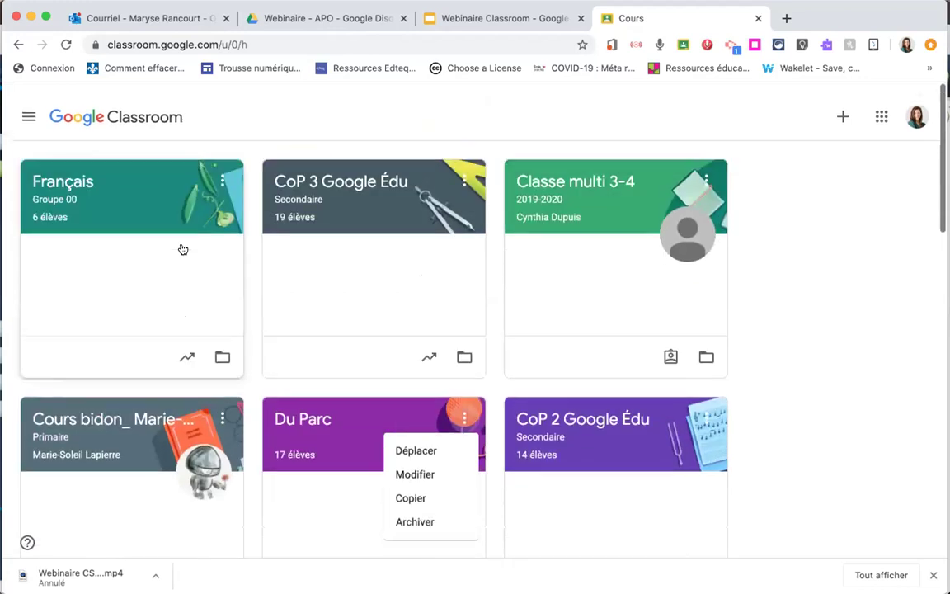
{"action": "scroll", "coordinate": [183, 249], "scroll_direction": "down", "scroll_amount": 1}
{"action": "left_click", "coordinate": [223, 171]}
{"action": "left_click", "coordinate": [223, 171]}
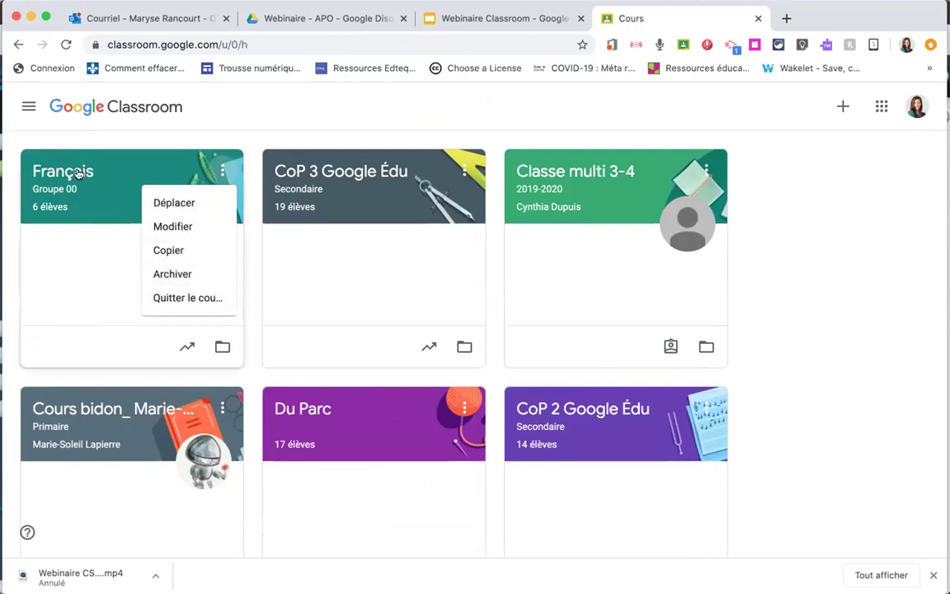
Archive the Français Groupe 00 course, confirming past the no-changes warning.
{"action": "left_click", "coordinate": [172, 274]}
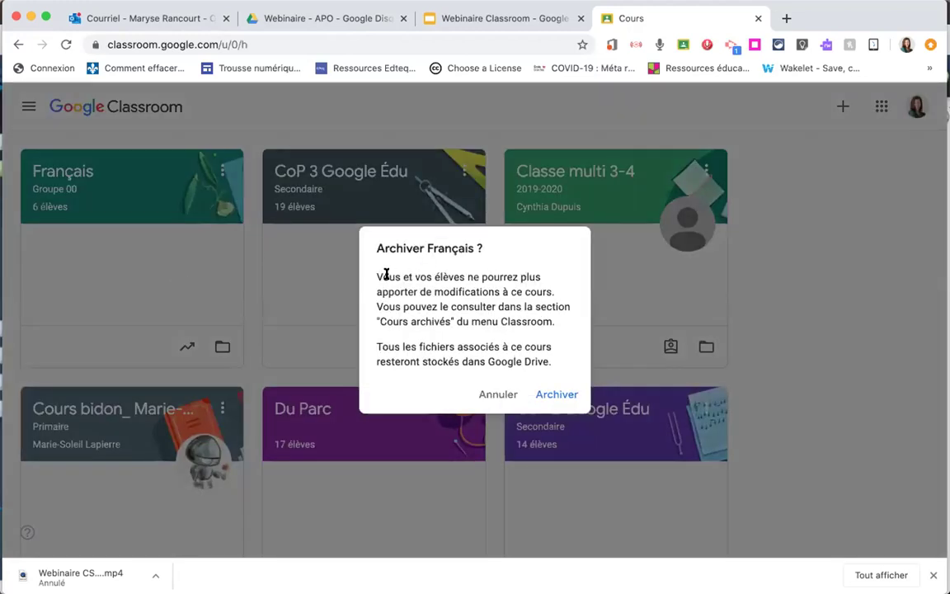
{"action": "left_click_drag", "start_coordinate": [384, 275], "coordinate": [551, 287]}
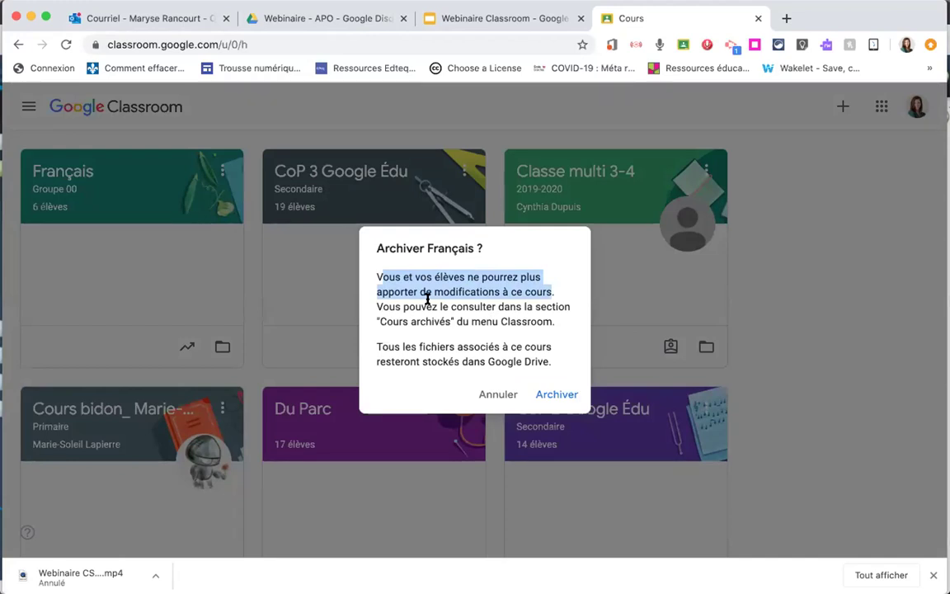
{"action": "left_click", "coordinate": [556, 394]}
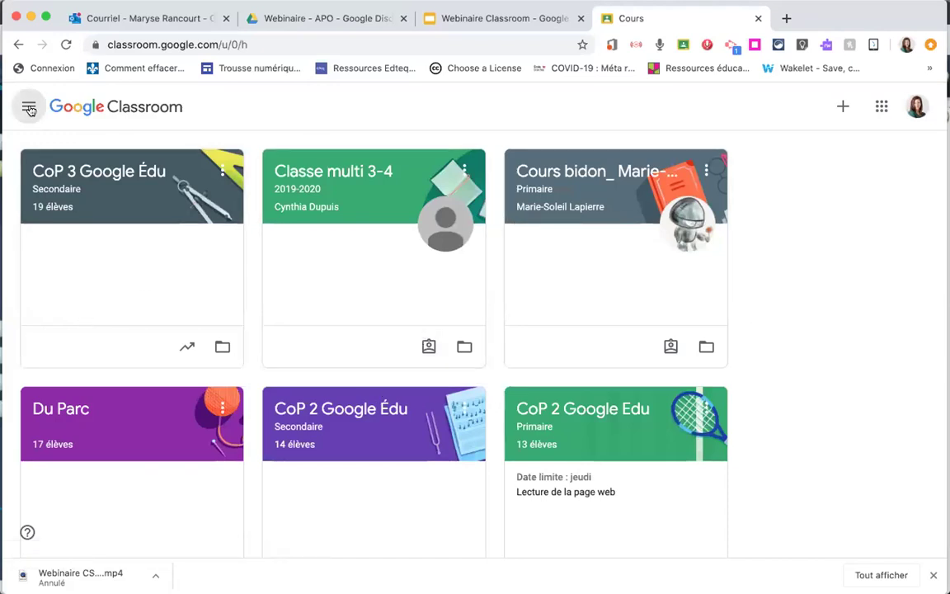
Go to Cours archivés from the navigation drawer.
{"action": "left_click", "coordinate": [31, 109]}
{"action": "scroll", "coordinate": [51, 189], "scroll_direction": "down", "scroll_amount": 7}
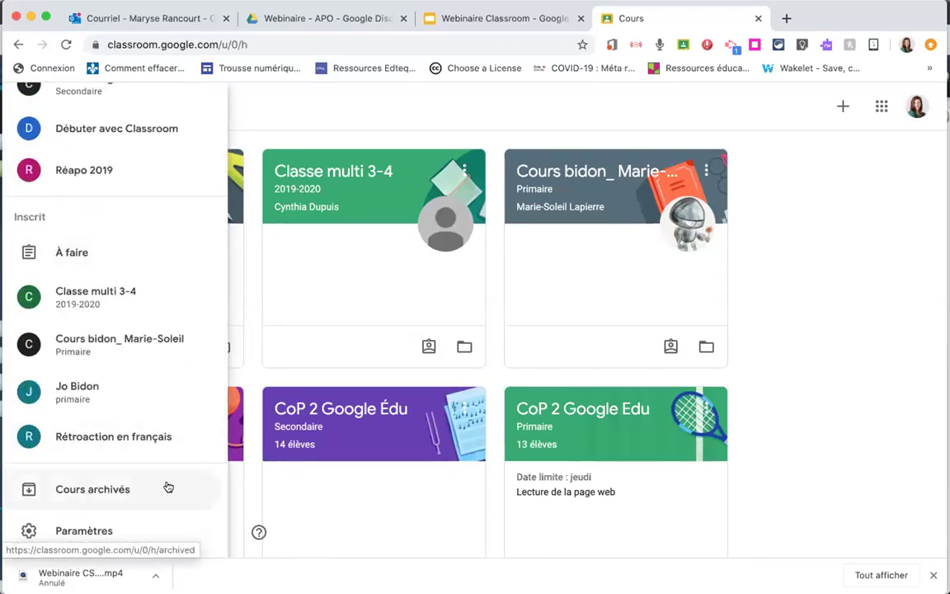
{"action": "left_click", "coordinate": [113, 491]}
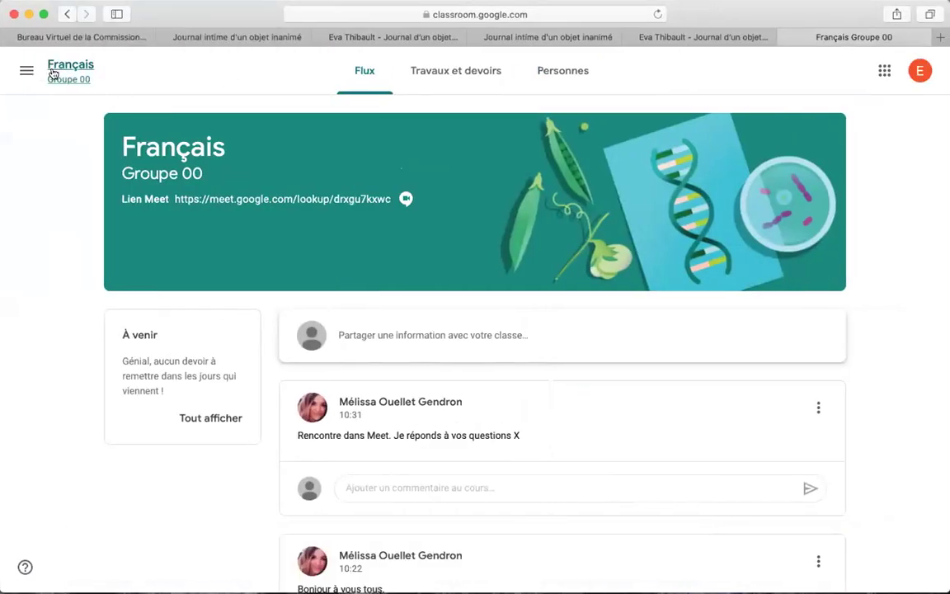
As the student, browse the archived Français classwork and view Récit de vie FINAL.pdf read-only.
{"action": "left_click", "coordinate": [28, 71]}
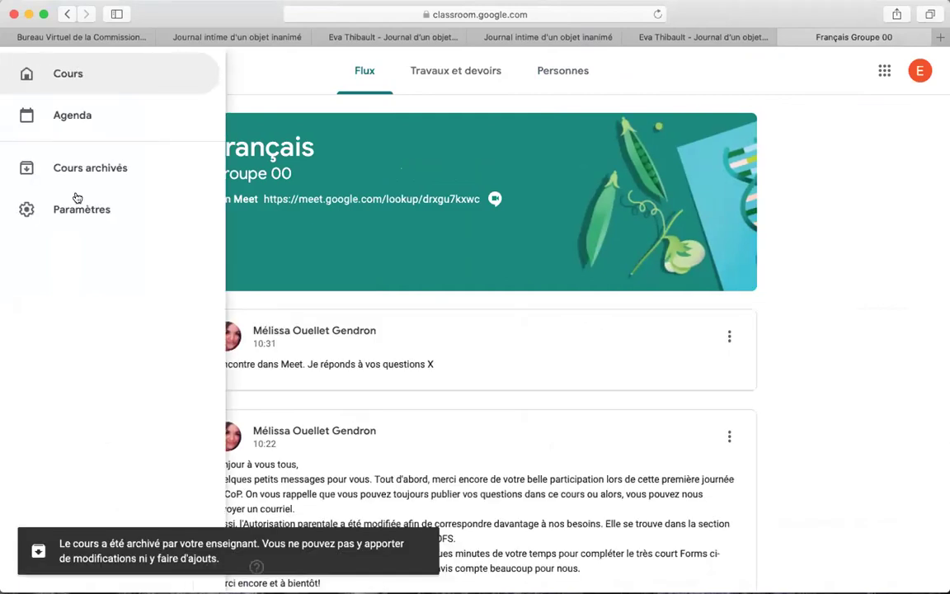
{"action": "left_click", "coordinate": [113, 169]}
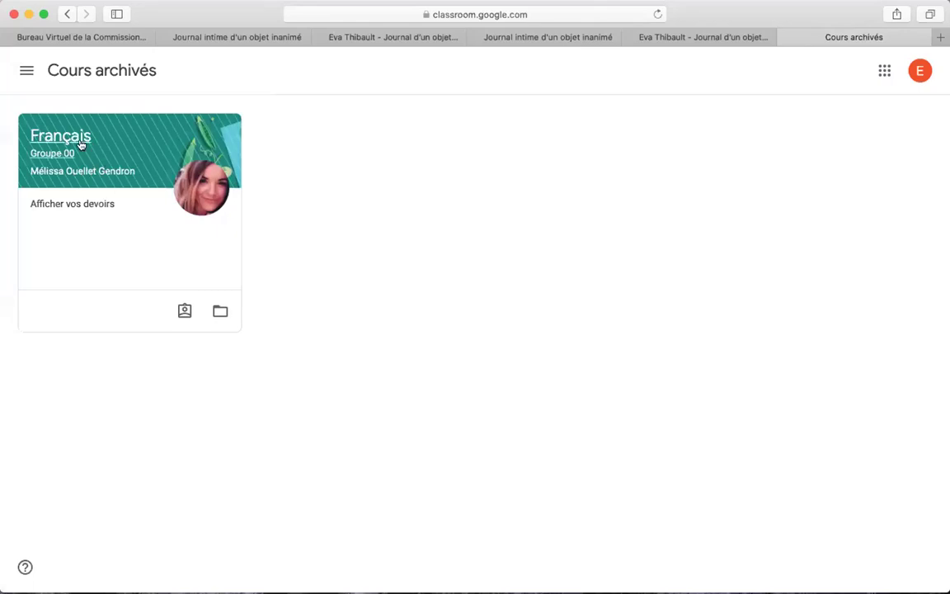
{"action": "left_click", "coordinate": [80, 143]}
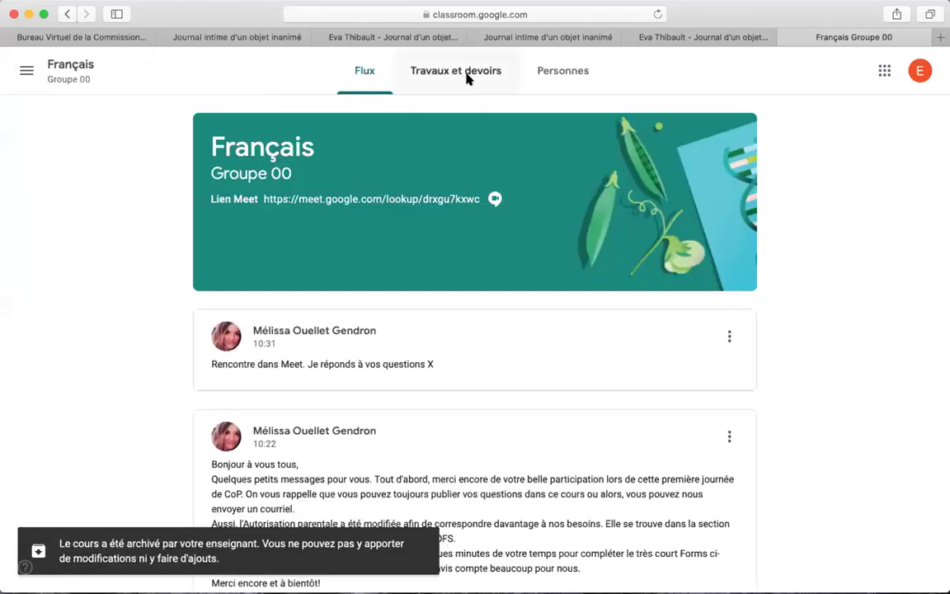
{"action": "left_click", "coordinate": [467, 79]}
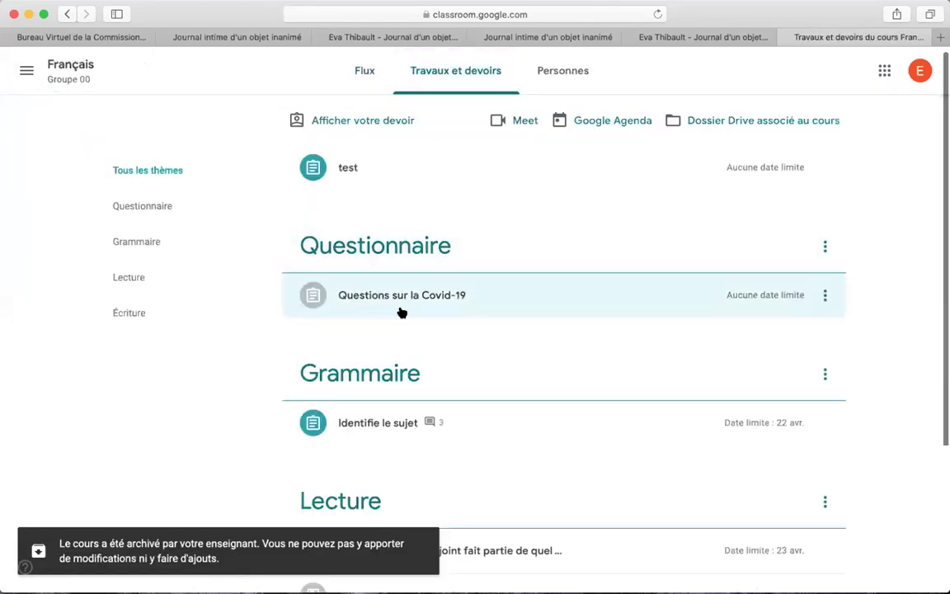
{"action": "scroll", "coordinate": [402, 313], "scroll_direction": "down", "scroll_amount": 5}
{"action": "left_click", "coordinate": [393, 422]}
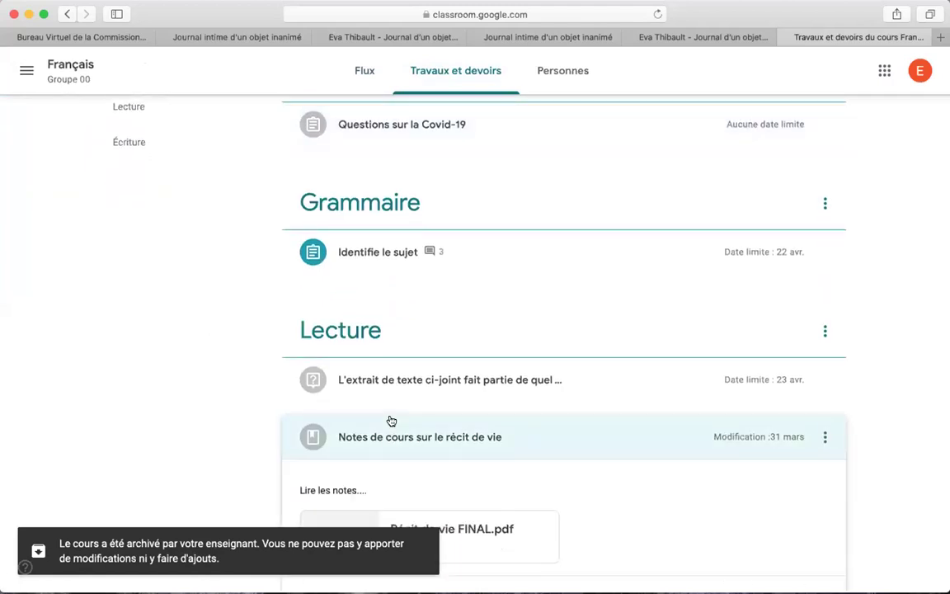
{"action": "scroll", "coordinate": [392, 421], "scroll_direction": "down", "scroll_amount": 5}
{"action": "left_click", "coordinate": [360, 345]}
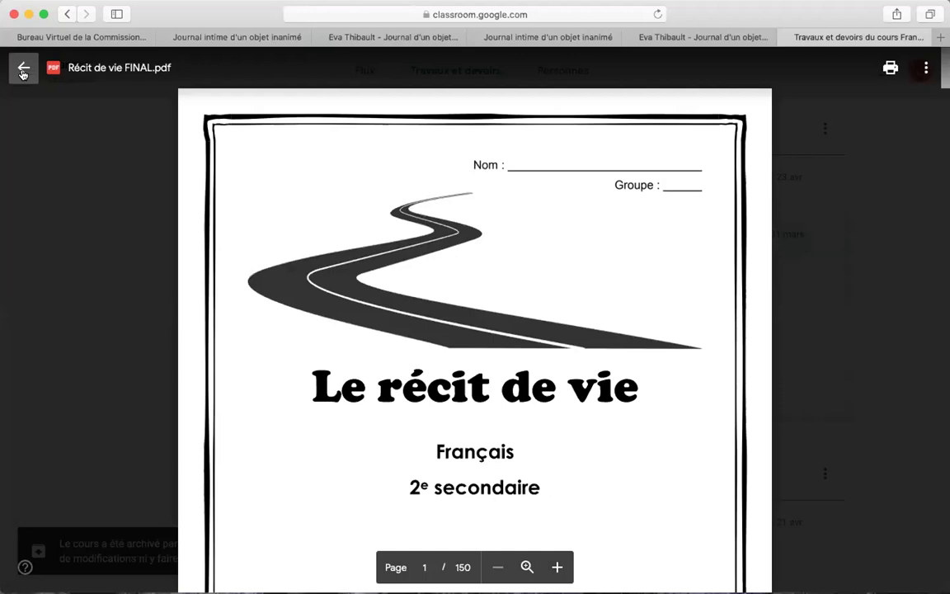
{"action": "left_click", "coordinate": [23, 71]}
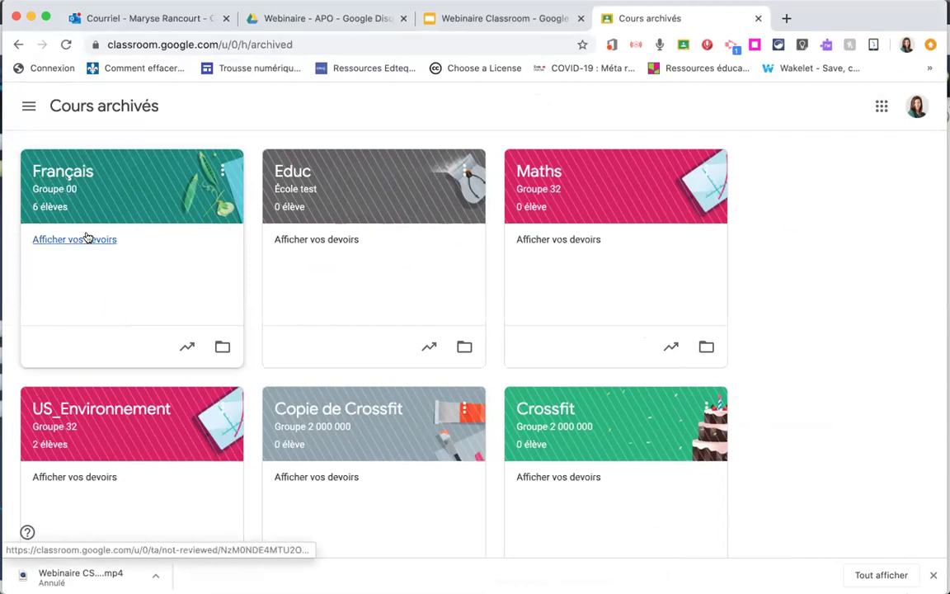
{"action": "left_click", "coordinate": [72, 177]}
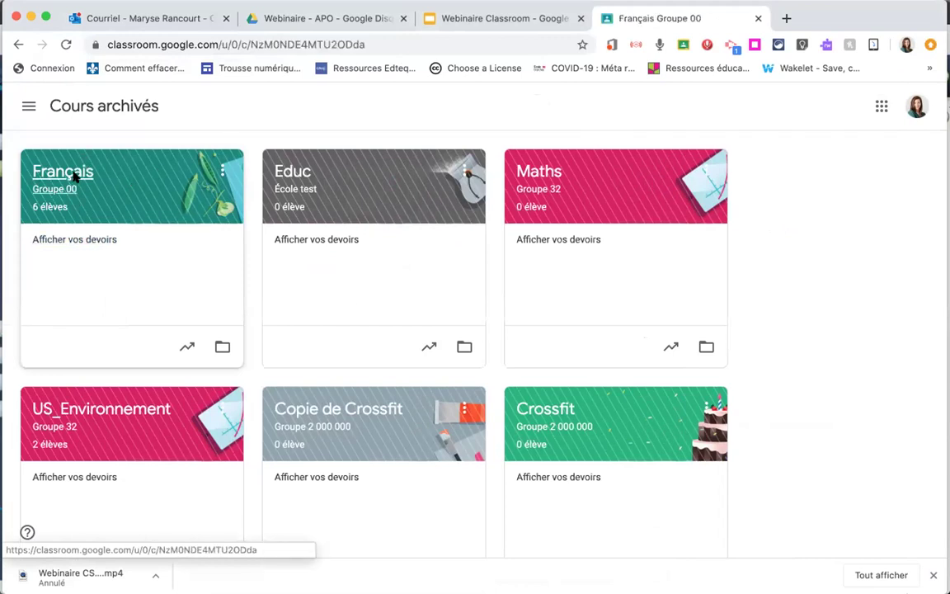
{"action": "left_click", "coordinate": [534, 117]}
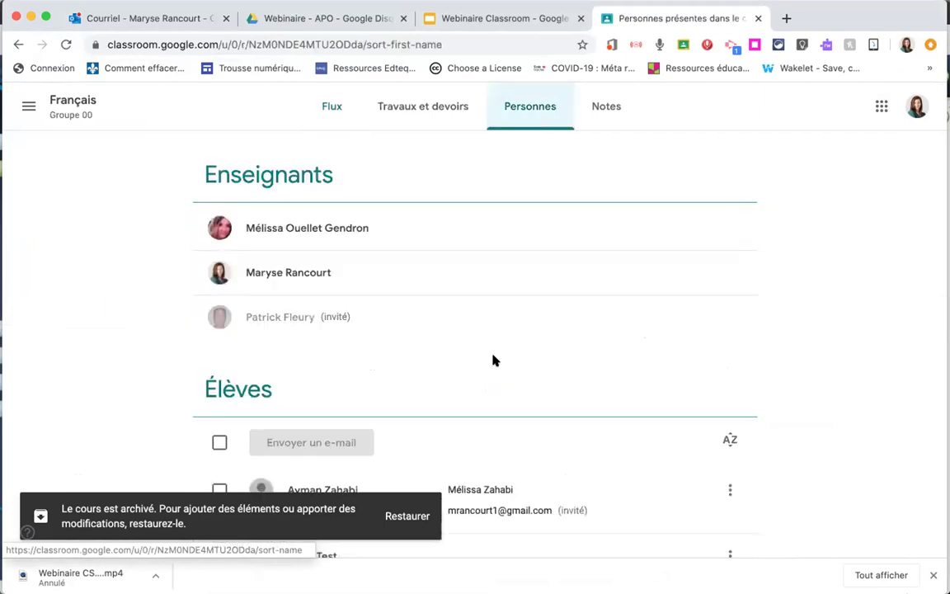
{"action": "scroll", "coordinate": [494, 360], "scroll_direction": "down", "scroll_amount": 5}
{"action": "left_click", "coordinate": [218, 206]}
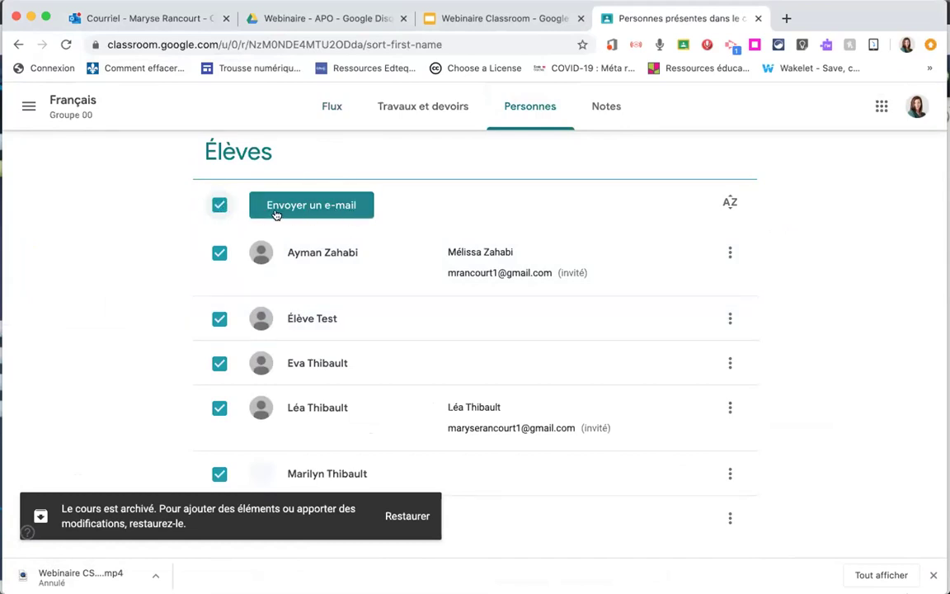
{"action": "left_click", "coordinate": [220, 204]}
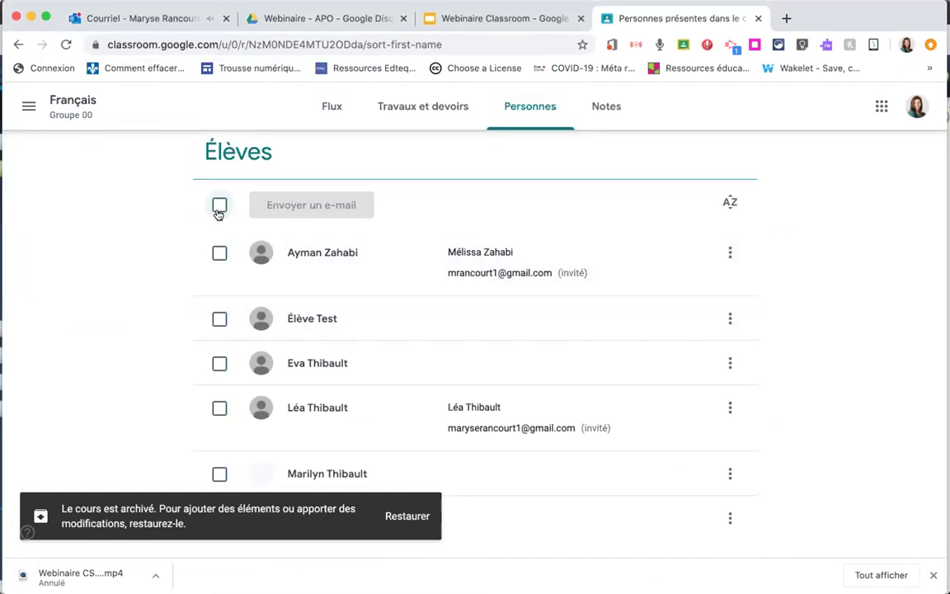
{"action": "scroll", "coordinate": [342, 211], "scroll_direction": "up", "scroll_amount": 5}
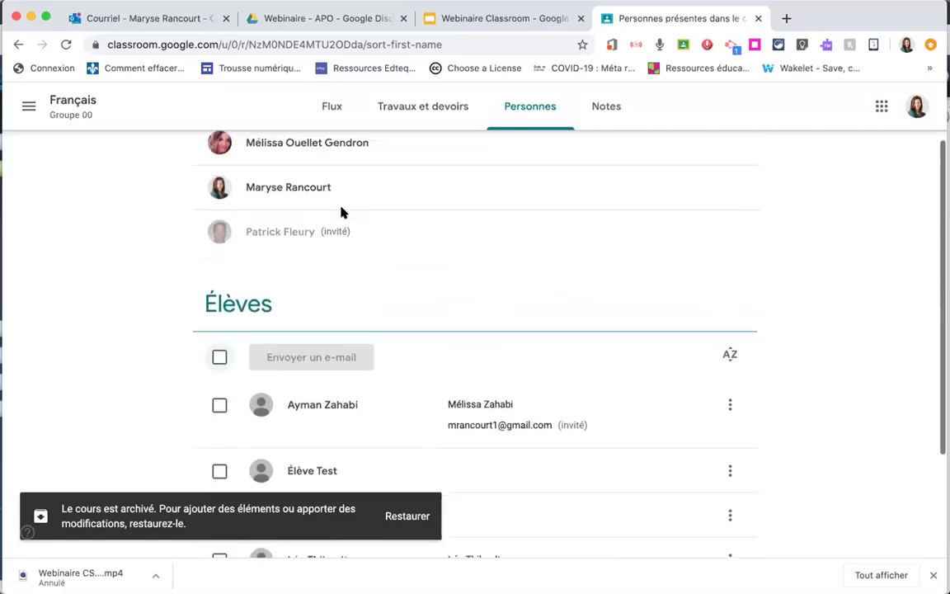
{"action": "left_click", "coordinate": [333, 108]}
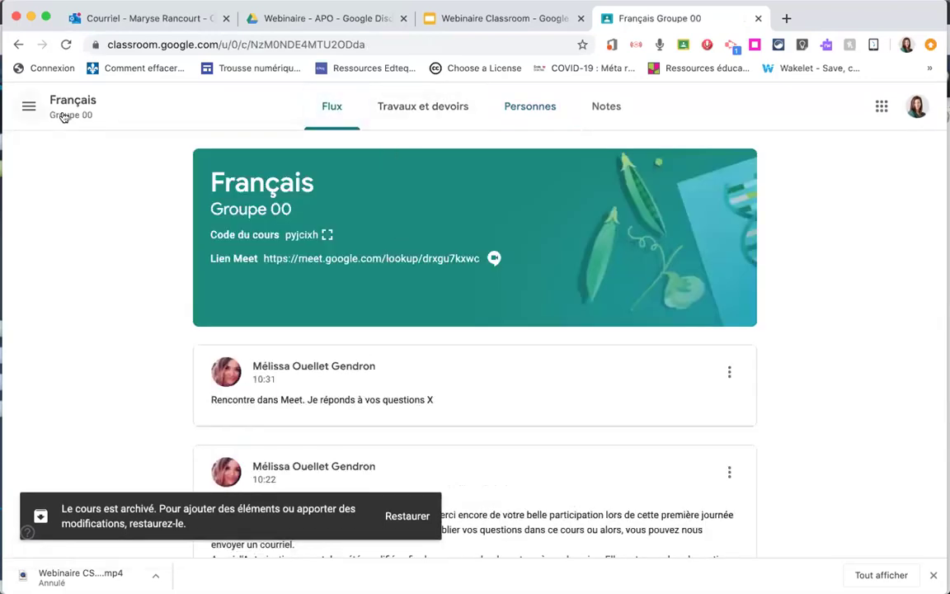
{"action": "left_click", "coordinate": [30, 107]}
{"action": "scroll", "coordinate": [96, 259], "scroll_direction": "down", "scroll_amount": 8}
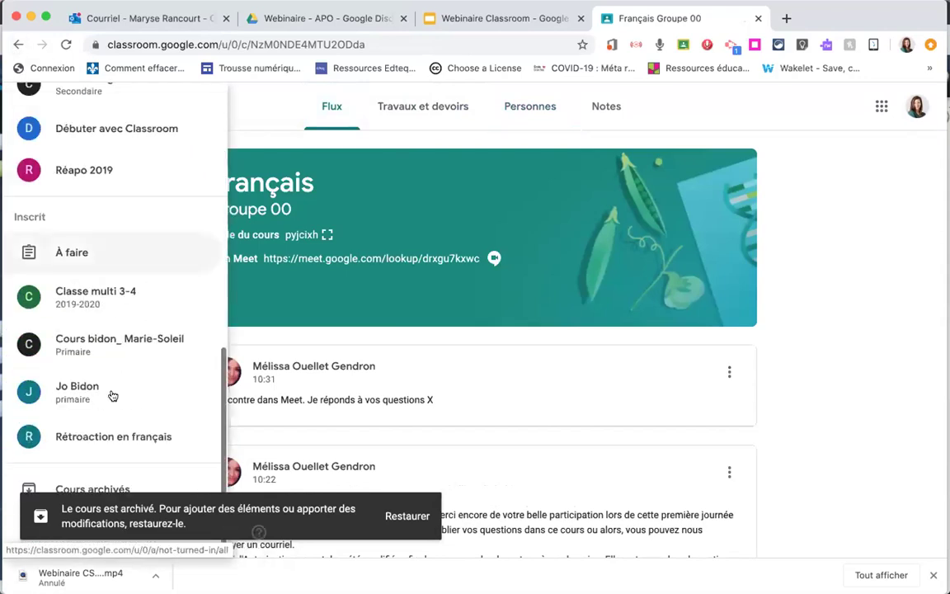
{"action": "scroll", "coordinate": [119, 437], "scroll_direction": "down", "scroll_amount": 2}
{"action": "left_click", "coordinate": [123, 483]}
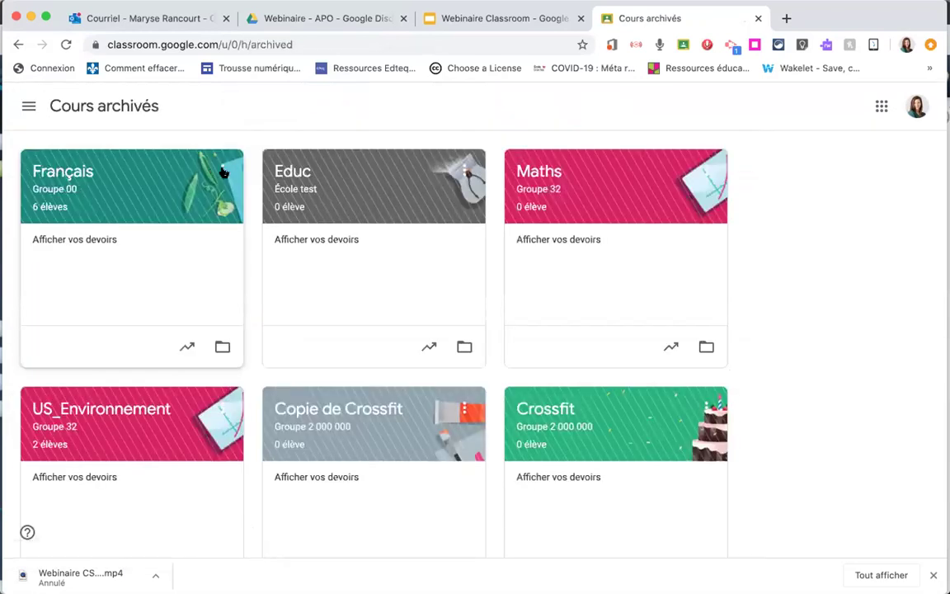
Restore the Français course from Cours archivés and confirm.
{"action": "left_click", "coordinate": [223, 172]}
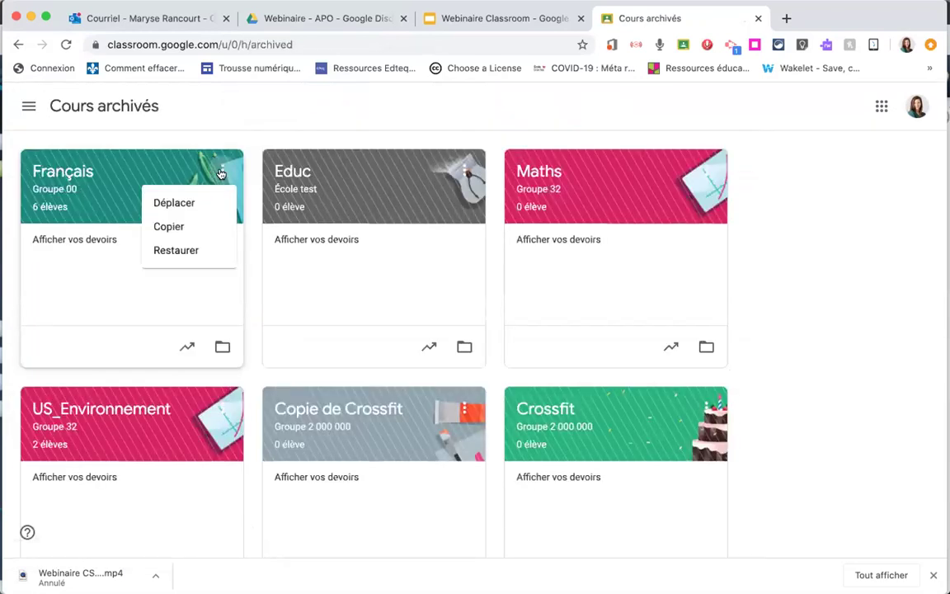
{"action": "left_click", "coordinate": [189, 251]}
{"action": "left_click", "coordinate": [564, 380]}
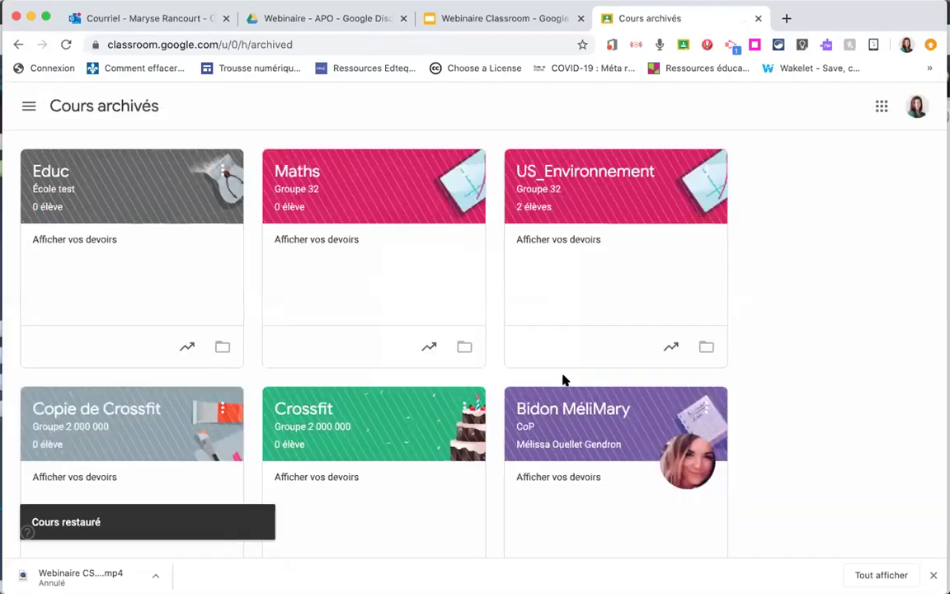
Go back to the main Cours list through the navigation drawer.
{"action": "left_click", "coordinate": [460, 175]}
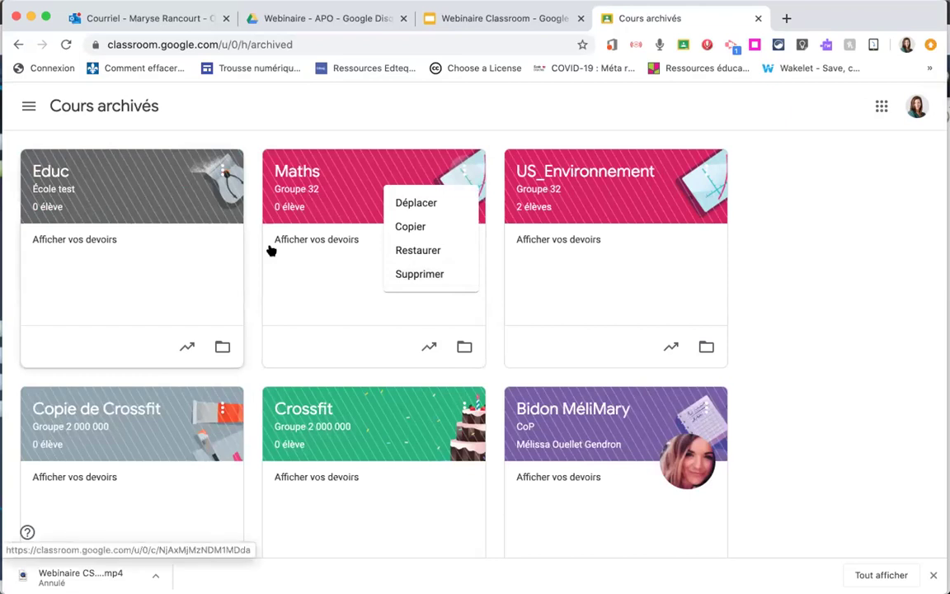
{"action": "left_click", "coordinate": [371, 124]}
{"action": "left_click", "coordinate": [27, 108]}
{"action": "left_click", "coordinate": [64, 119]}
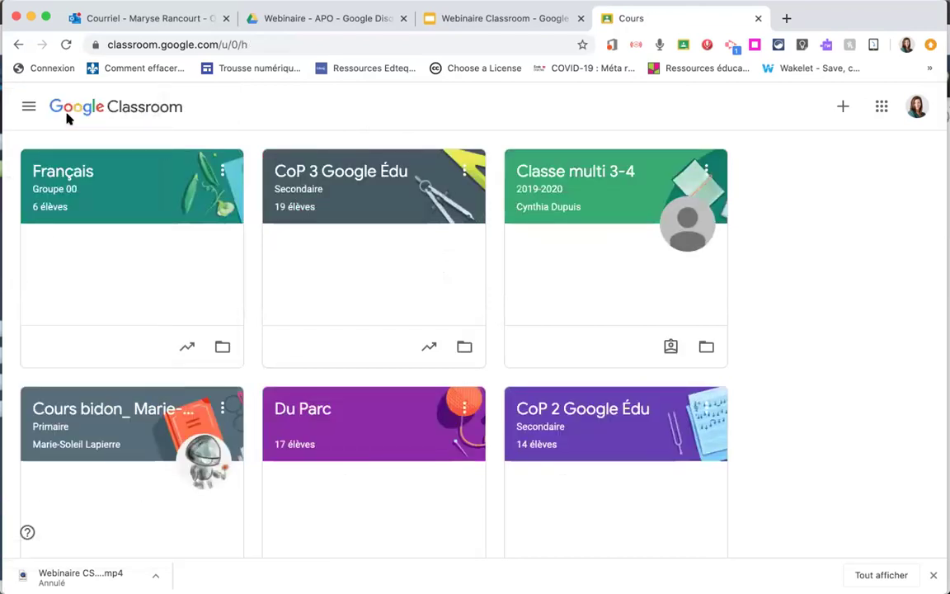